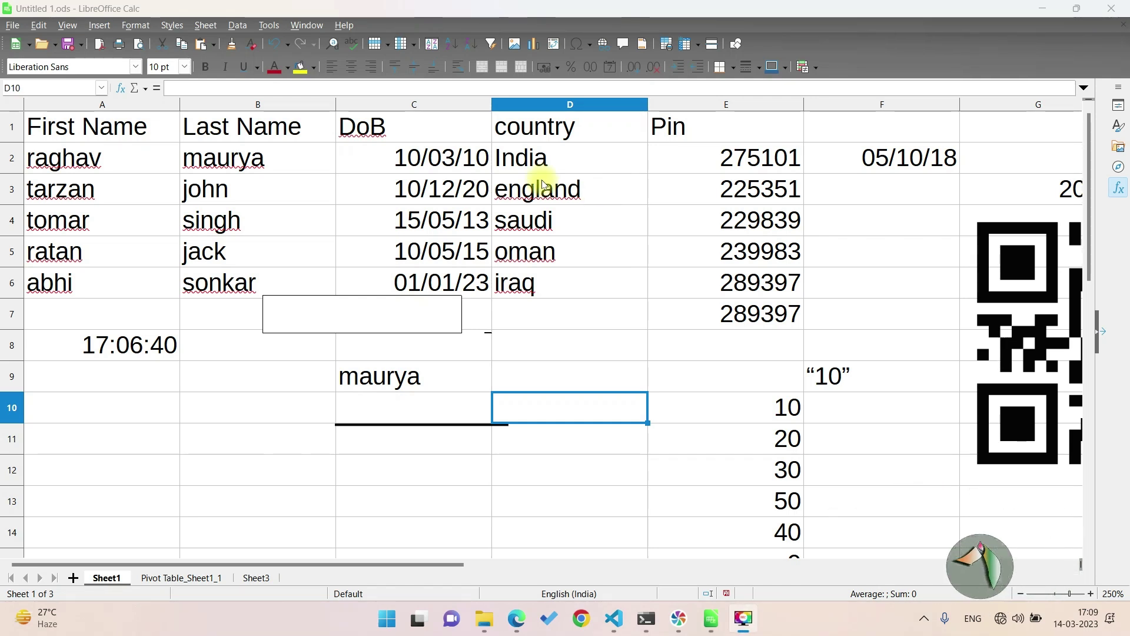
# Apply bold, italic and underline to the DoB heading in C1, then remove all three.
pyautogui.click(134, 26)
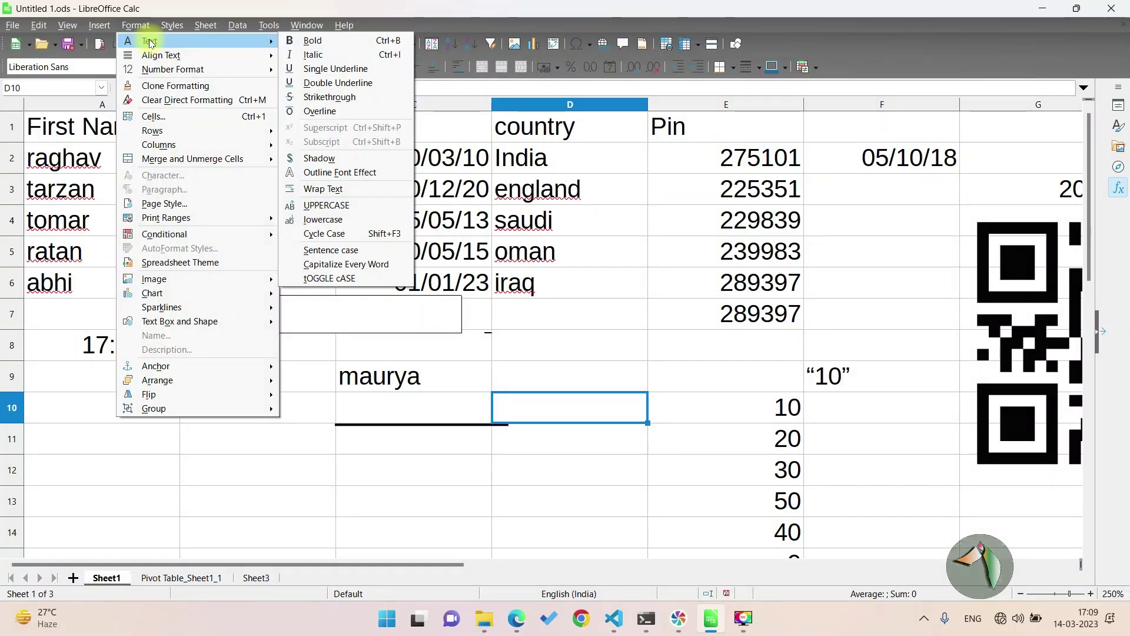
pyautogui.moveTo(148, 40)
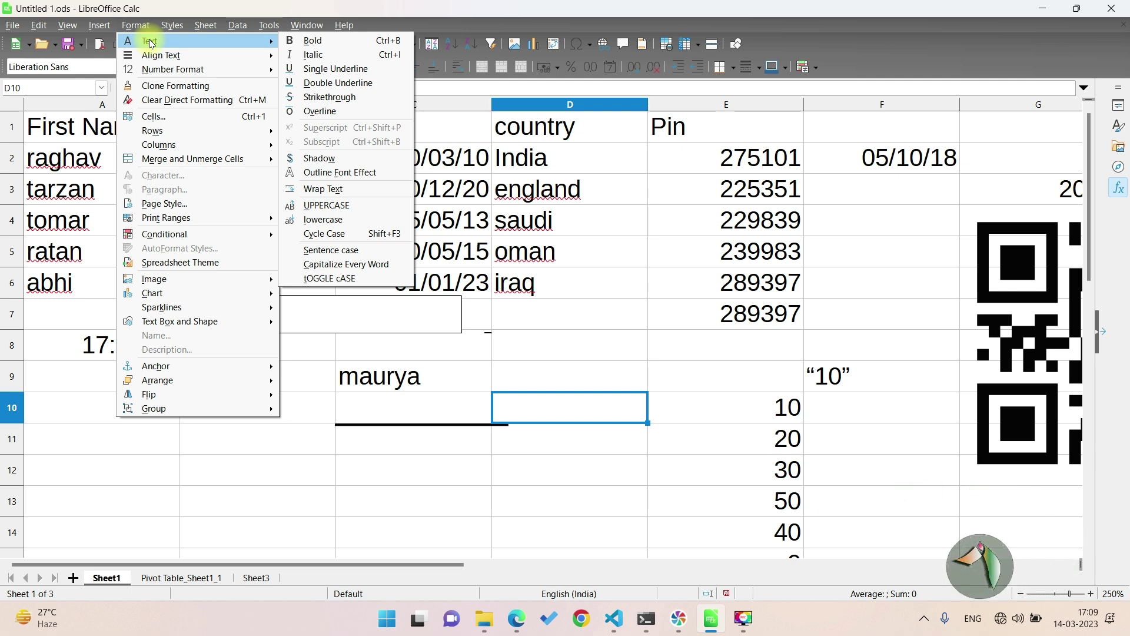
pyautogui.click(577, 143)
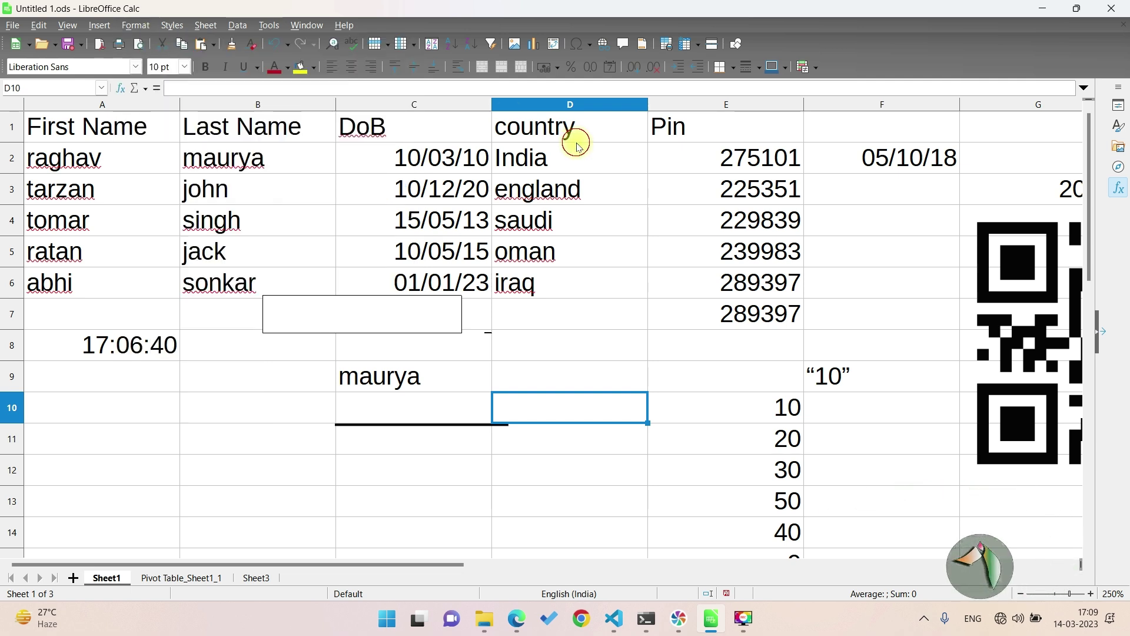
pyautogui.click(399, 142)
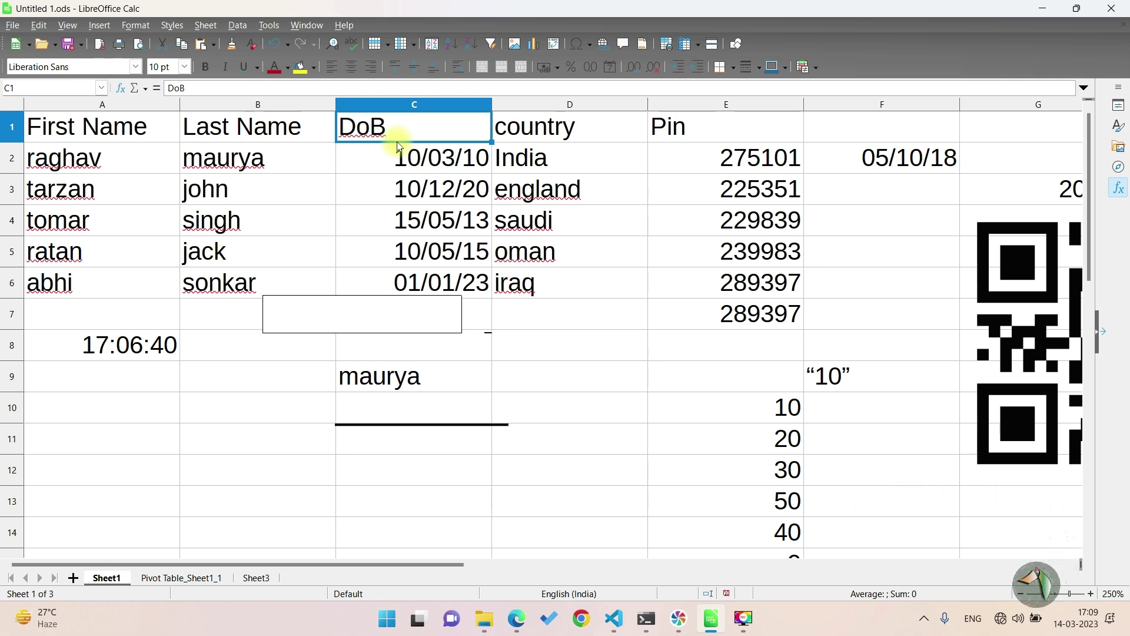
pyautogui.hotkey('ctrl', 'b')
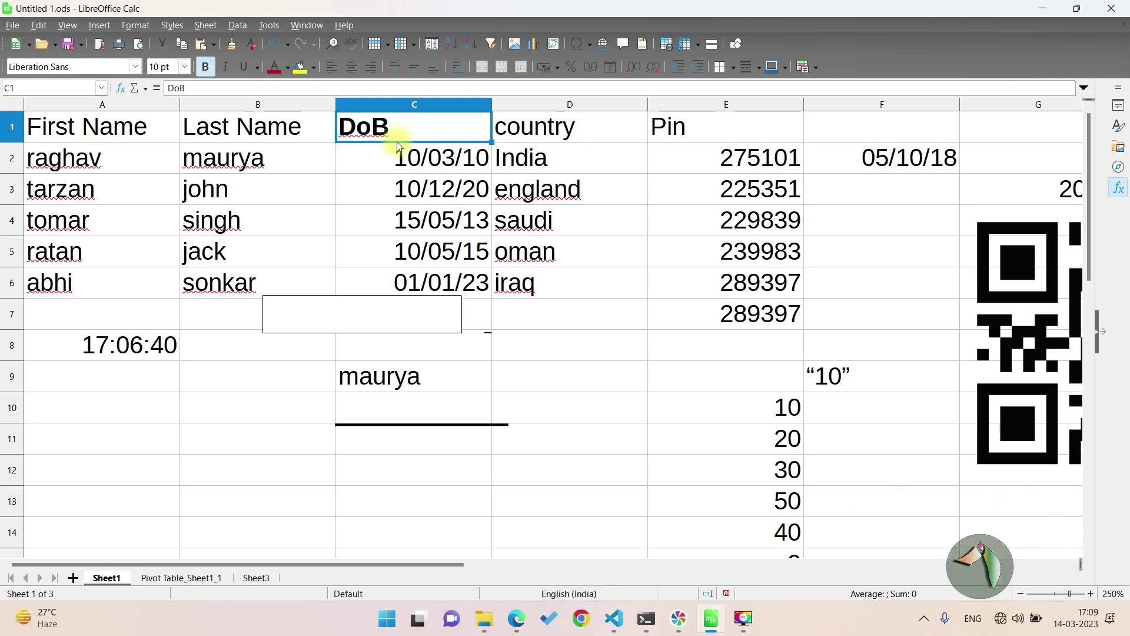
pyautogui.hotkey('ctrl', 'i')
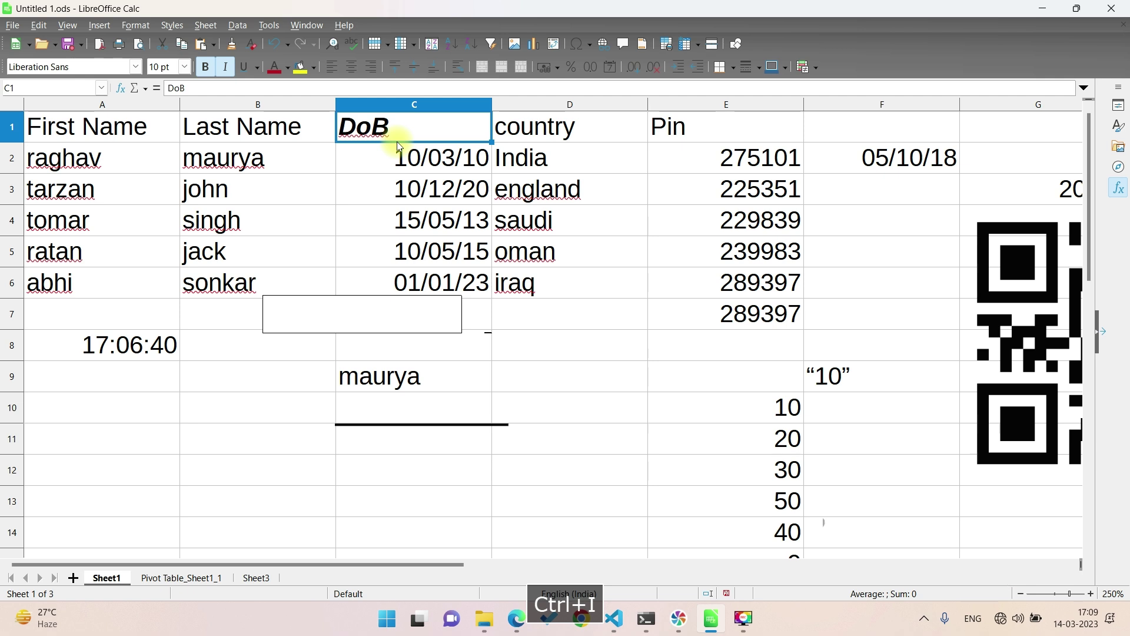
pyautogui.hotkey('ctrl', 'u')
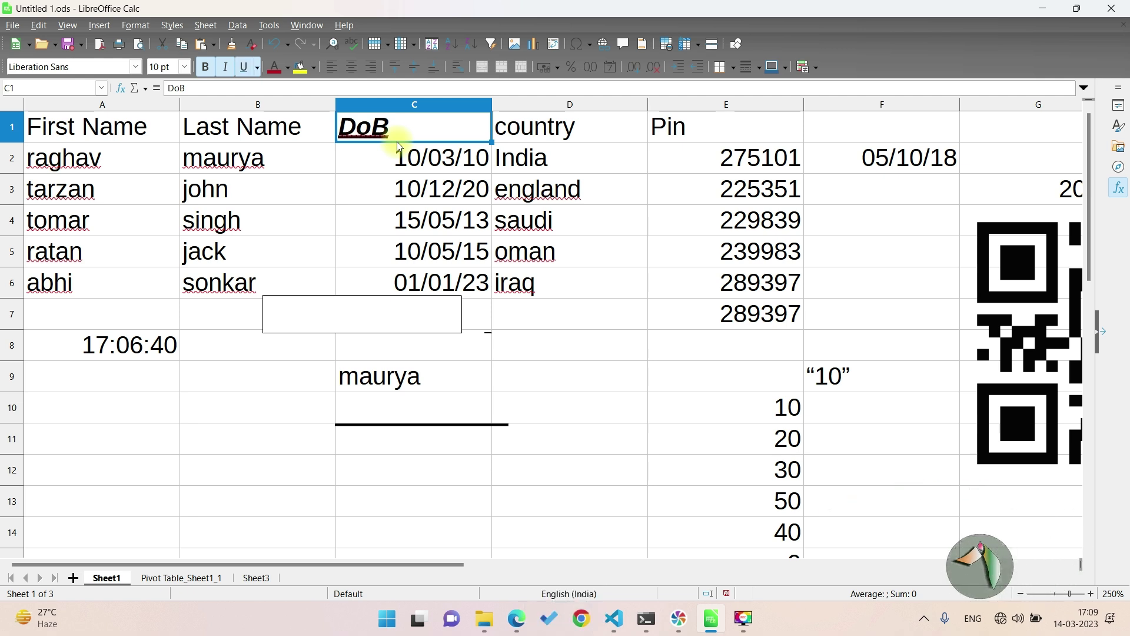
pyautogui.hotkey('ctrl', 'u')
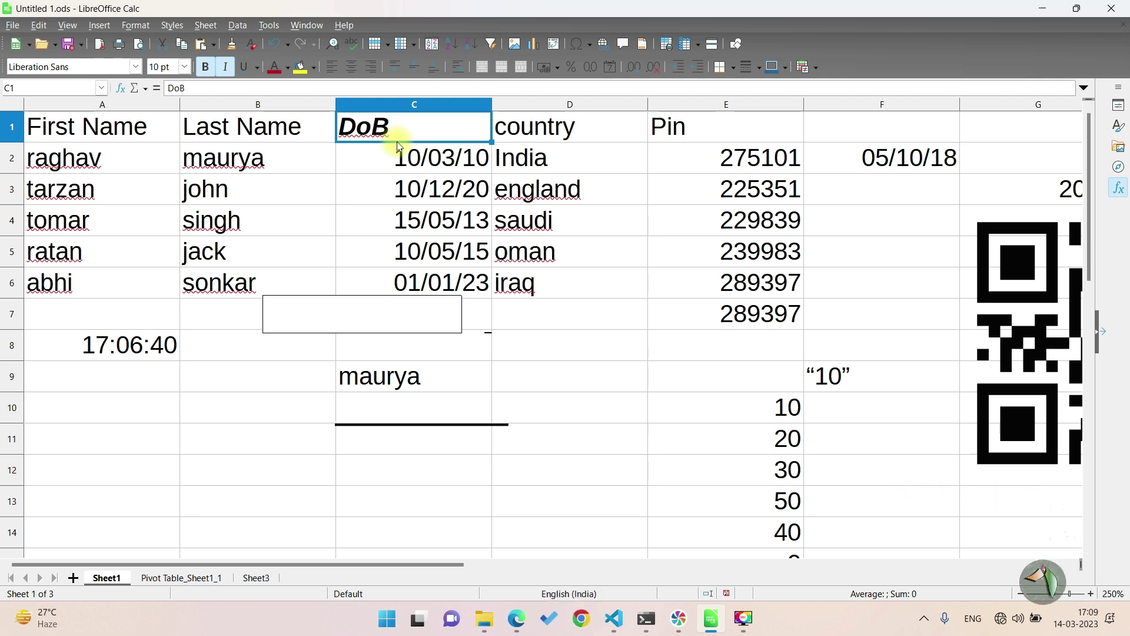
pyautogui.hotkey('ctrl', 'i')
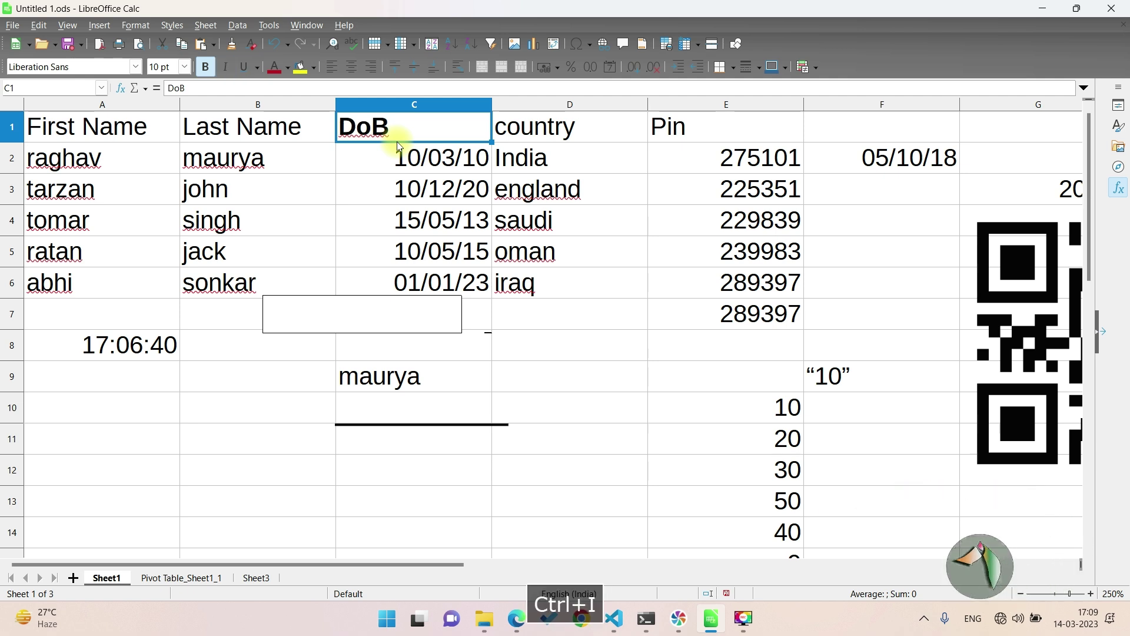
pyautogui.hotkey('ctrl', 'b')
pyautogui.press('Escape')
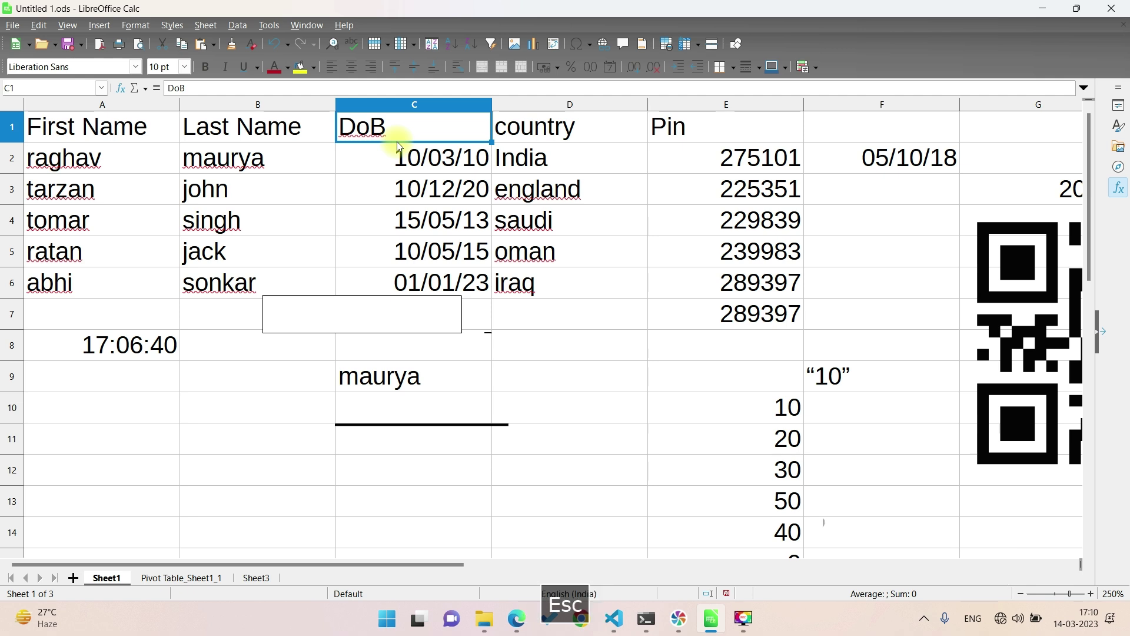
# Select the date in C2 and check the sheet in print preview.
pyautogui.click(399, 154)
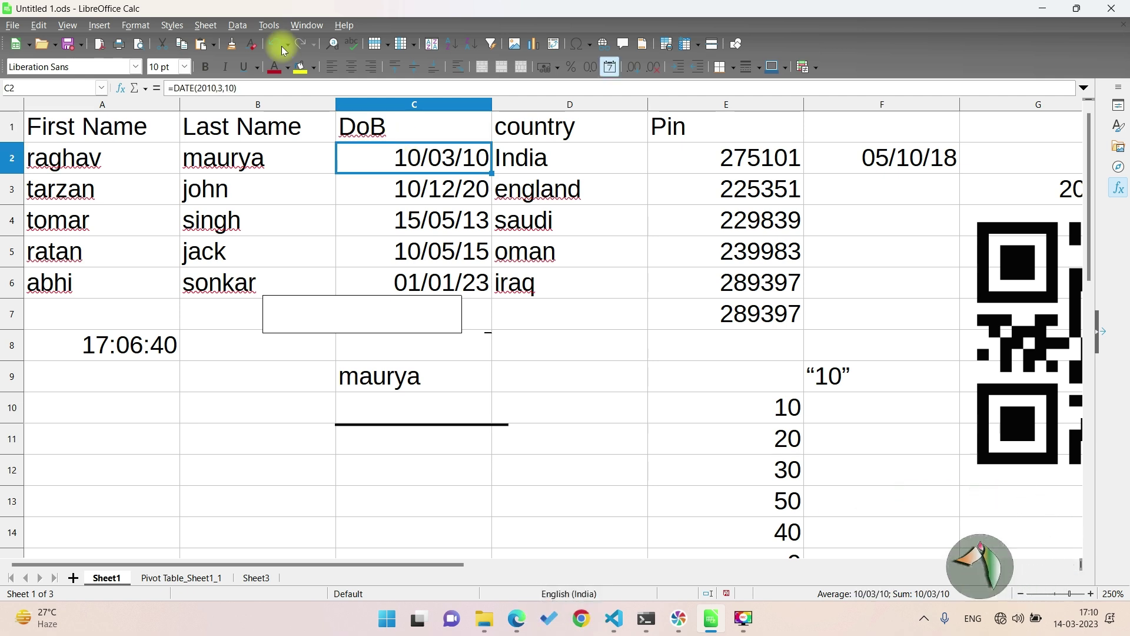
pyautogui.click(140, 39)
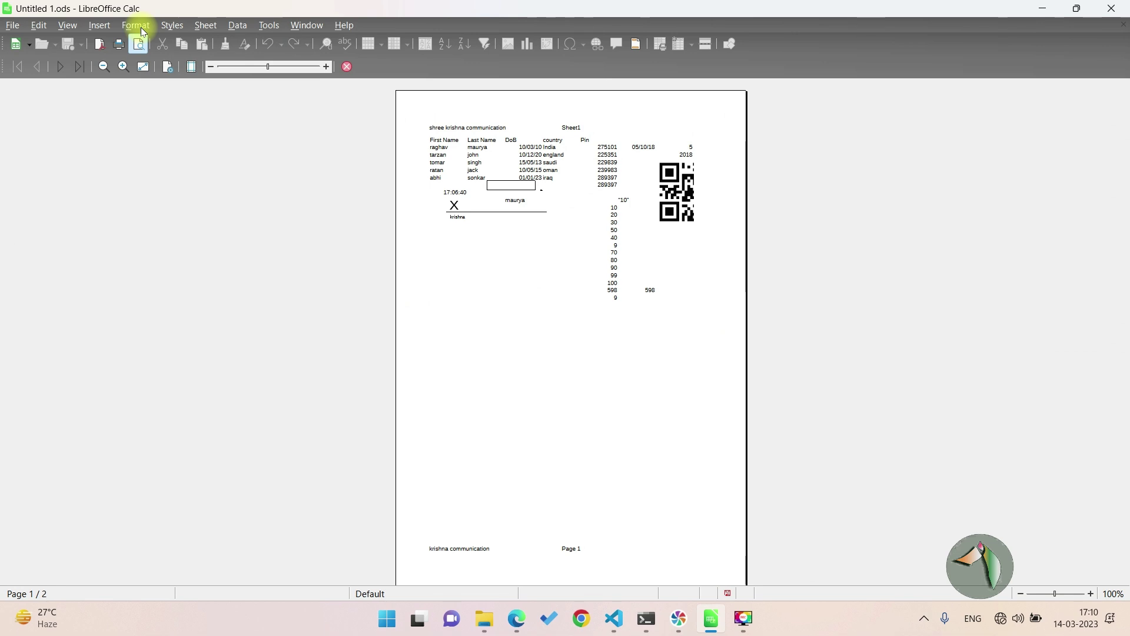
pyautogui.press('Escape')
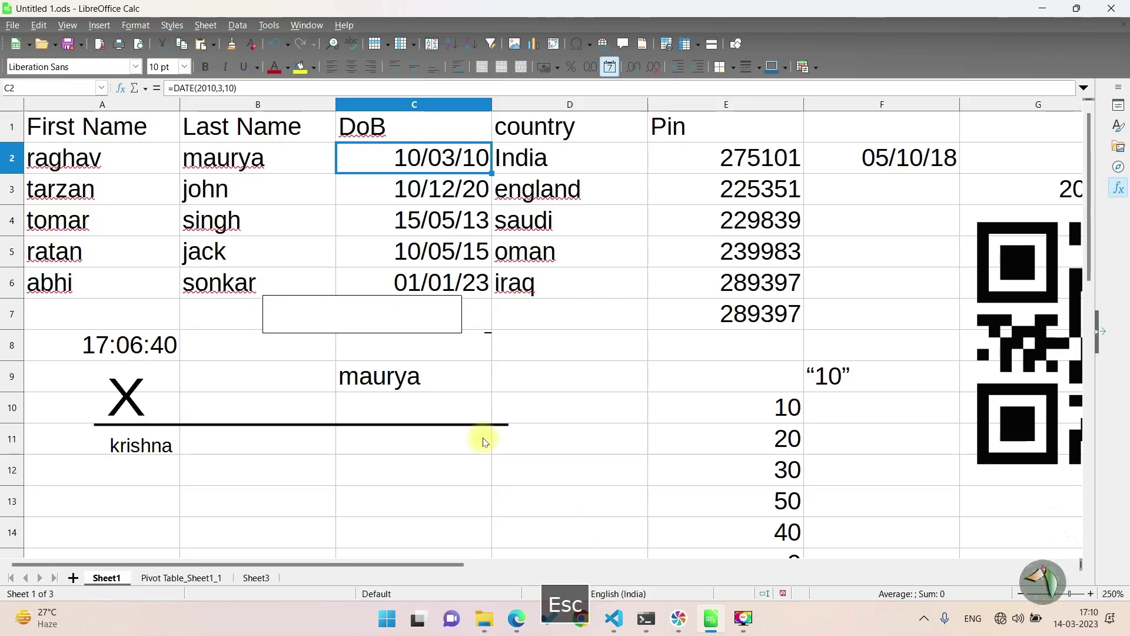
pyautogui.click(136, 24)
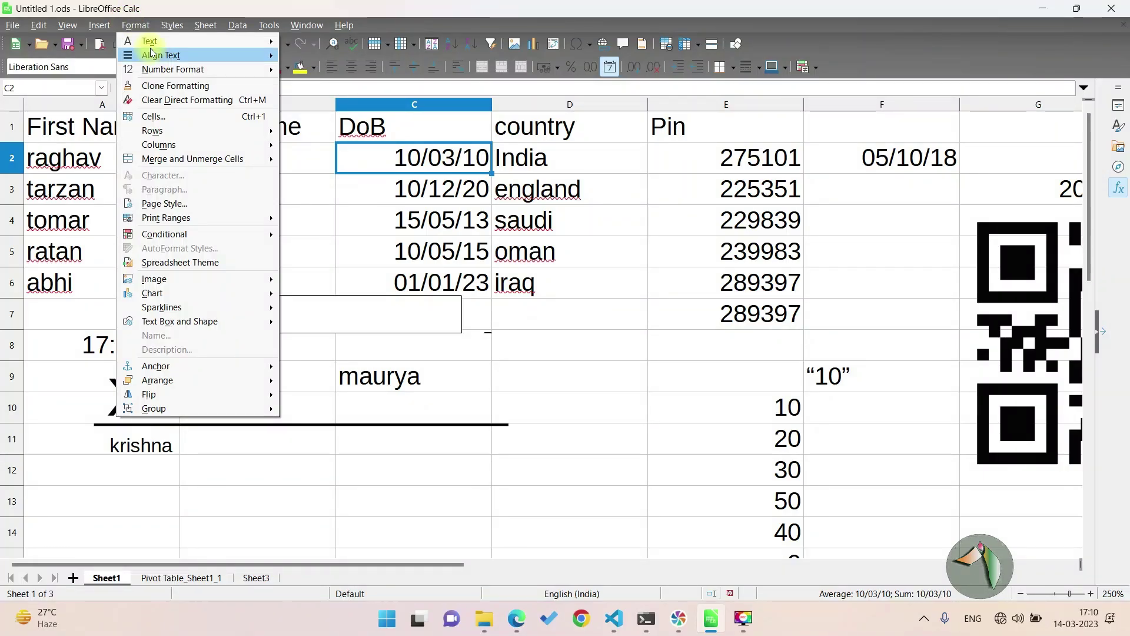
pyautogui.moveTo(177, 41)
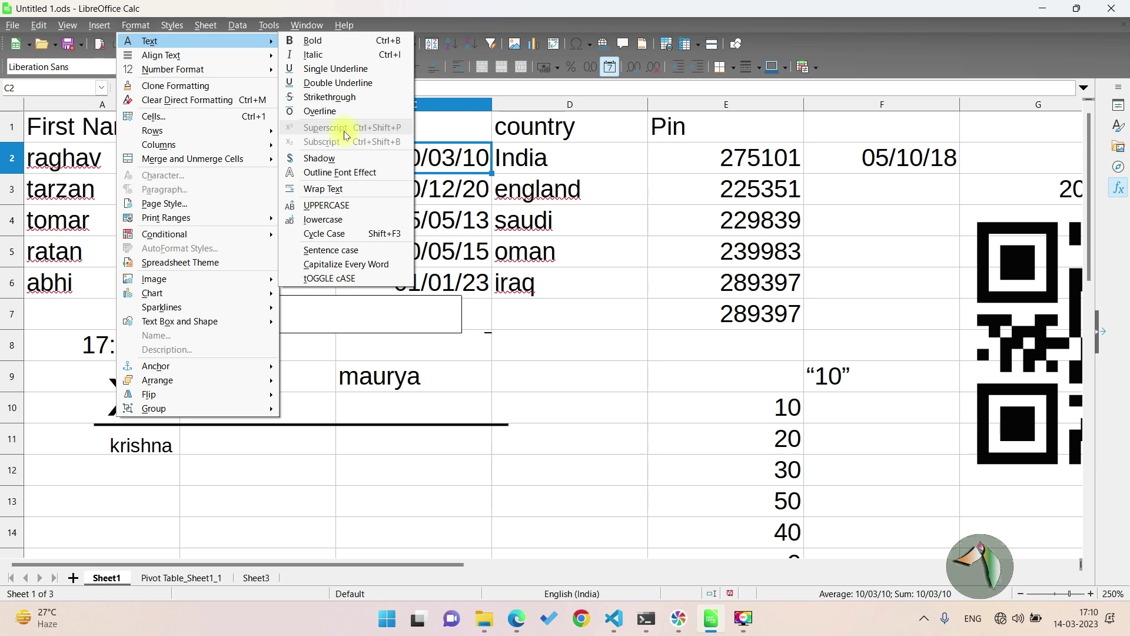
pyautogui.click(542, 310)
# Enter the text a2b2 into cell D8.
pyautogui.click(554, 320)
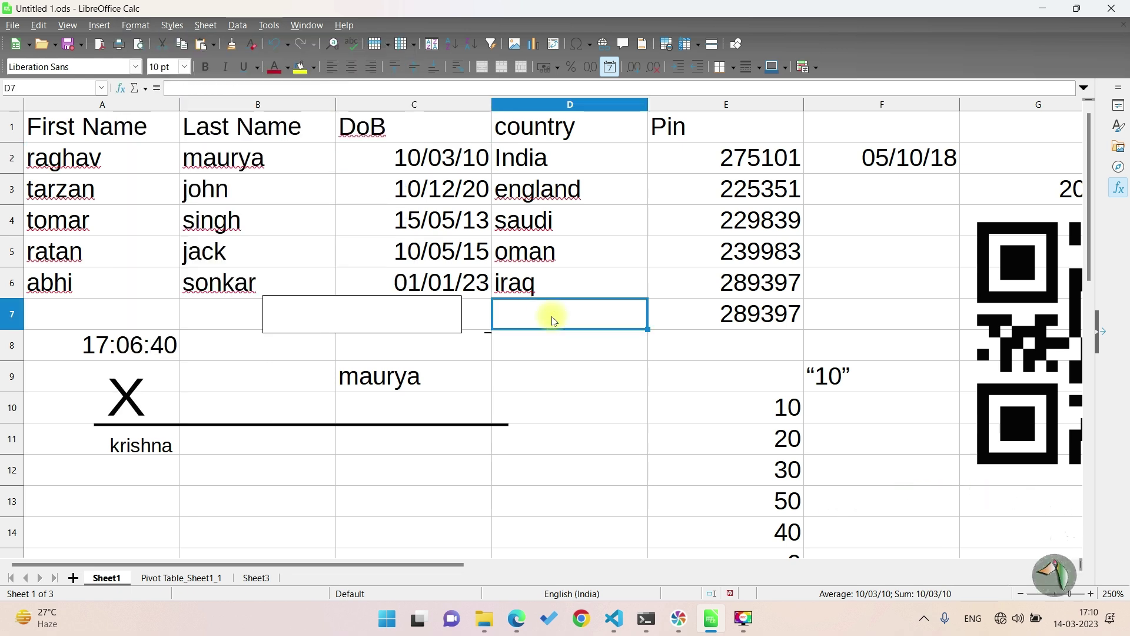
pyautogui.click(556, 345)
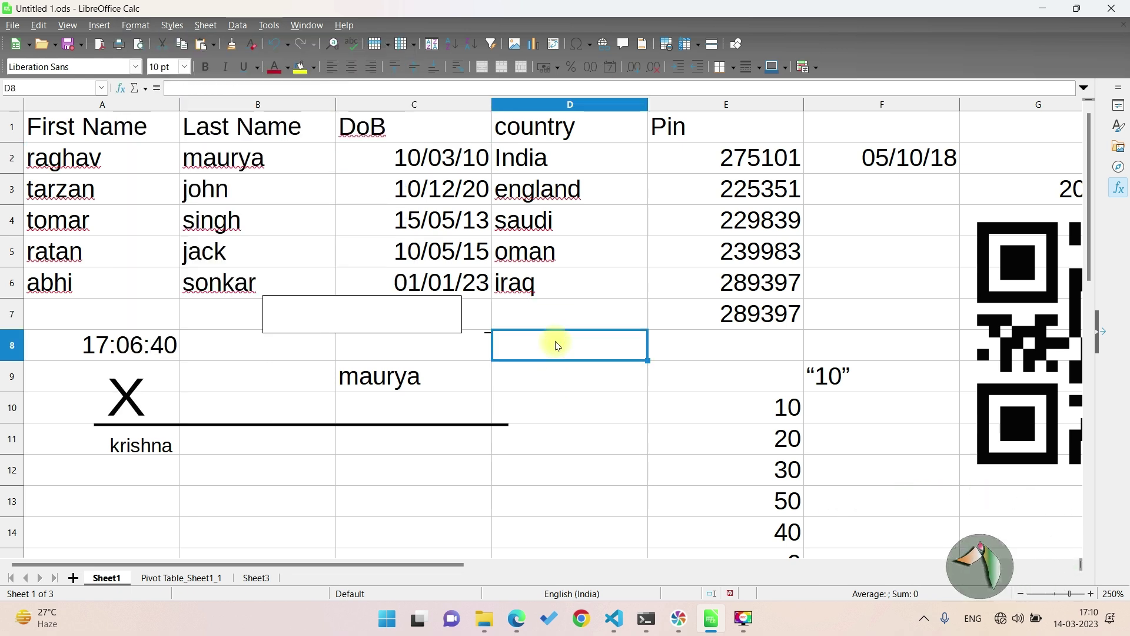
pyautogui.write('a')
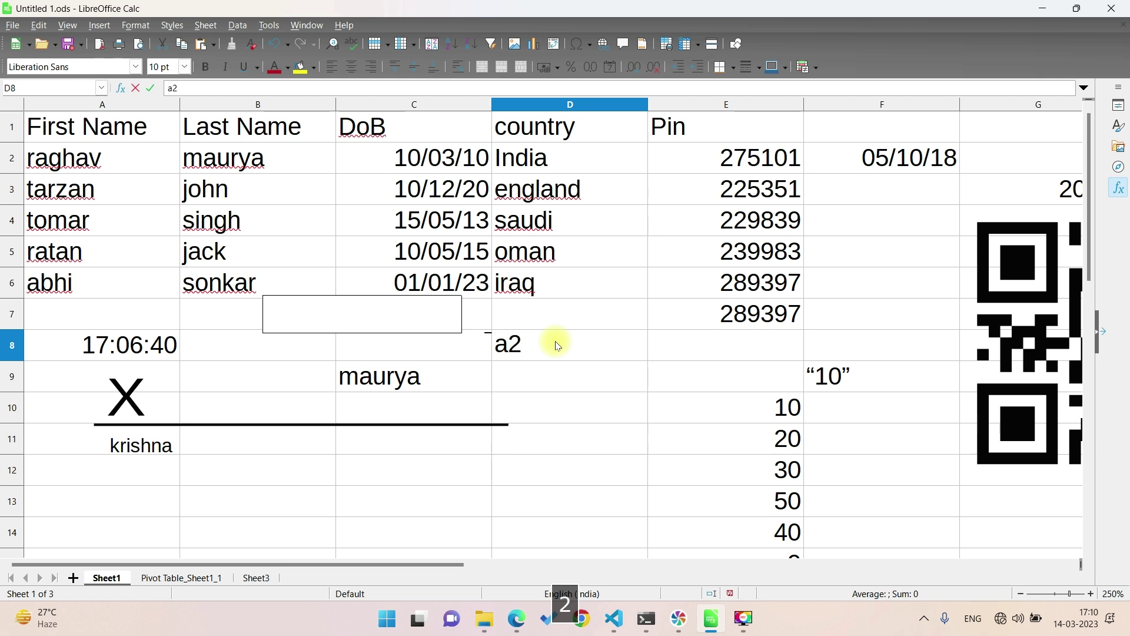
pyautogui.write('2')
pyautogui.hotkey('shift', 'Left')
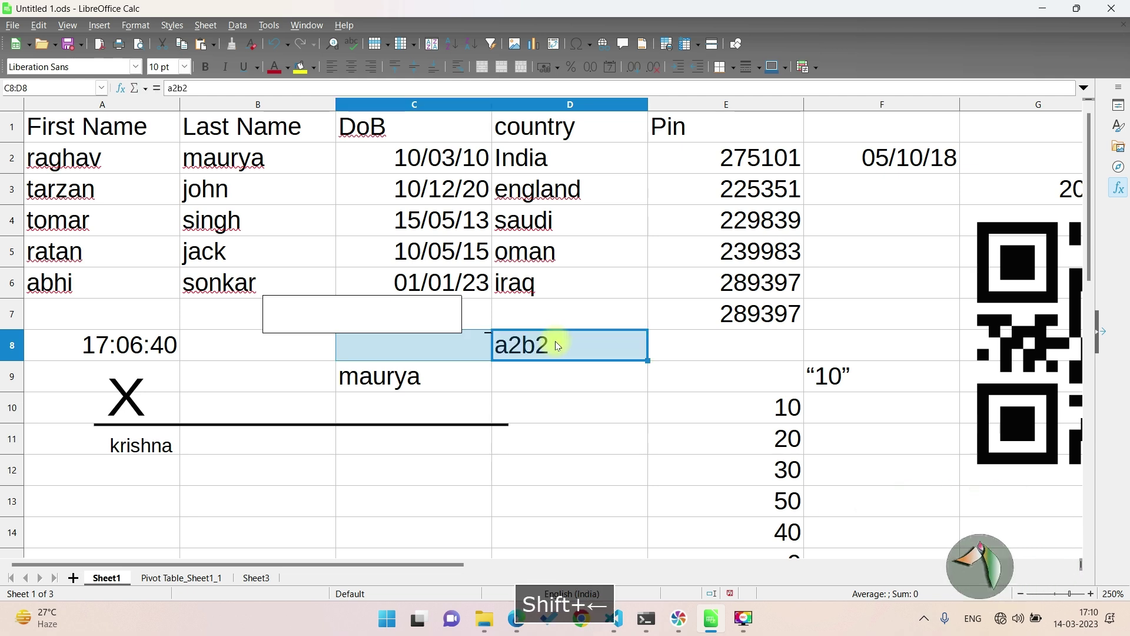
pyautogui.click(573, 359)
pyautogui.press('Escape')
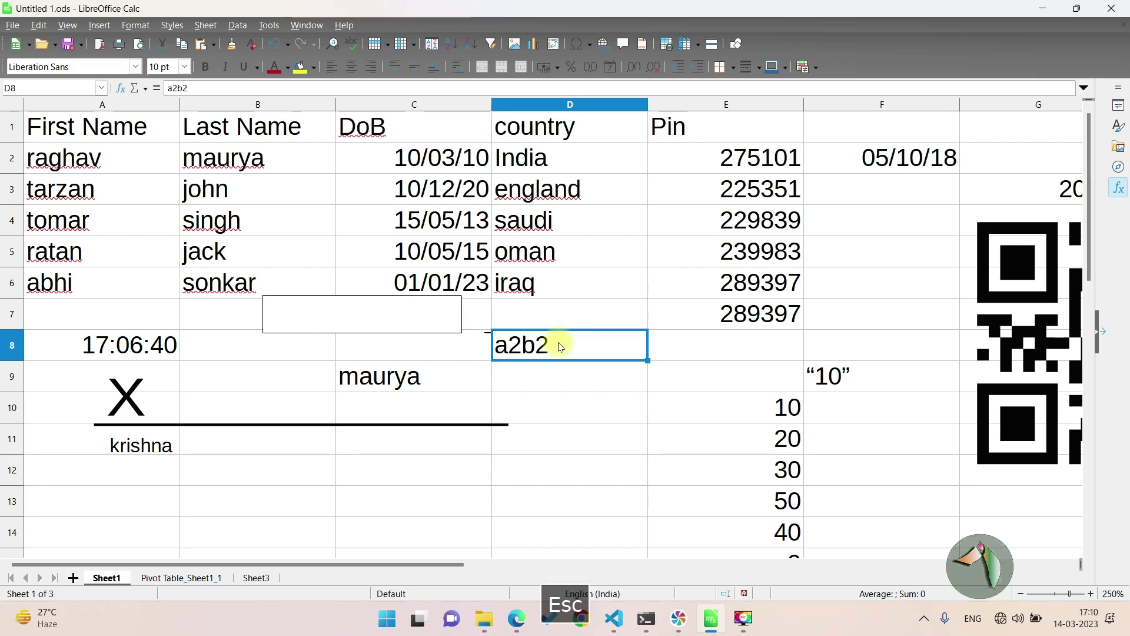
# Edit D8 in the formula bar and select the final 2 of a2b2.
pyautogui.click(196, 87)
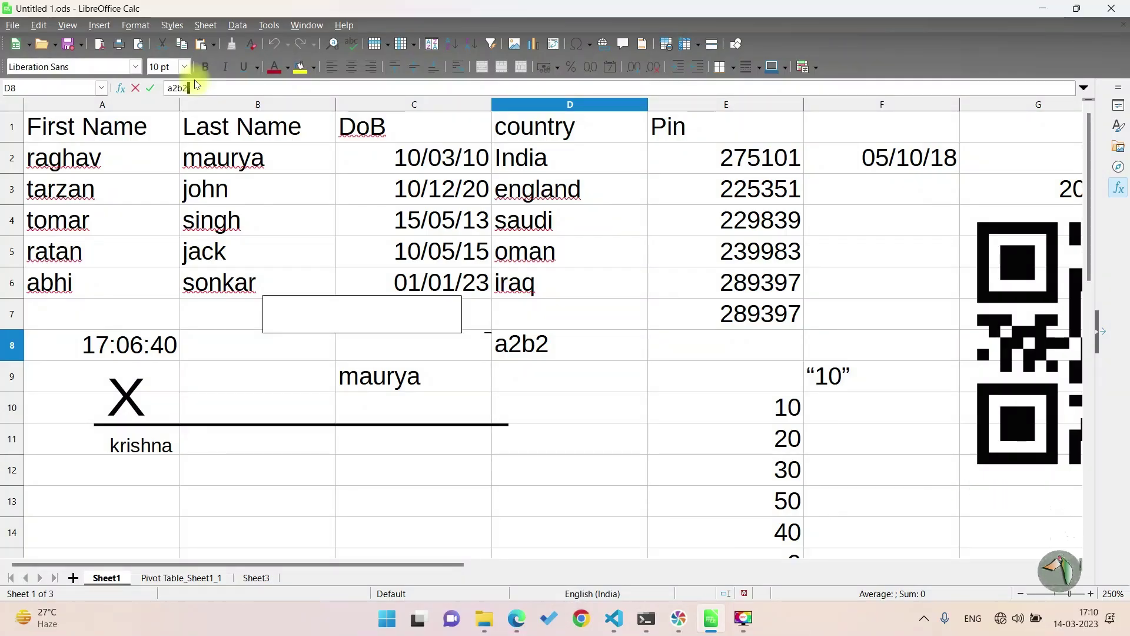
pyautogui.hotkey('shift', 'Left')
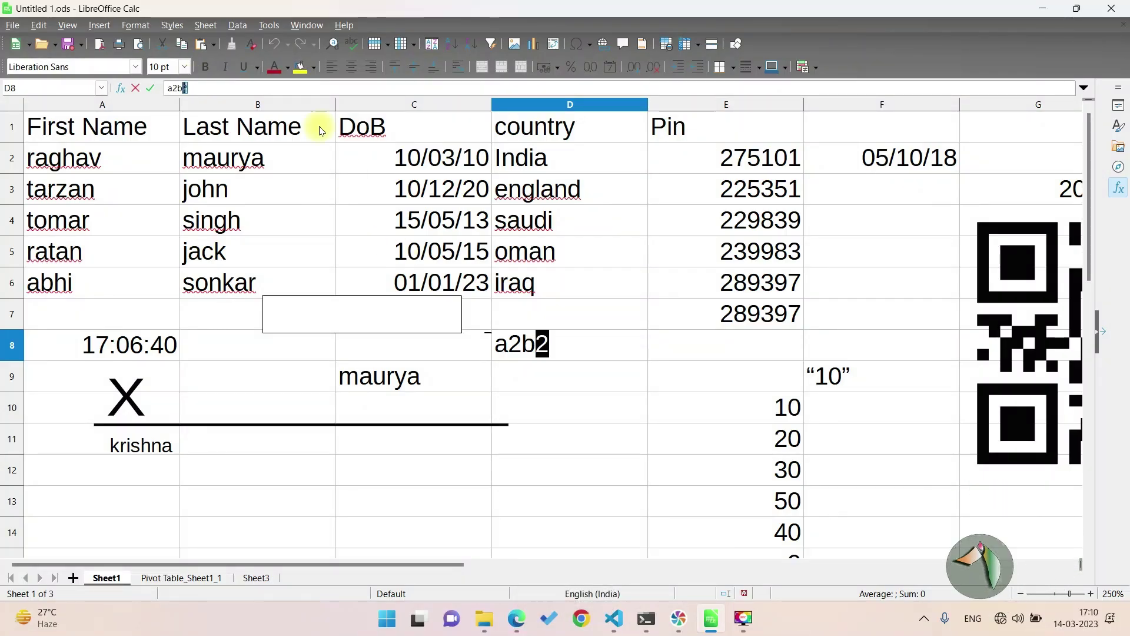
pyautogui.click(128, 26)
pyautogui.moveTo(150, 40)
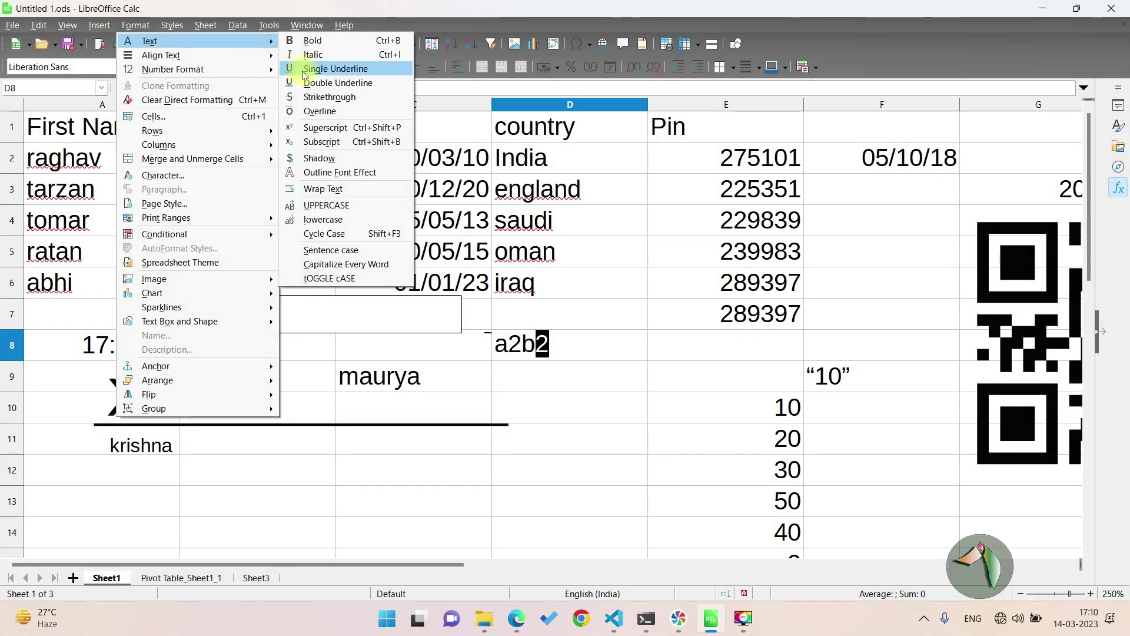
# Make the final 2 of a2b2 superscript, revert it, then set it to subscript.
pyautogui.click(356, 128)
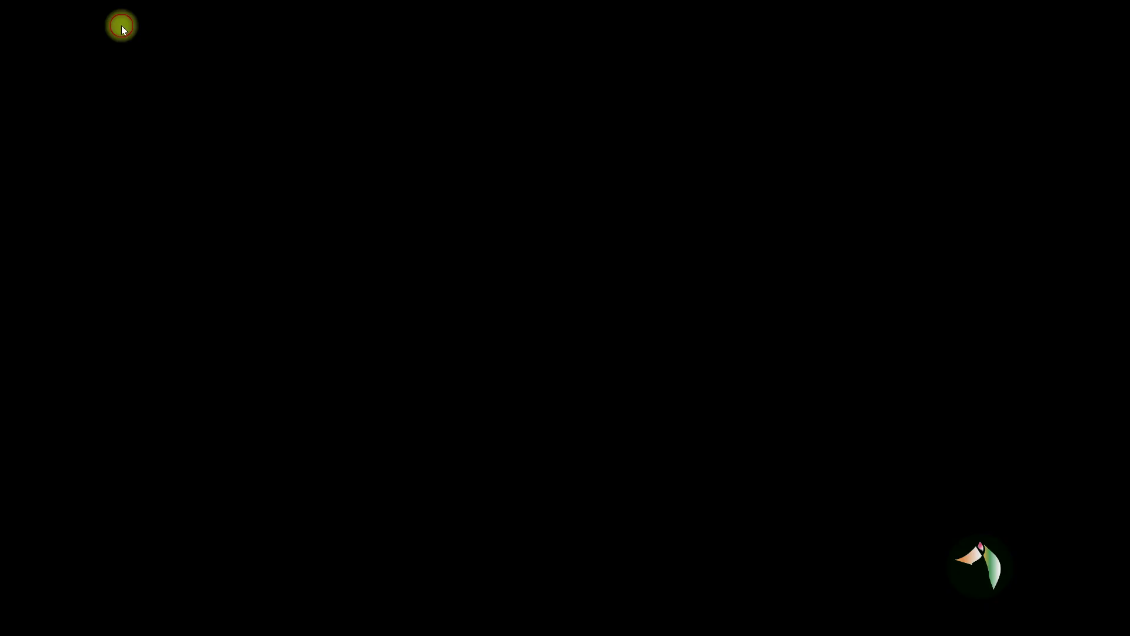
pyautogui.click(133, 26)
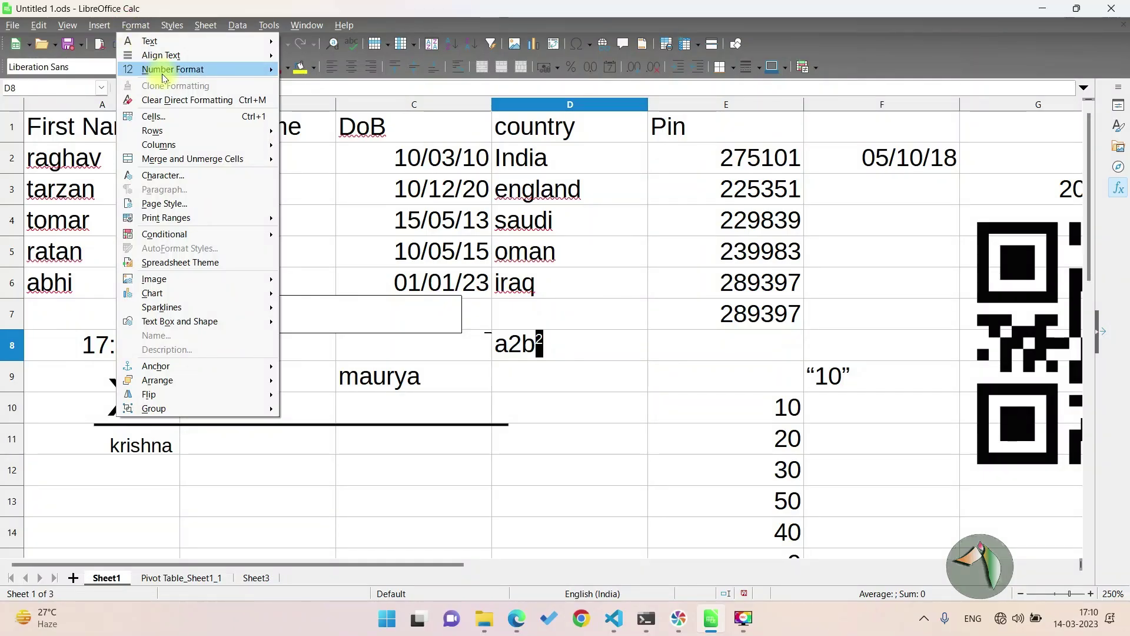
pyautogui.moveTo(198, 41)
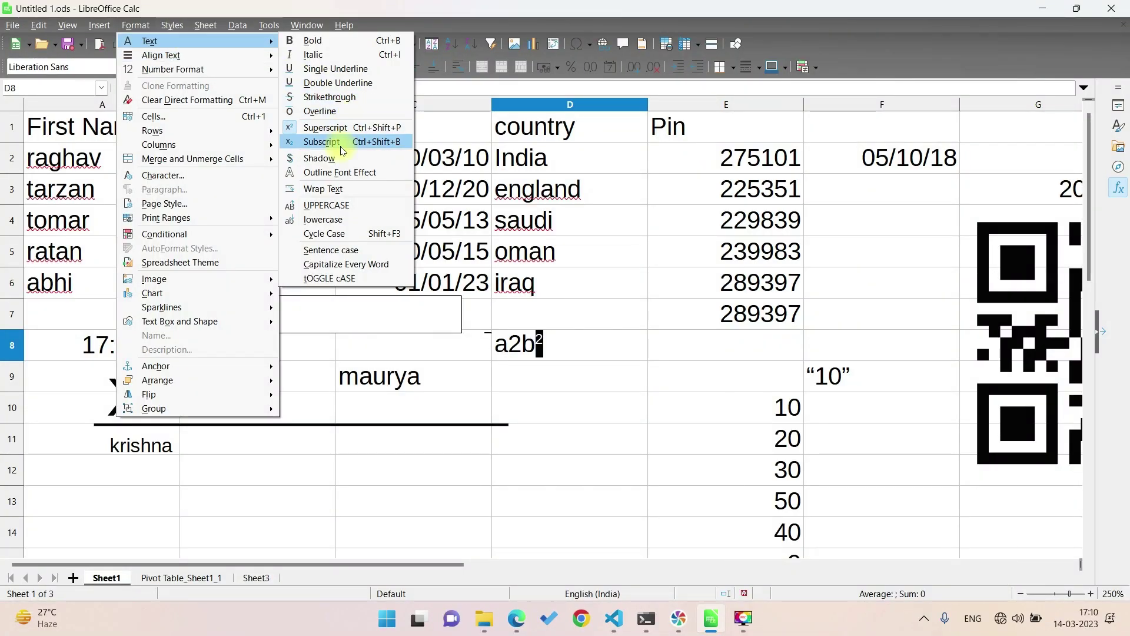
pyautogui.click(340, 129)
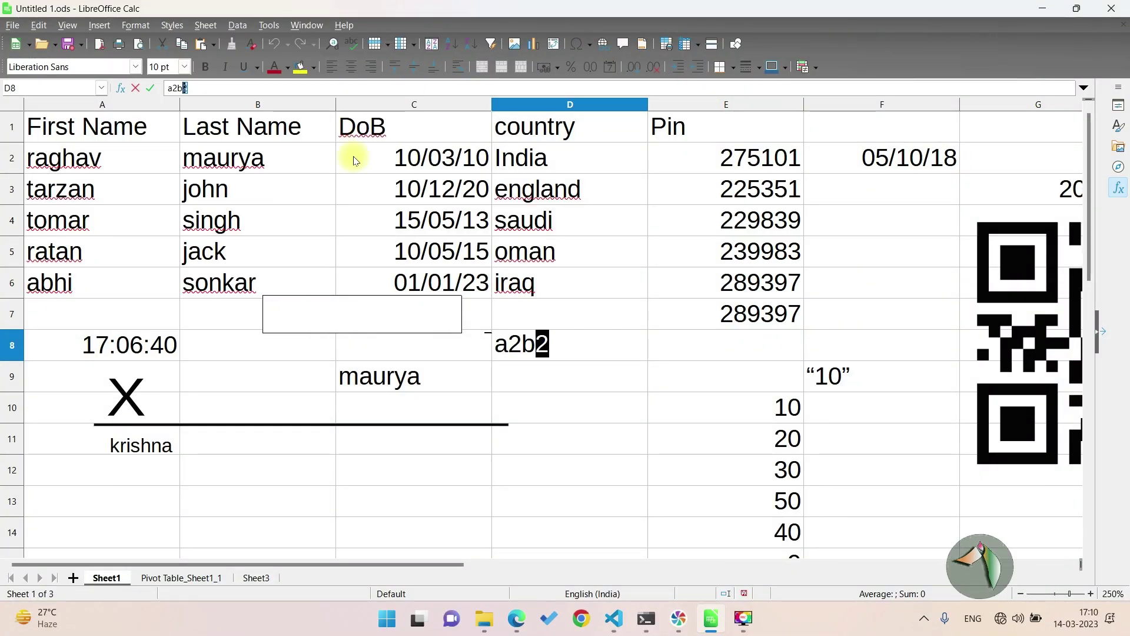
pyautogui.click(136, 25)
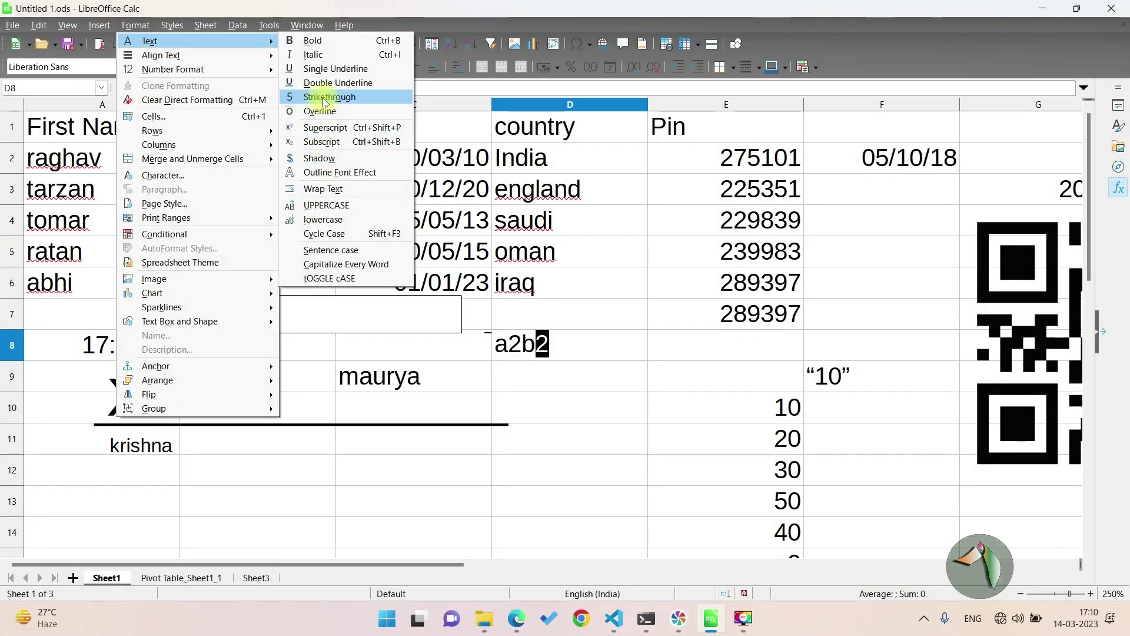
pyautogui.click(321, 142)
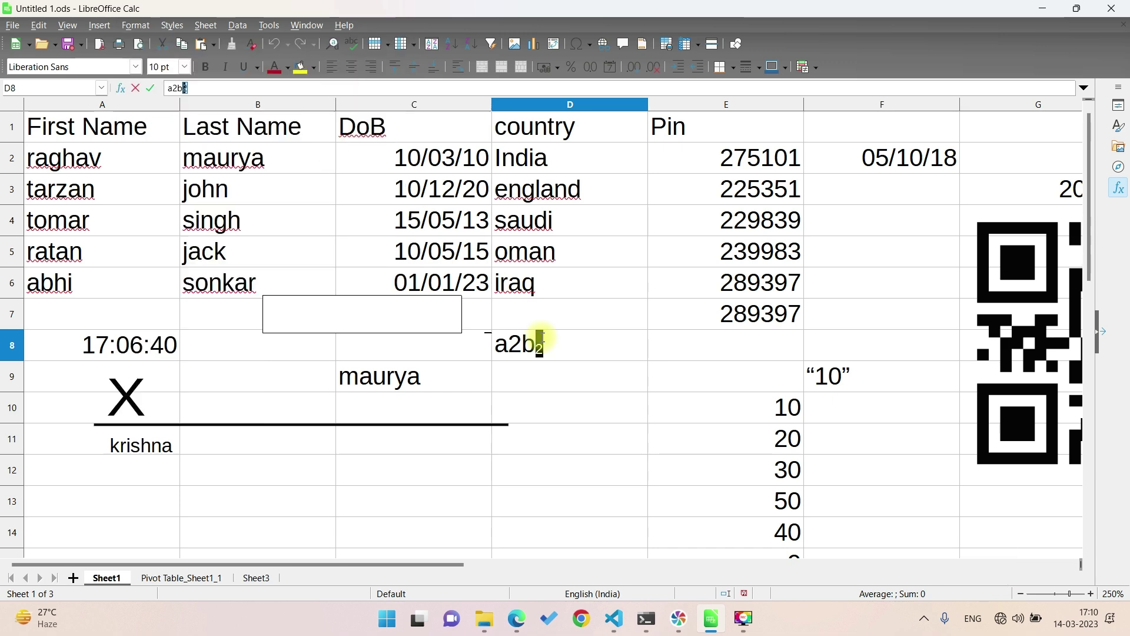
pyautogui.click(131, 25)
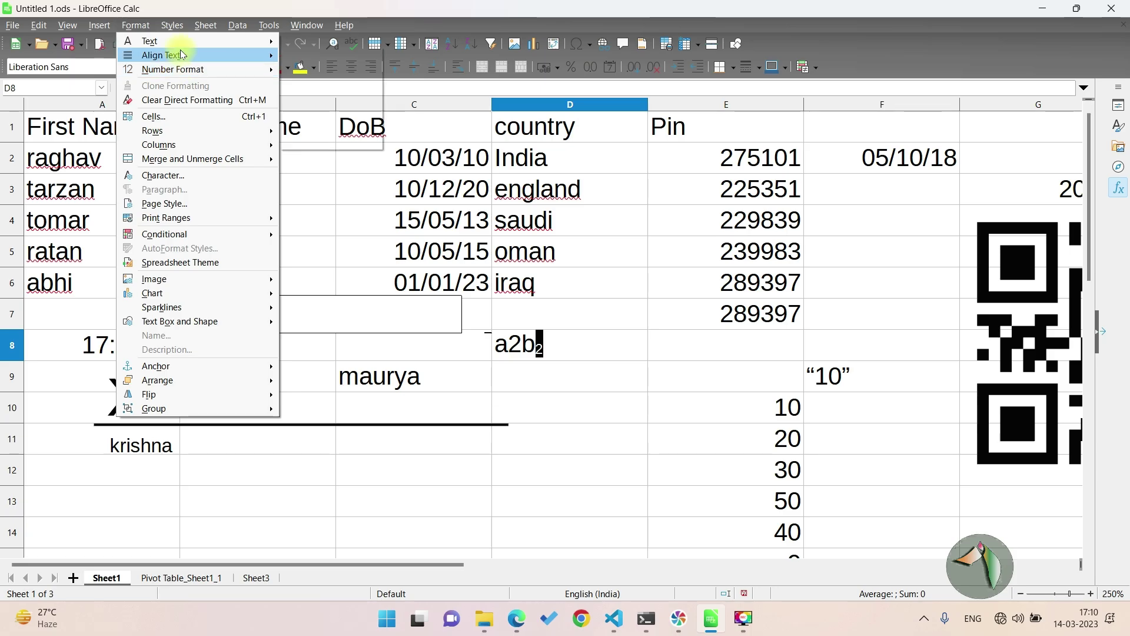
pyautogui.moveTo(161, 55)
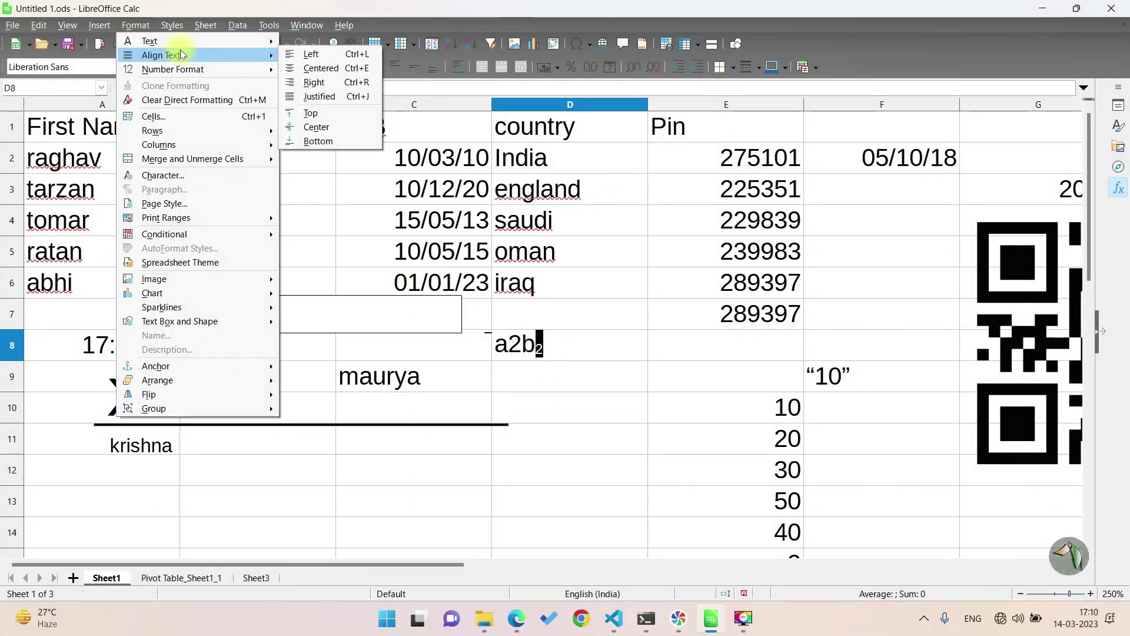
# Close the open menus and leave edit mode in D8.
pyautogui.press('Escape')
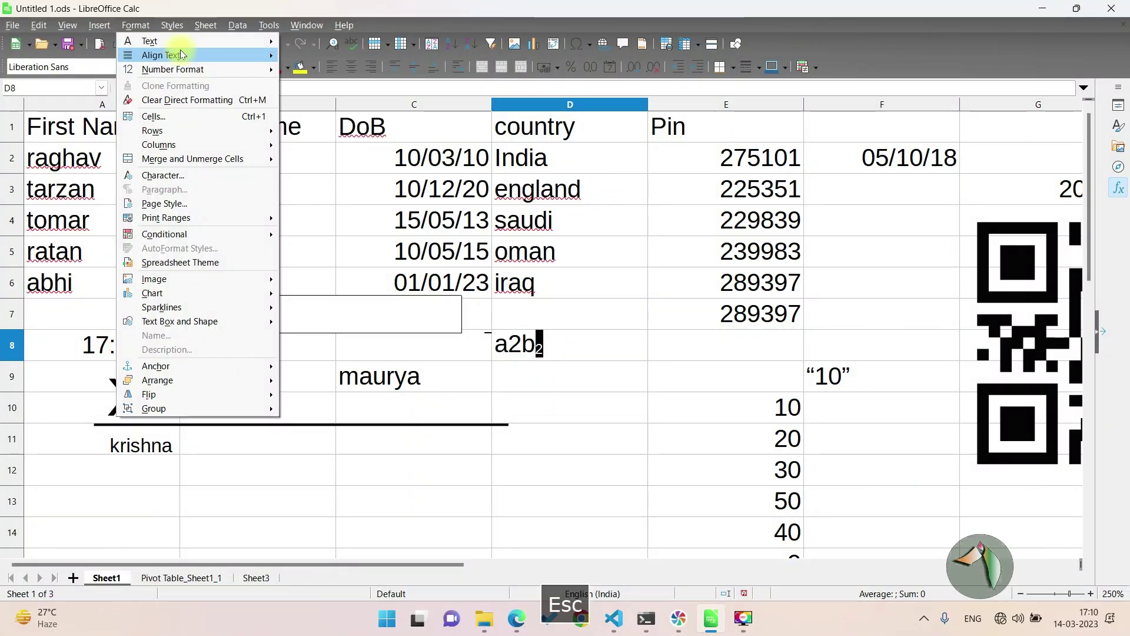
pyautogui.press('Return')
pyautogui.press('Escape')
pyautogui.press('Escape')
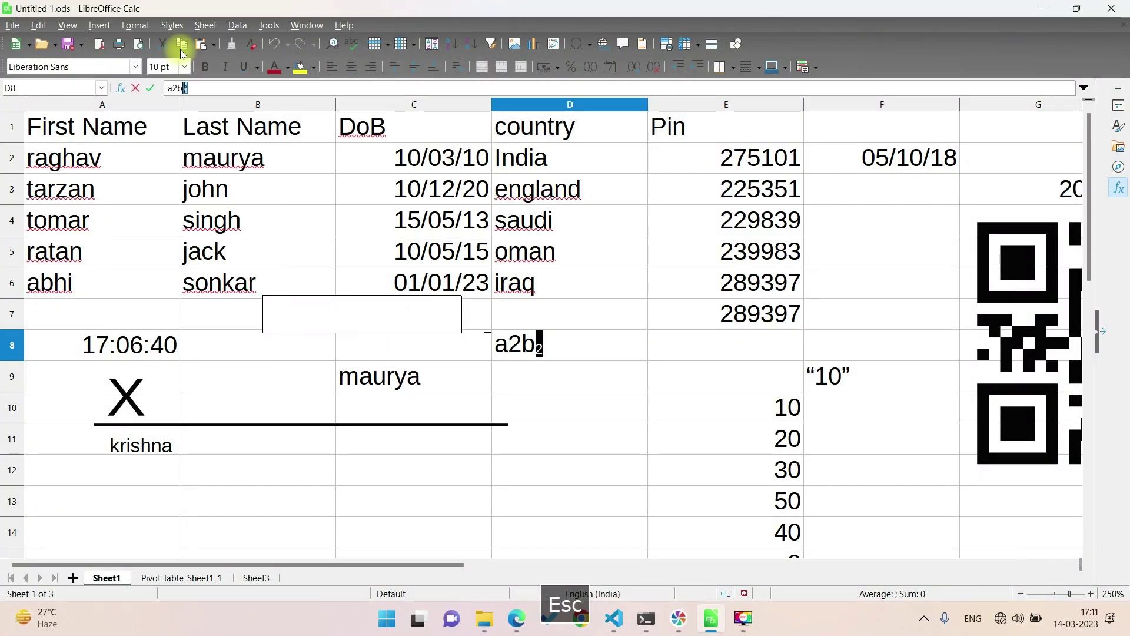
pyautogui.press('Escape')
pyautogui.click(708, 328)
# Centre, then right-align, then left-align the a2b2 text in D8.
pyautogui.click(582, 354)
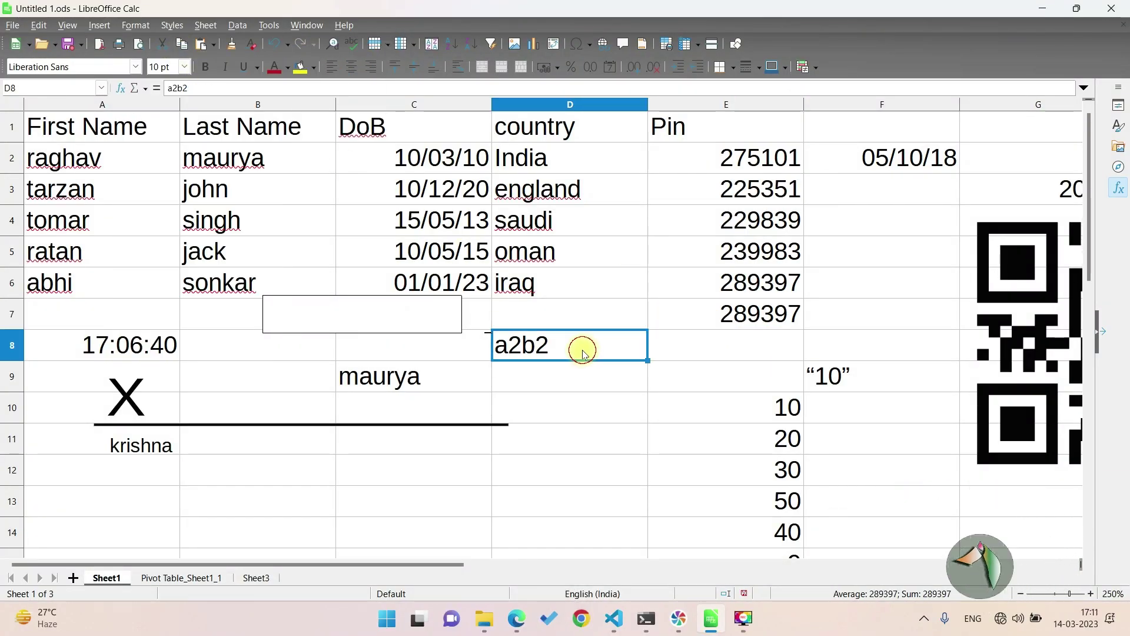
pyautogui.hotkey('ctrl', 'e')
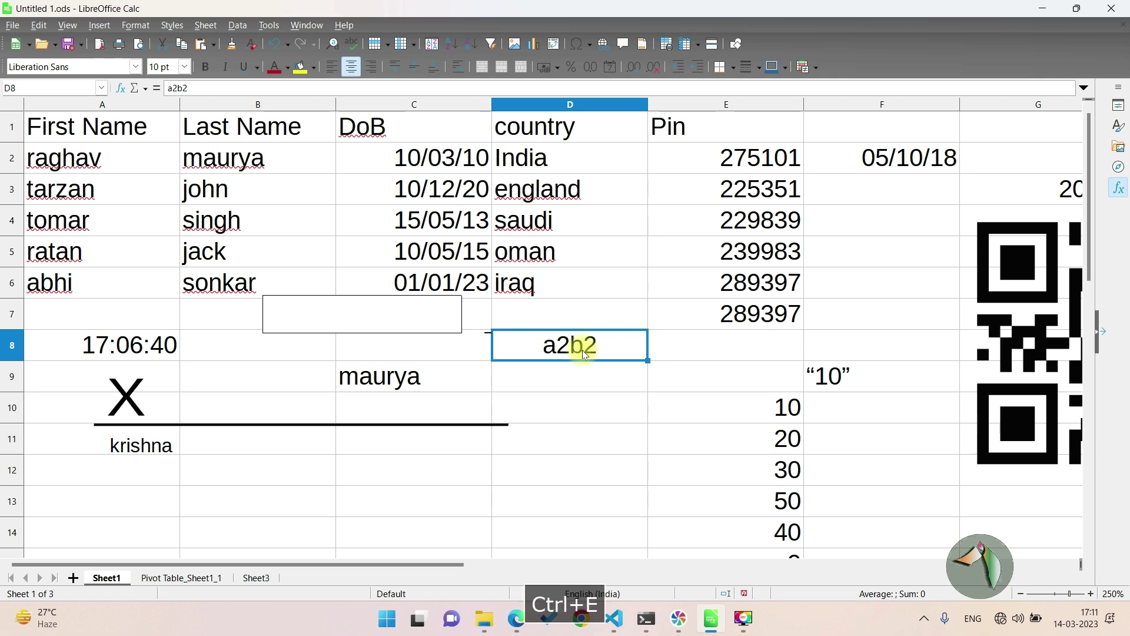
pyautogui.hotkey('ctrl', 'r')
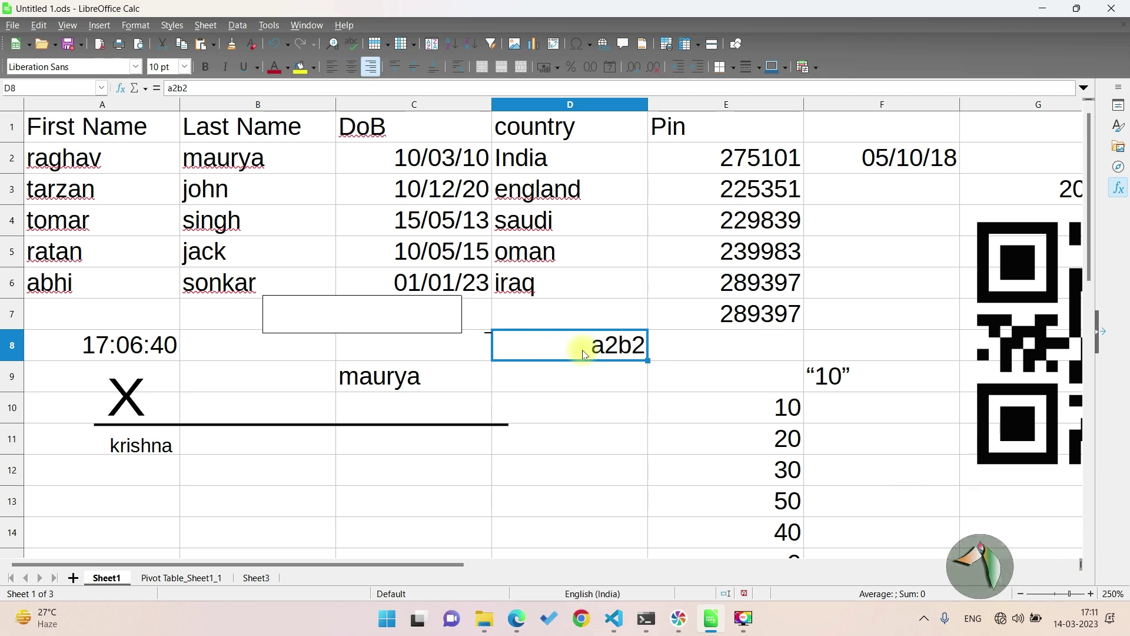
pyautogui.hotkey('ctrl', 'l')
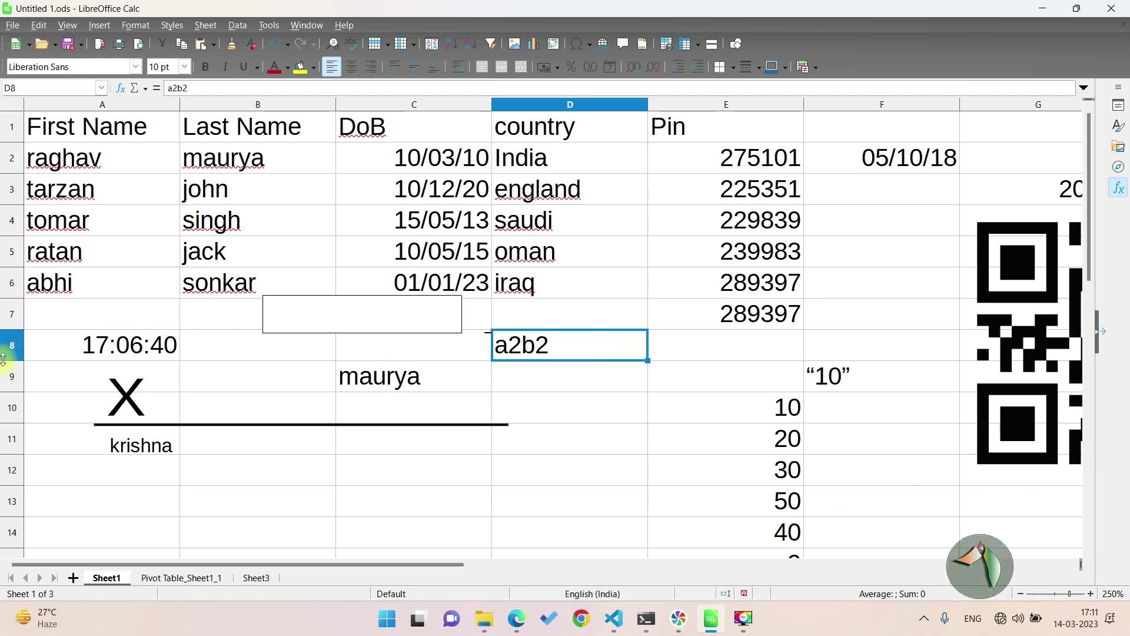
# Make row 8 much taller and centre a2b2 horizontally and vertically in D8.
pyautogui.moveTo(14, 359); pyautogui.dragTo(15, 431)
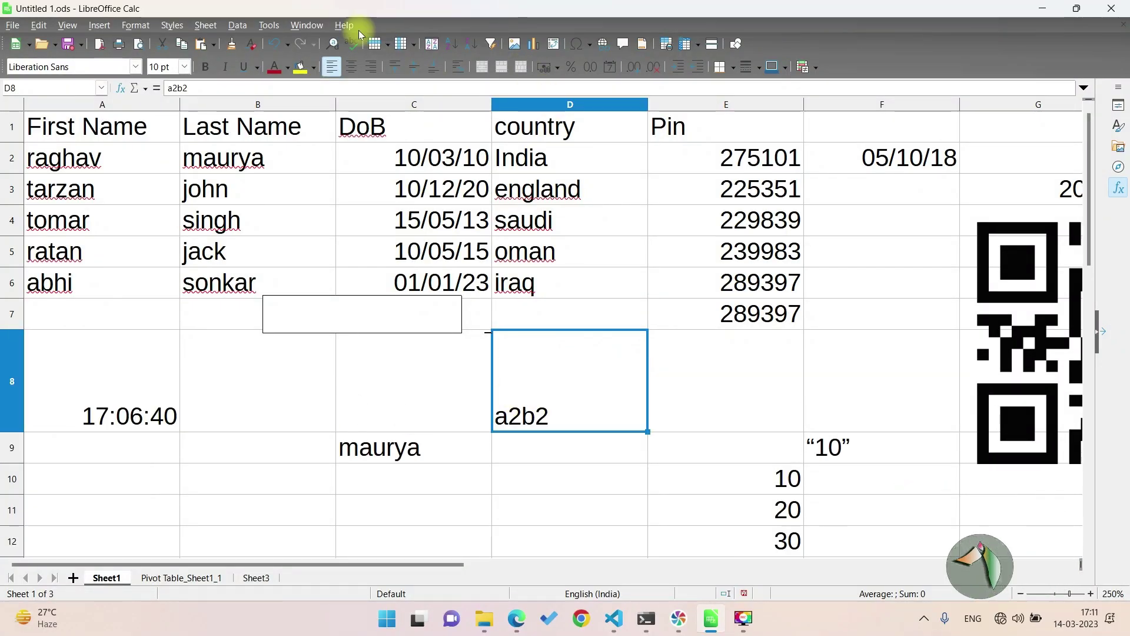
pyautogui.click(350, 70)
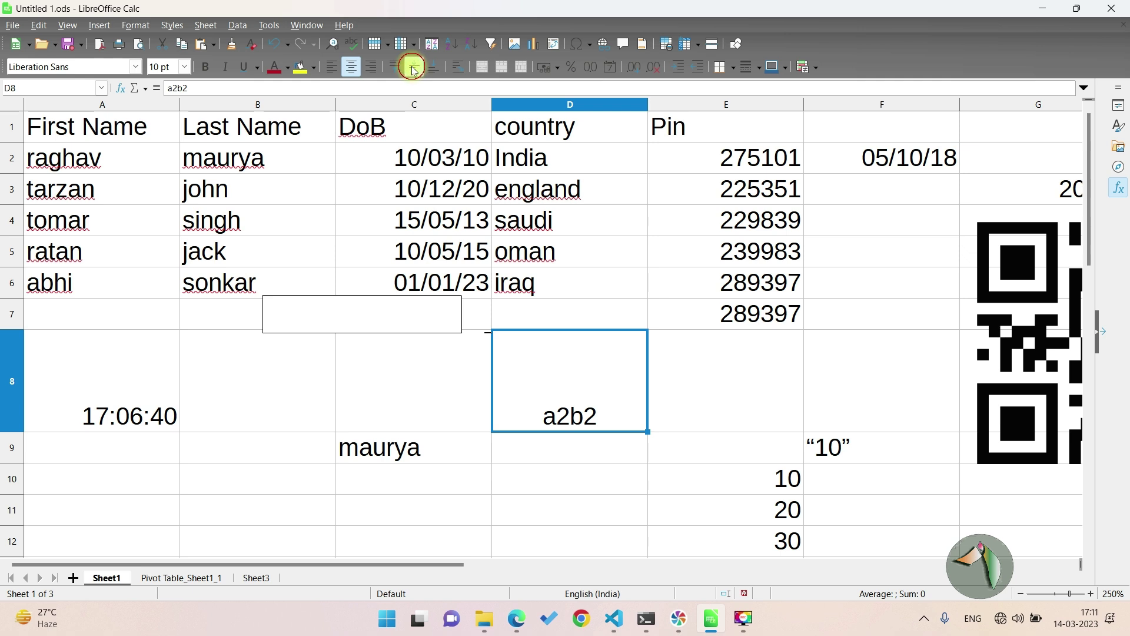
pyautogui.click(412, 67)
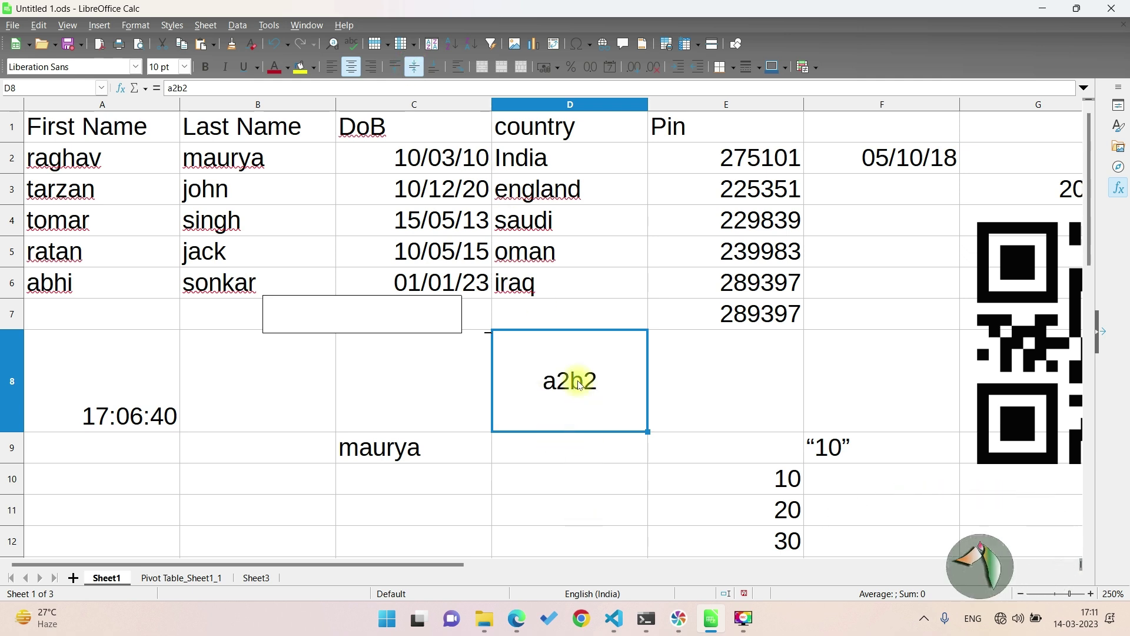
pyautogui.click(135, 25)
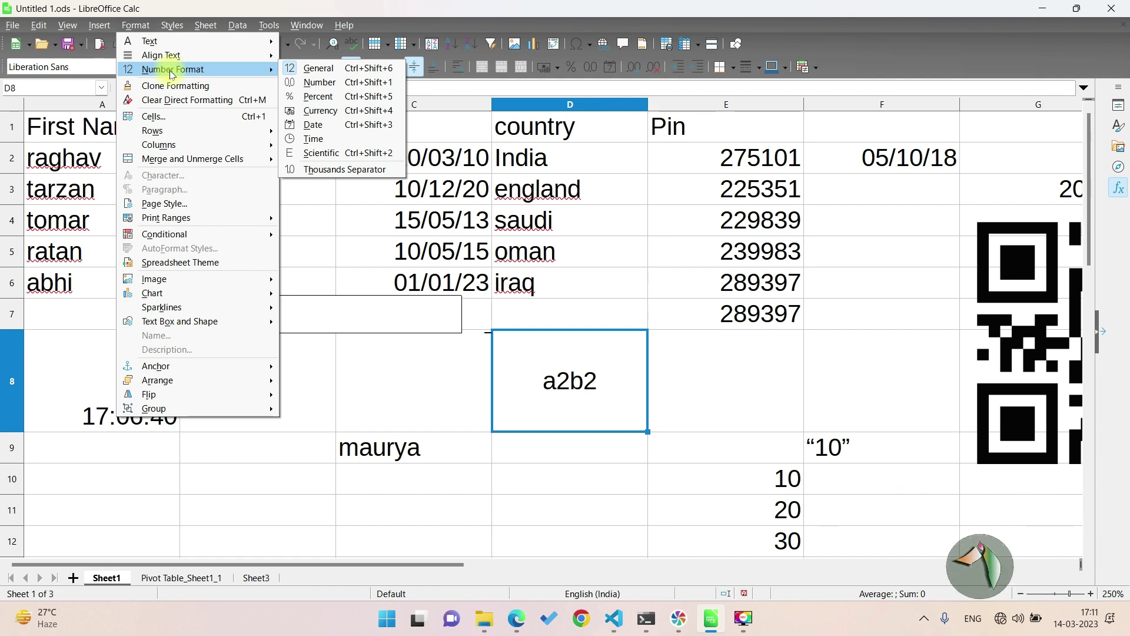
# Format E2 as Number, then Percent, widening column E to fit.
pyautogui.click(734, 160)
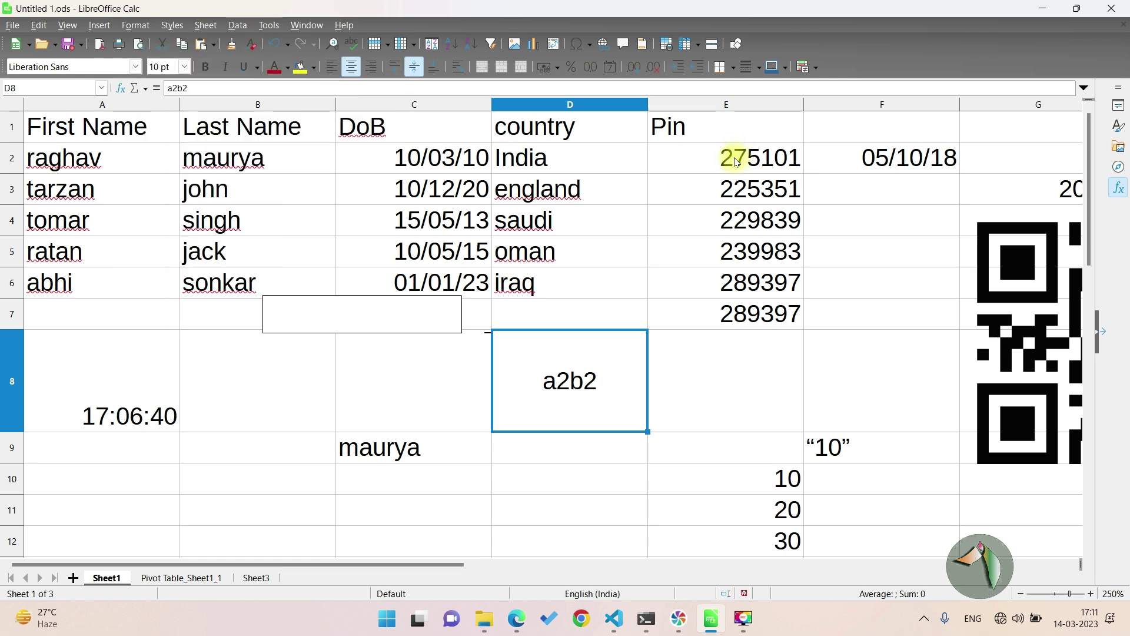
pyautogui.click(734, 160)
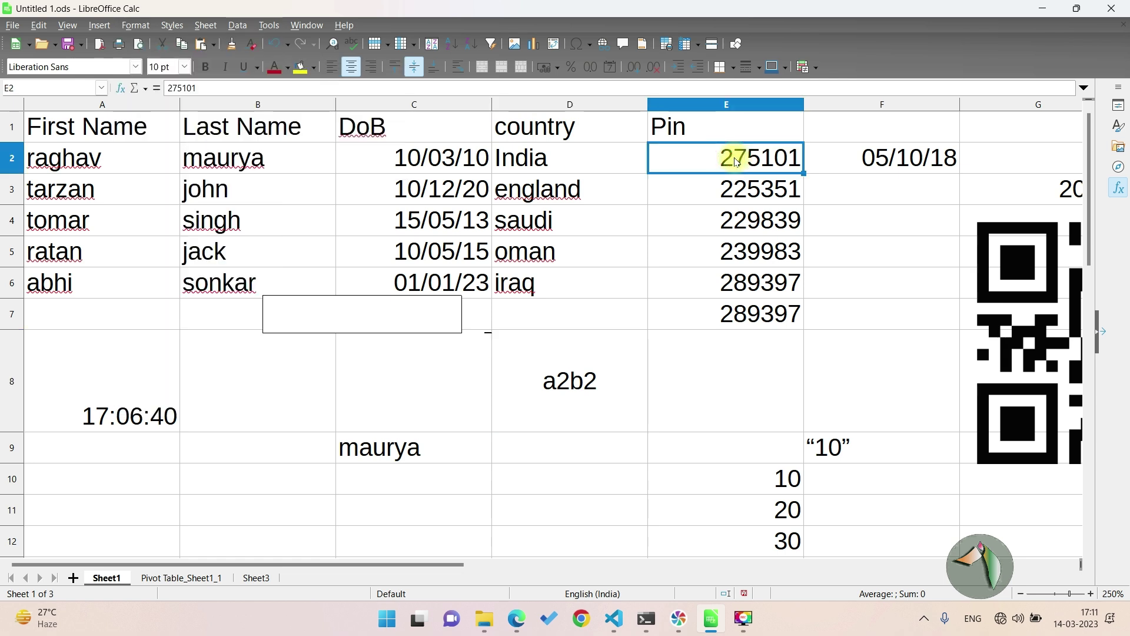
pyautogui.click(138, 24)
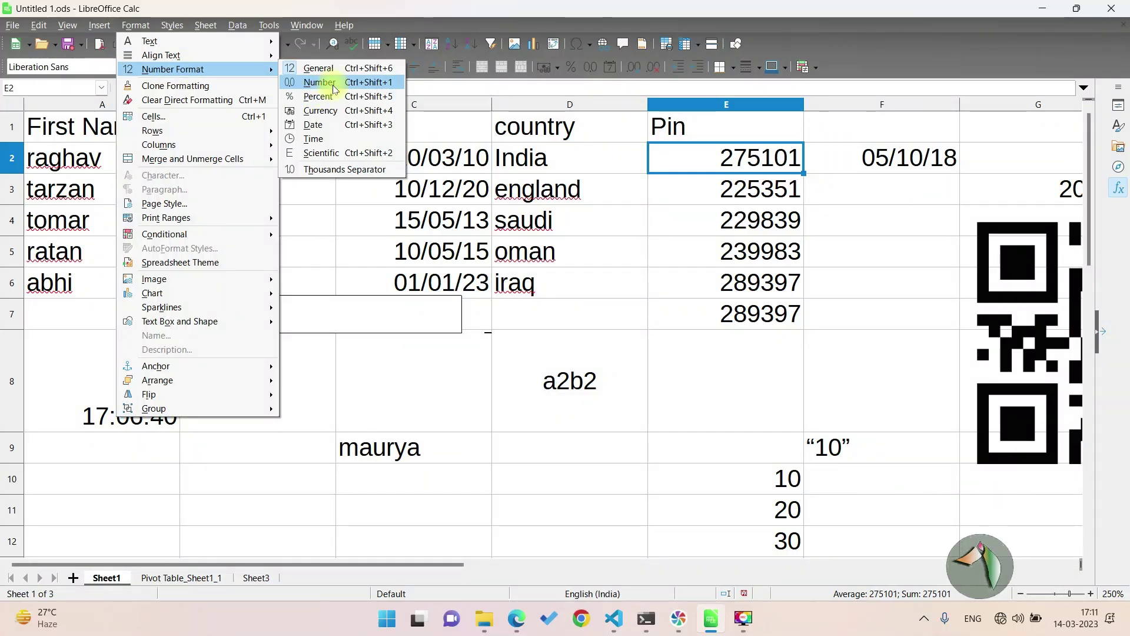
pyautogui.click(335, 84)
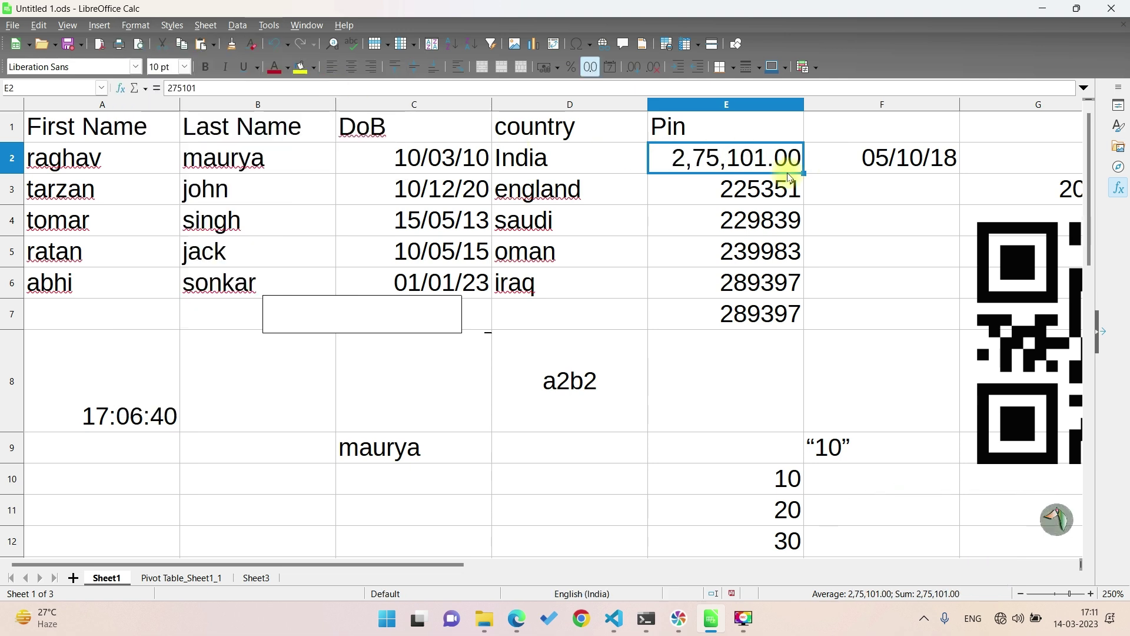
pyautogui.click(136, 24)
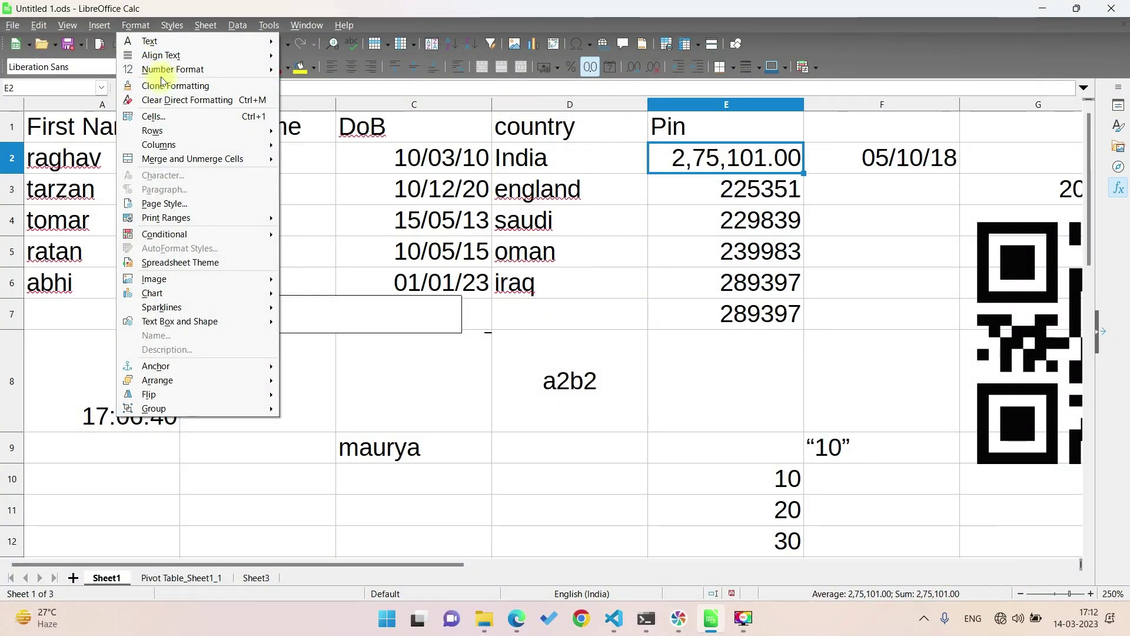
pyautogui.moveTo(172, 69)
pyautogui.click(337, 99)
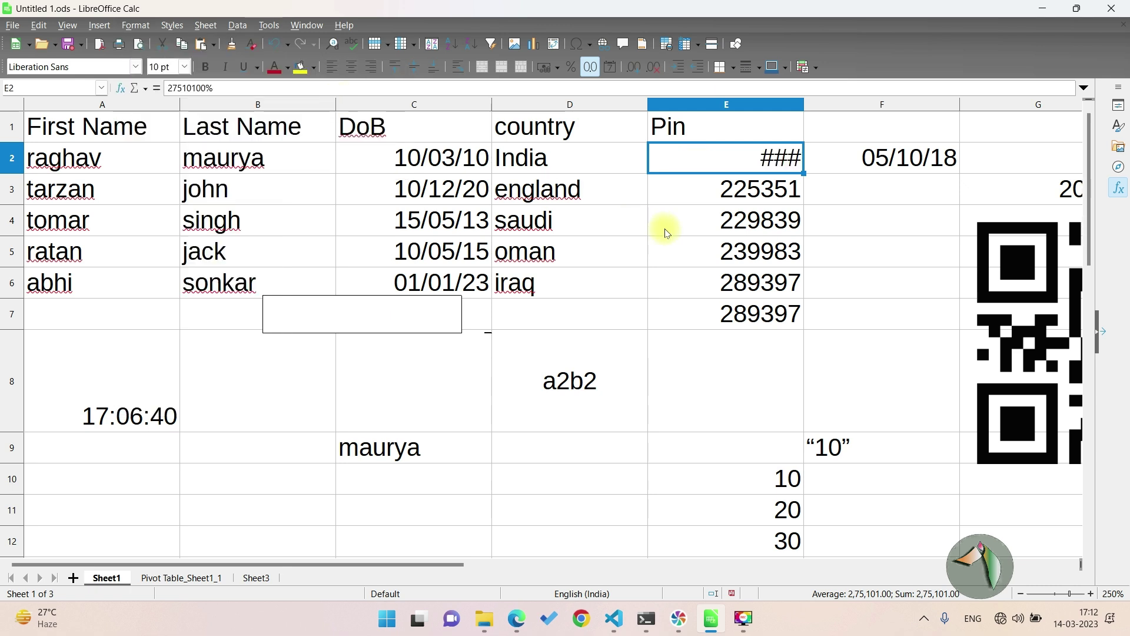
pyautogui.moveTo(803, 104); pyautogui.dragTo(912, 106)
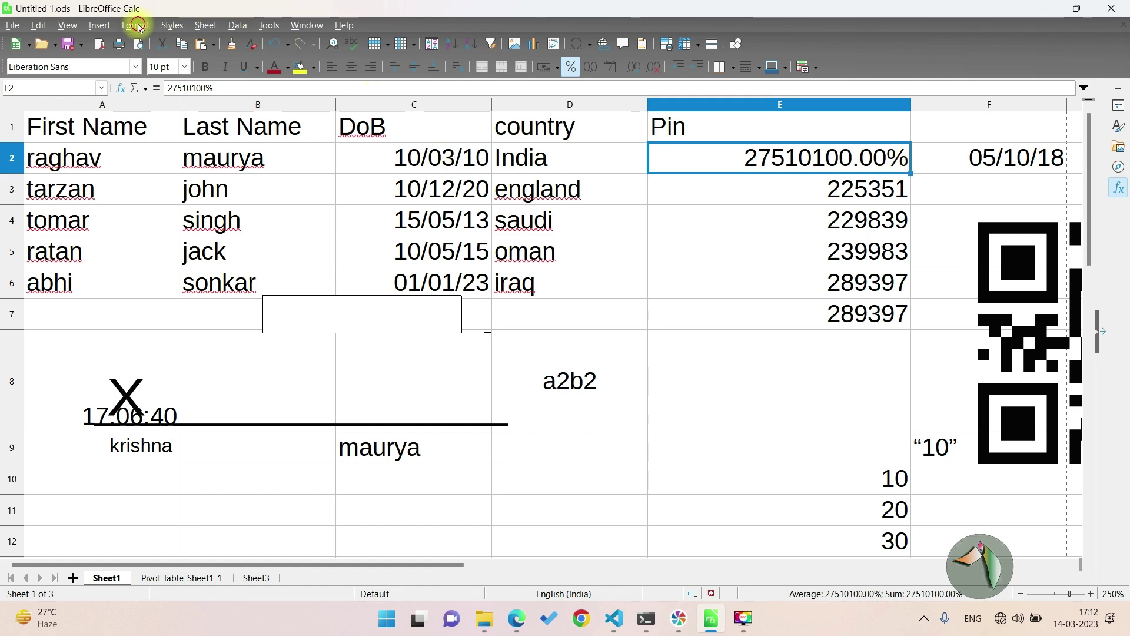
# Try Currency, Date and Time formats on E2, then return it to General.
pyautogui.click(139, 27)
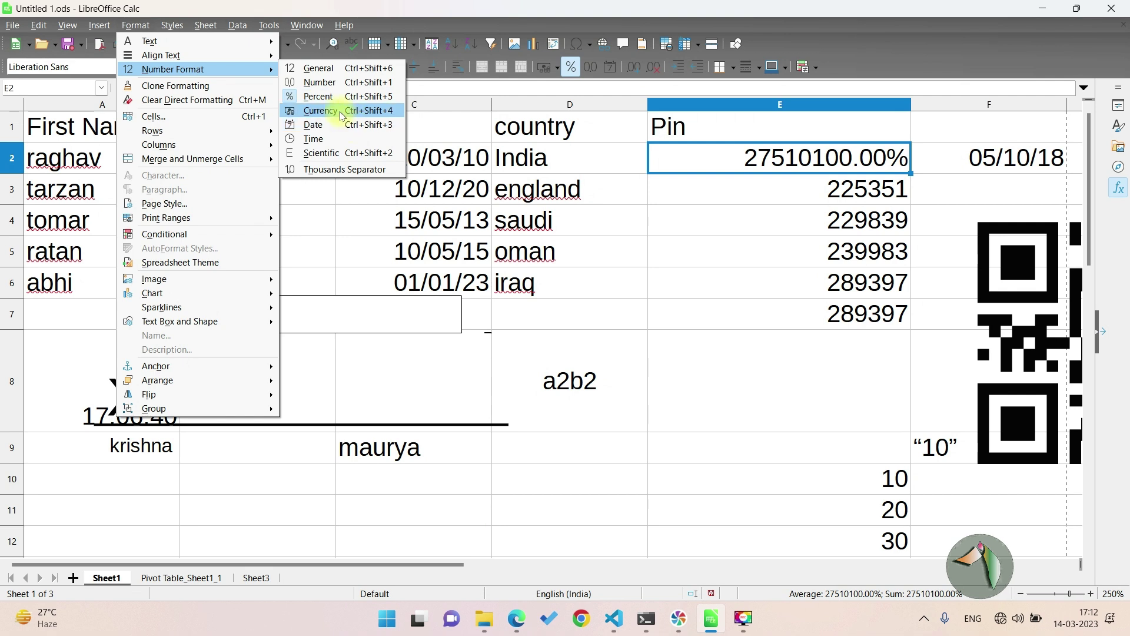
pyautogui.click(342, 111)
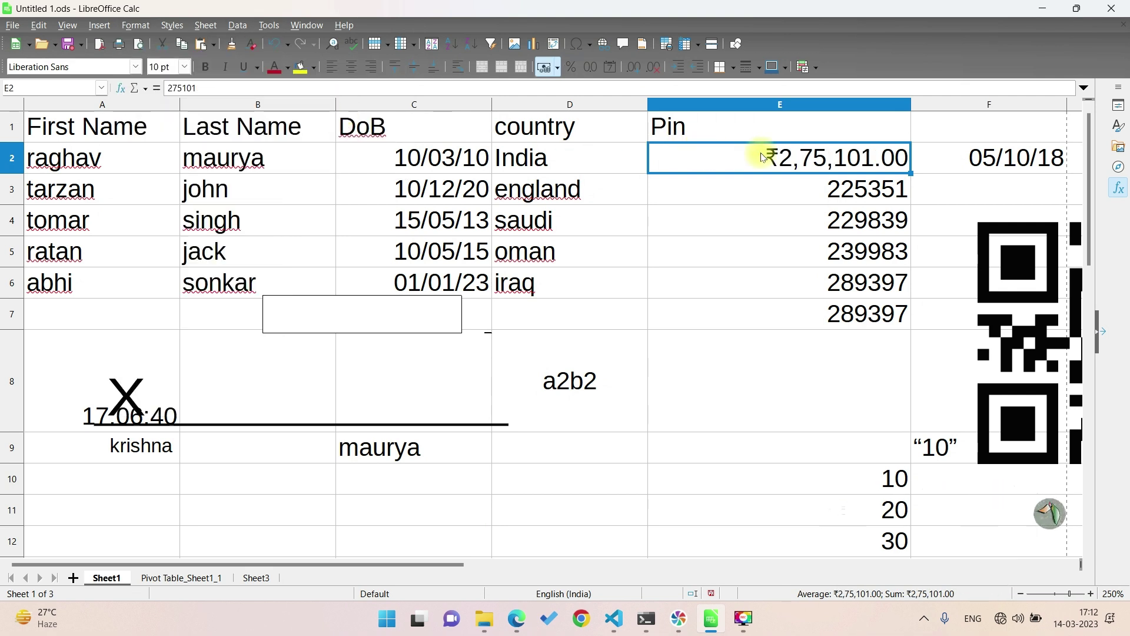
pyautogui.click(231, 43)
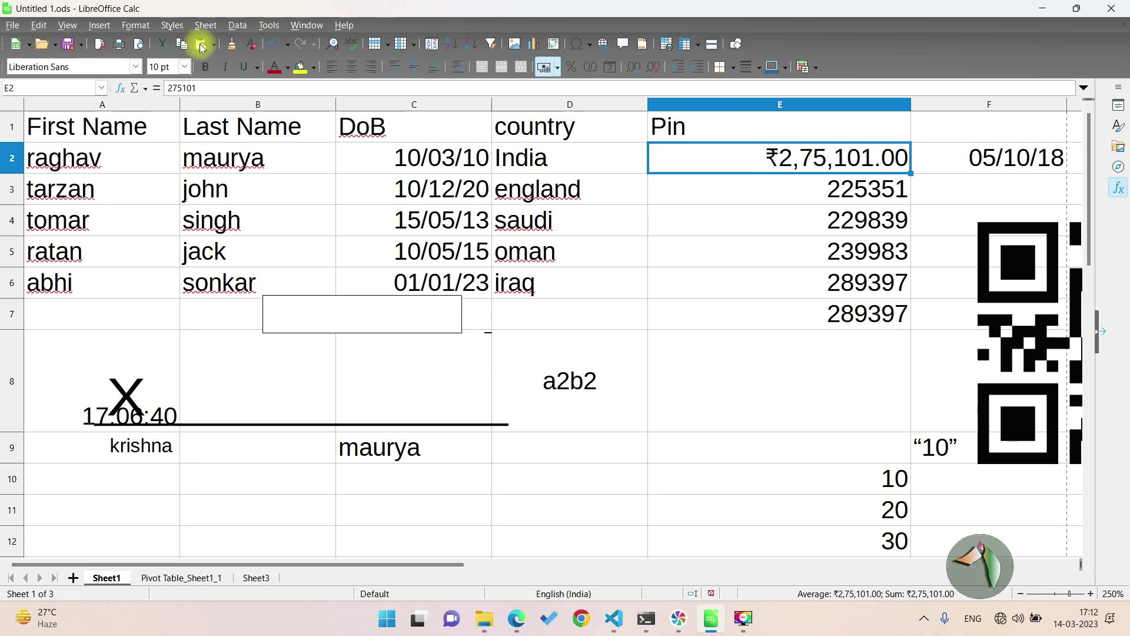
pyautogui.click(135, 25)
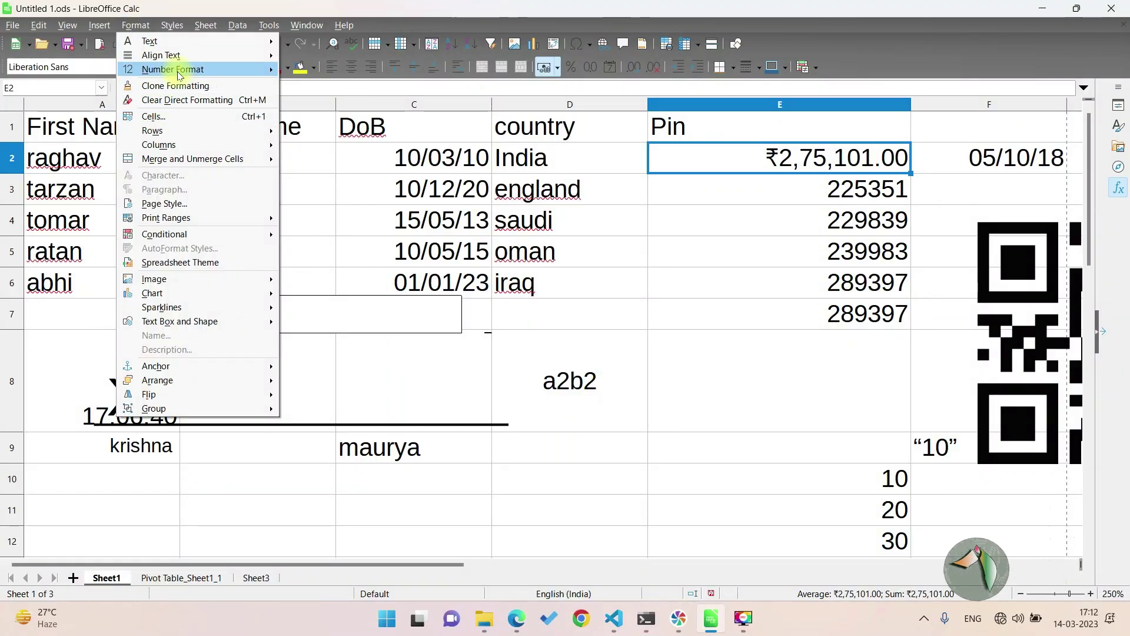
pyautogui.moveTo(172, 69)
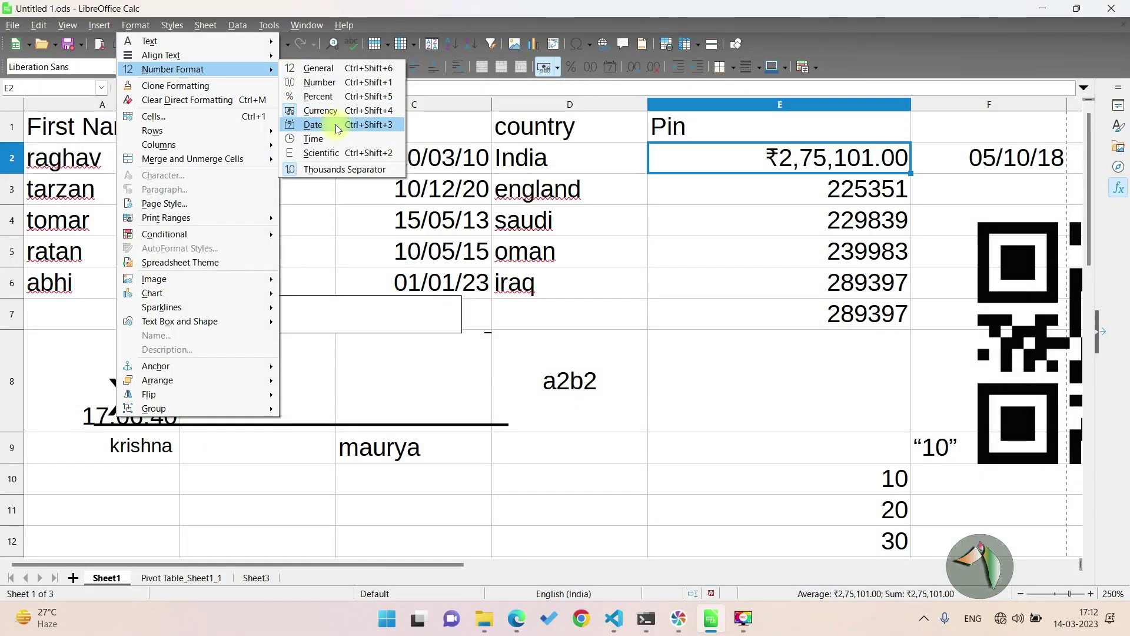
pyautogui.click(313, 124)
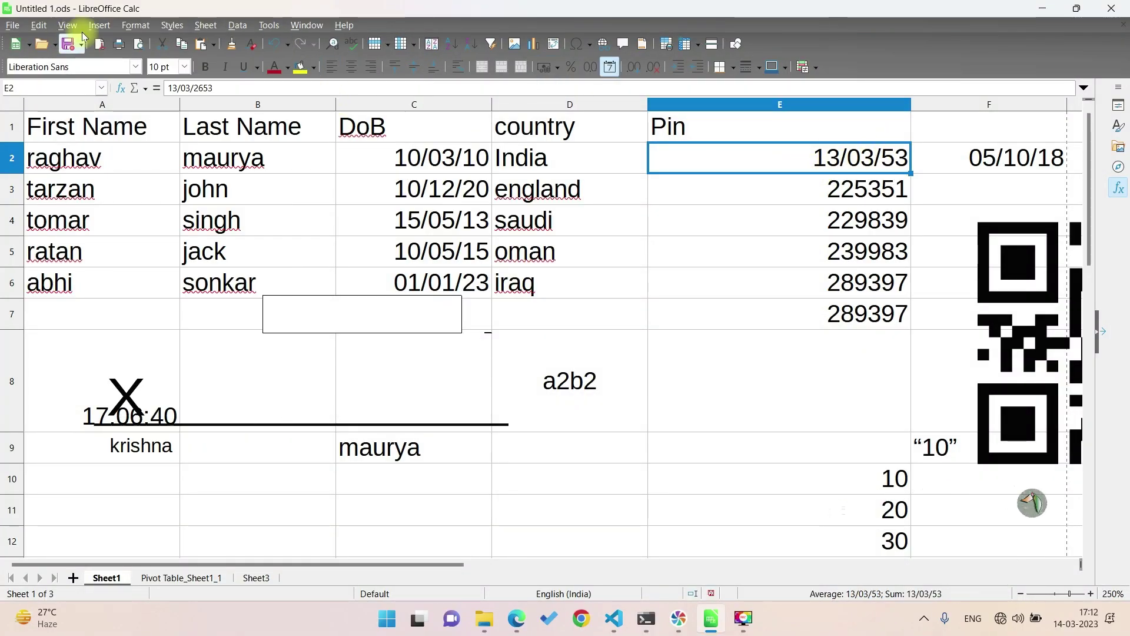
pyautogui.click(135, 25)
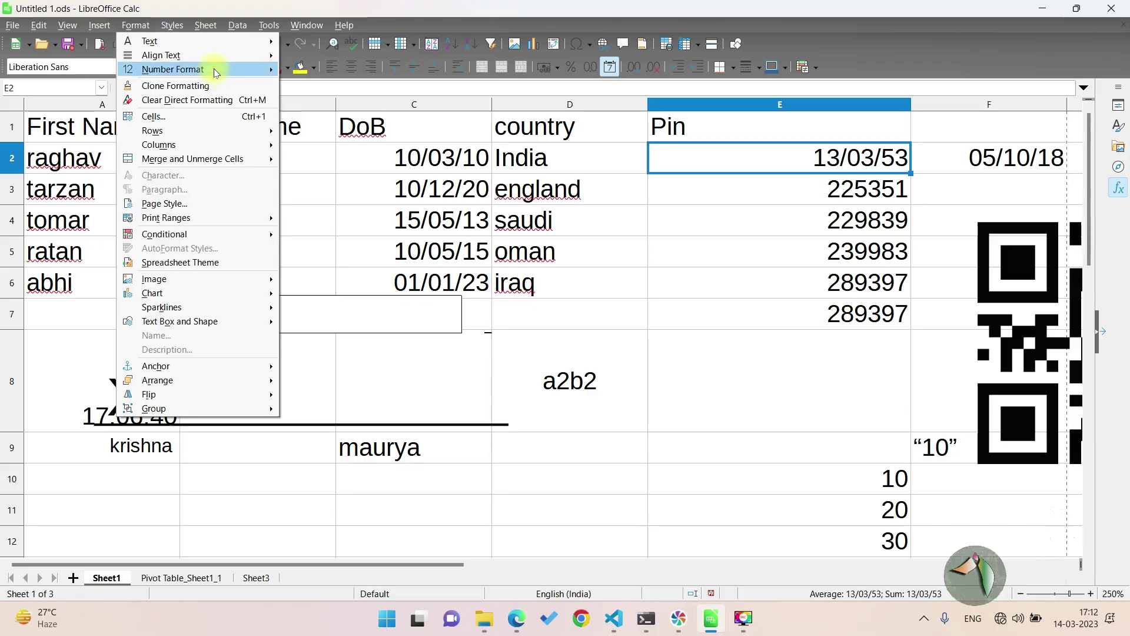
pyautogui.moveTo(172, 69)
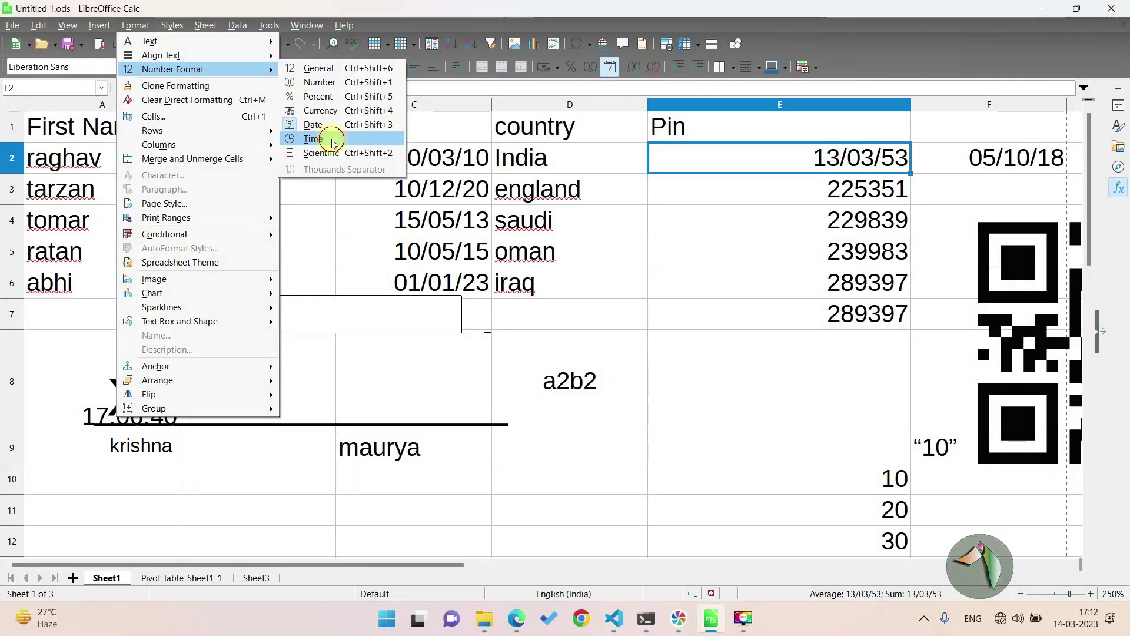
pyautogui.click(333, 141)
pyautogui.click(146, 29)
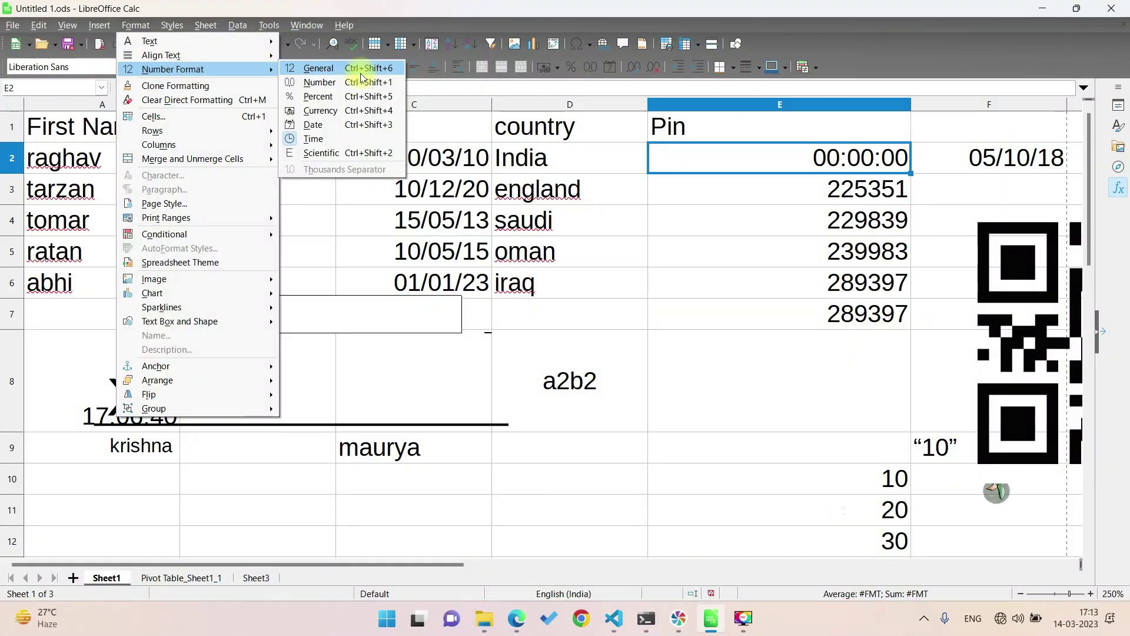
pyautogui.moveTo(173, 69)
pyautogui.click(329, 69)
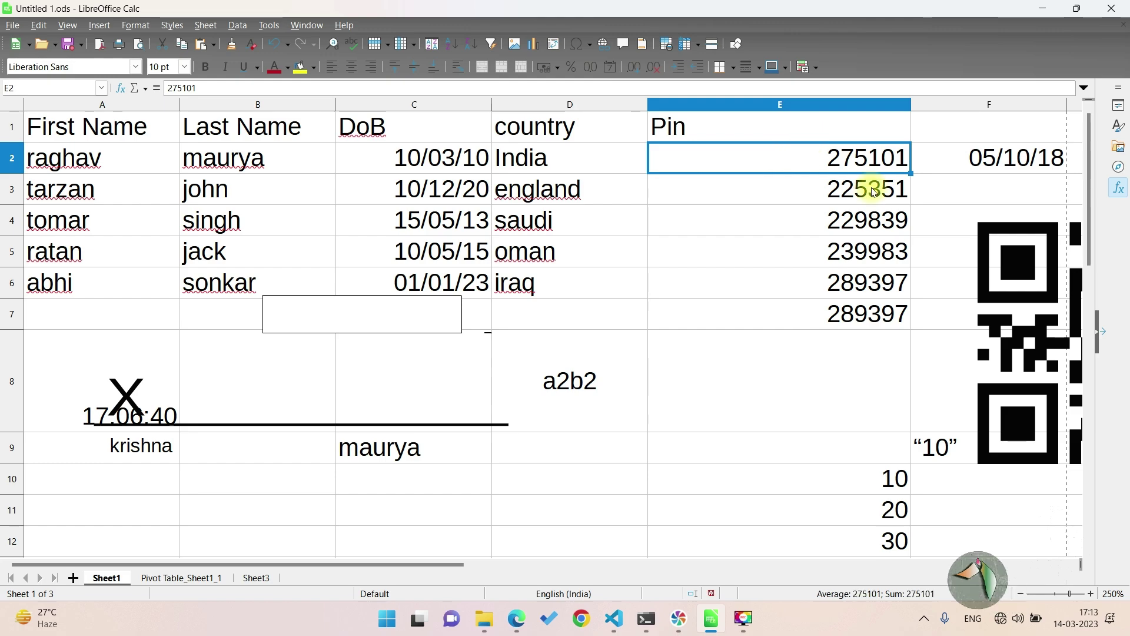
pyautogui.click(142, 28)
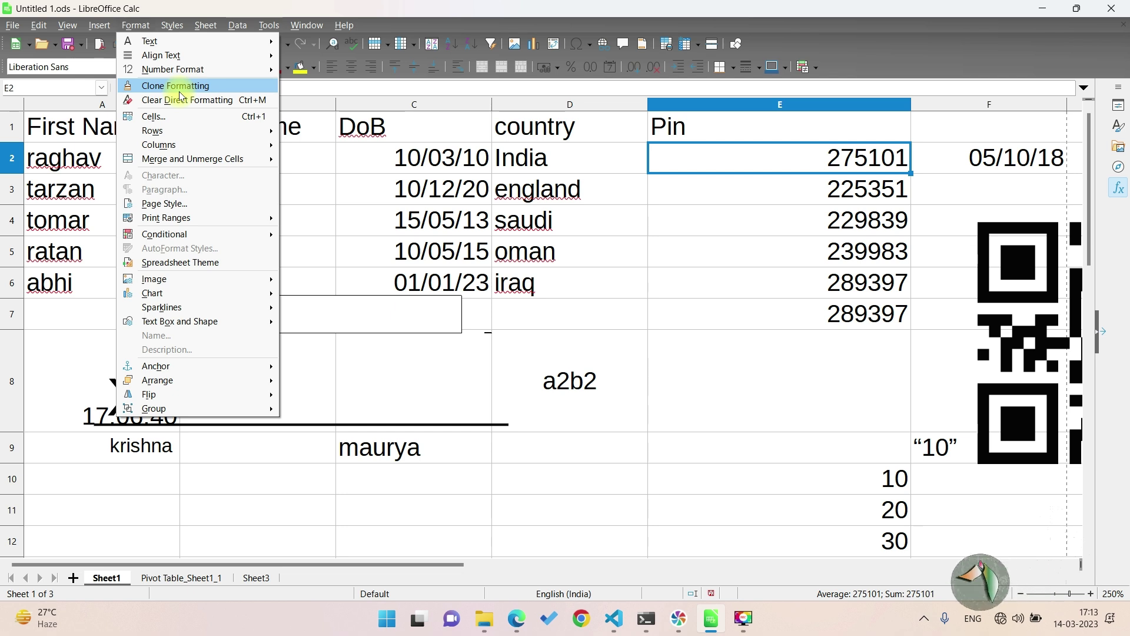
# Make the Pin header in E1 bold, underlined and italic.
pyautogui.press('Escape')
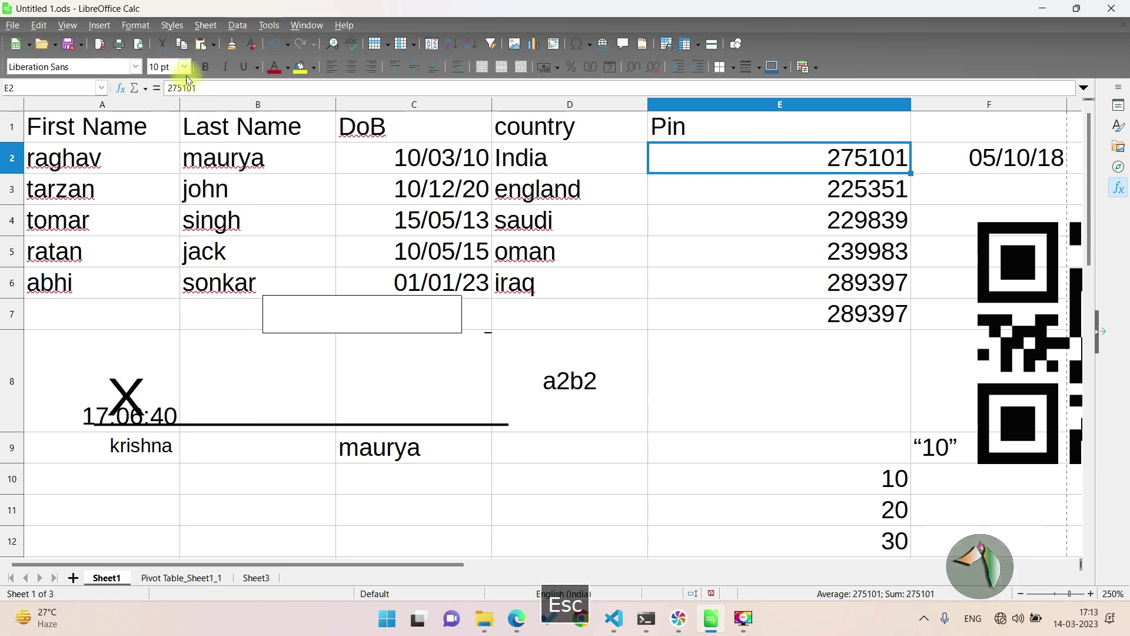
pyautogui.click(752, 120)
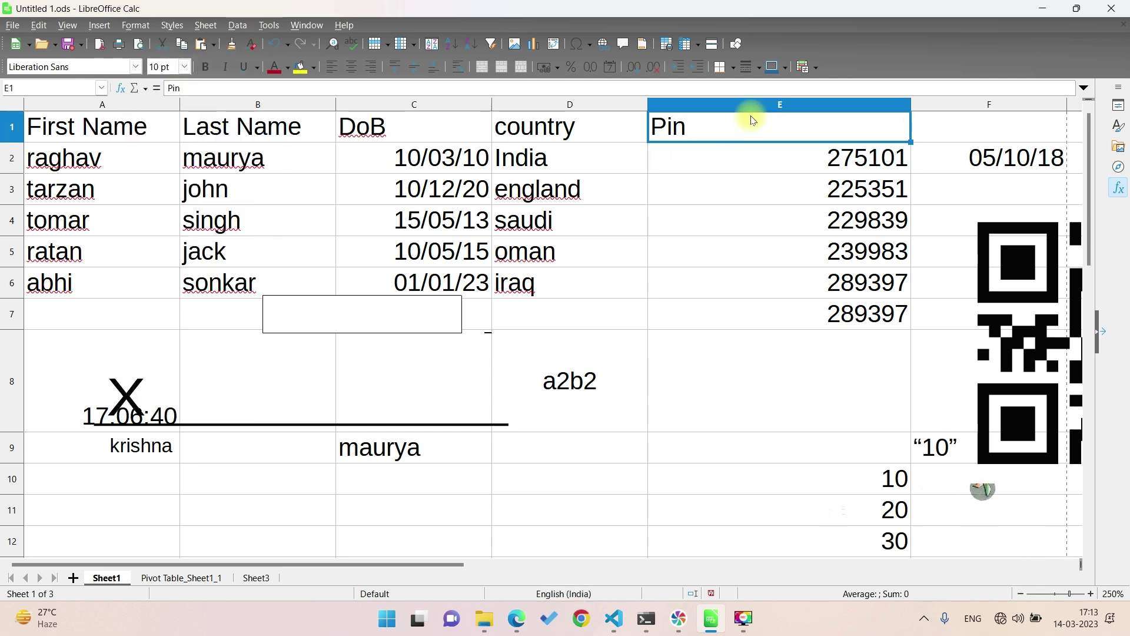
pyautogui.press('super')
pyautogui.press('Escape')
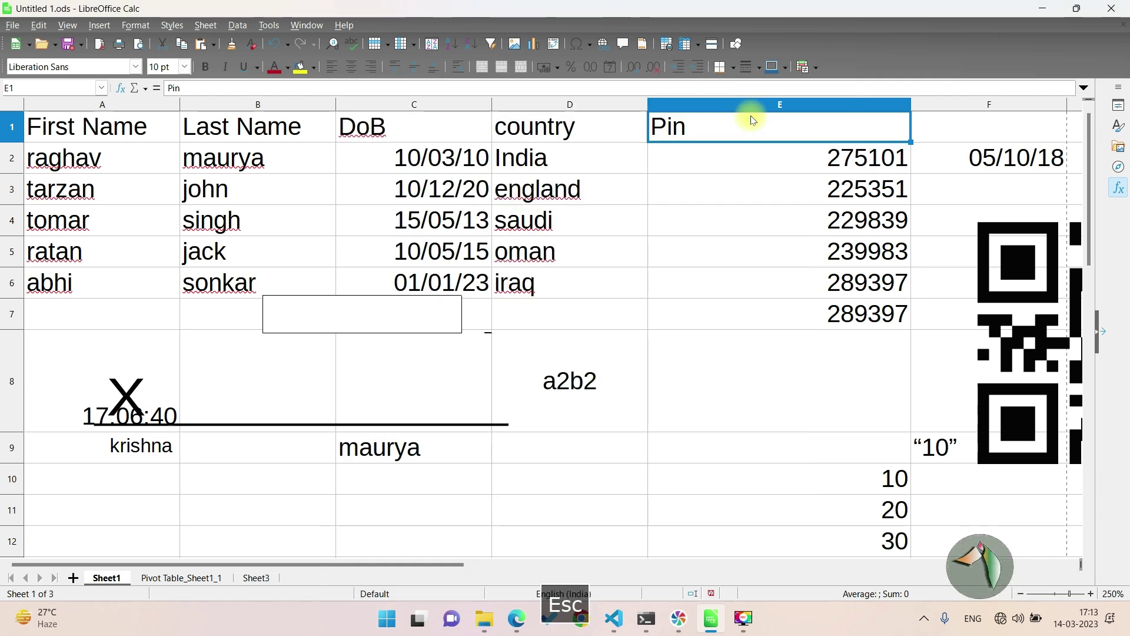
pyautogui.hotkey('ctrl', 'b')
pyautogui.hotkey('ctrl', 'u')
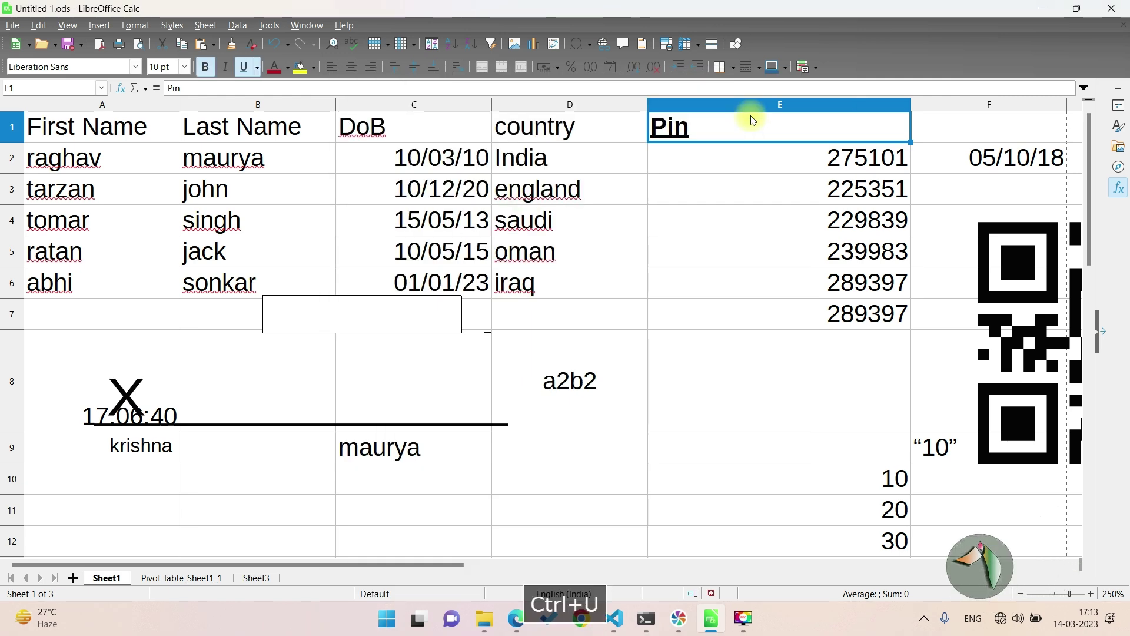
pyautogui.hotkey('ctrl', 'i')
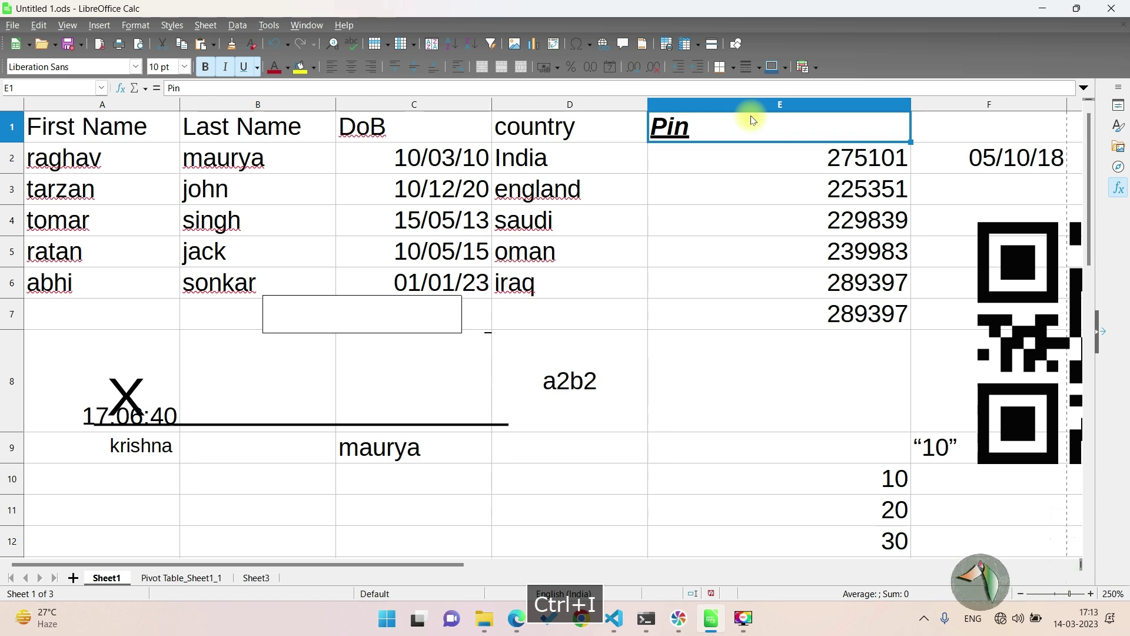
# Clone the Pin header's formatting onto the value 225351 in E3.
pyautogui.click(136, 25)
pyautogui.moveTo(172, 69)
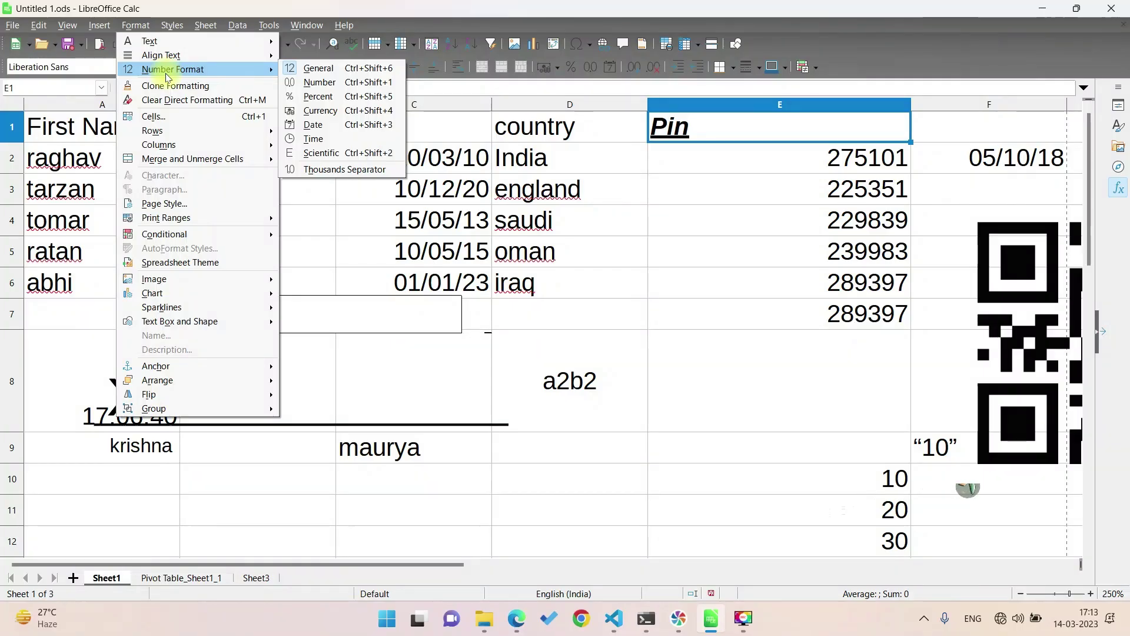
pyautogui.click(172, 86)
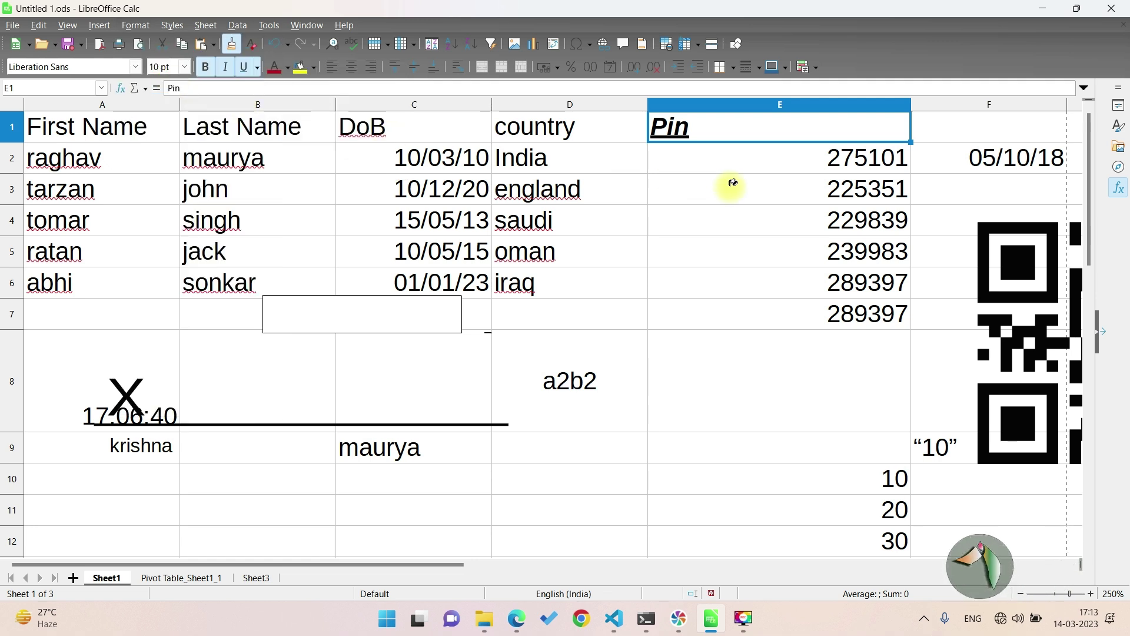
pyautogui.click(801, 189)
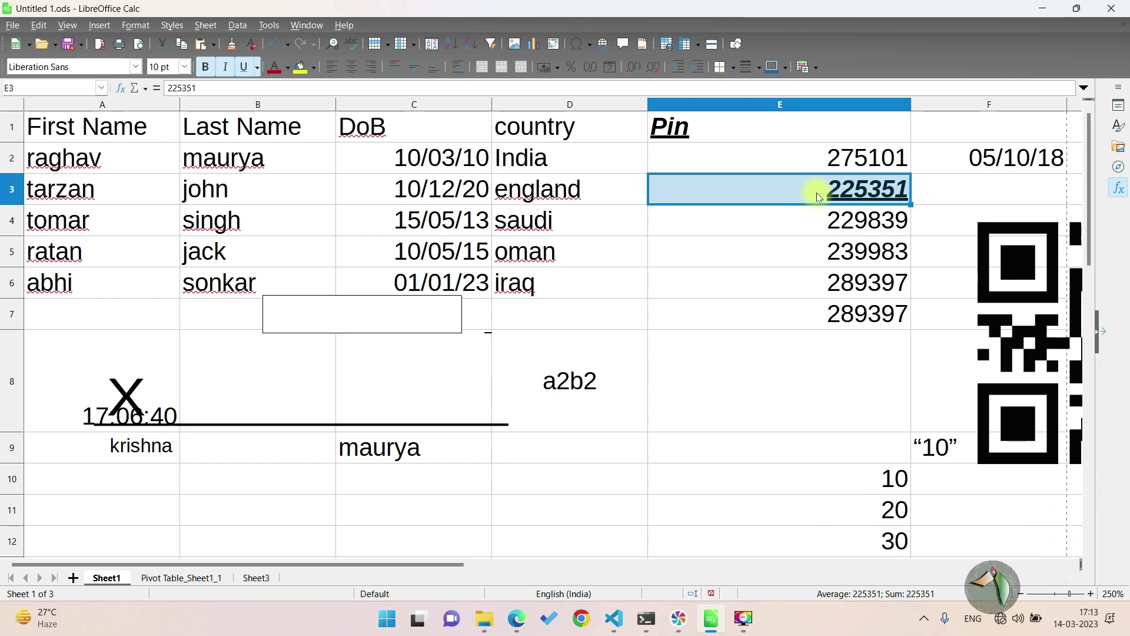
# Give E3 a yellow-green fill and dark red text, clone it onto C2, then undo.
pyautogui.click(299, 67)
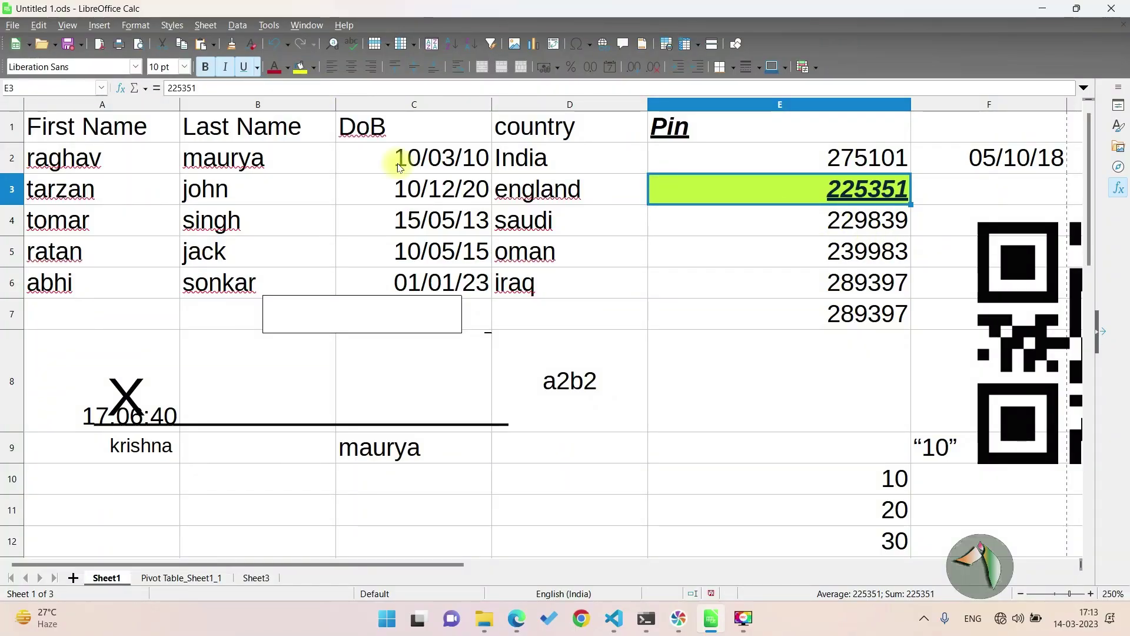
pyautogui.click(276, 70)
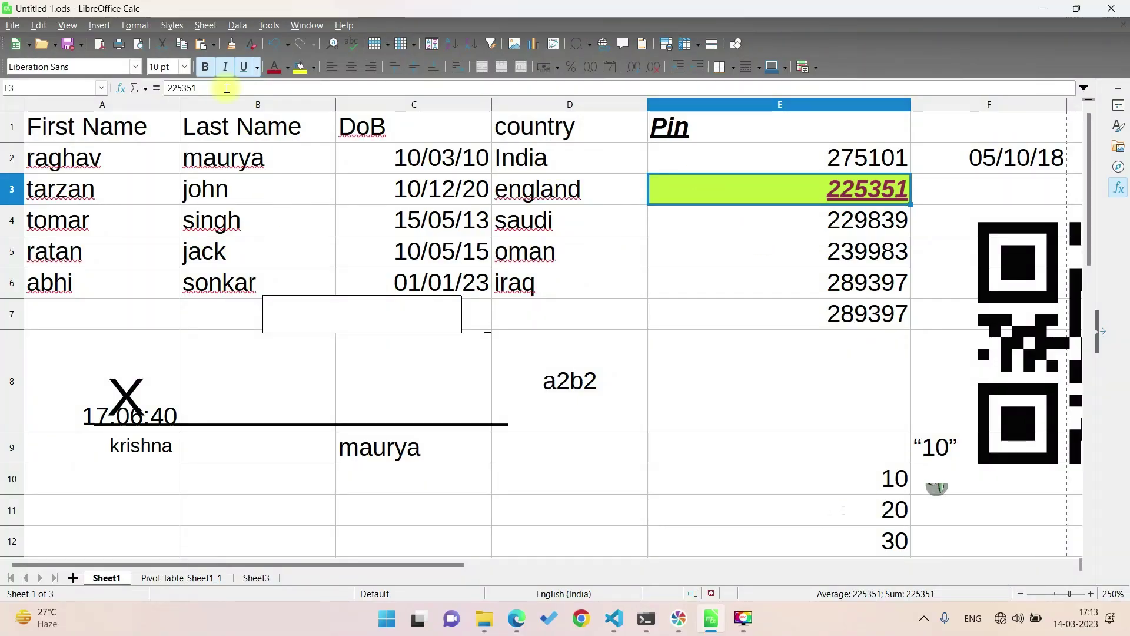
pyautogui.click(142, 26)
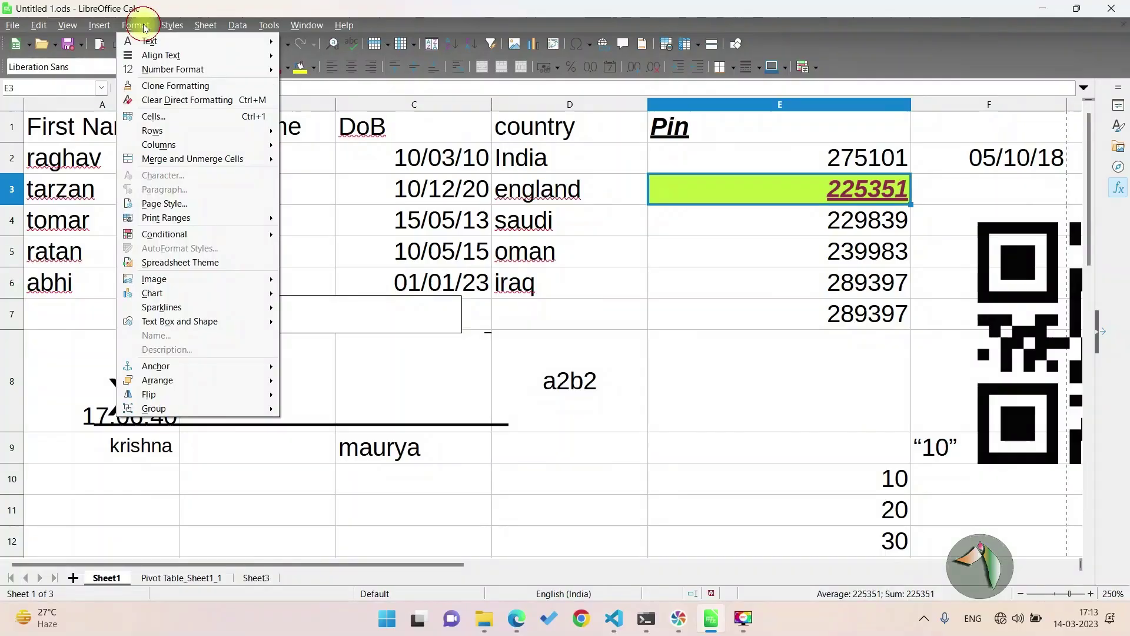
pyautogui.click(175, 86)
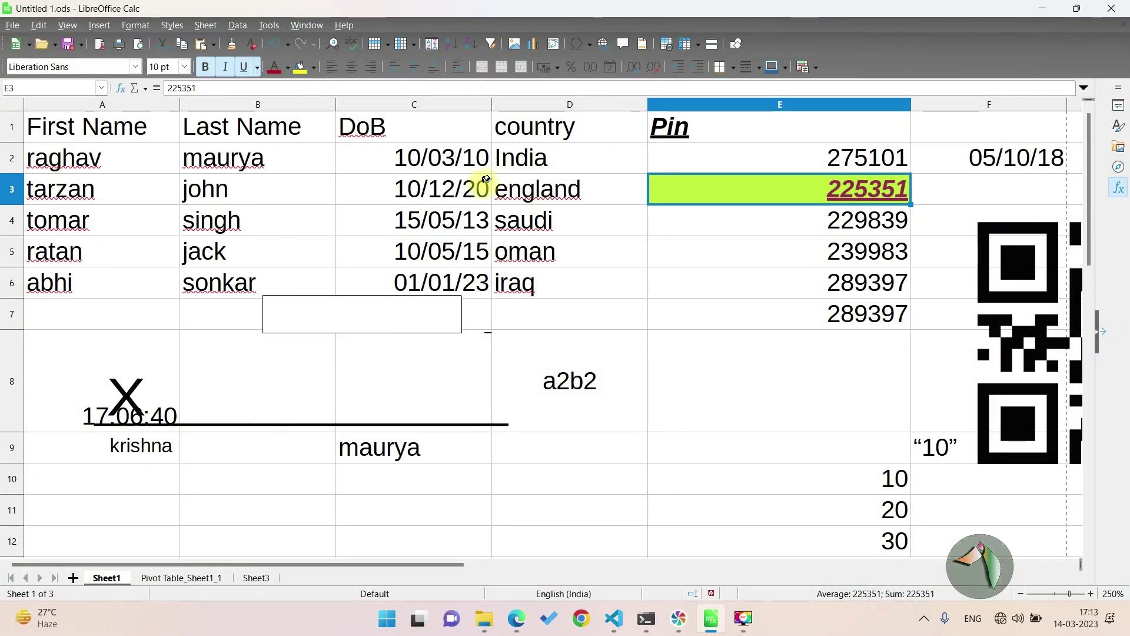
pyautogui.click(446, 156)
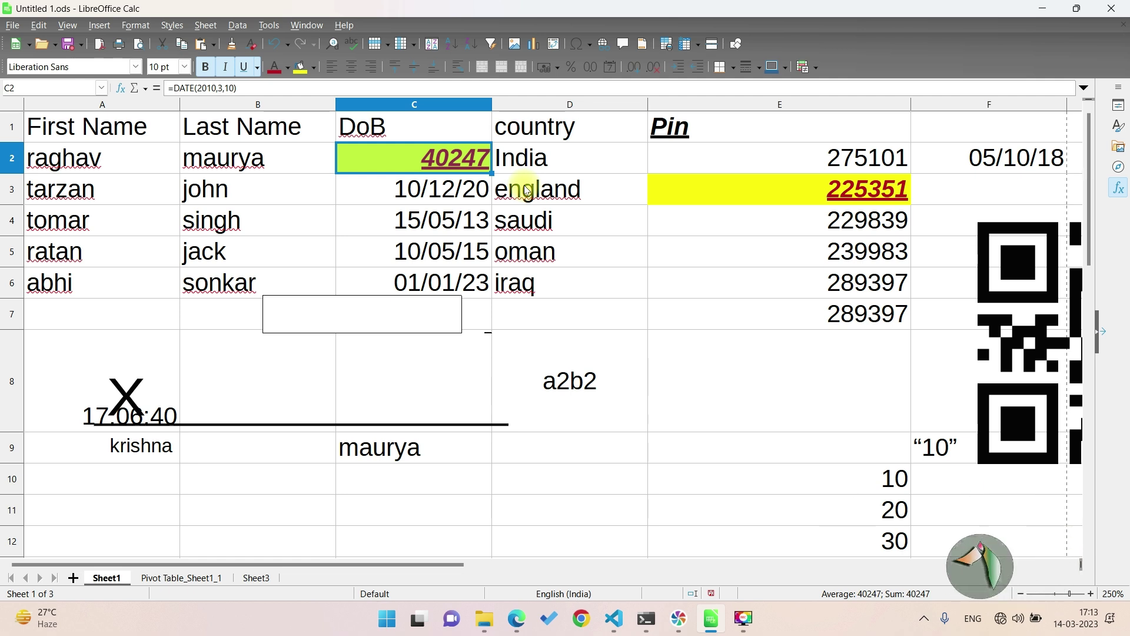
pyautogui.hotkey('ctrl', 'z')
# Clear all direct formatting from the value 225351 in E3.
pyautogui.click(718, 230)
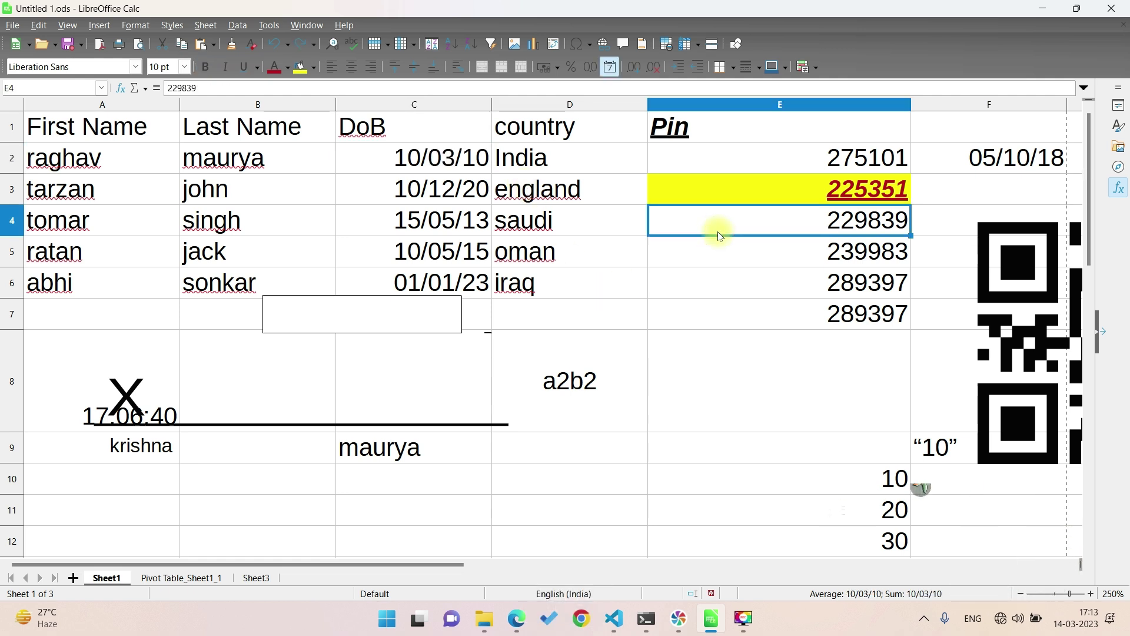
pyautogui.click(136, 25)
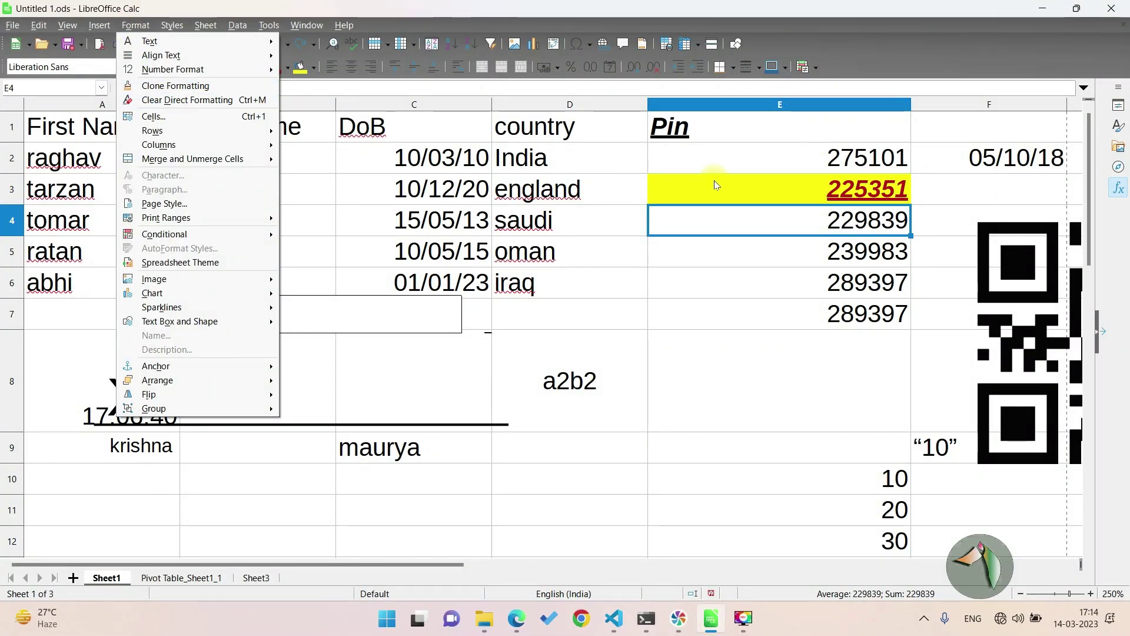
pyautogui.click(737, 181)
pyautogui.click(737, 181)
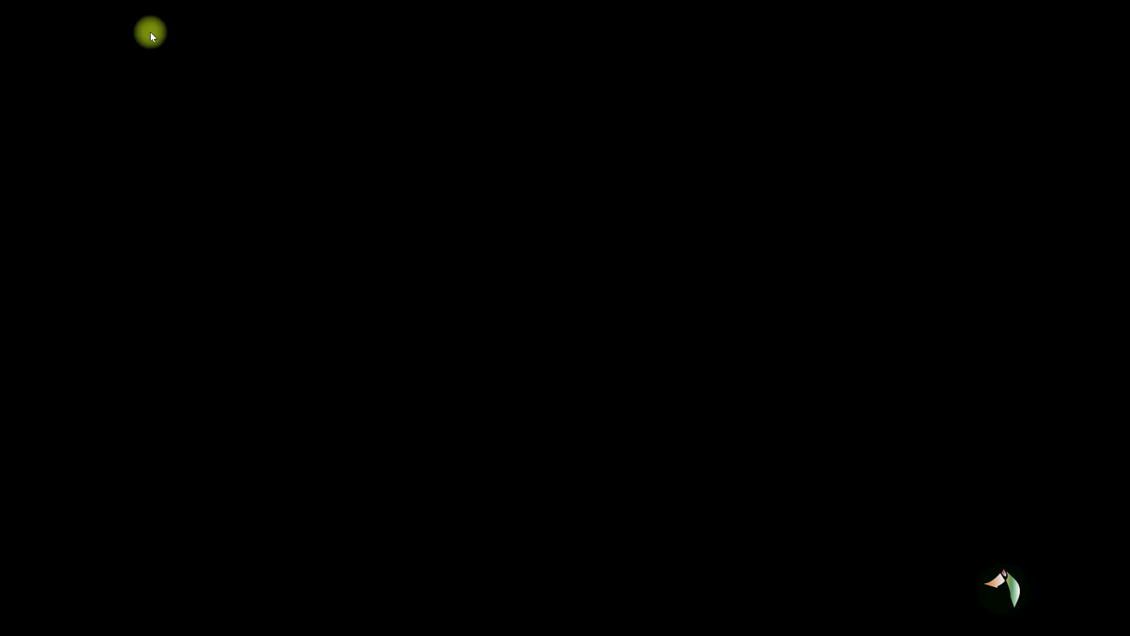
pyautogui.click(144, 27)
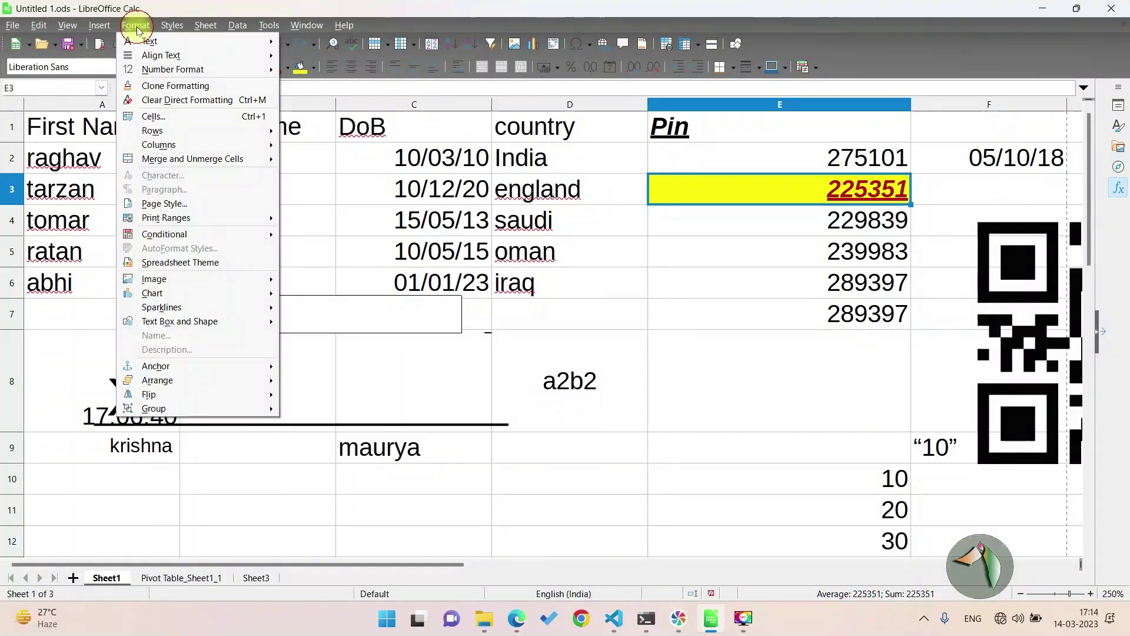
pyautogui.click(160, 99)
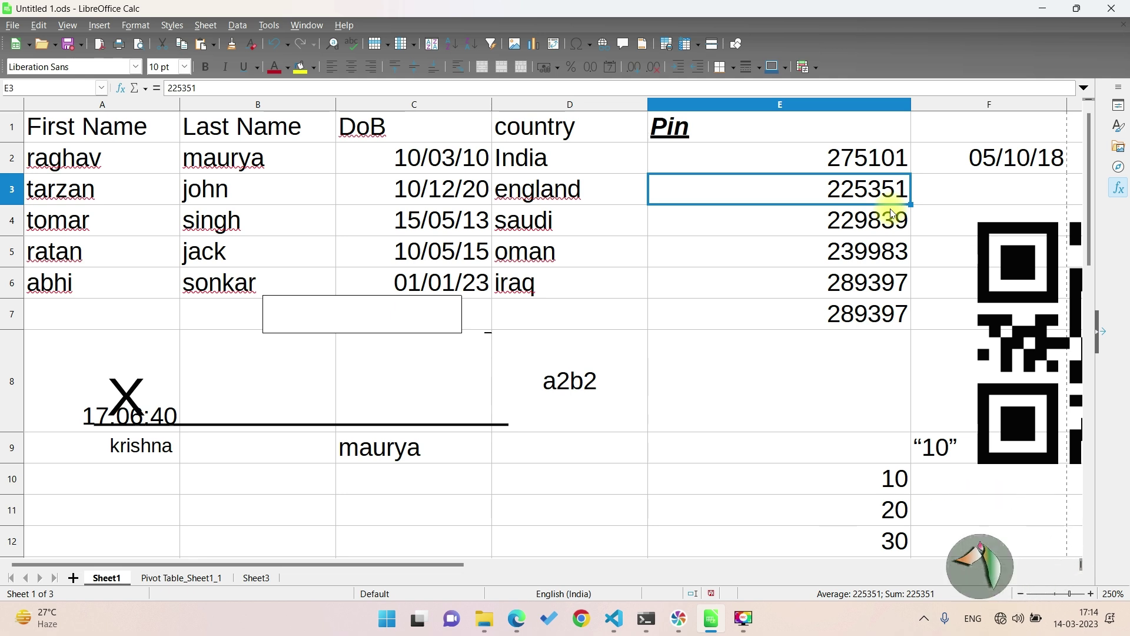
pyautogui.click(135, 24)
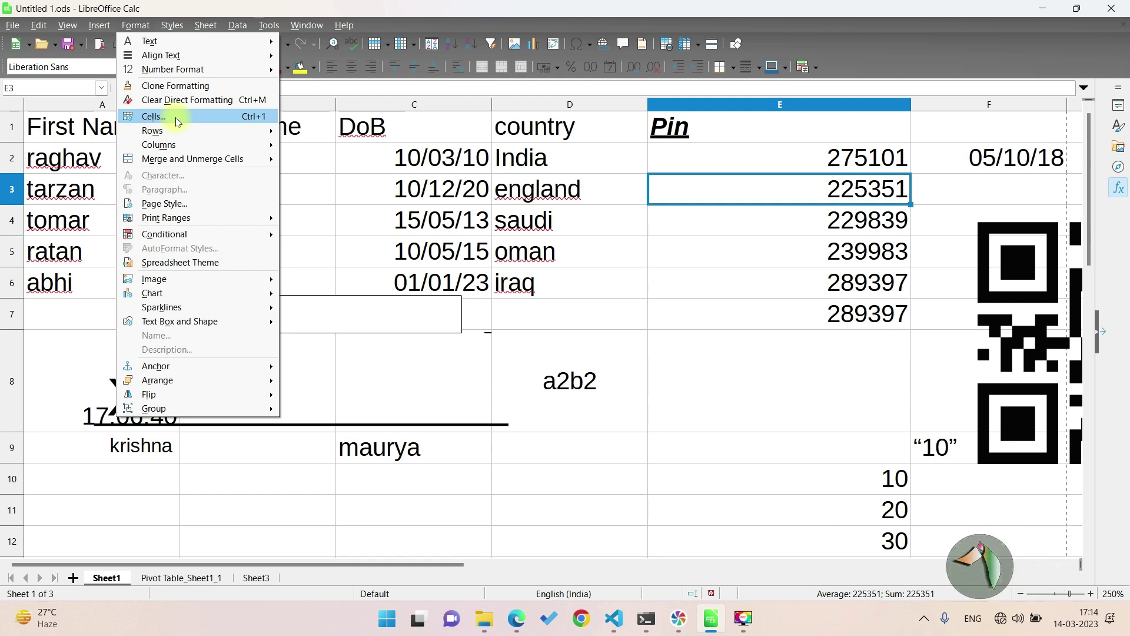
pyautogui.click(176, 118)
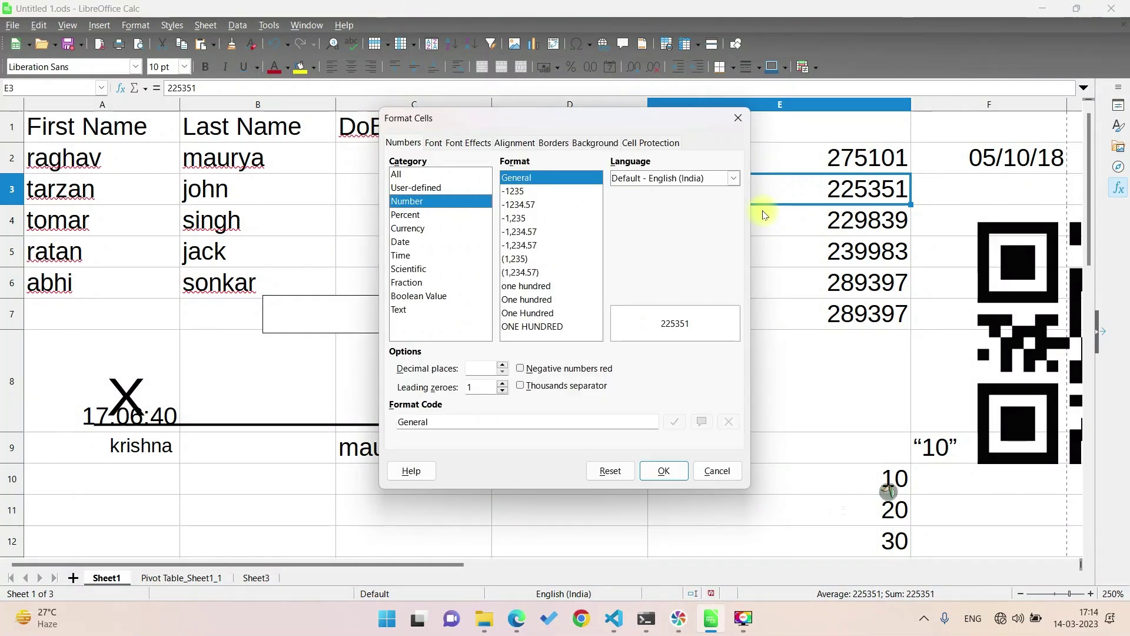
pyautogui.click(521, 204)
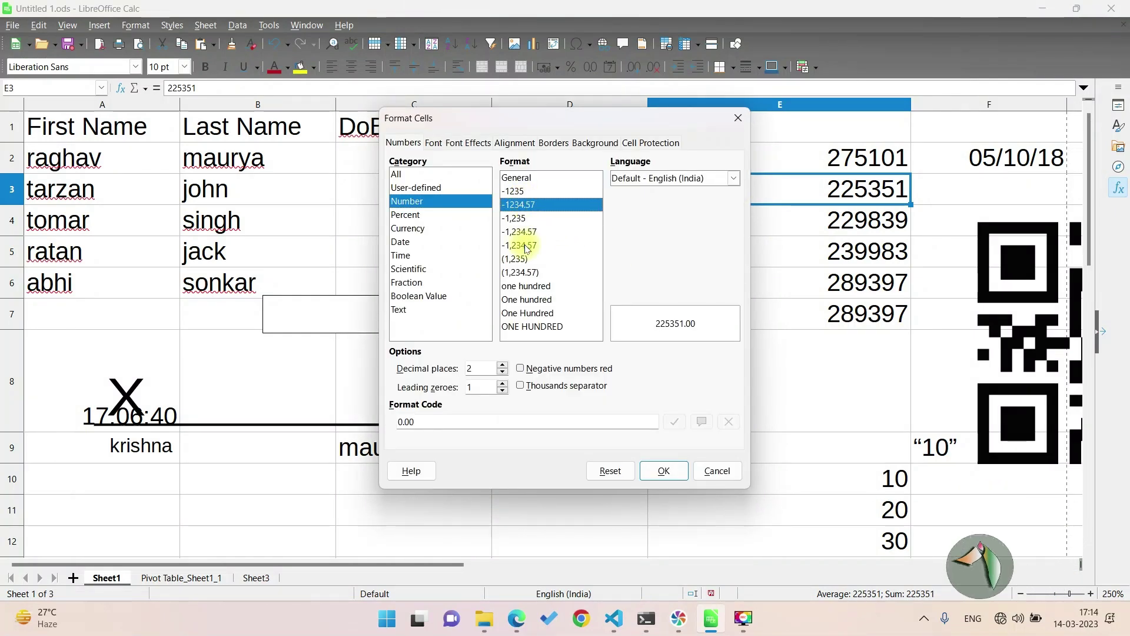
pyautogui.click(410, 175)
pyautogui.click(415, 189)
pyautogui.click(417, 201)
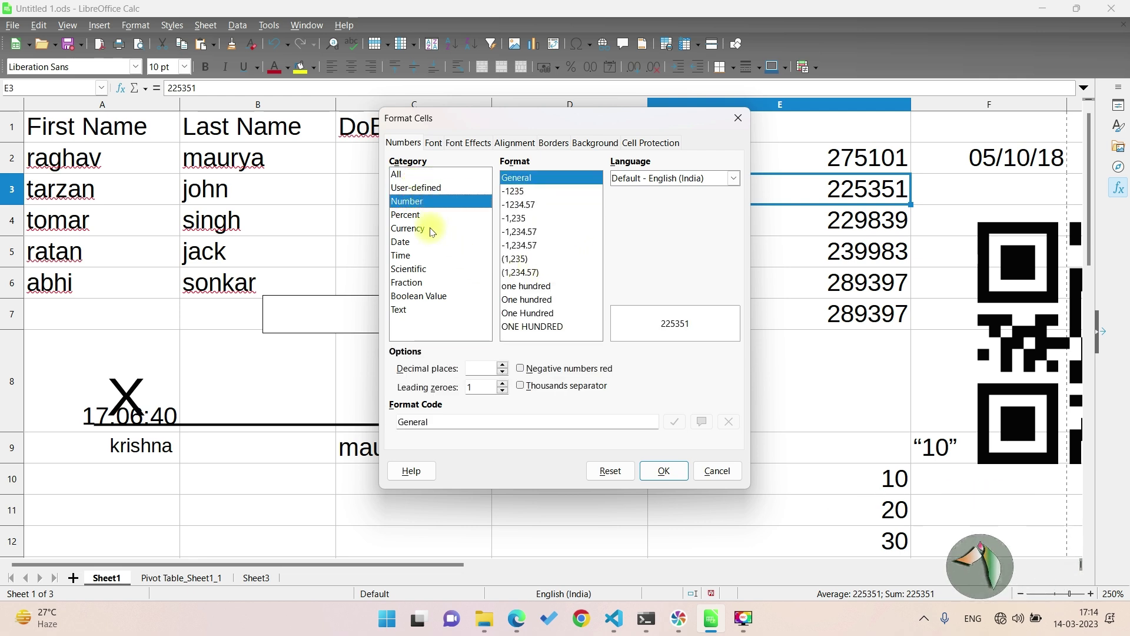
pyautogui.click(424, 217)
pyautogui.click(424, 228)
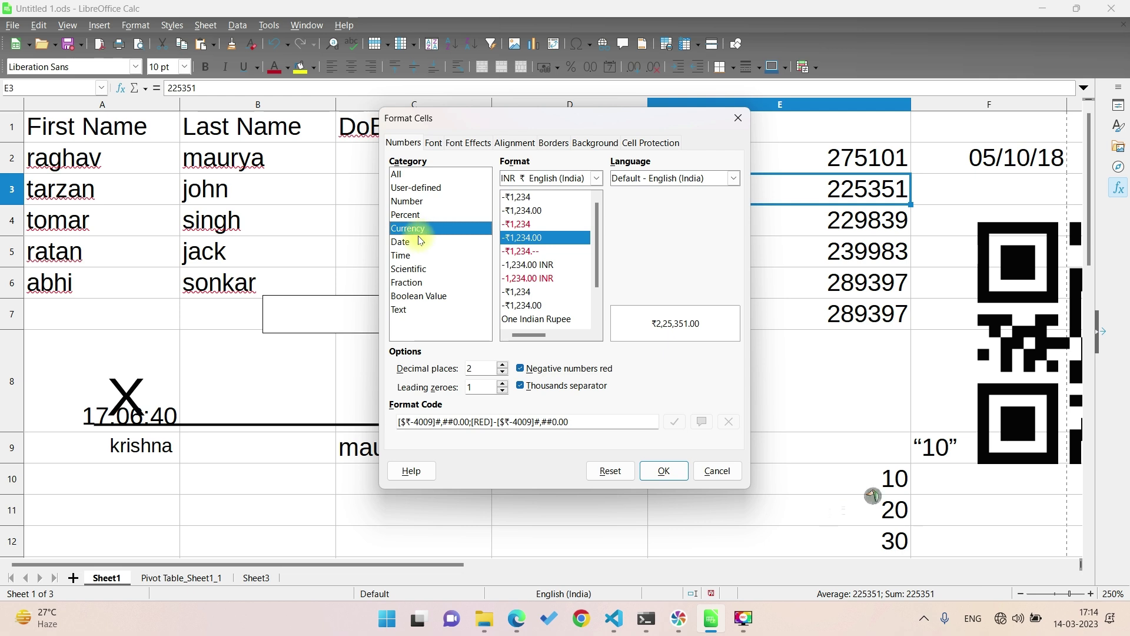
pyautogui.click(421, 242)
pyautogui.click(418, 257)
pyautogui.click(434, 270)
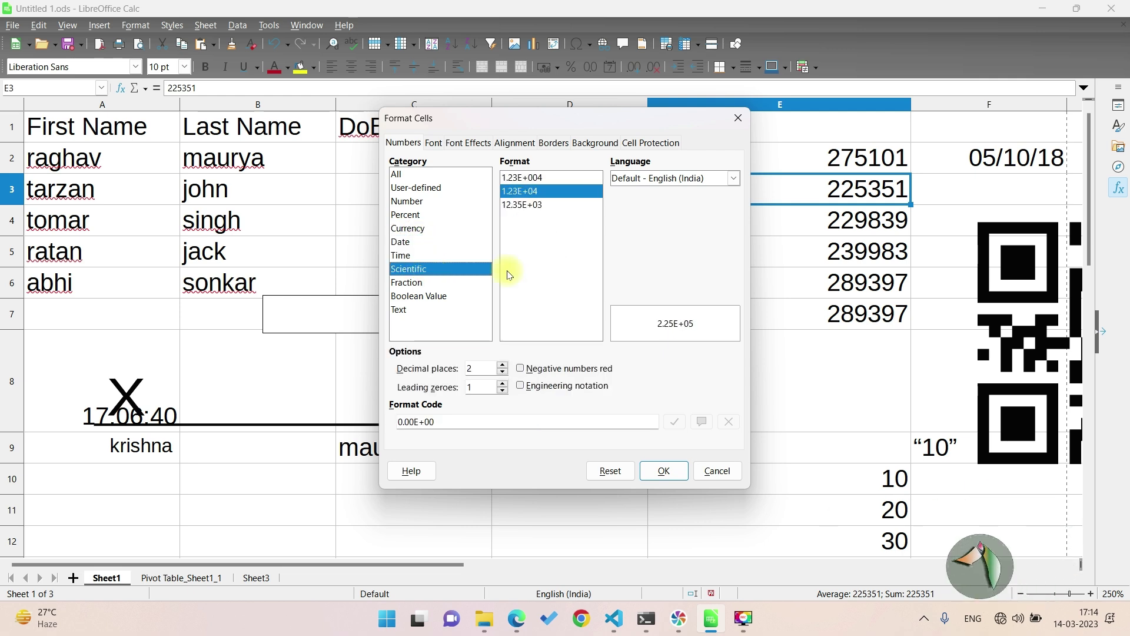
pyautogui.click(450, 281)
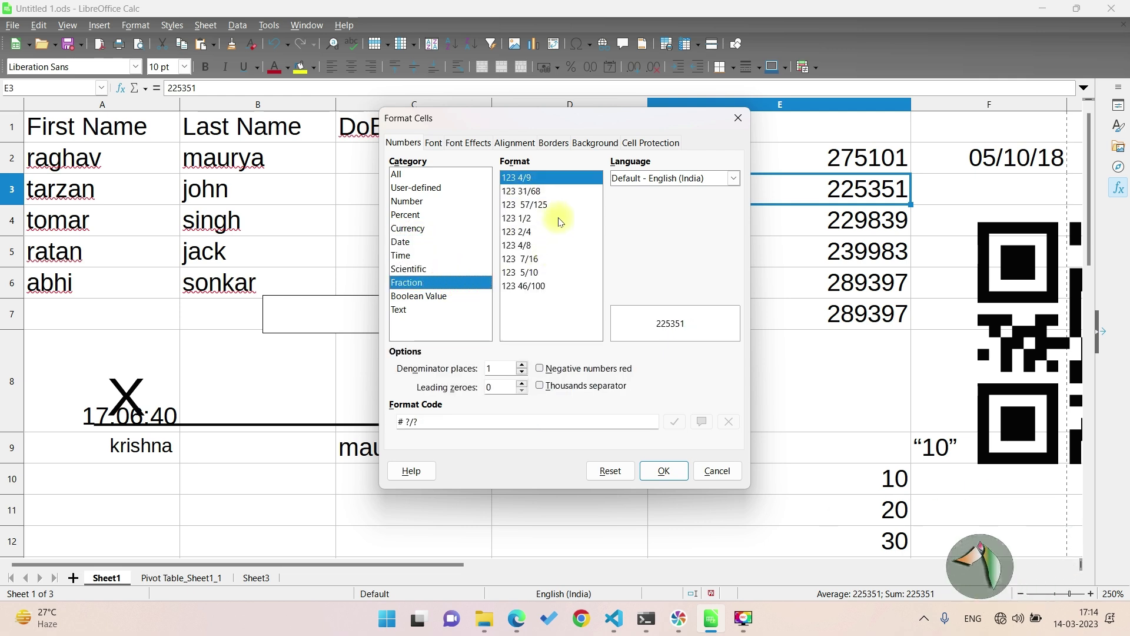
pyautogui.click(421, 296)
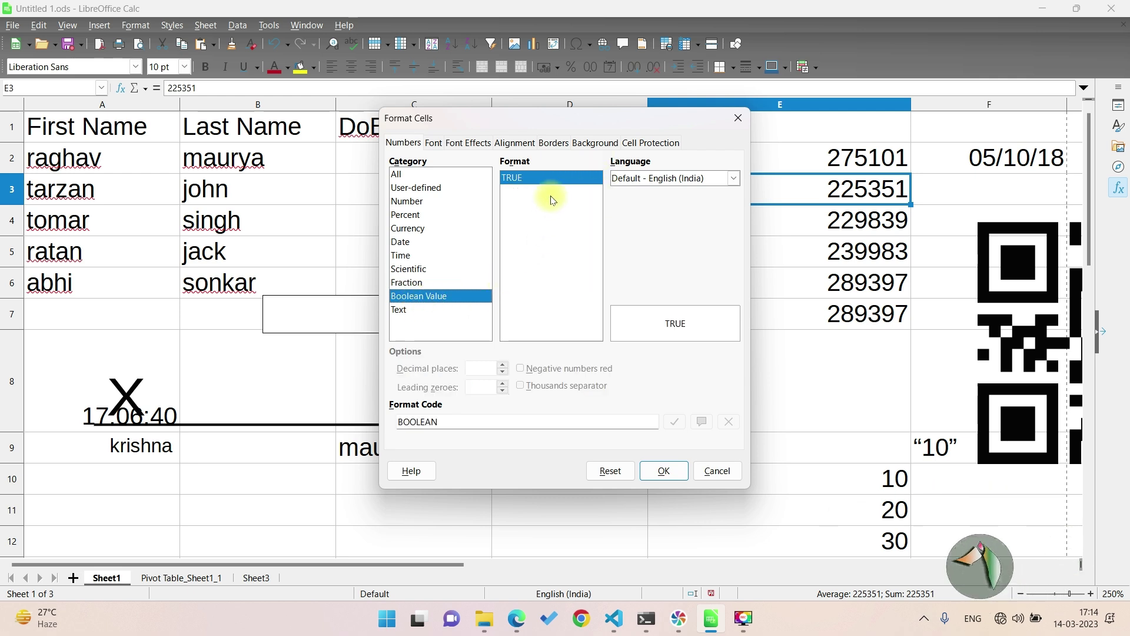
pyautogui.click(412, 311)
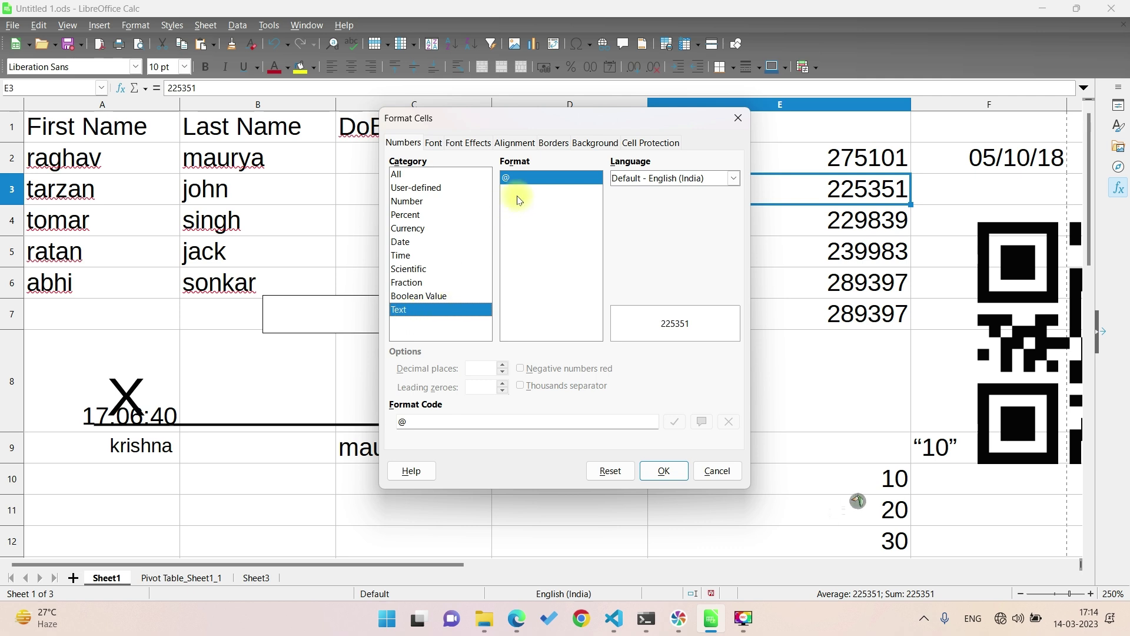
pyautogui.click(710, 471)
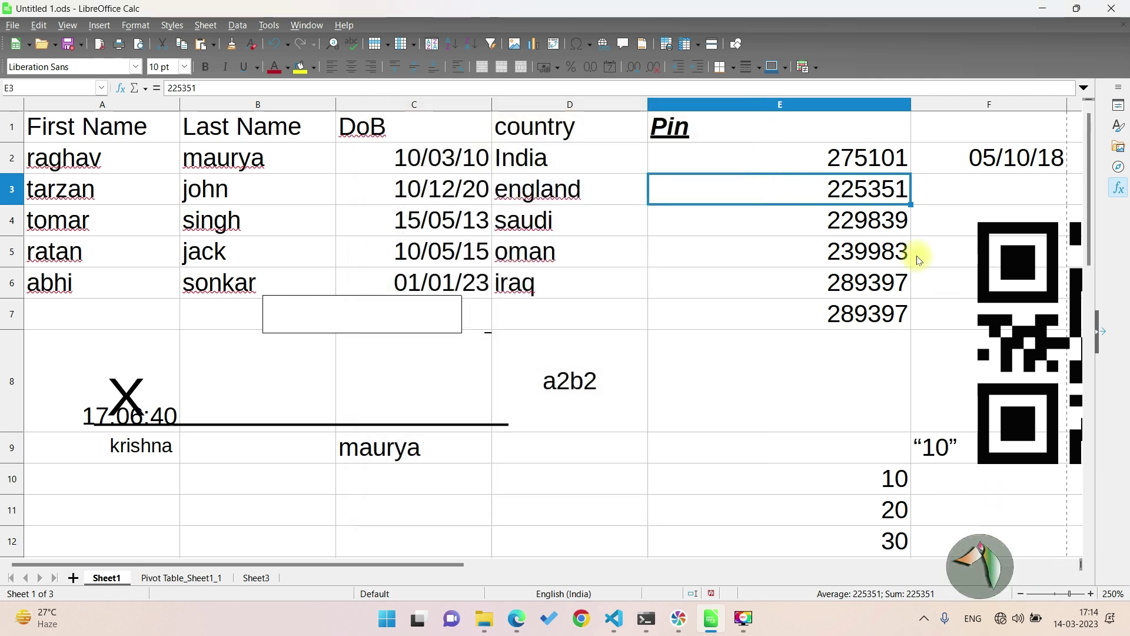
pyautogui.click(136, 25)
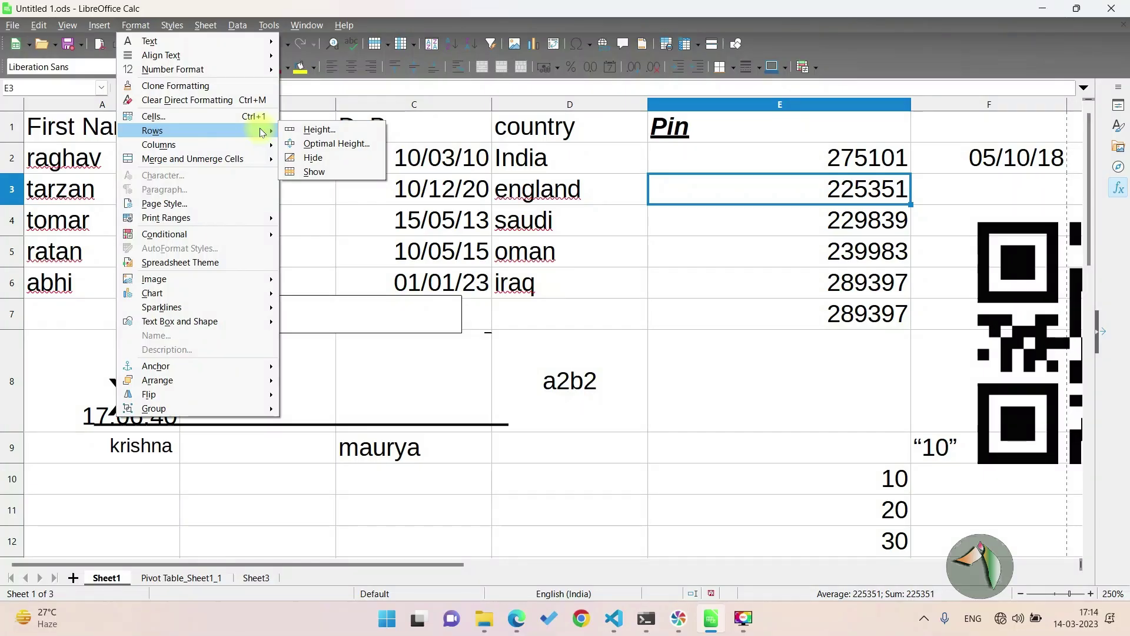
pyautogui.moveTo(152, 131)
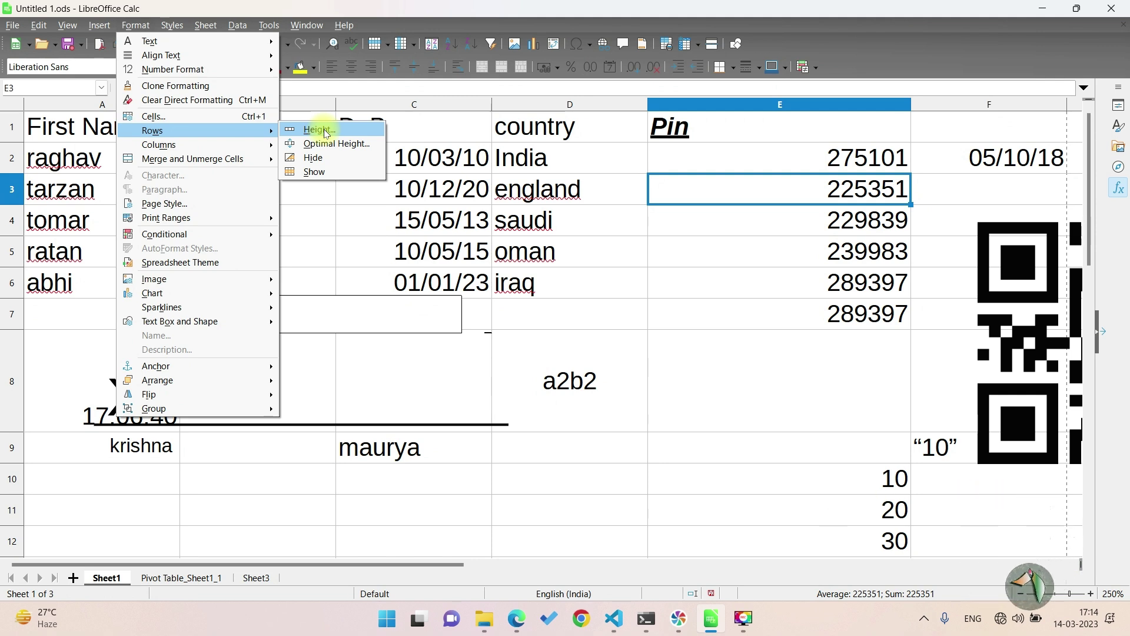
# Hide the Pin column E via Format > Columns > Hide.
pyautogui.click(829, 134)
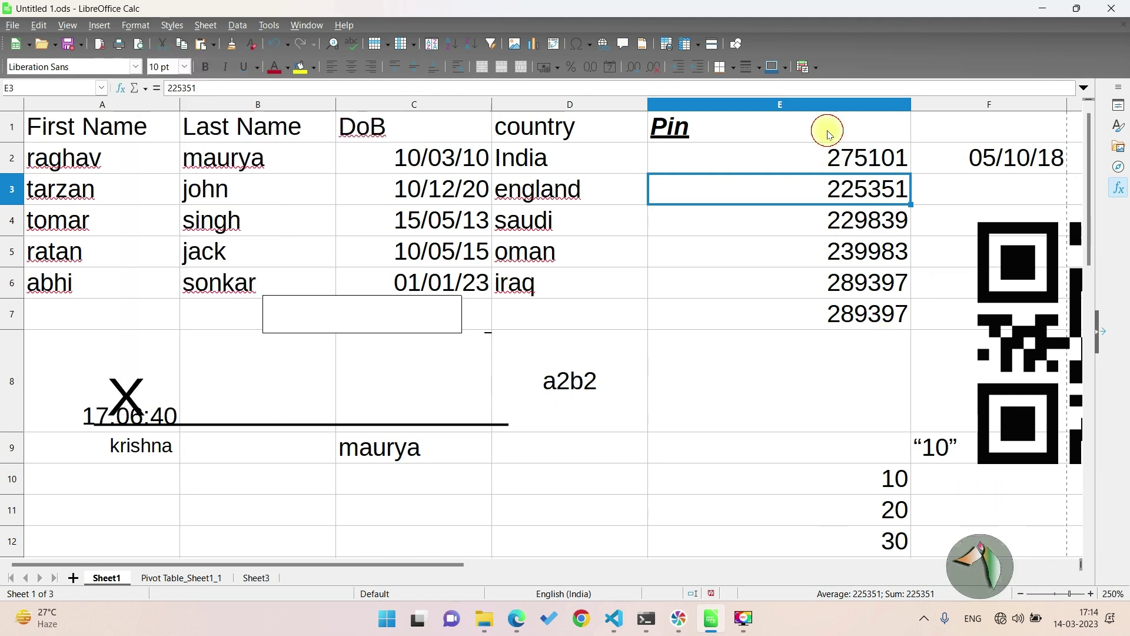
pyautogui.click(816, 114)
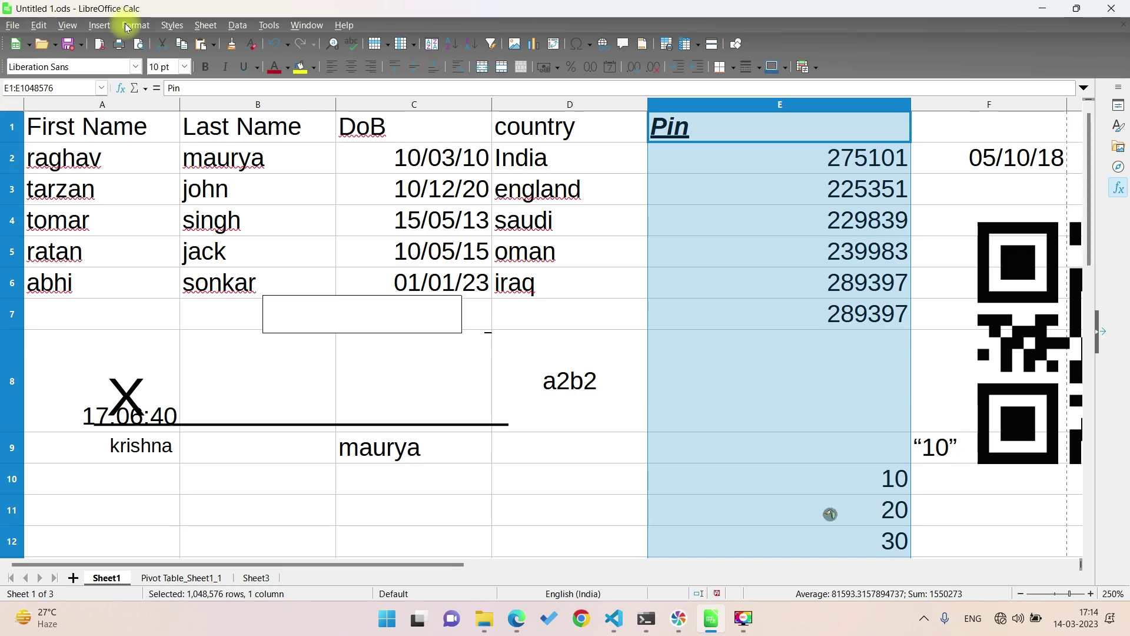
pyautogui.click(126, 26)
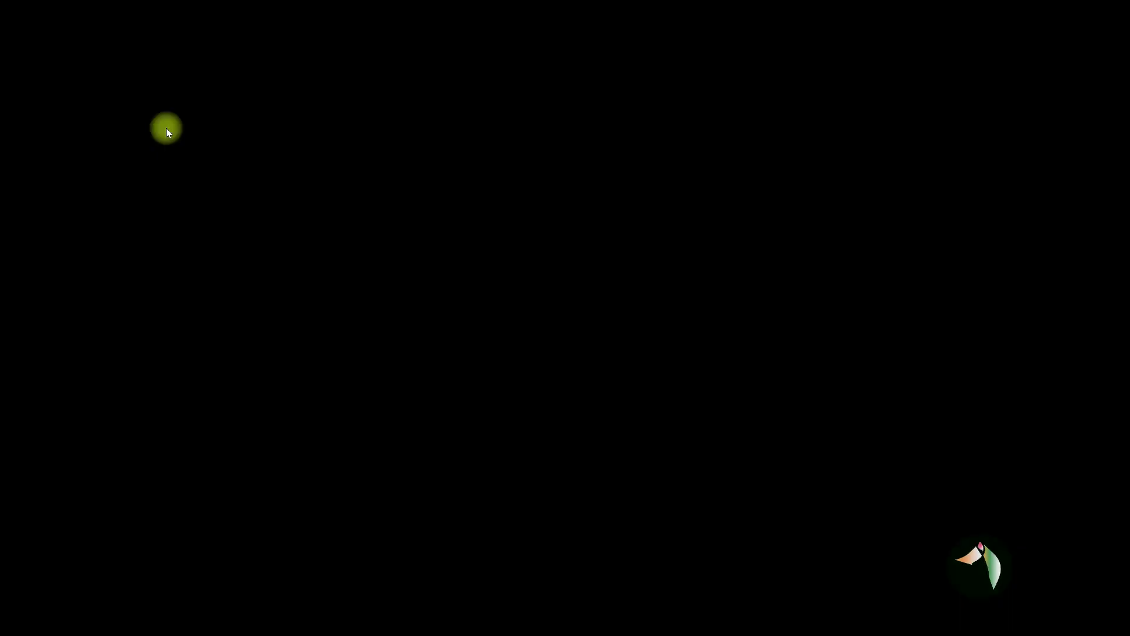
pyautogui.moveTo(159, 145)
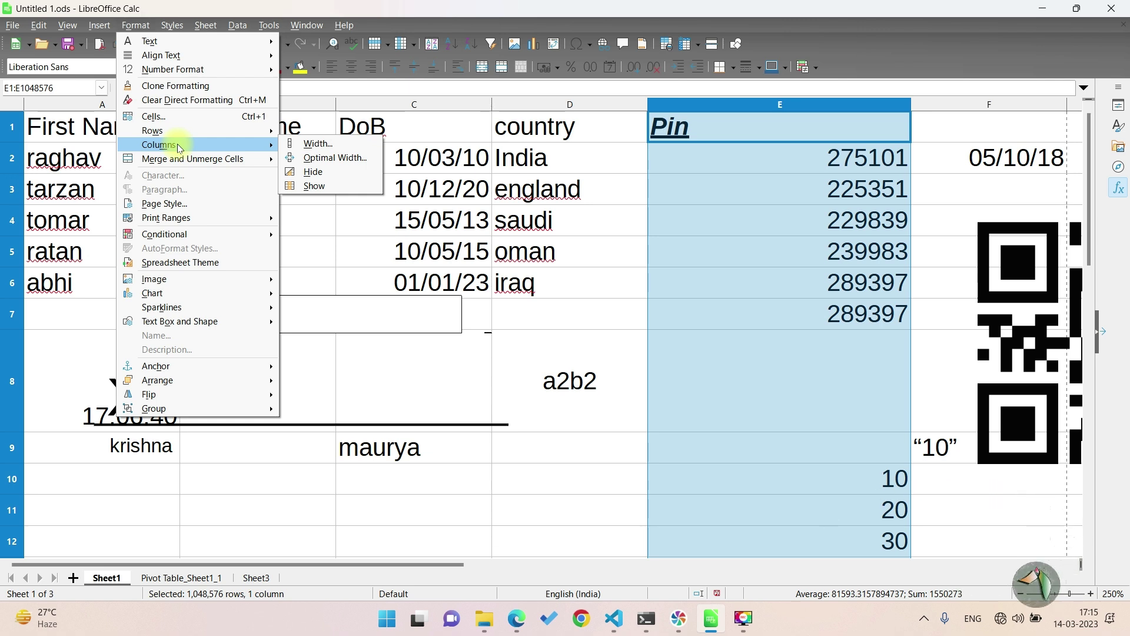
pyautogui.click(320, 173)
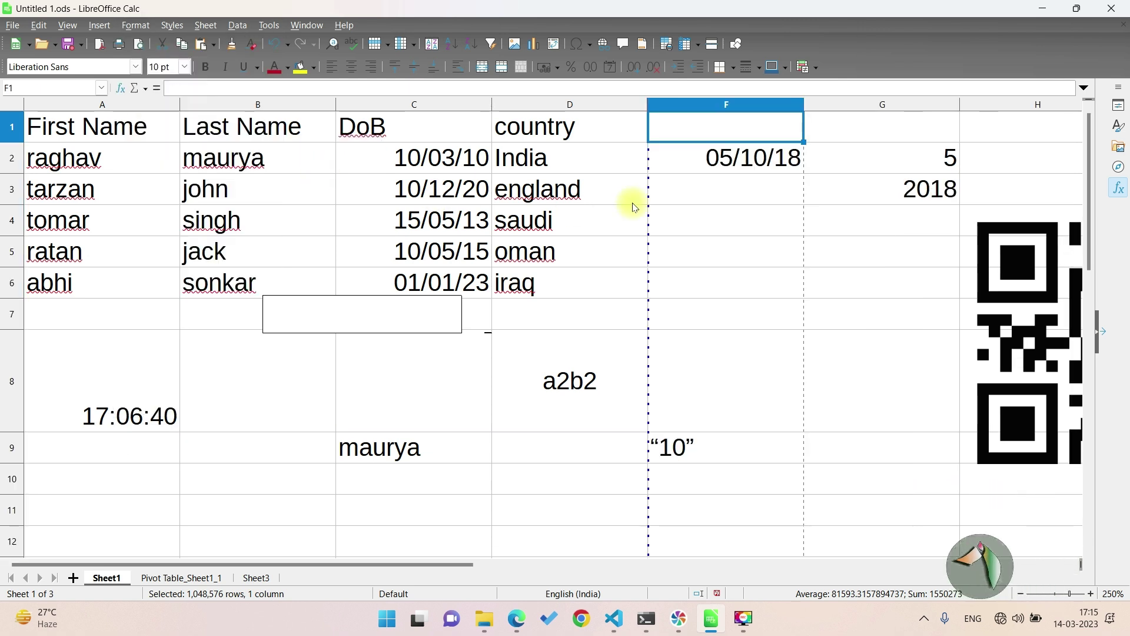
pyautogui.click(620, 106)
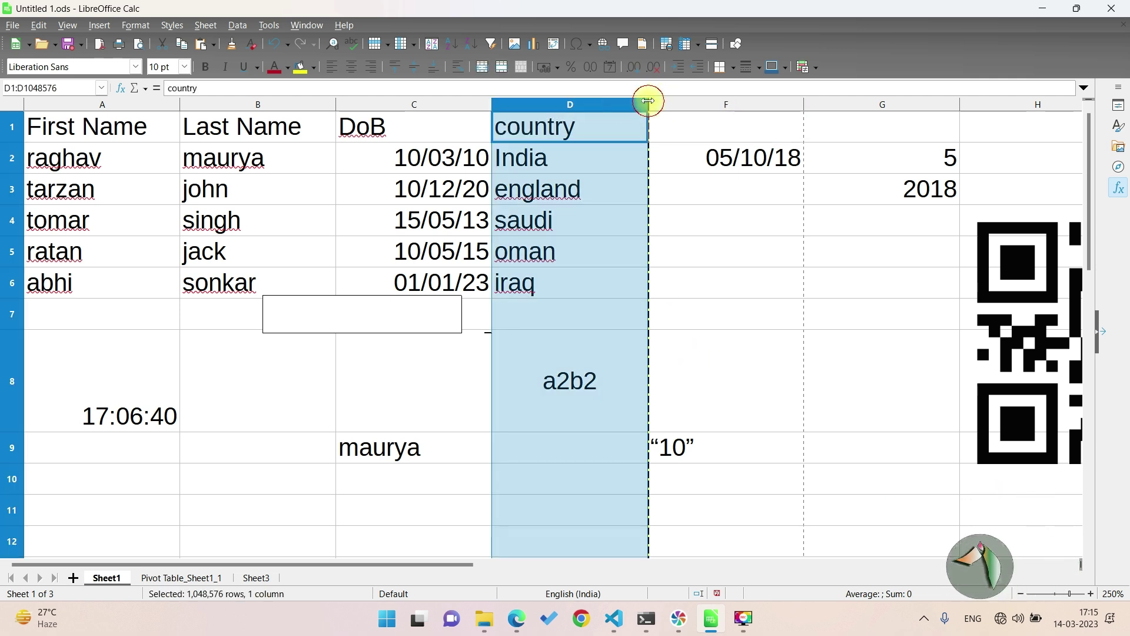
# Try Columns > Show, then drag column E's border to reveal it wide enough for 275101.
pyautogui.click(135, 26)
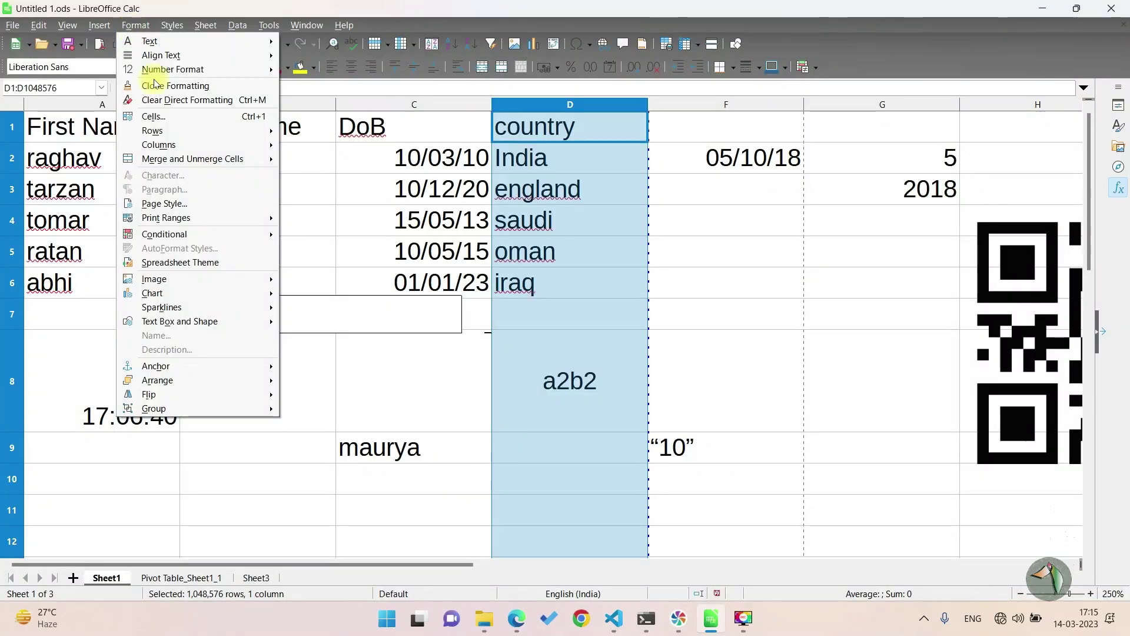
pyautogui.moveTo(159, 144)
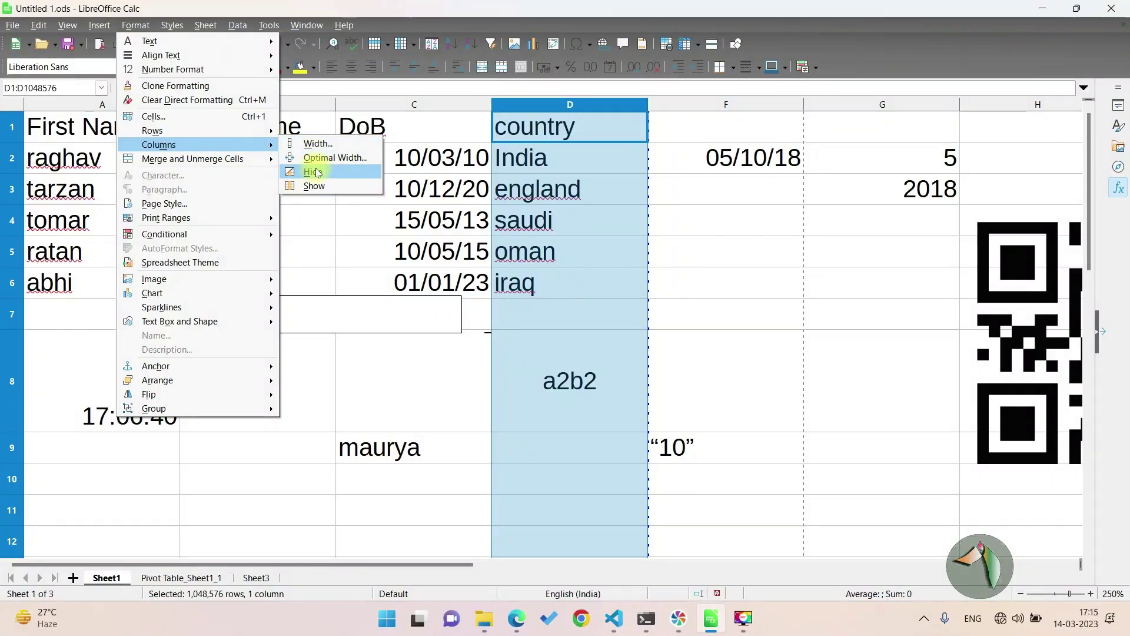
pyautogui.click(321, 188)
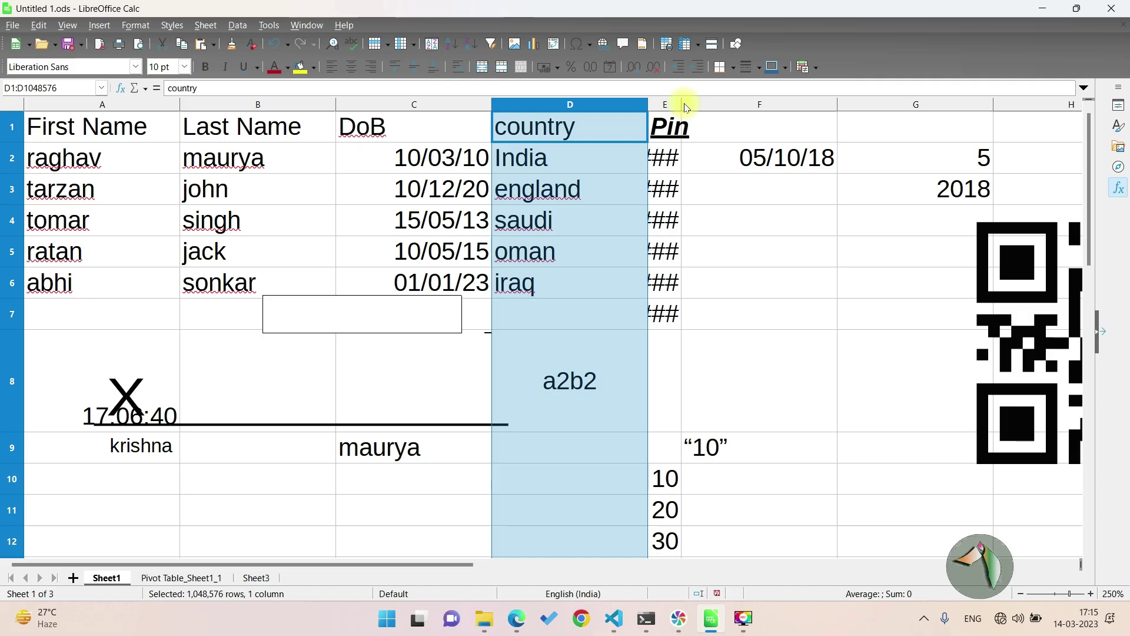
pyautogui.moveTo(681, 103); pyautogui.dragTo(753, 104)
pyautogui.click(714, 163)
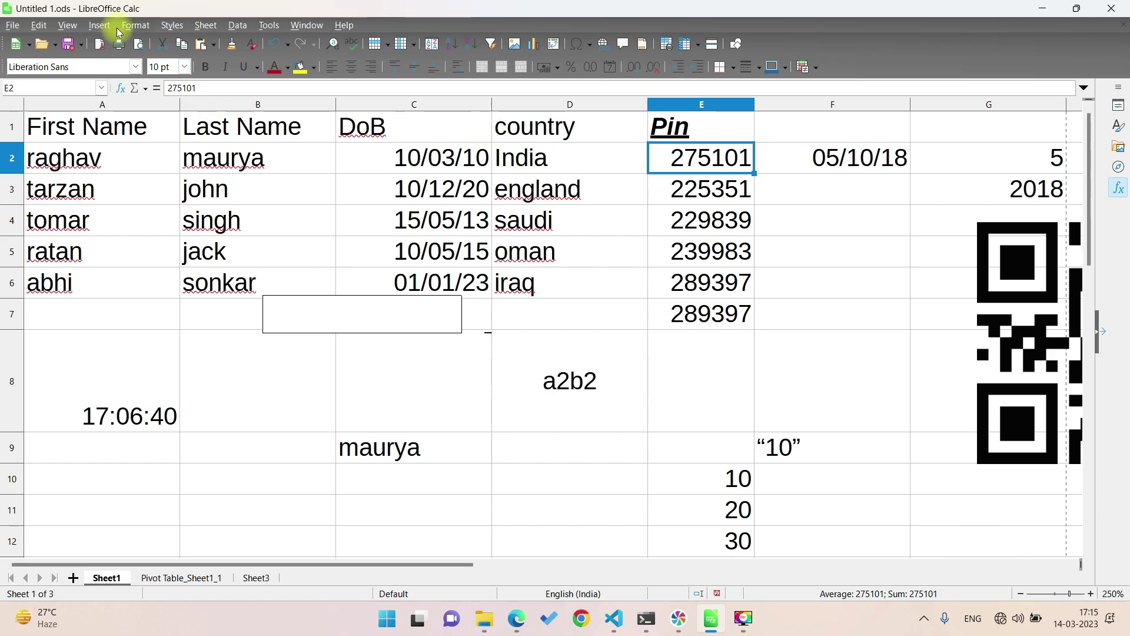
pyautogui.click(136, 25)
pyautogui.moveTo(152, 130)
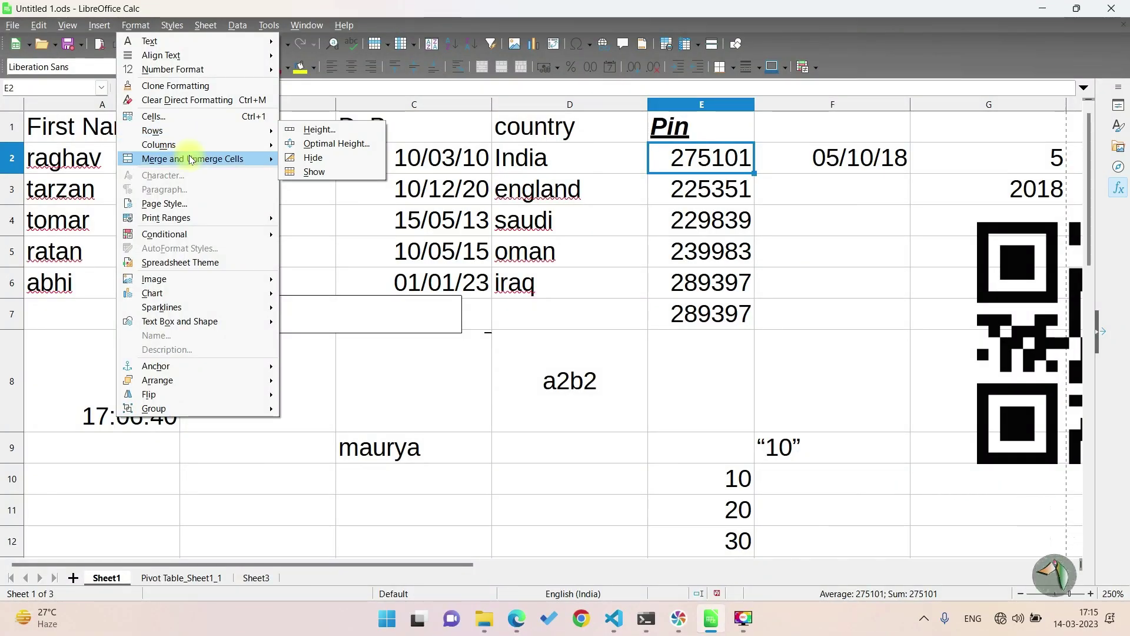
pyautogui.moveTo(191, 159)
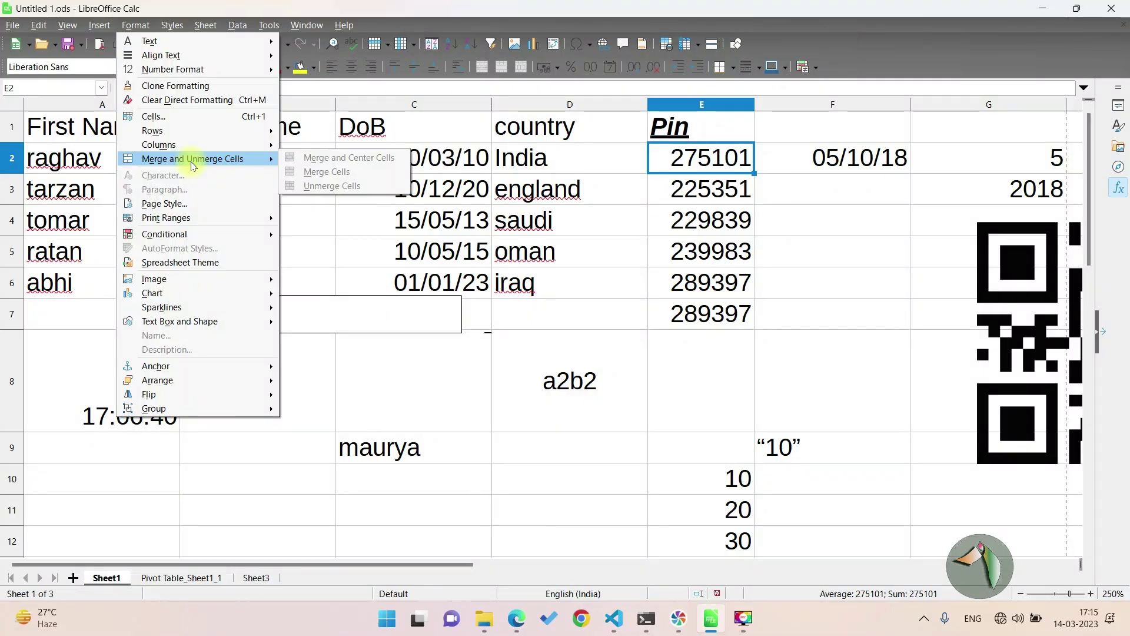
# Type the first name into B9, beside the last name in C9.
pyautogui.press('Escape')
pyautogui.click(259, 328)
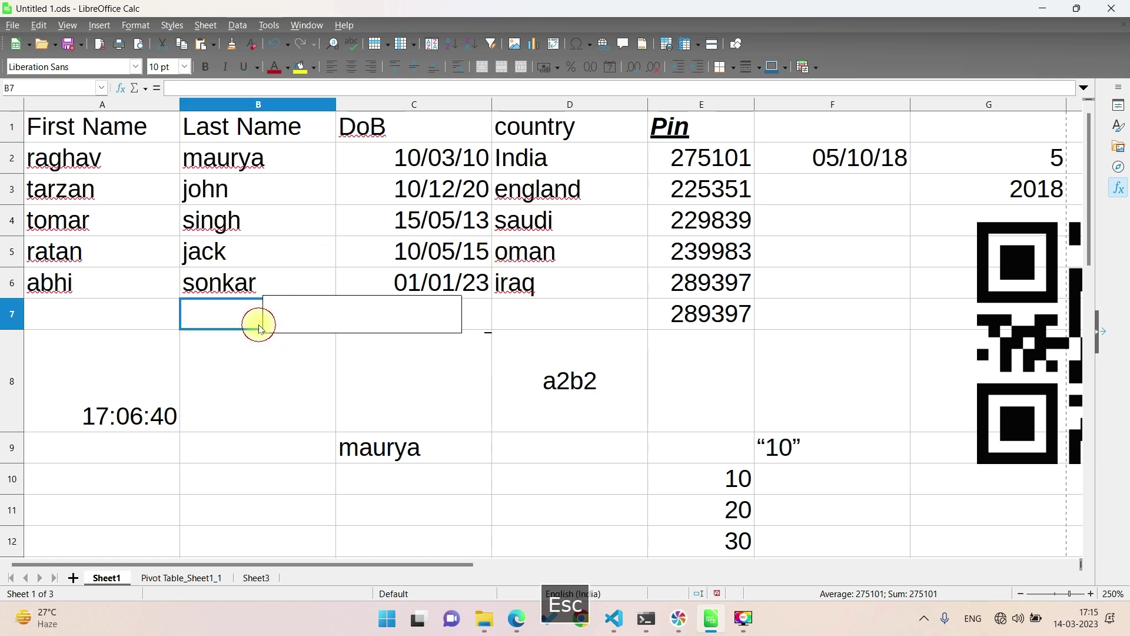
pyautogui.click(264, 355)
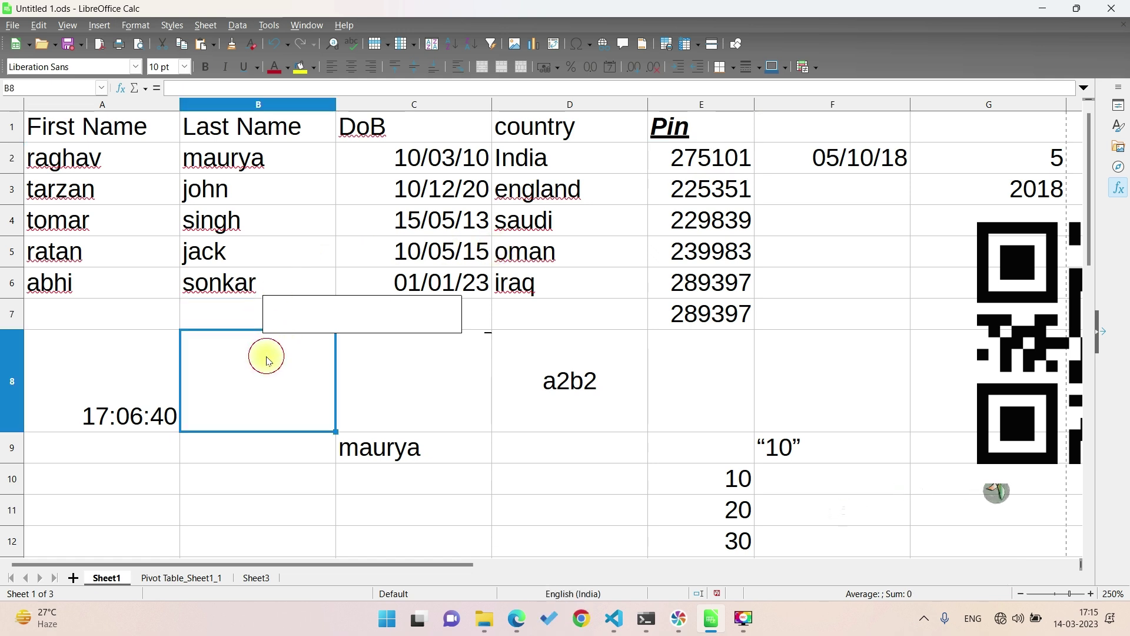
pyautogui.click(383, 453)
pyautogui.press('Left')
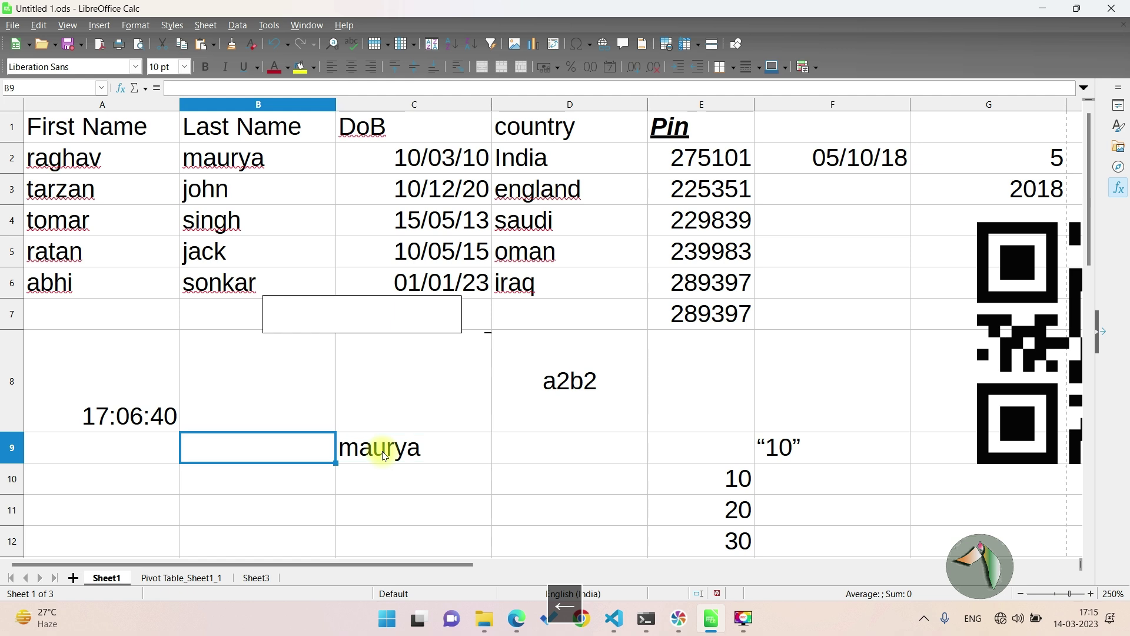
pyautogui.write('pradu')
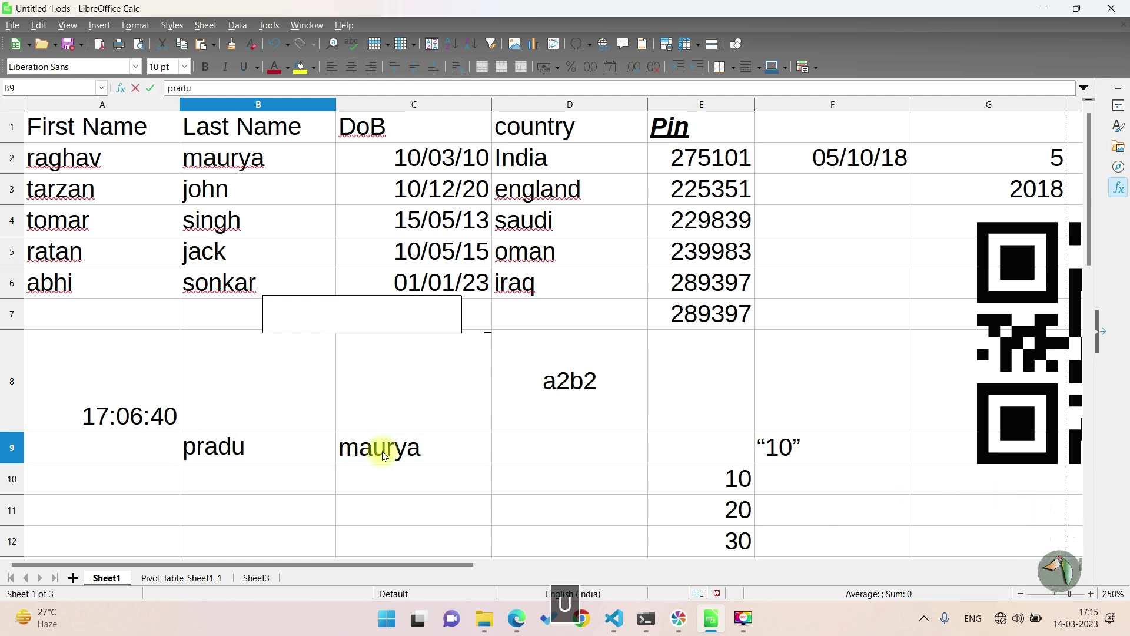
pyautogui.write('mn0')
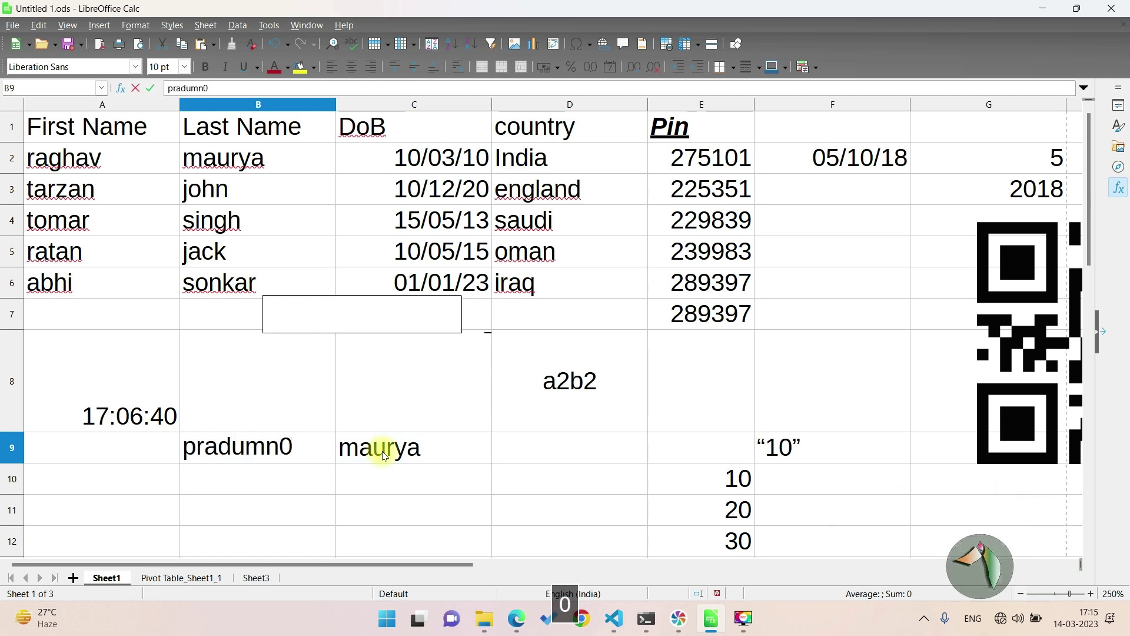
pyautogui.press('BackSpace')
pyautogui.press('Return')
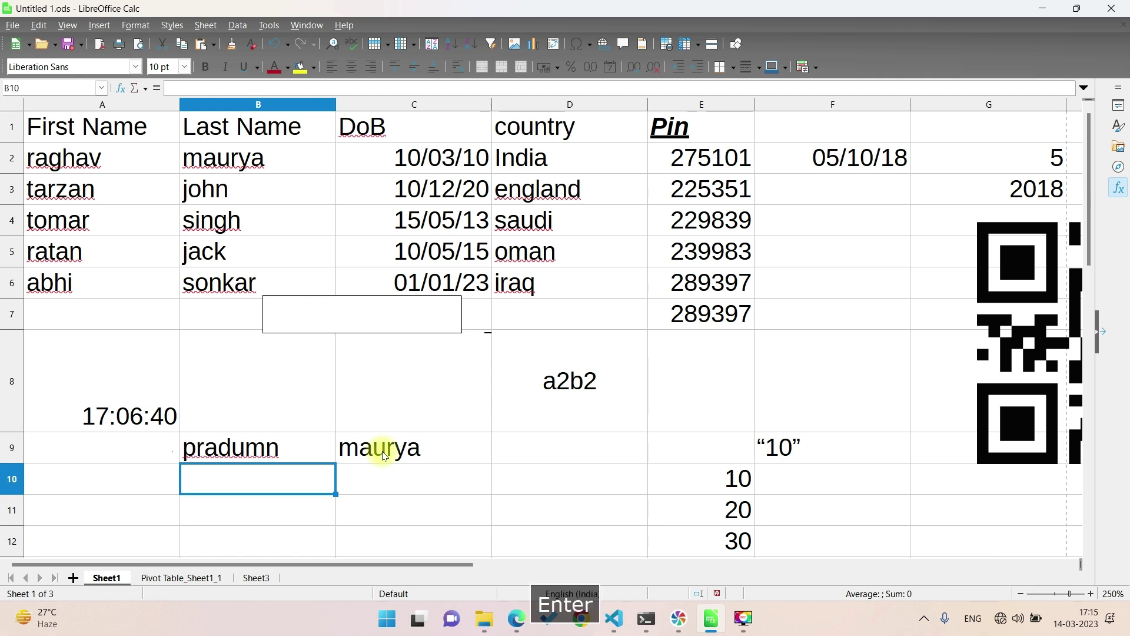
# Select cells B9 and C9 together.
pyautogui.press('Up')
pyautogui.click(382, 451)
pyautogui.hotkey('shift', 'Left')
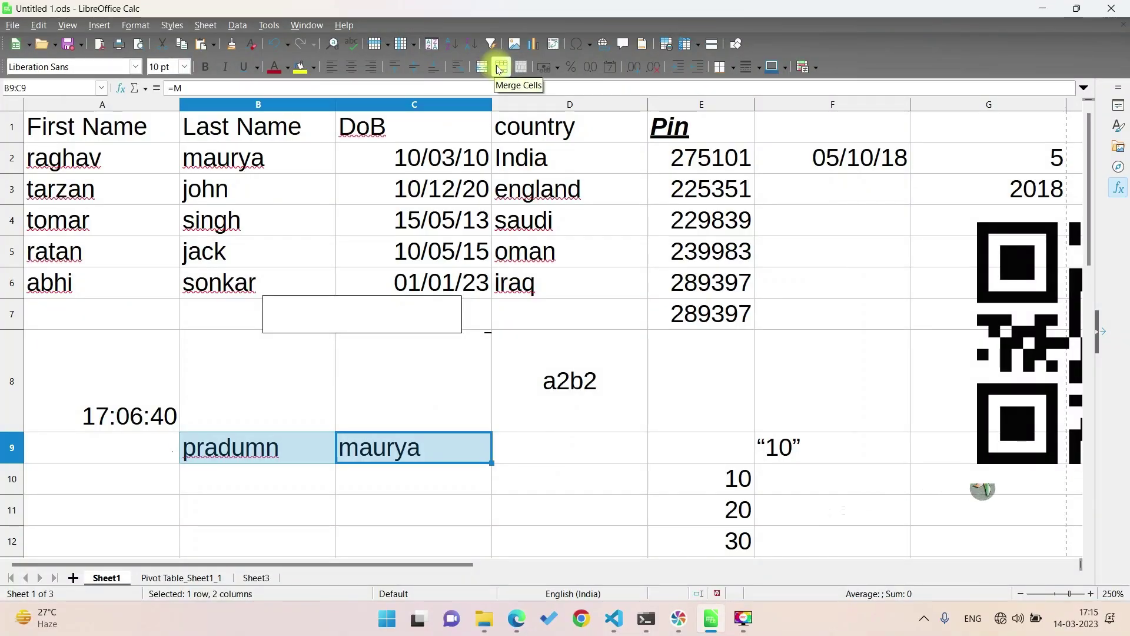
pyautogui.click(501, 68)
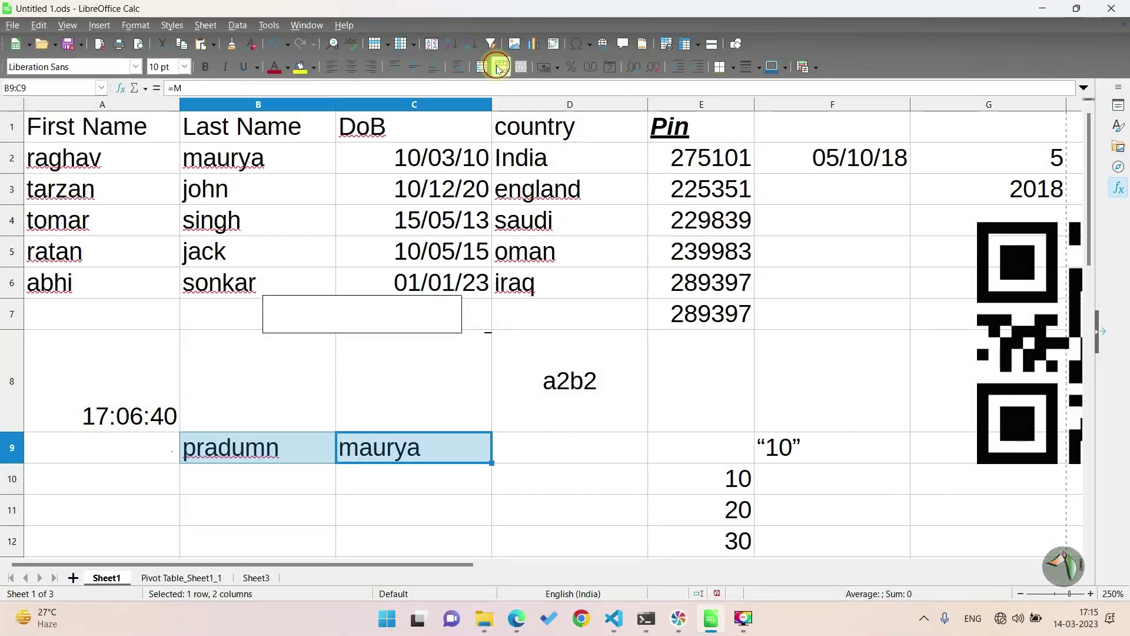
pyautogui.click(582, 373)
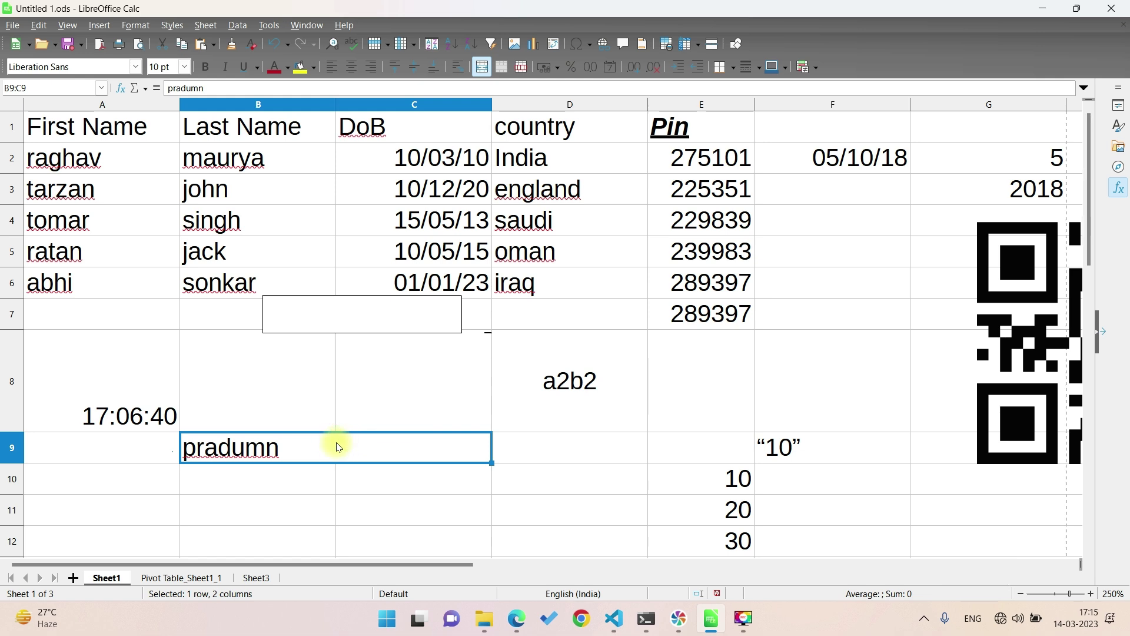
pyautogui.press('F2')
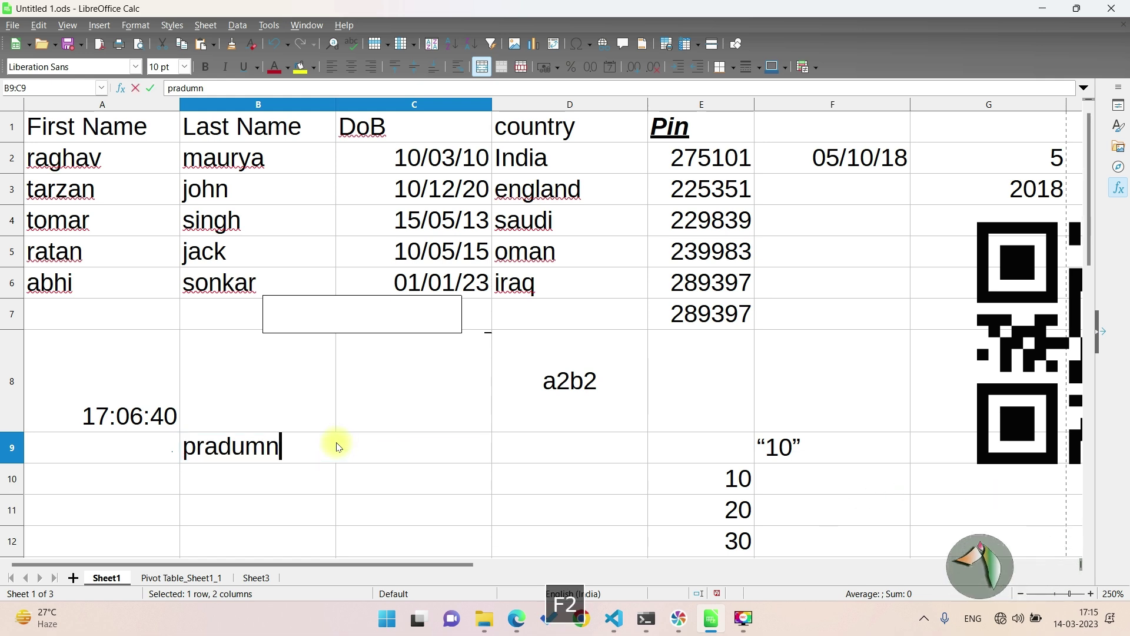
pyautogui.write('mau')
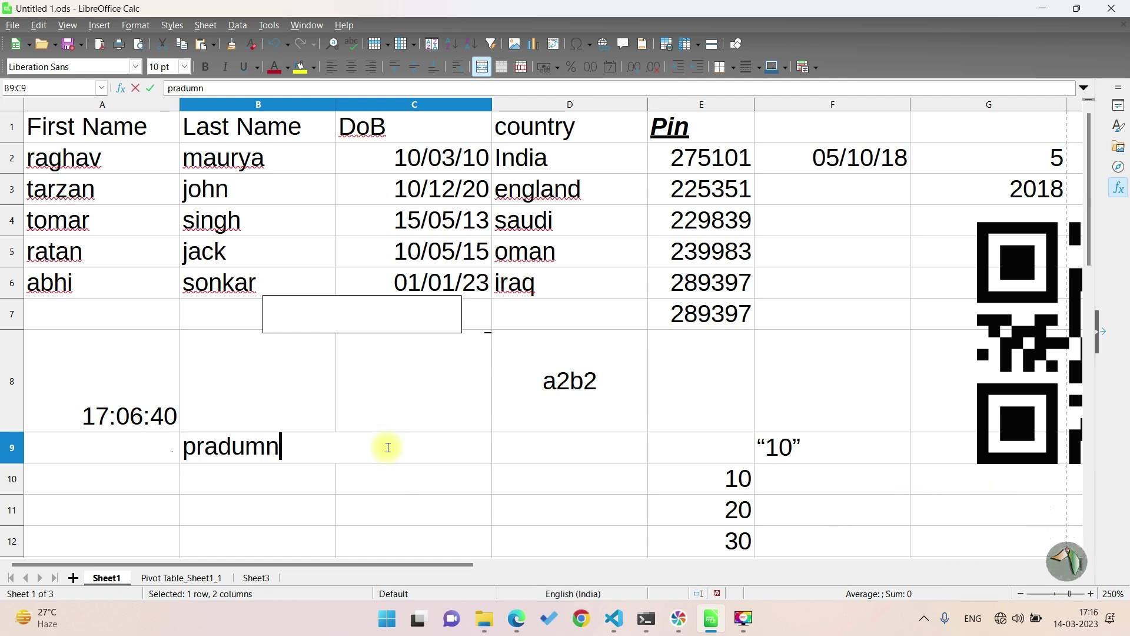
pyautogui.write('m')
pyautogui.press('BackSpace')
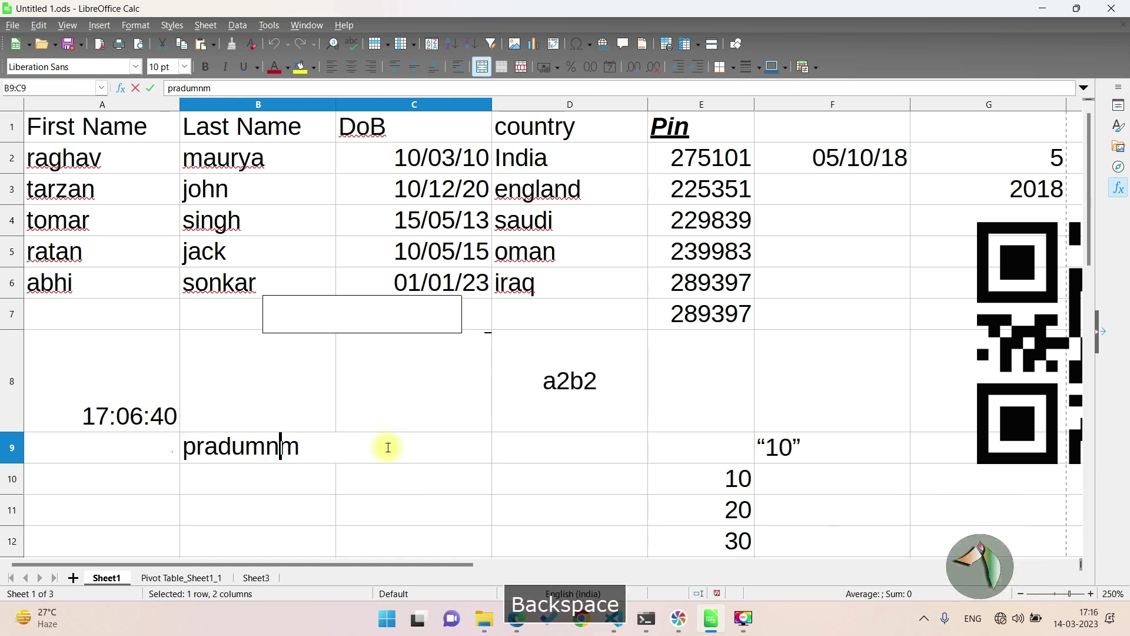
pyautogui.write('maurya')
pyautogui.press('Return')
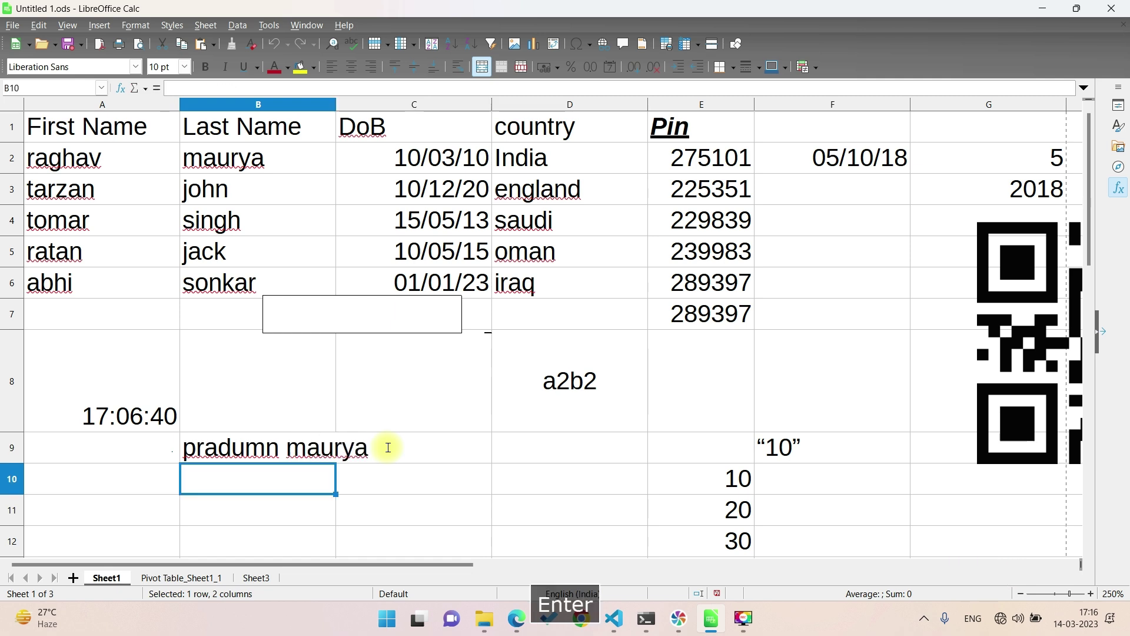
# Centre the merged name cell horizontally.
pyautogui.moveTo(283, 447); pyautogui.dragTo(388, 448)
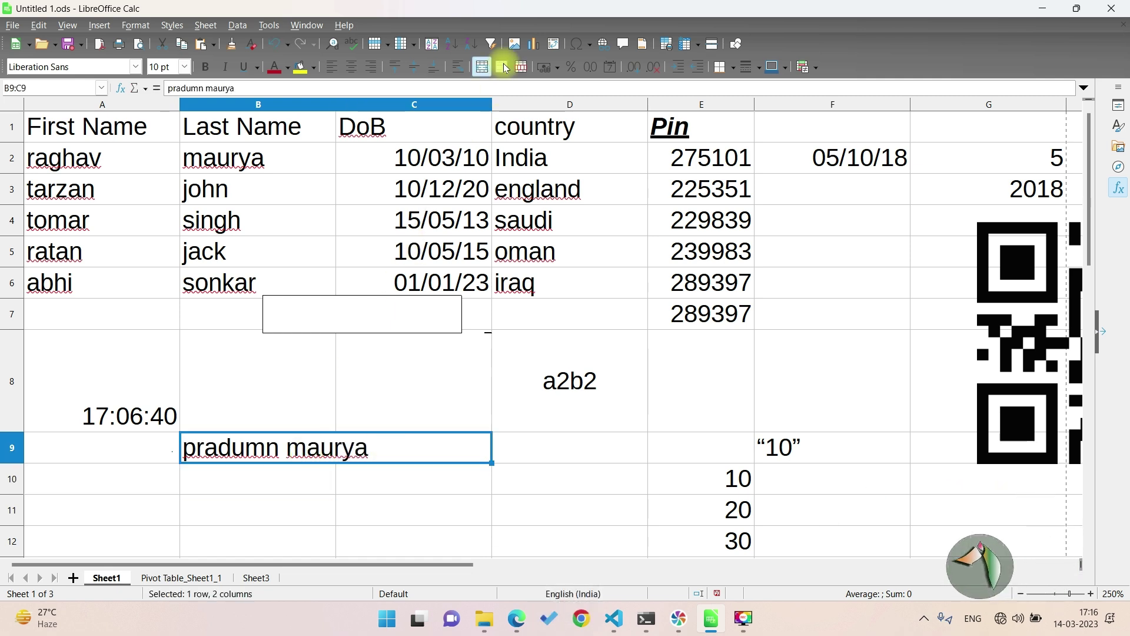
pyautogui.click(352, 67)
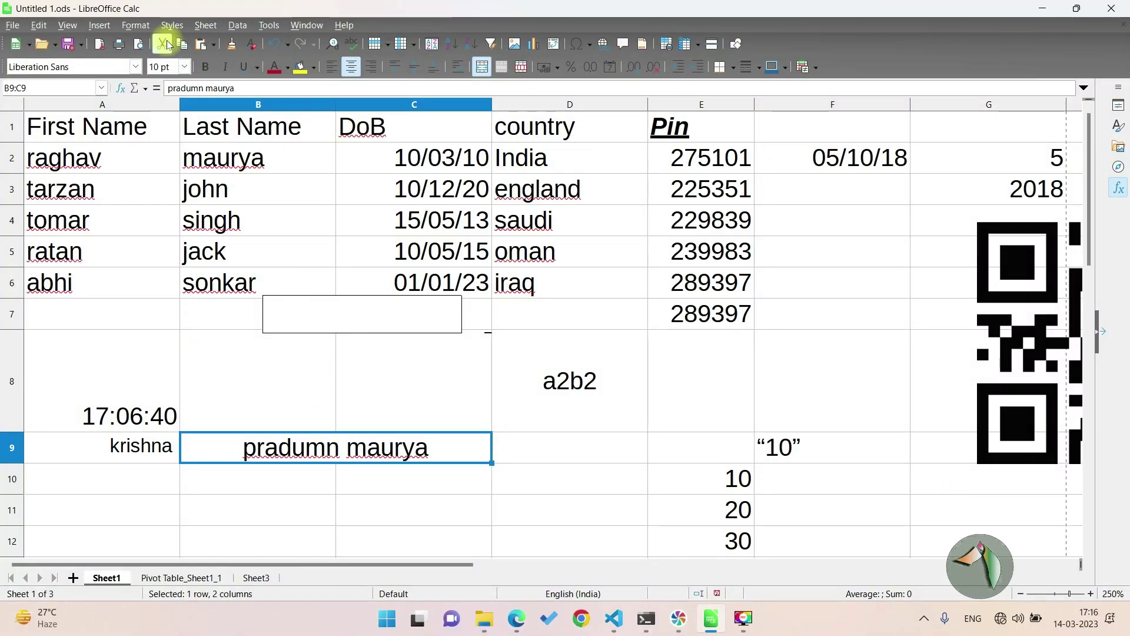
pyautogui.click(135, 24)
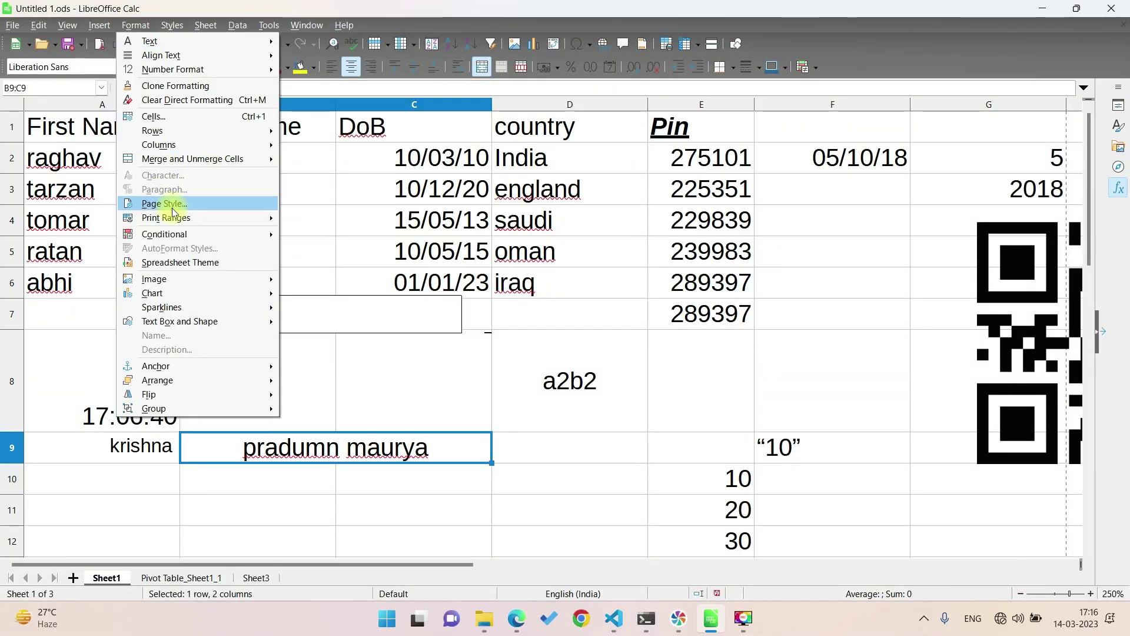
pyautogui.moveTo(193, 159)
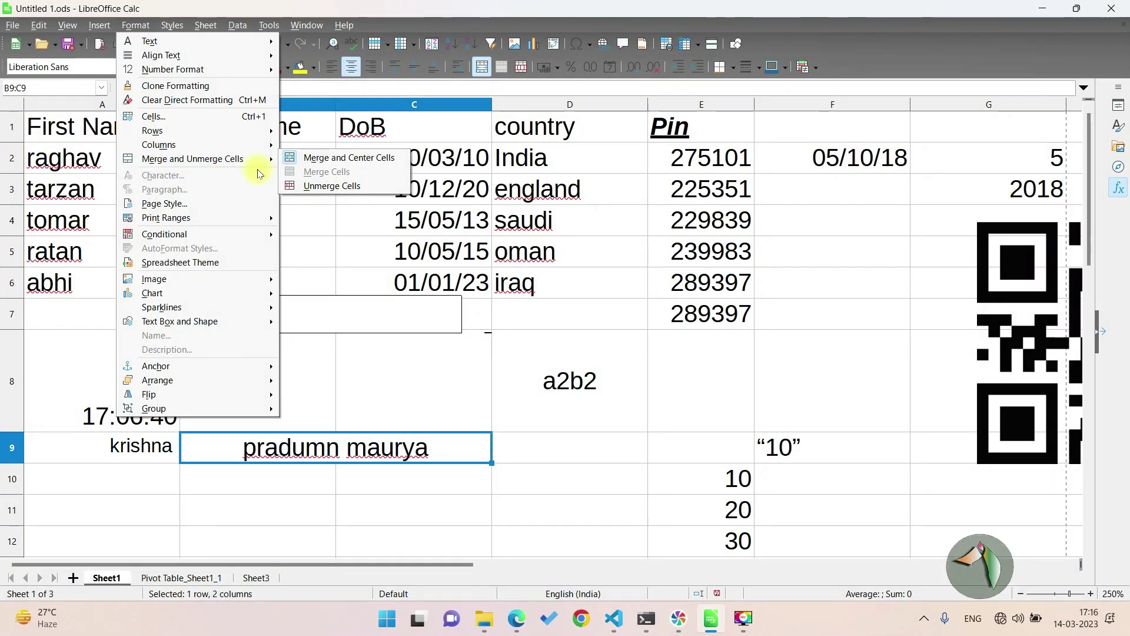
# Unmerge the B9:C9 name cell back into two separate cells.
pyautogui.click(328, 186)
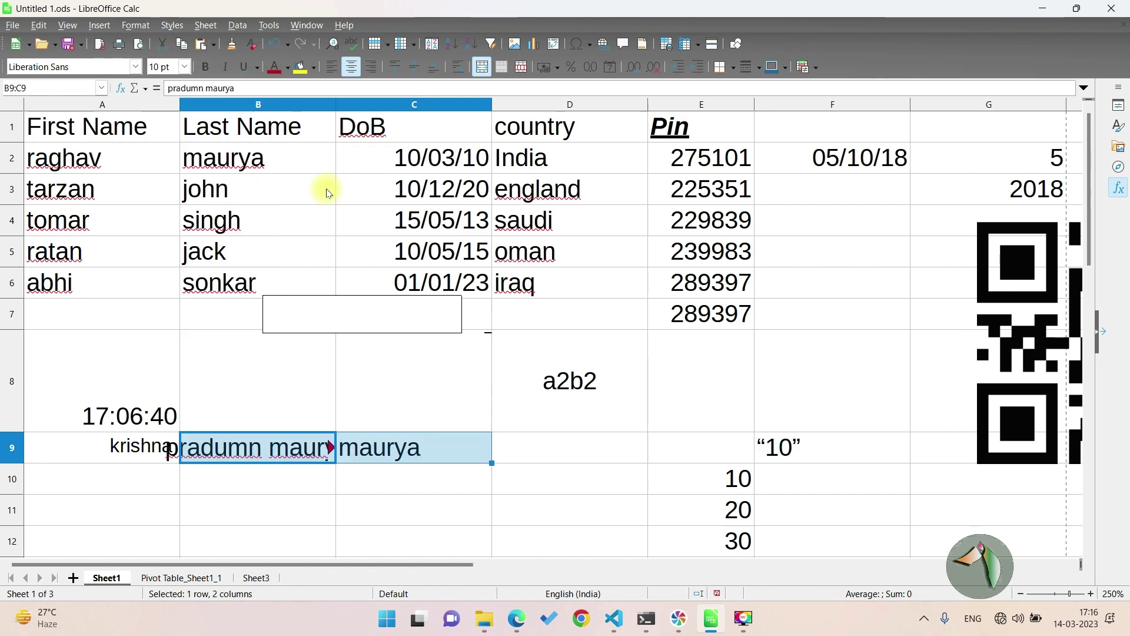
pyautogui.click(338, 448)
pyautogui.click(290, 443)
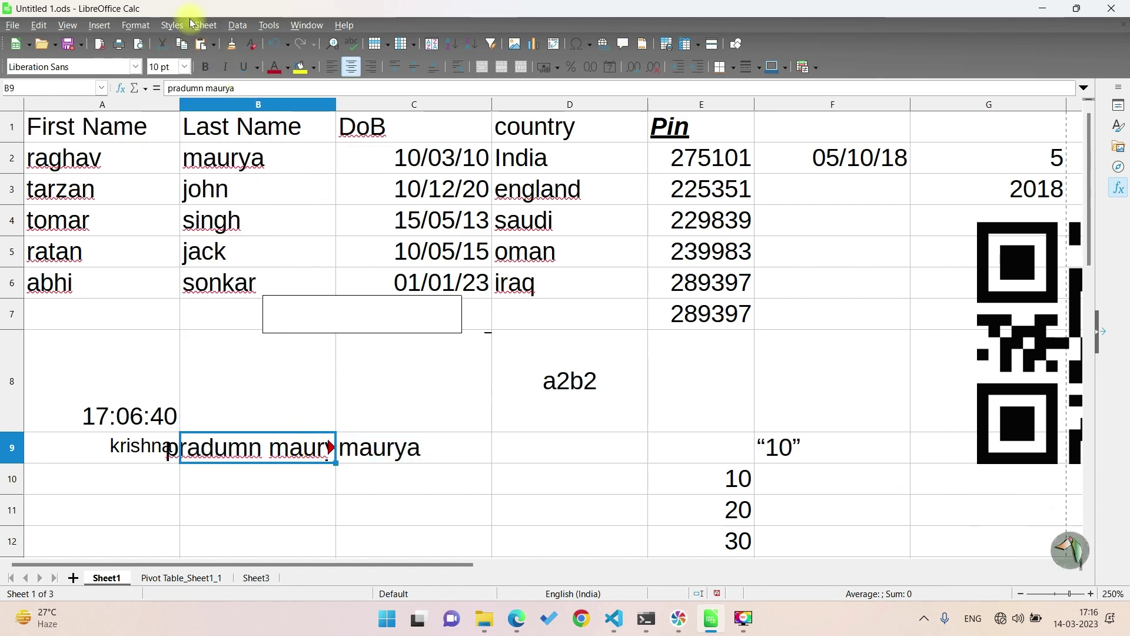
pyautogui.click(136, 25)
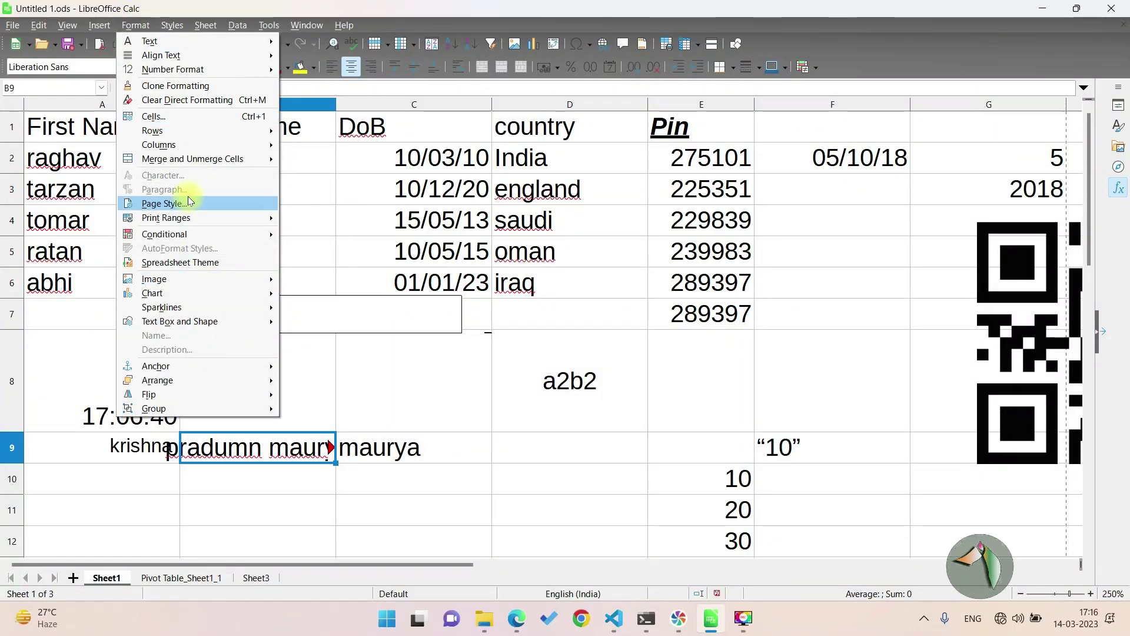
pyautogui.click(433, 365)
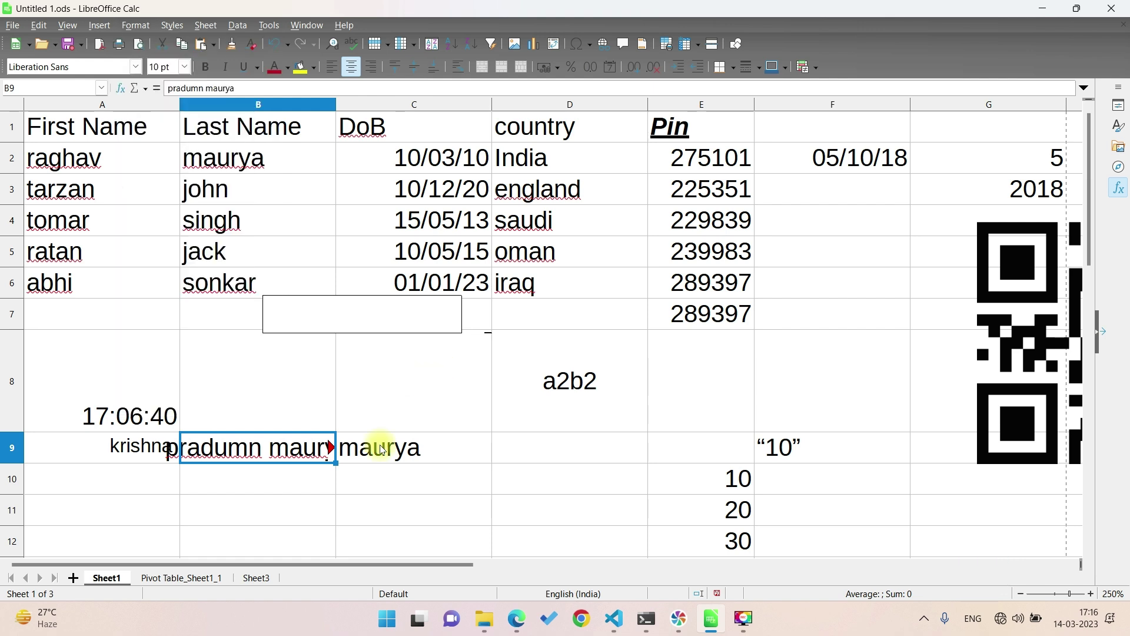
# Inspect C9's contents without changing them, then edit the a2b2 text in D8.
pyautogui.click(374, 451)
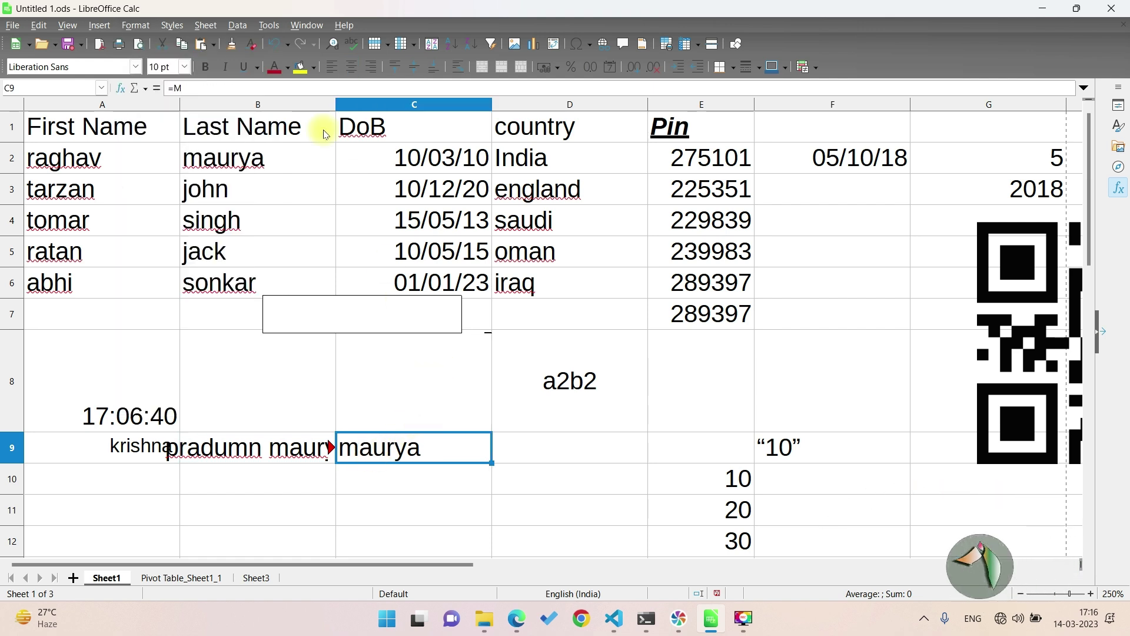
pyautogui.press('F2')
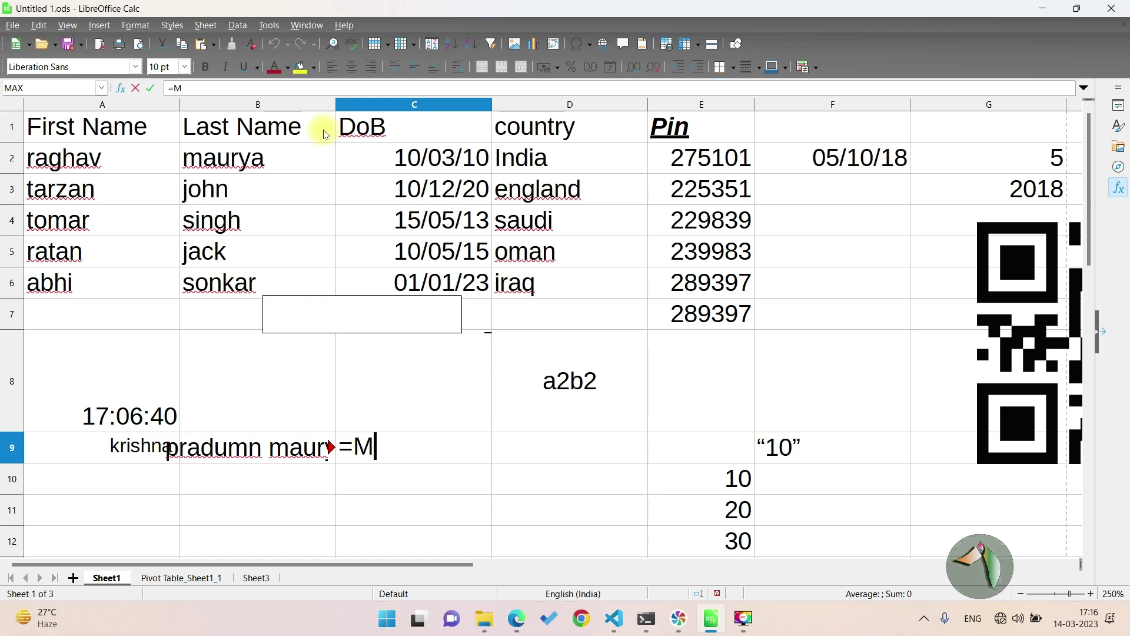
pyautogui.press('Escape')
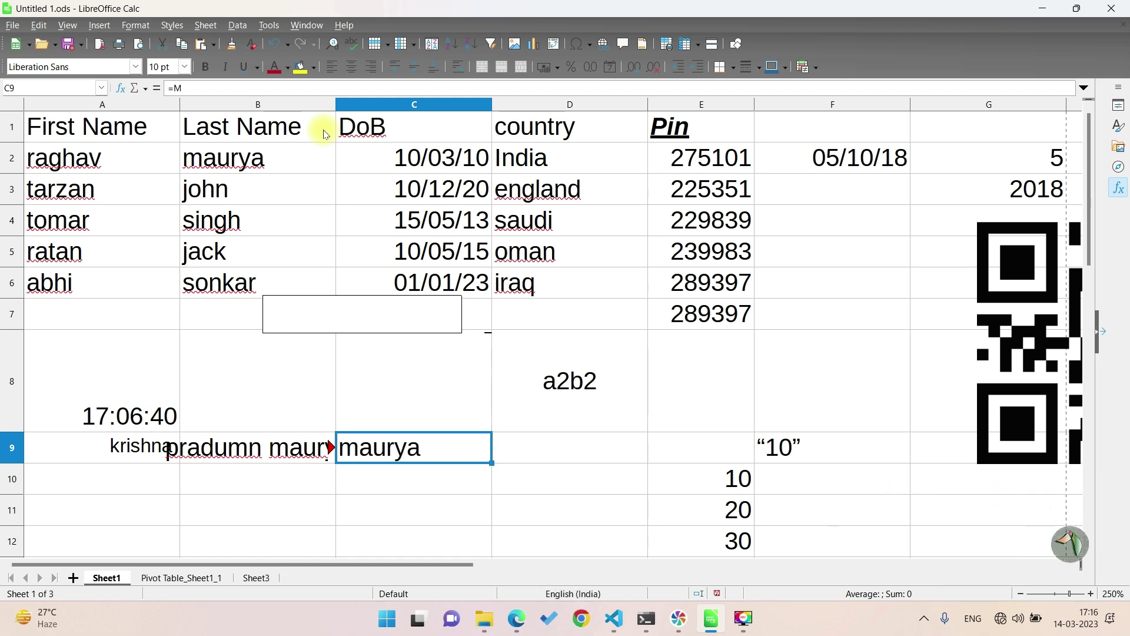
pyautogui.click(592, 350)
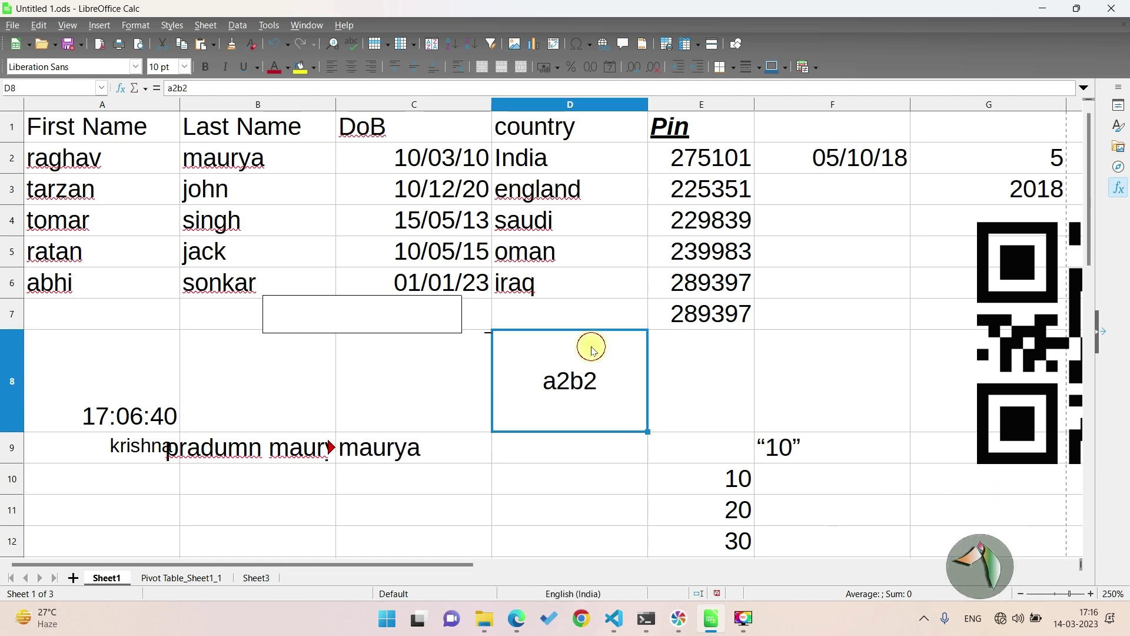
pyautogui.doubleClick(579, 375)
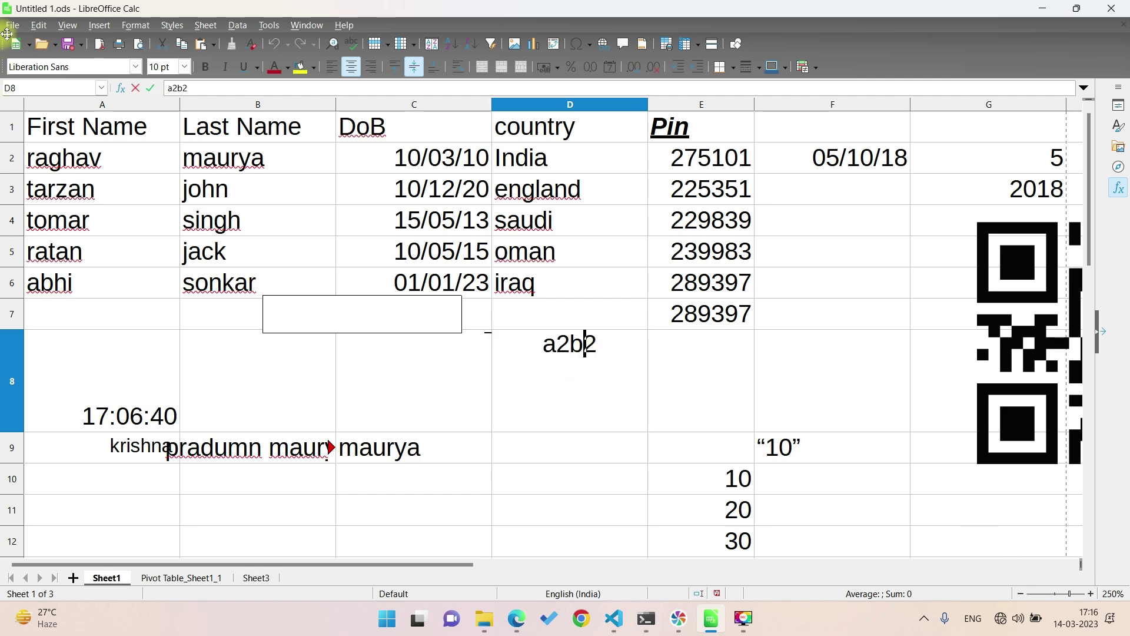
# Apply the Noto Sans Arabic UI font to the a2b2 text in D8 through the Character dialog.
pyautogui.click(135, 25)
pyautogui.moveTo(193, 159)
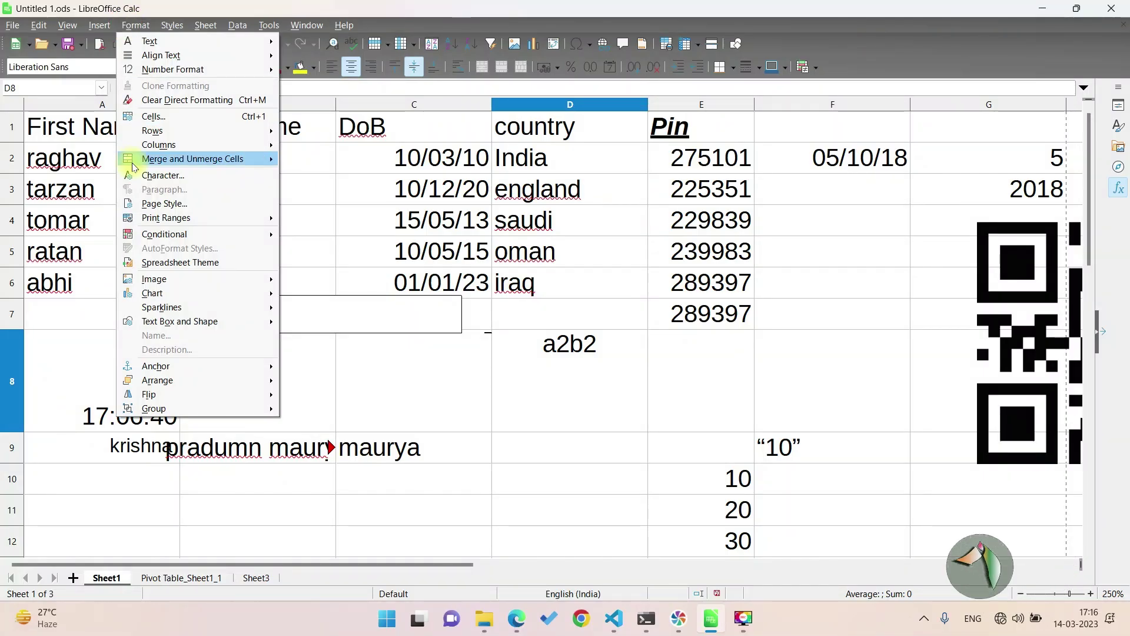
pyautogui.click(158, 176)
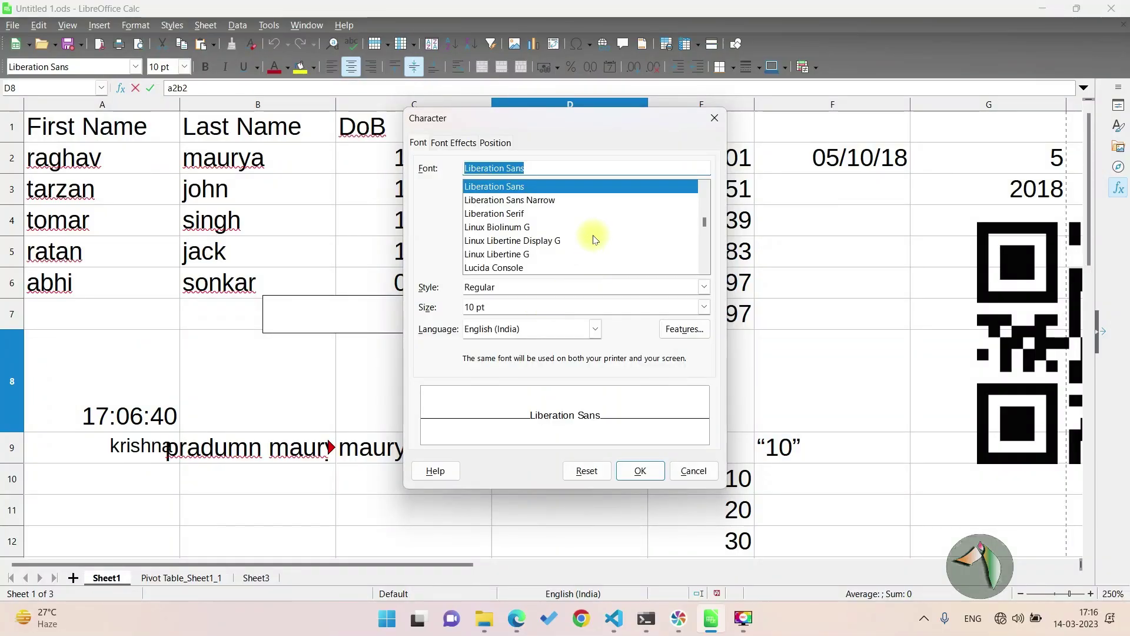
pyautogui.scroll(-5, 557, 235)
pyautogui.scroll(-5, 551, 244)
pyautogui.scroll(-4, 542, 248)
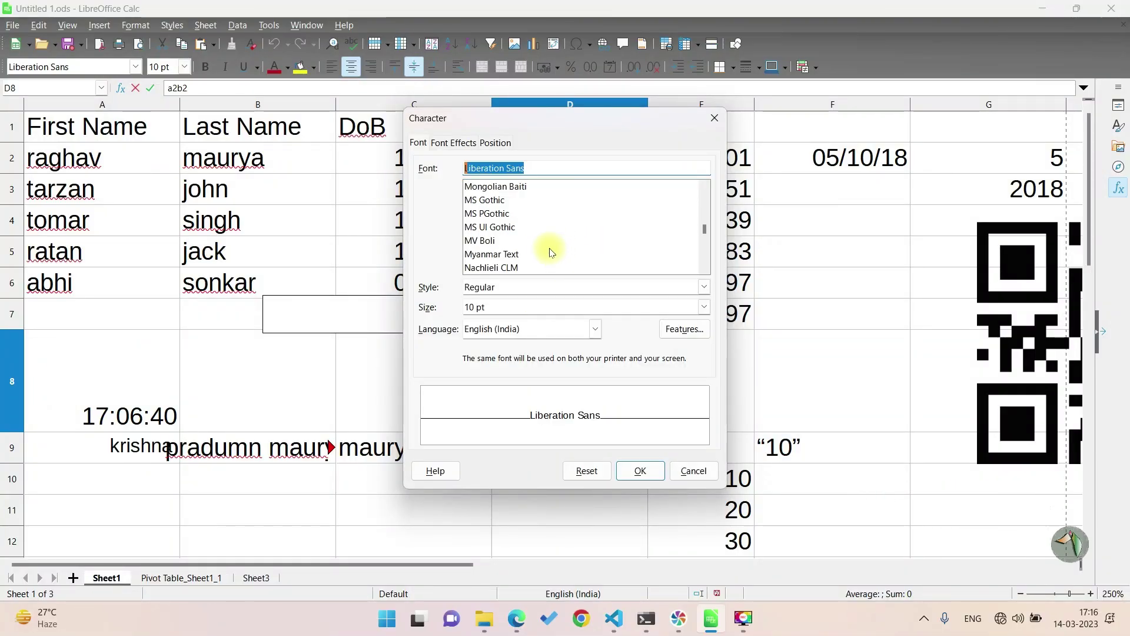
pyautogui.click(518, 227)
pyautogui.scroll(-3, 520, 234)
pyautogui.scroll(-2, 518, 235)
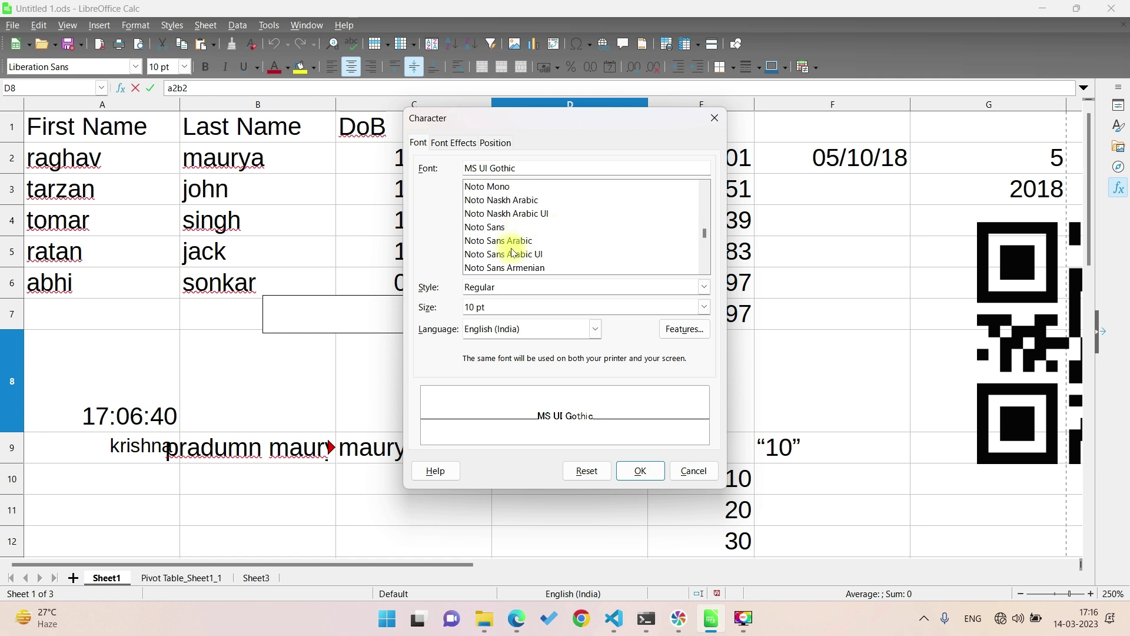
pyautogui.click(511, 254)
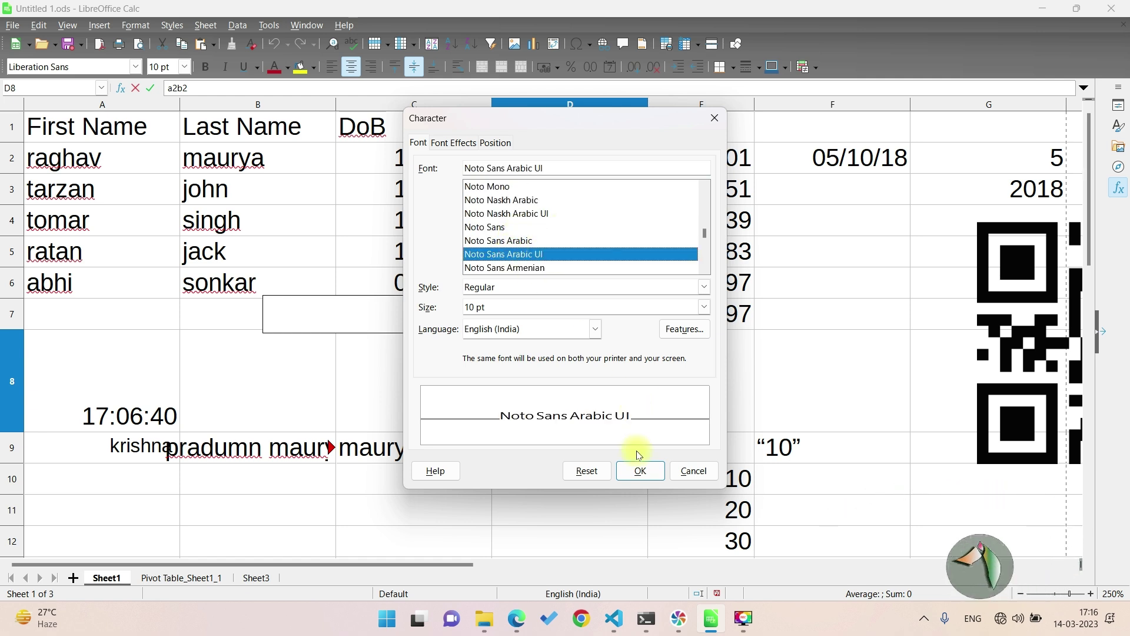
pyautogui.click(641, 471)
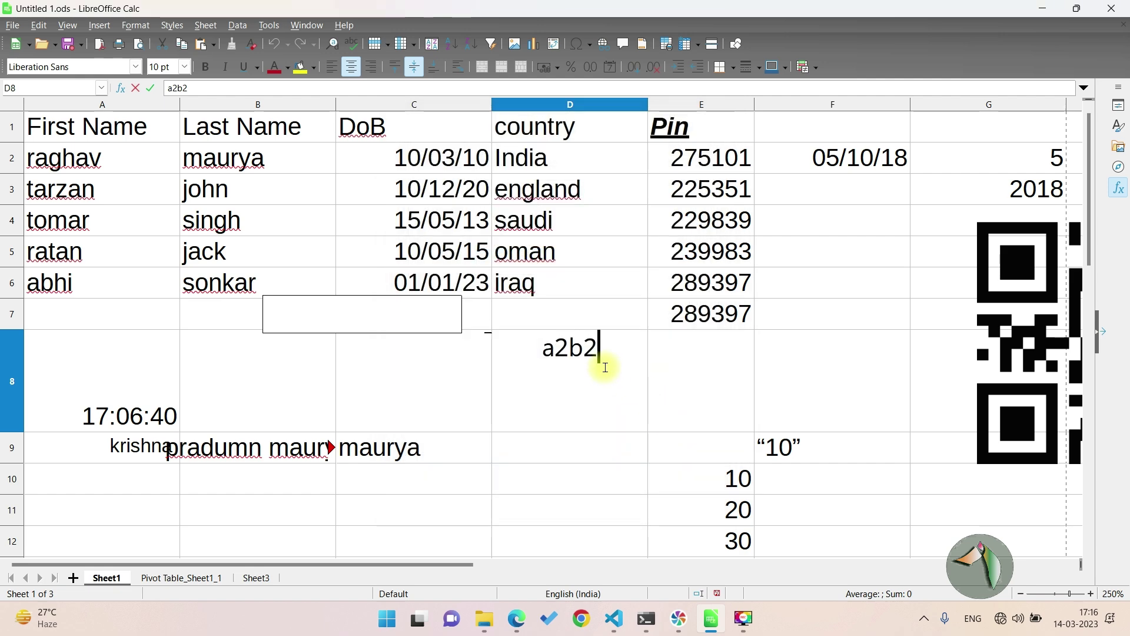
# Set the a2b2 text in D8 to Cascadia Mono at 15 pt.
pyautogui.click(125, 68)
pyautogui.hotkey('alt', 'Down')
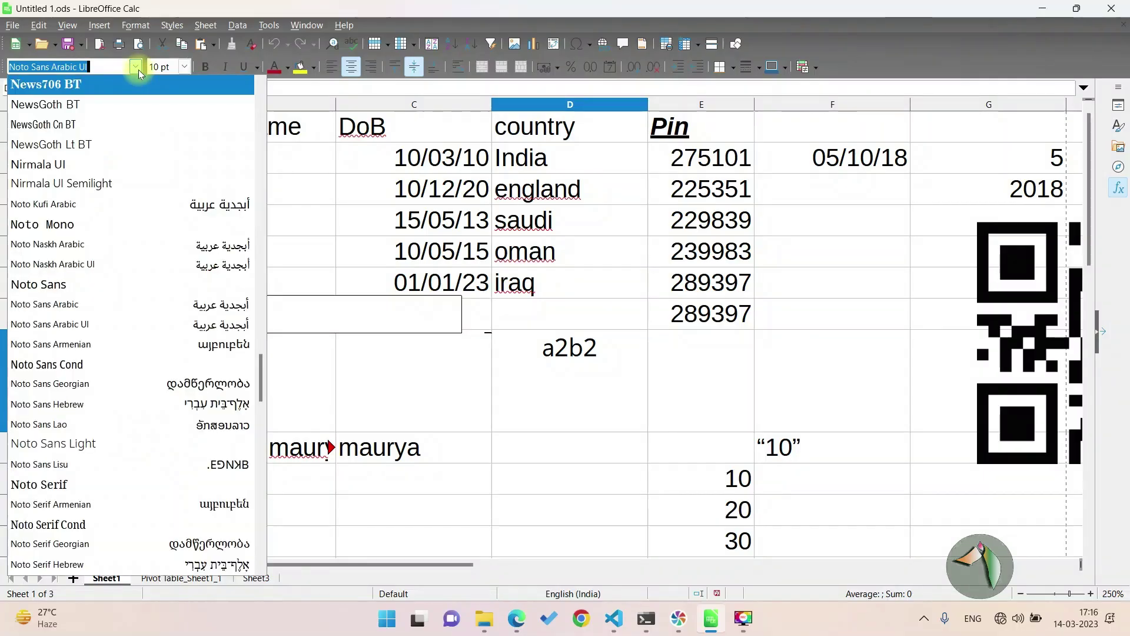
pyautogui.press('Escape')
pyautogui.click(585, 395)
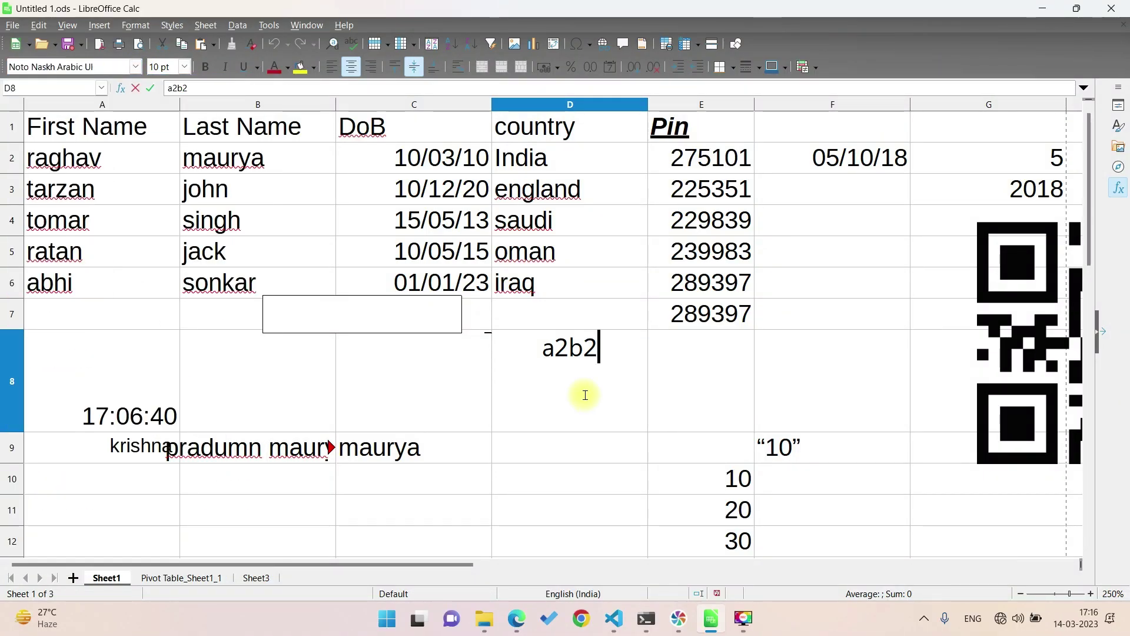
pyautogui.moveTo(606, 357); pyautogui.dragTo(507, 353)
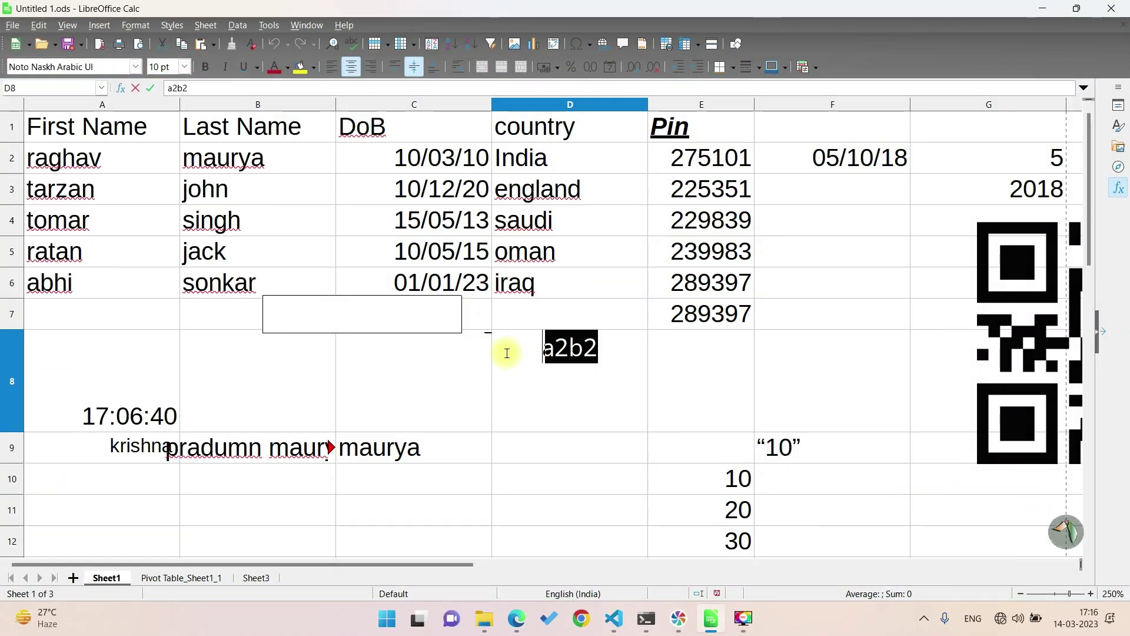
pyautogui.click(135, 65)
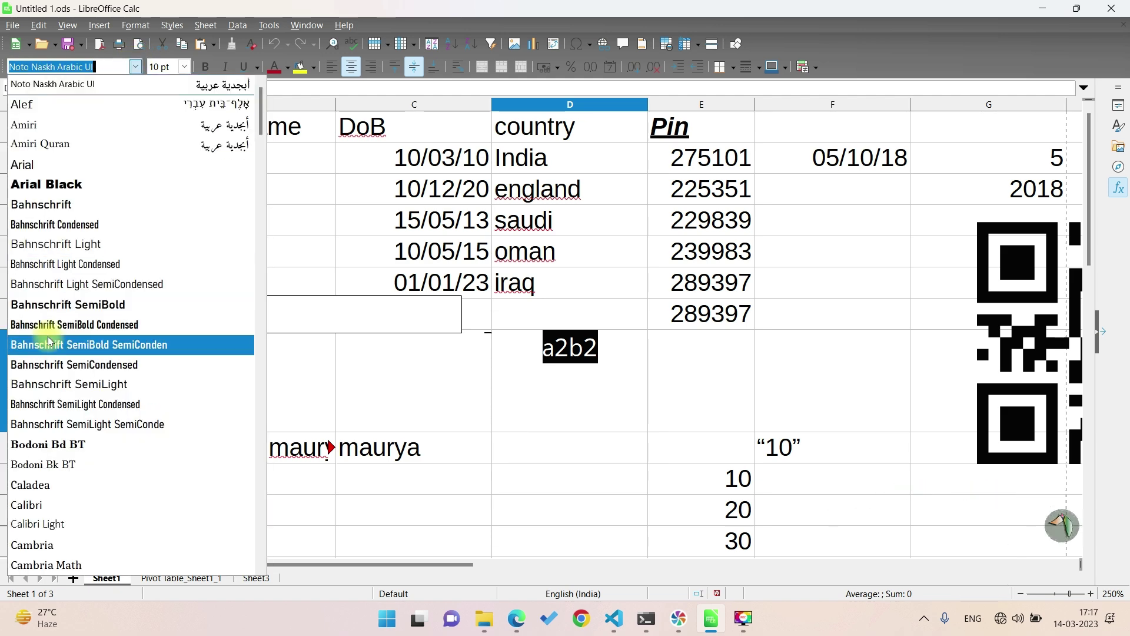
pyautogui.scroll(-5, 47, 337)
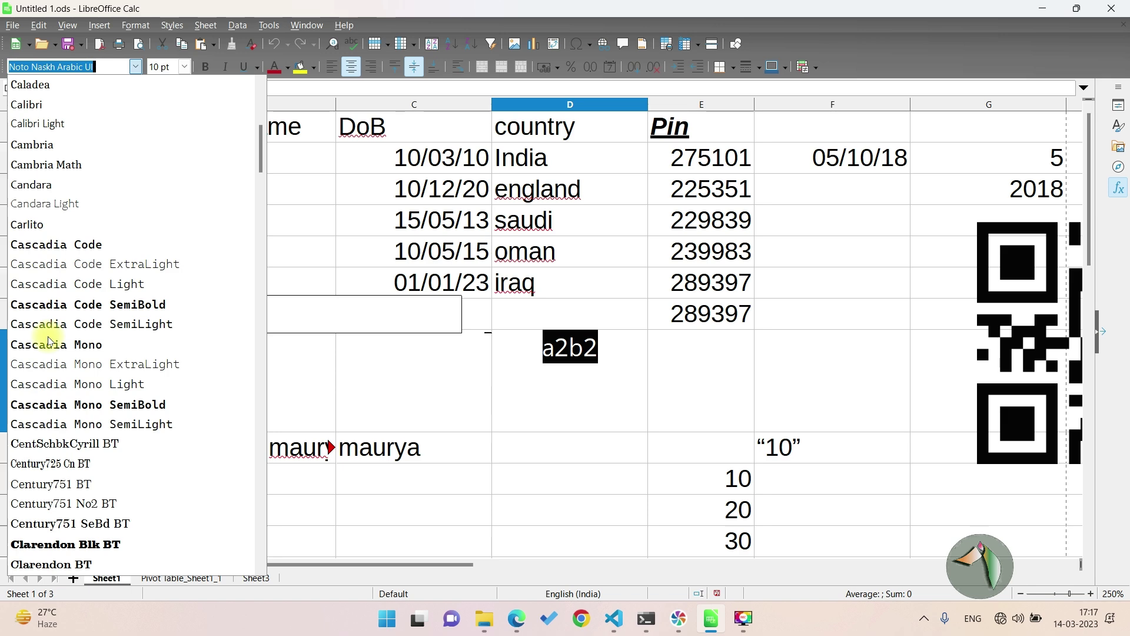
pyautogui.click(48, 343)
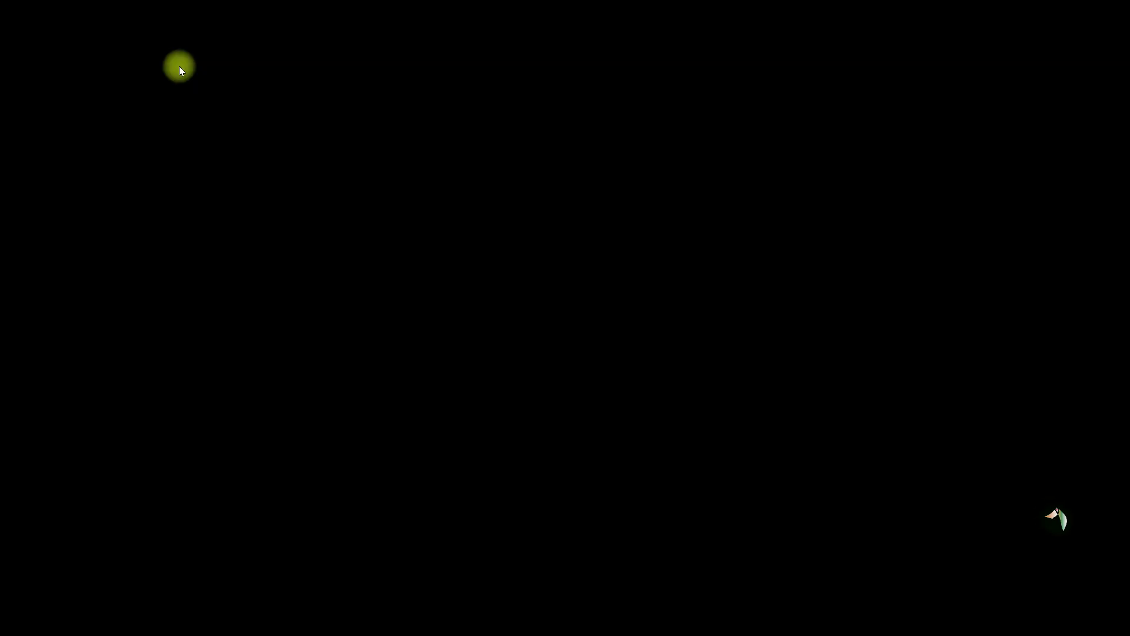
pyautogui.click(183, 66)
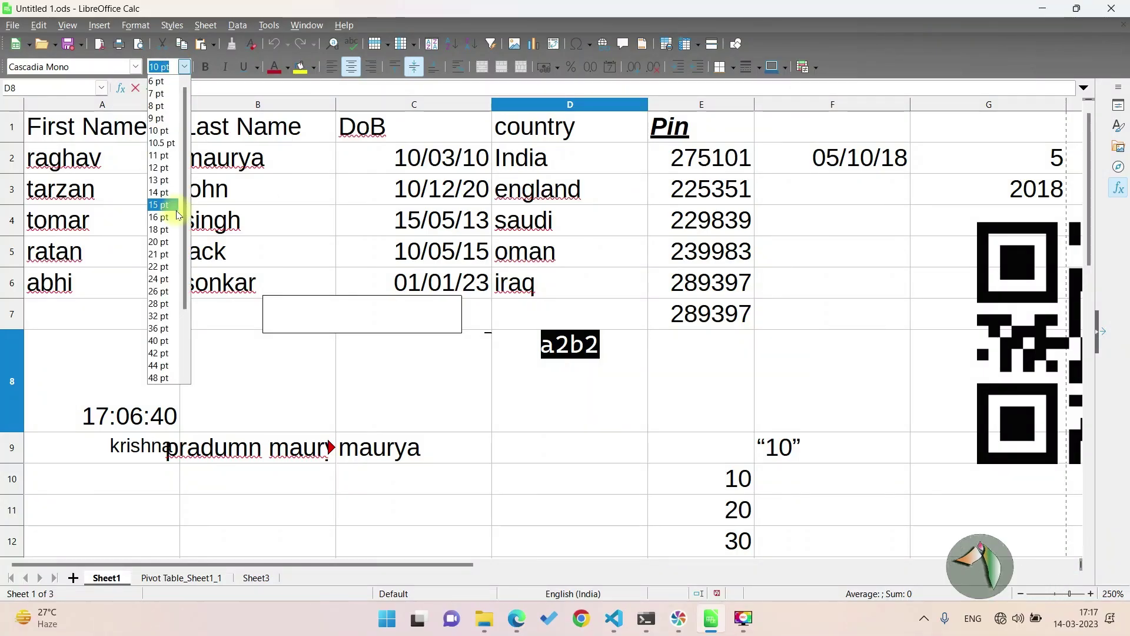
pyautogui.click(158, 205)
# Finish editing D8 and move the selection to cell C4.
pyautogui.click(593, 405)
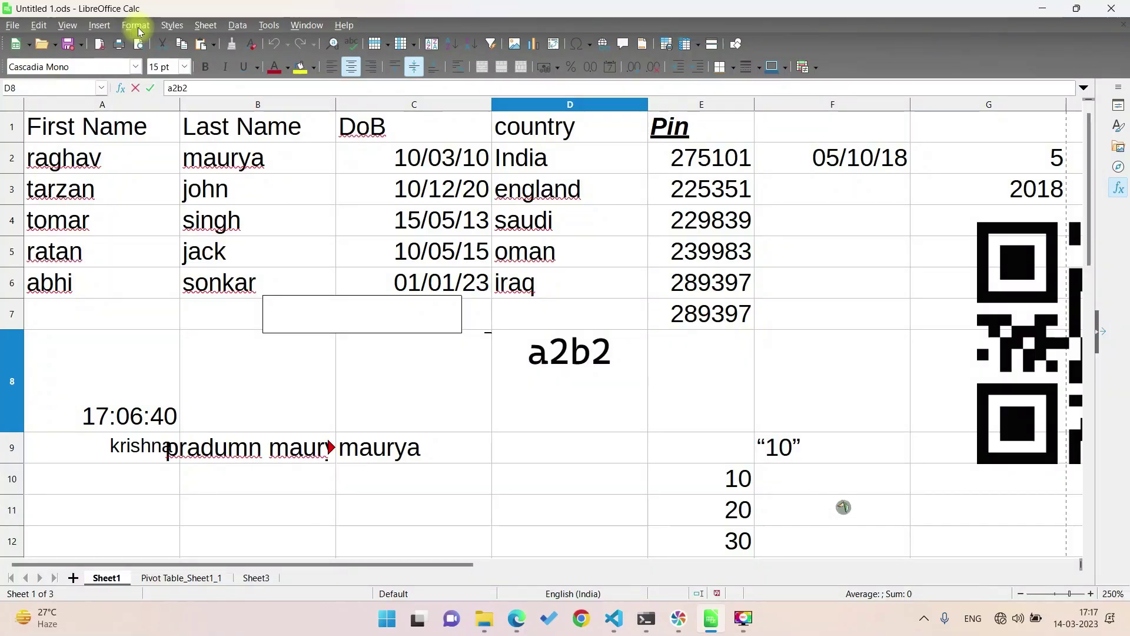
pyautogui.click(138, 28)
pyautogui.moveTo(192, 159)
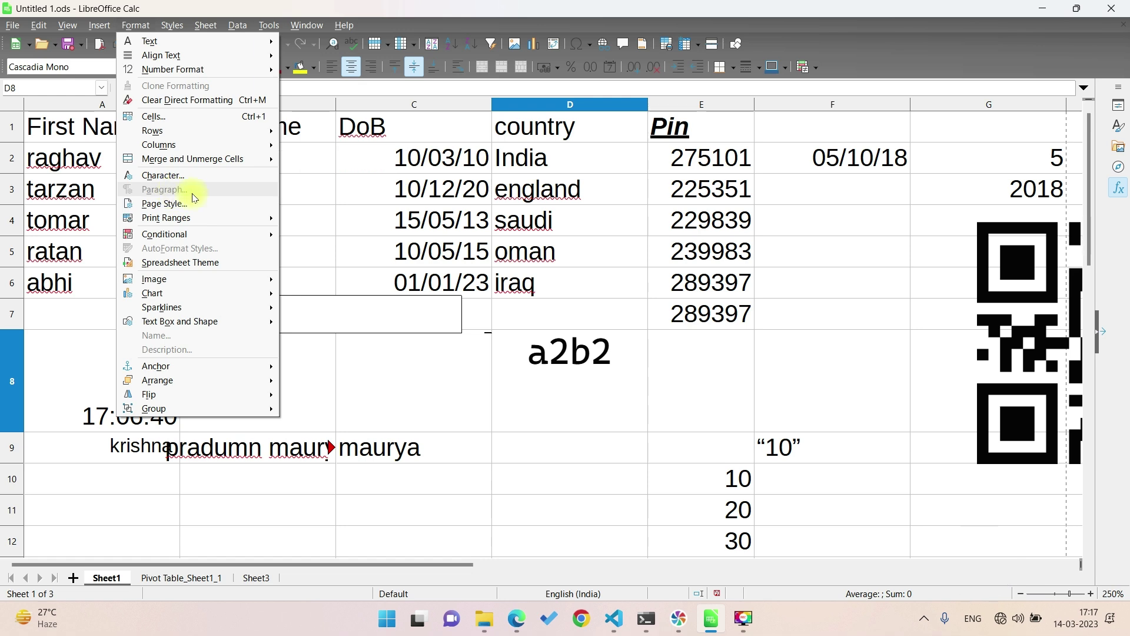
pyautogui.click(518, 207)
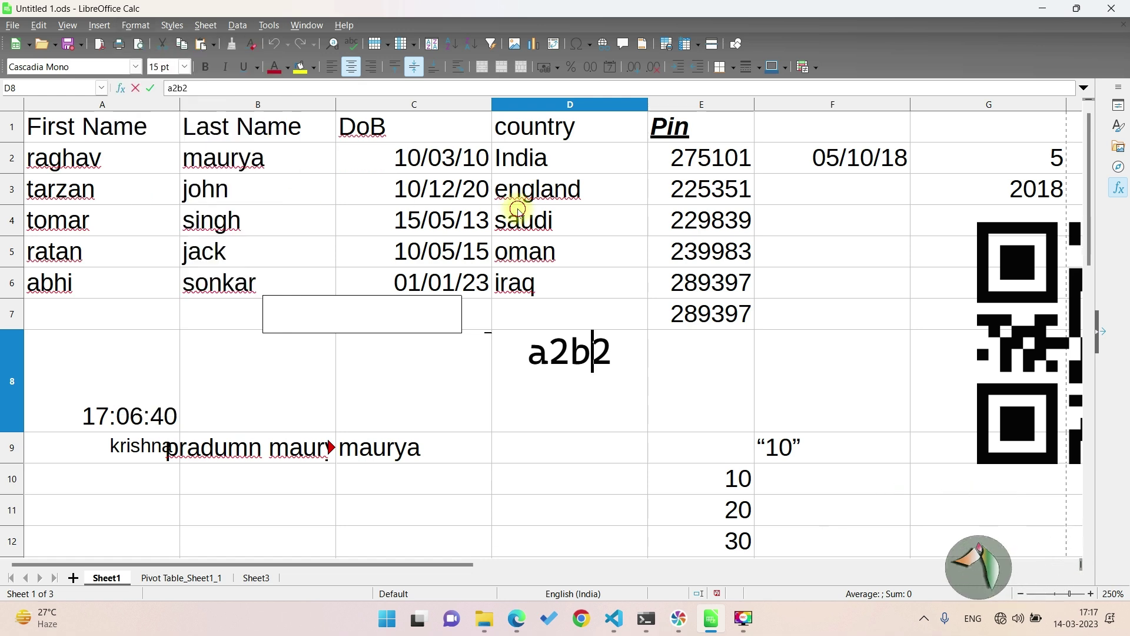
pyautogui.click(438, 211)
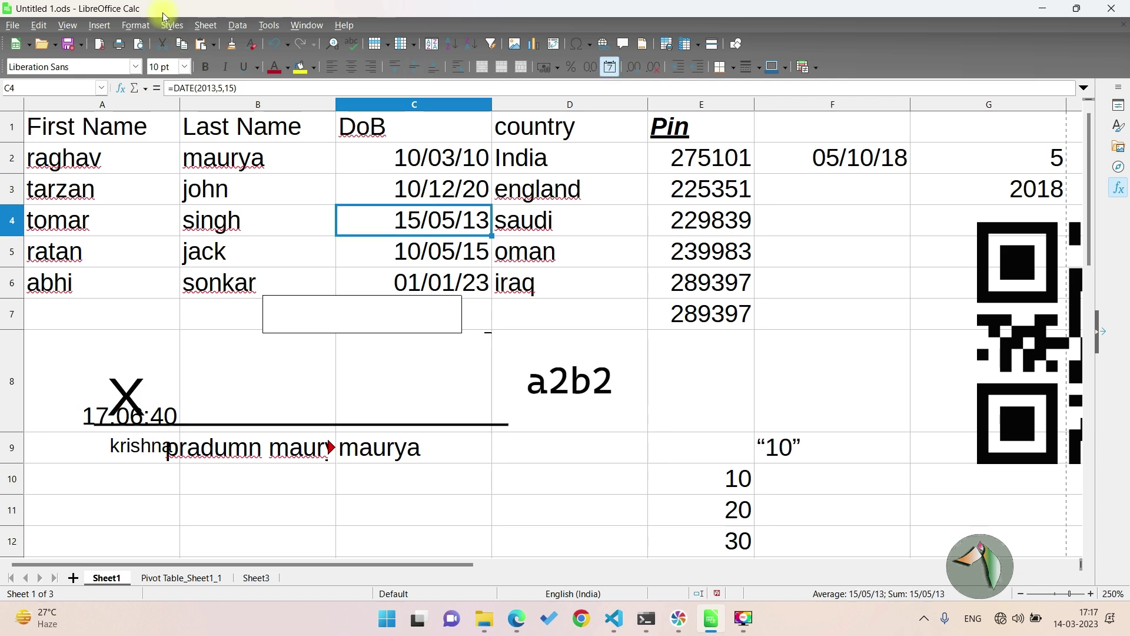
pyautogui.click(135, 25)
pyautogui.moveTo(164, 234)
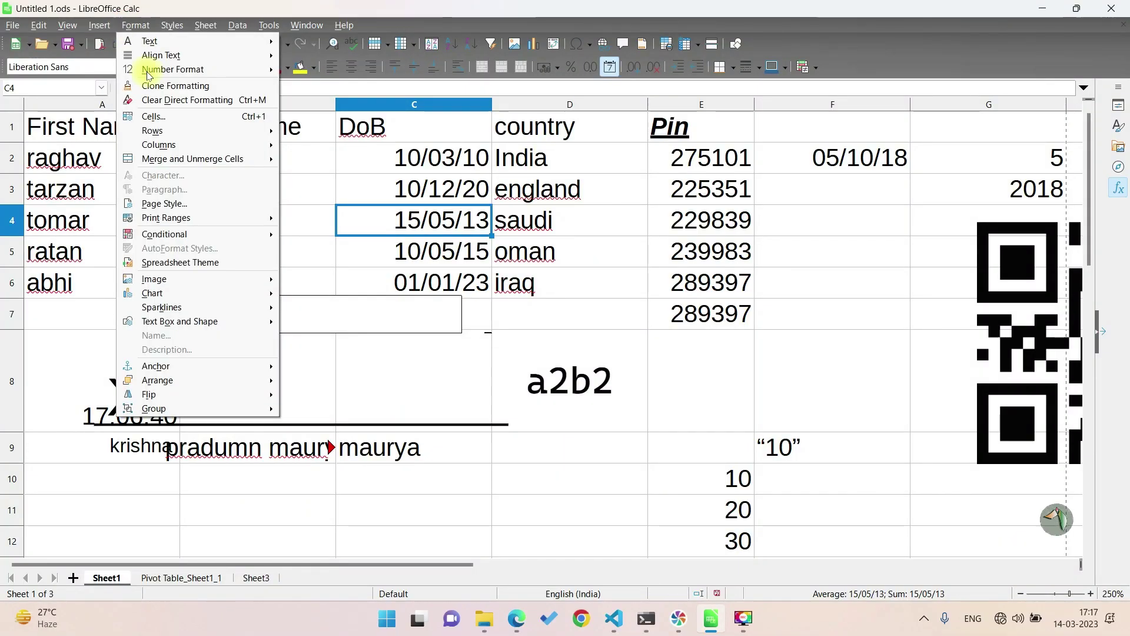
# Bring up the Default page style's paper settings and keep A4 as the paper size.
pyautogui.click(180, 203)
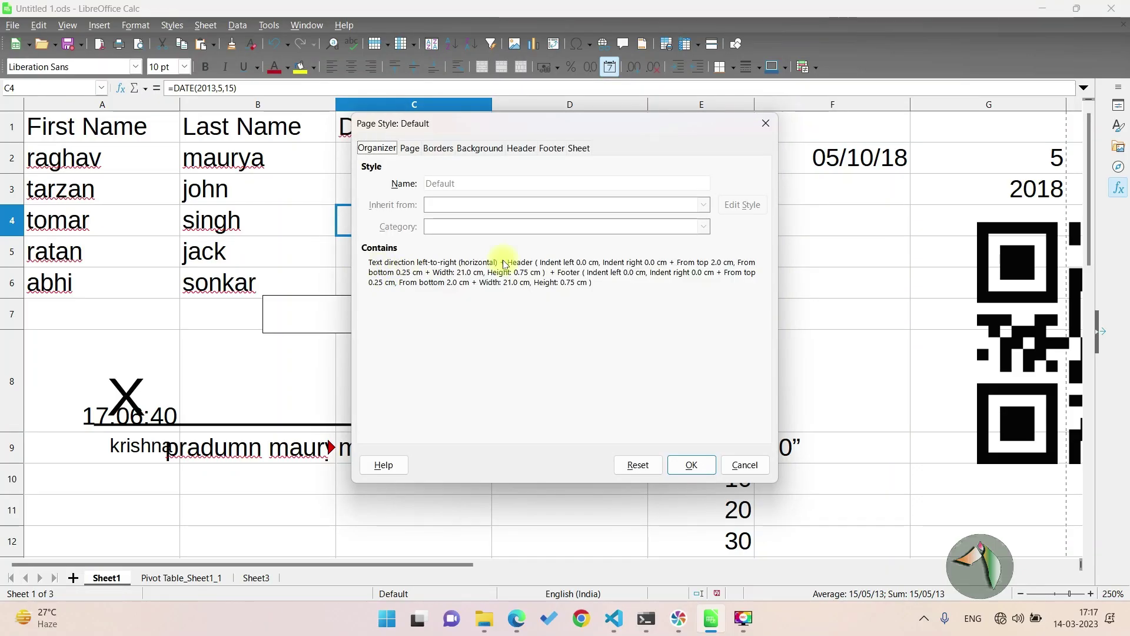
pyautogui.click(412, 150)
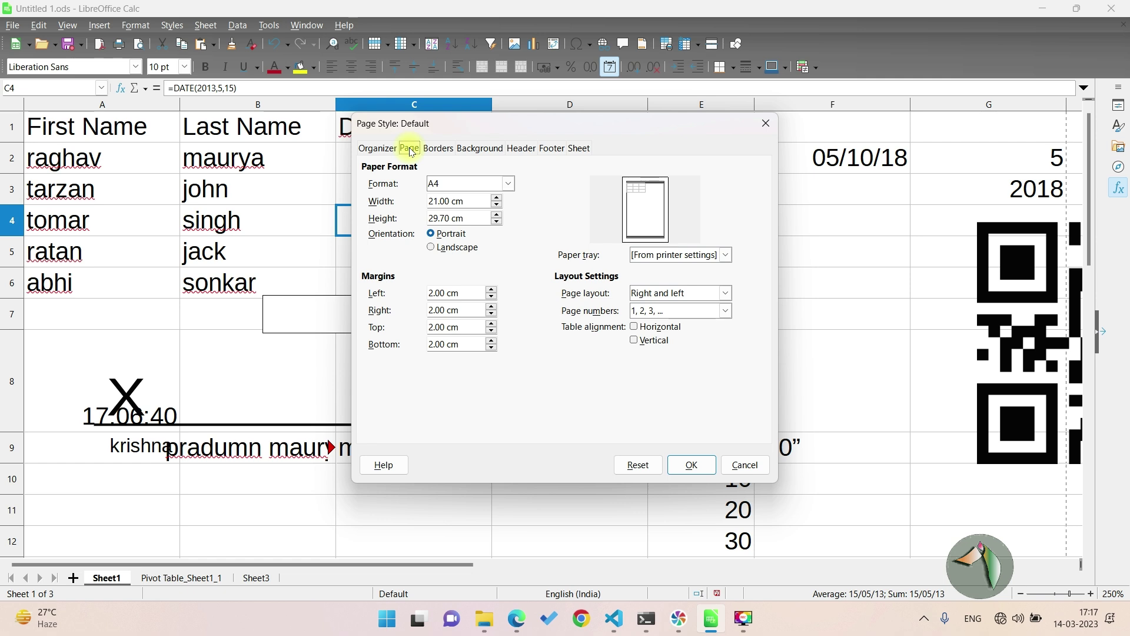
pyautogui.click(387, 150)
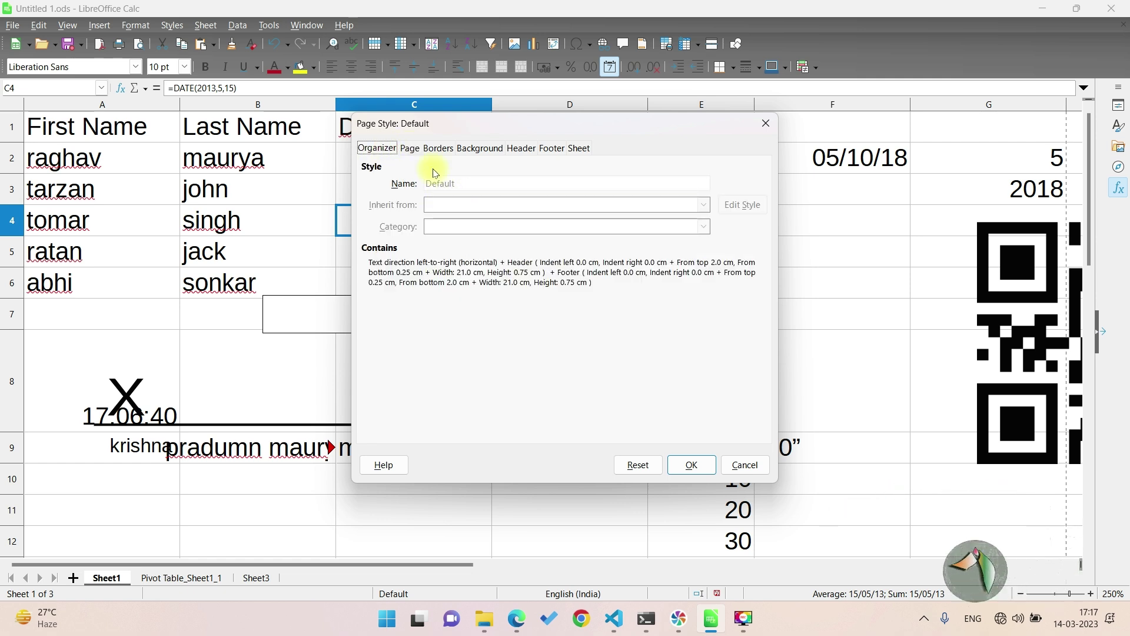
pyautogui.click(417, 153)
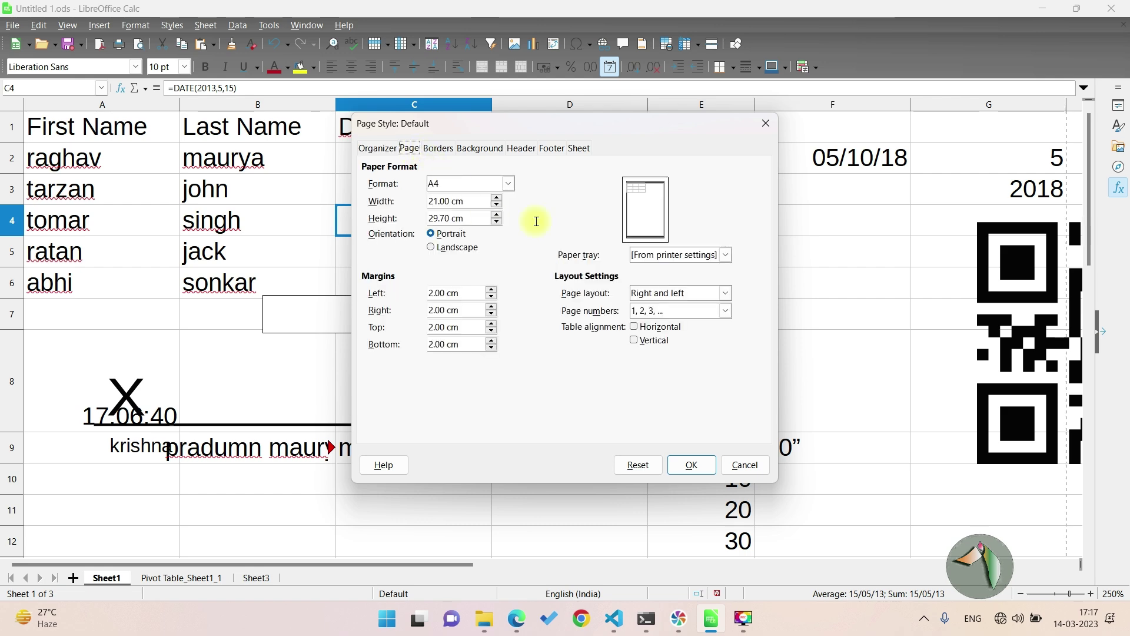
pyautogui.click(511, 185)
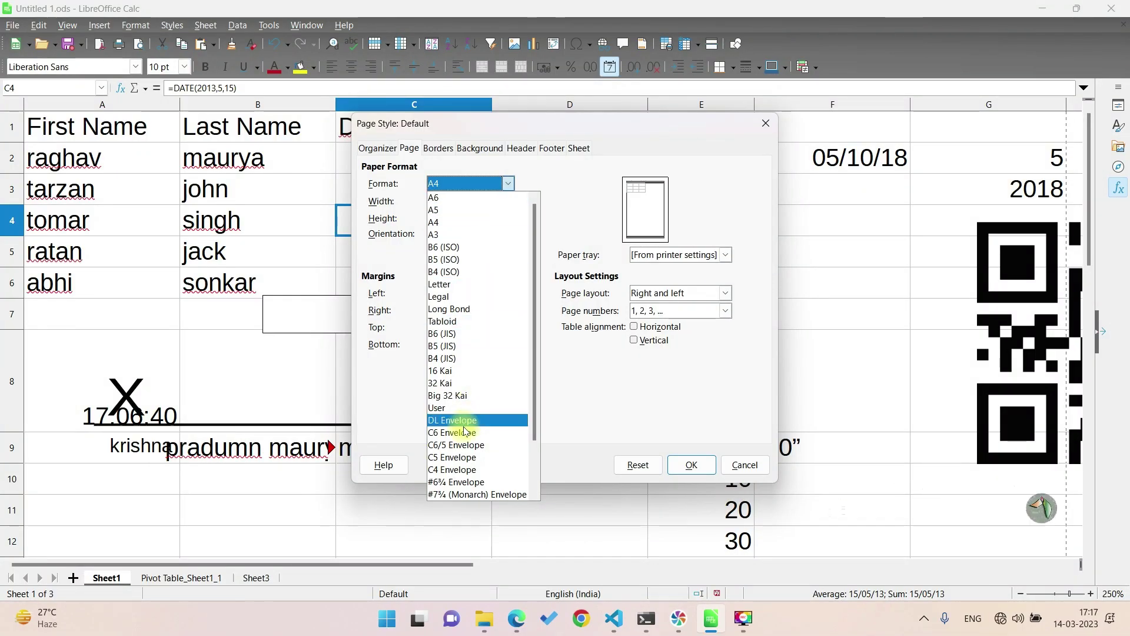
pyautogui.click(461, 224)
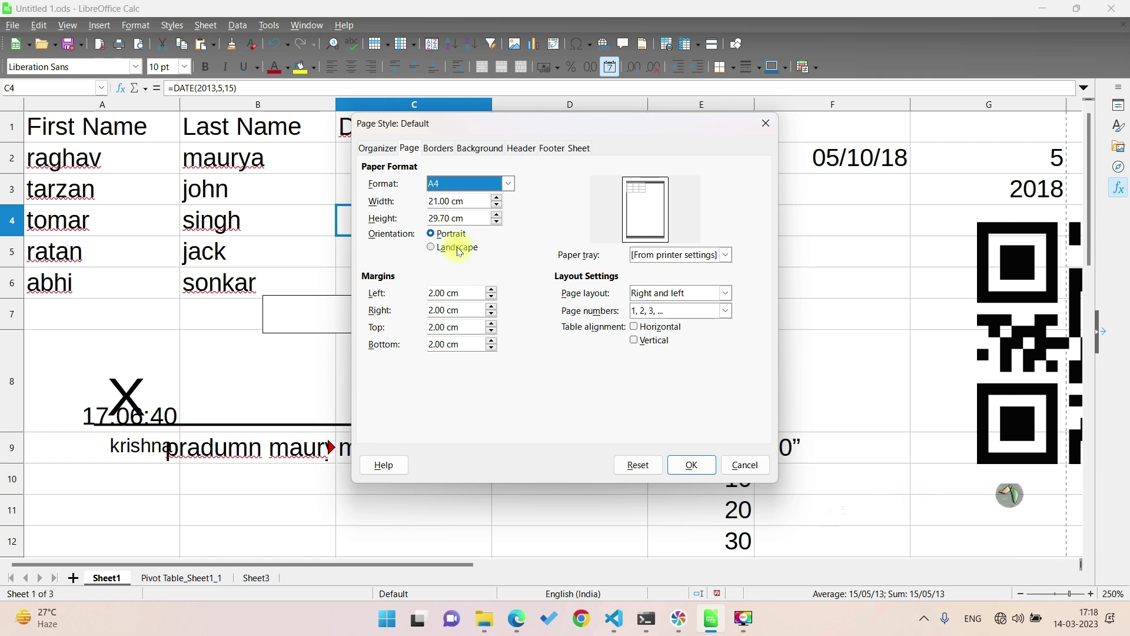
# Switch the page to Landscape orientation, then back to Portrait.
pyautogui.click(459, 248)
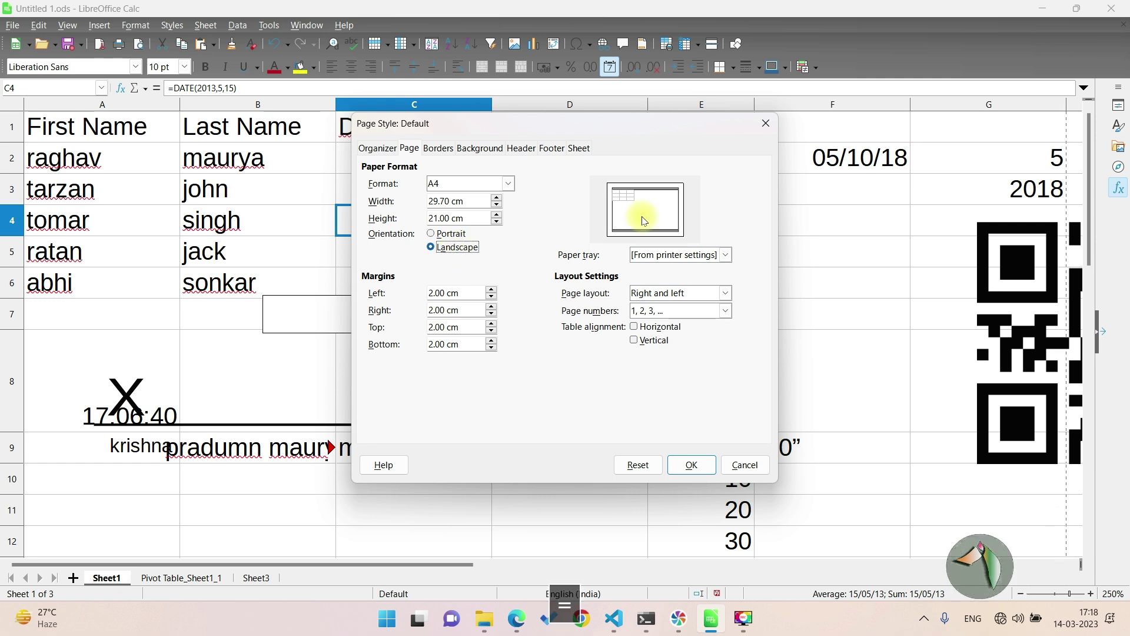
pyautogui.press('super+plus')
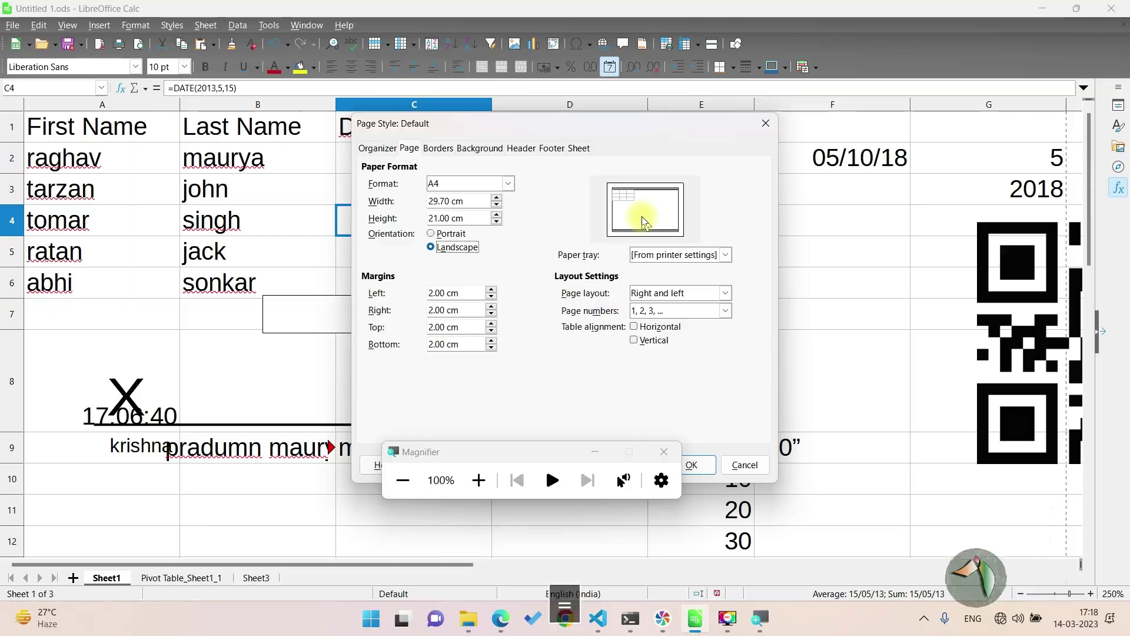
pyautogui.press('super+plus')
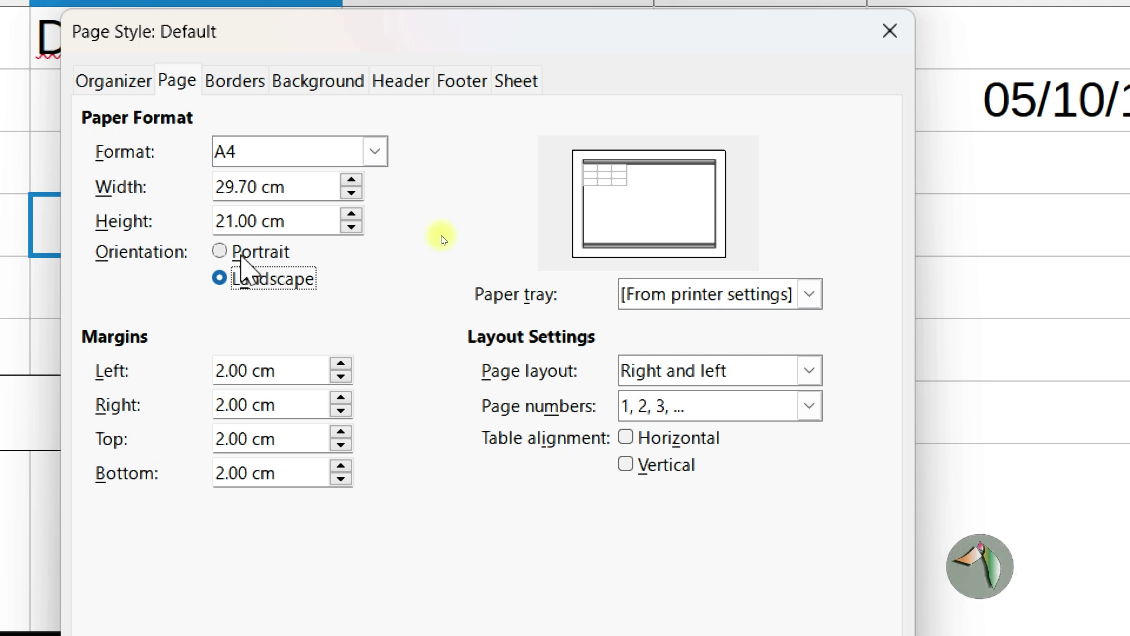
pyautogui.click(241, 254)
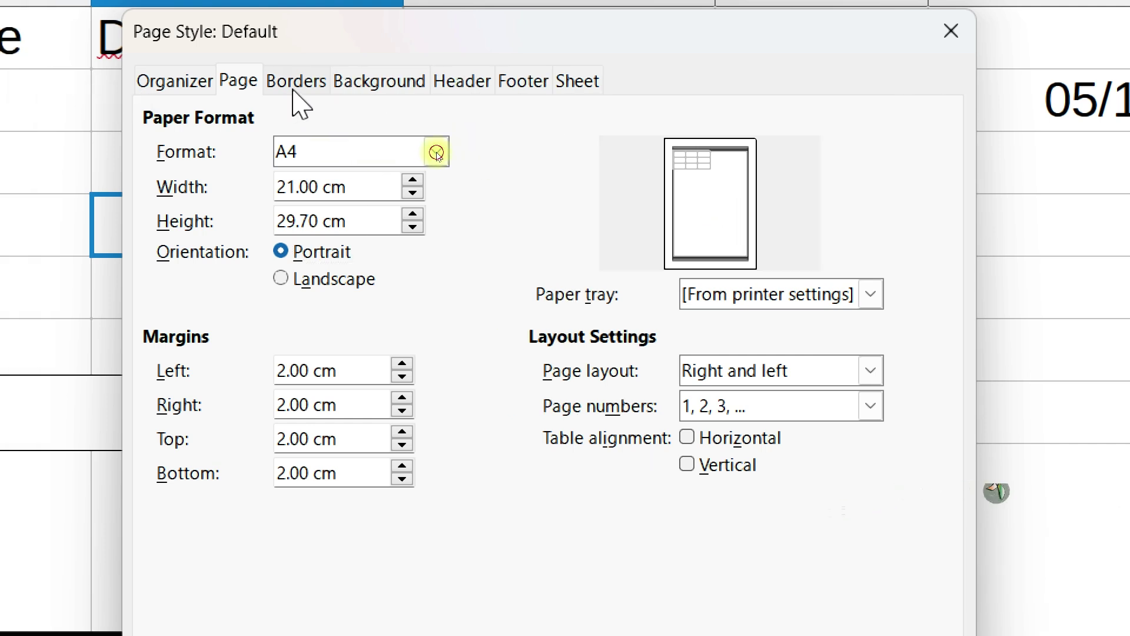
# Give the page an all-sides Light Red 4 double-line border at hairline width.
pyautogui.click(295, 82)
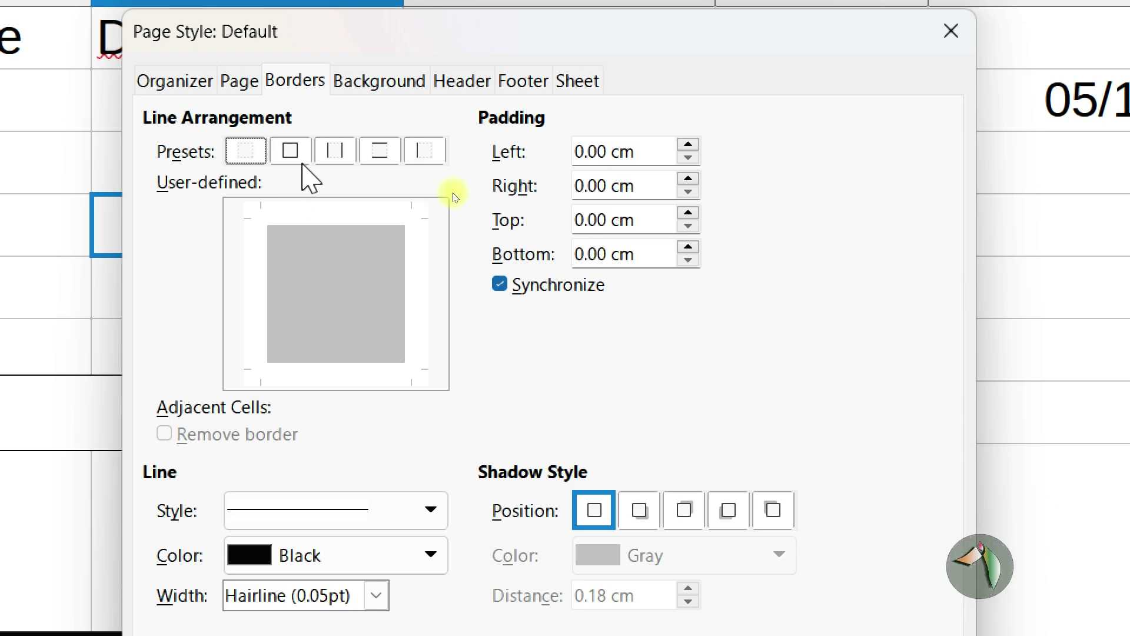
pyautogui.click(291, 155)
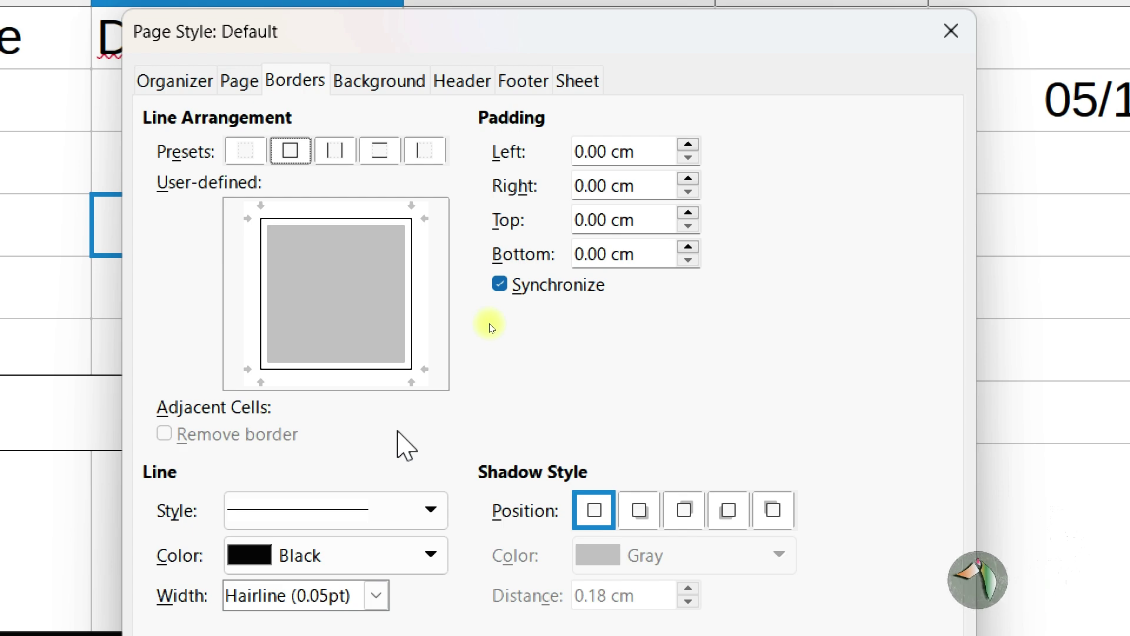
pyautogui.click(427, 554)
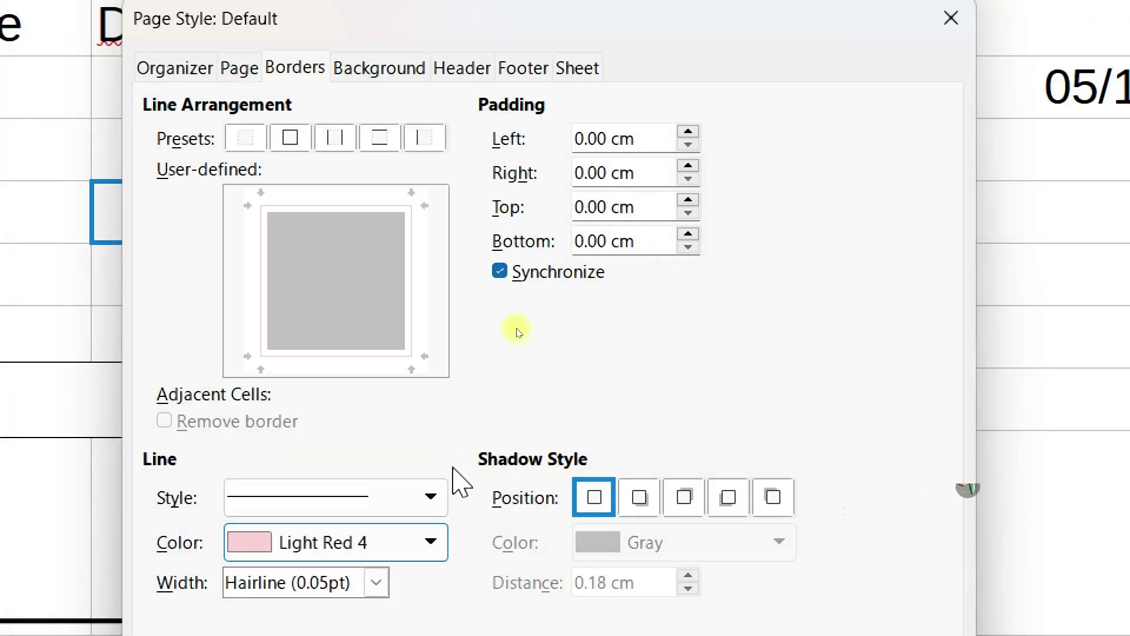
pyautogui.click(429, 497)
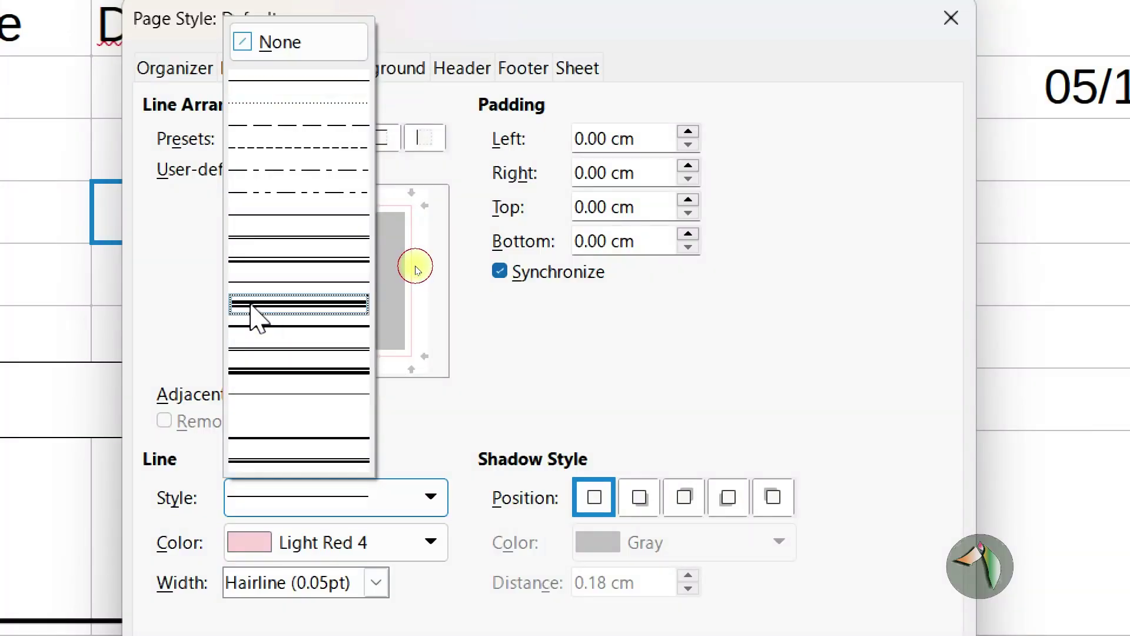
pyautogui.click(251, 305)
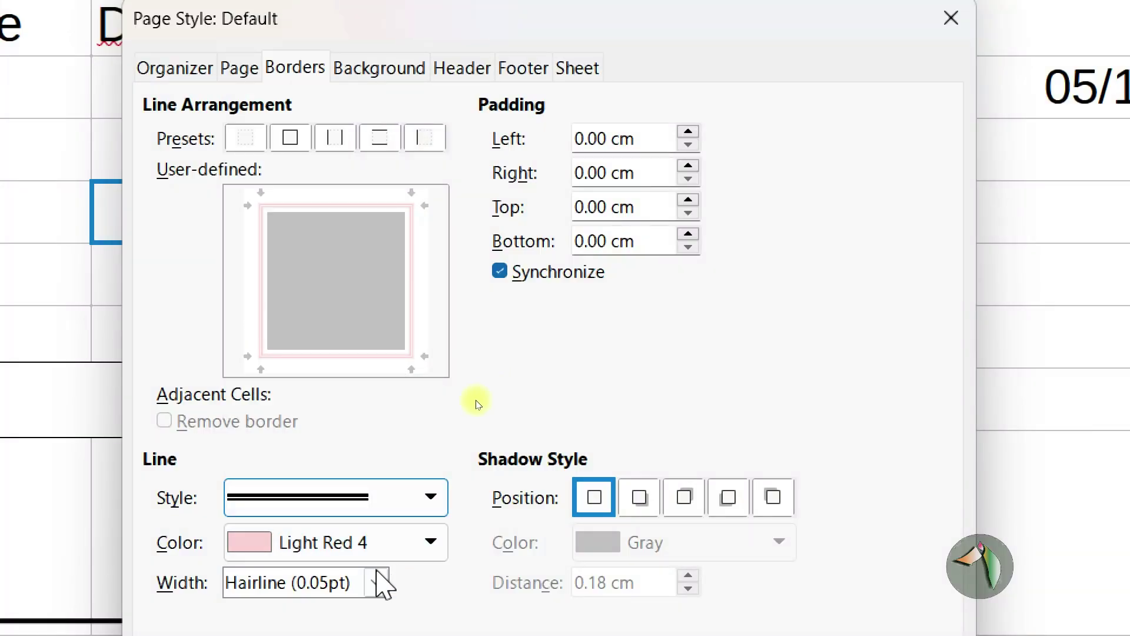
pyautogui.click(376, 582)
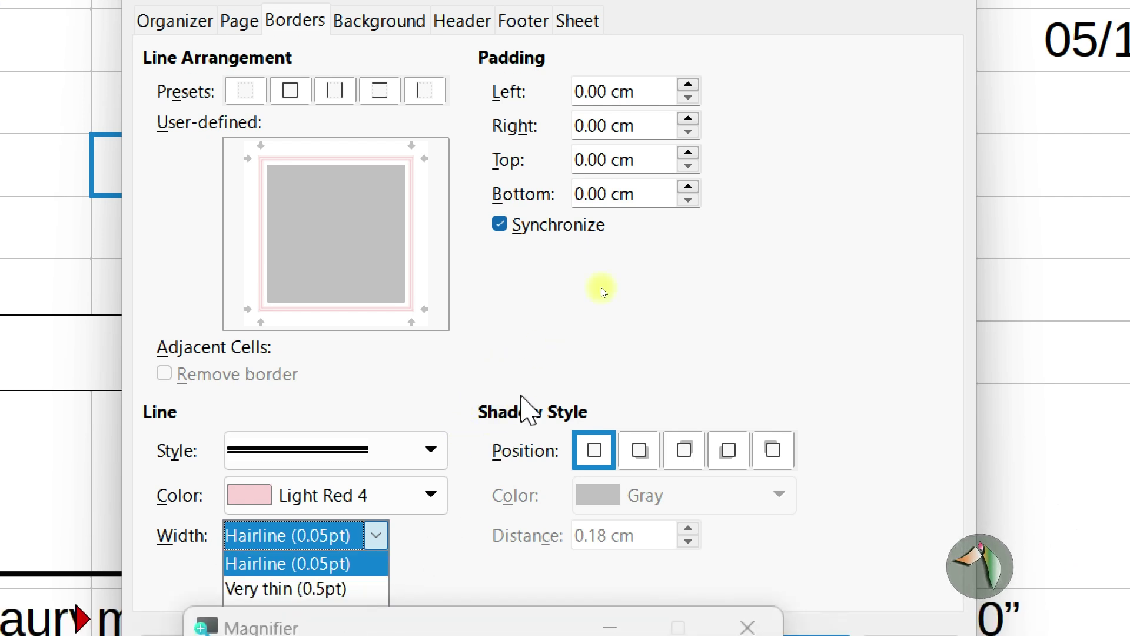
pyautogui.click(647, 266)
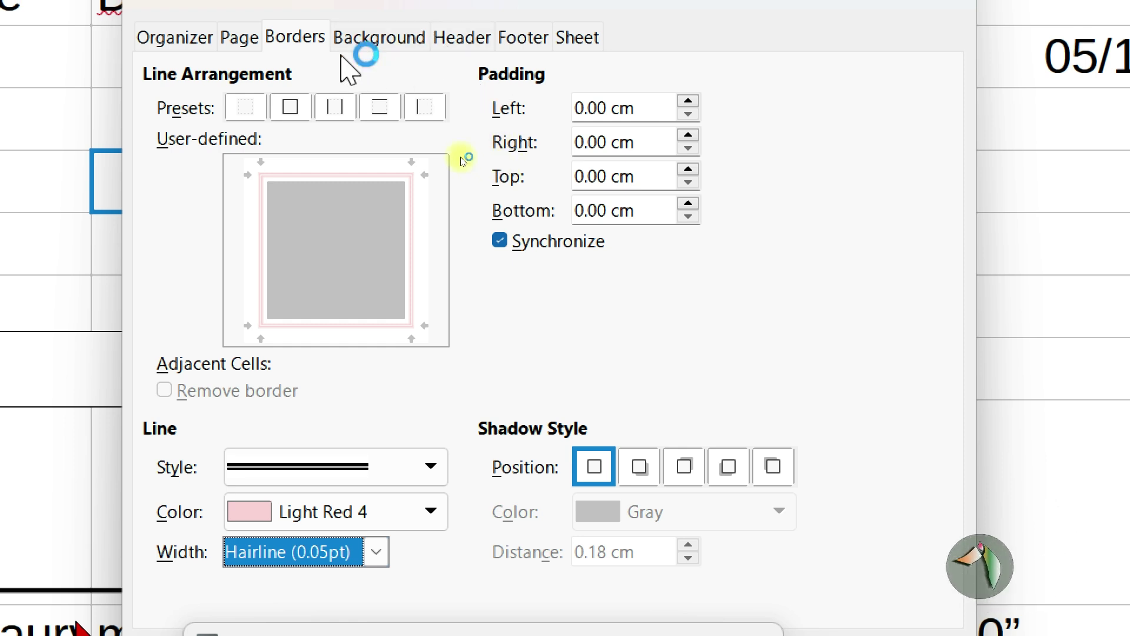
pyautogui.click(370, 40)
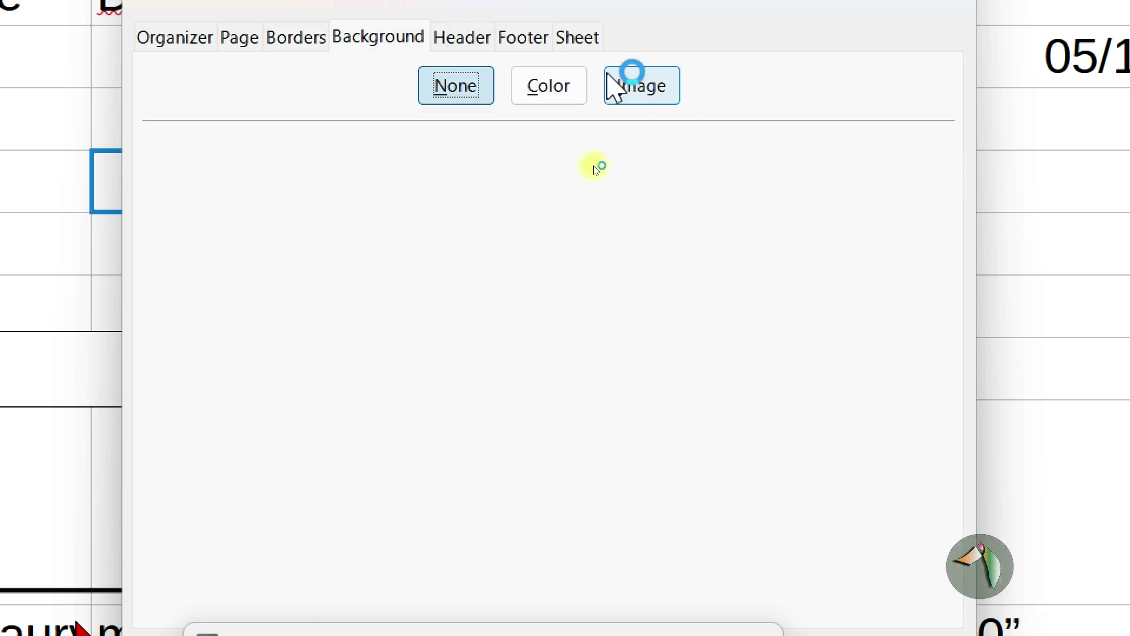
# Set a Light Gray 4 page background, review Header, Footer and Sheet settings, then close.
pyautogui.click(548, 88)
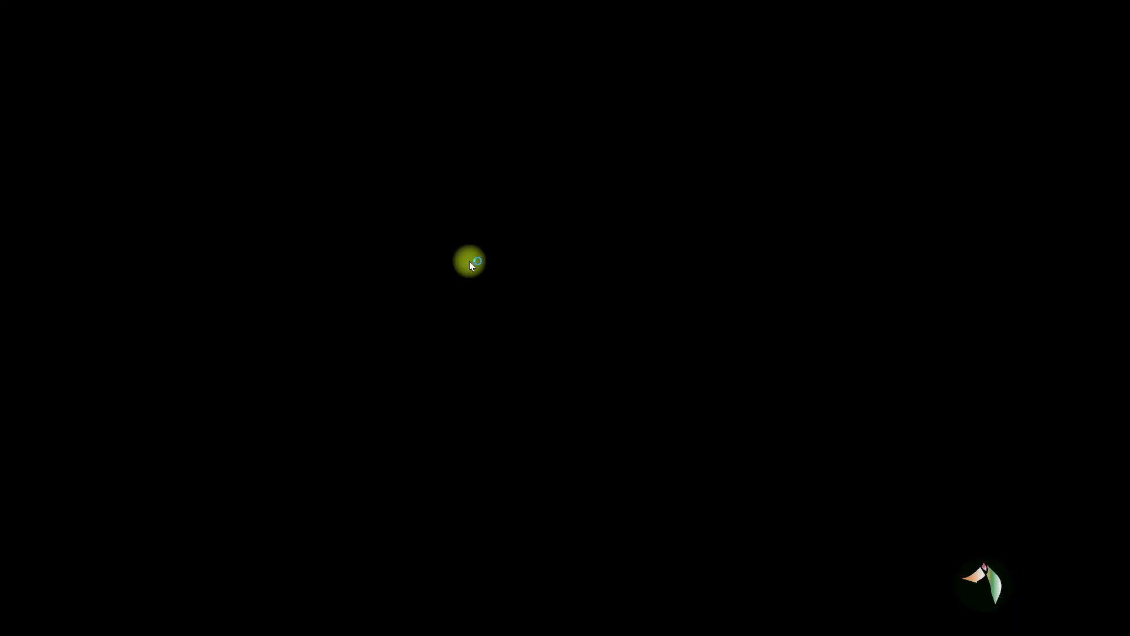
pyautogui.click(371, 227)
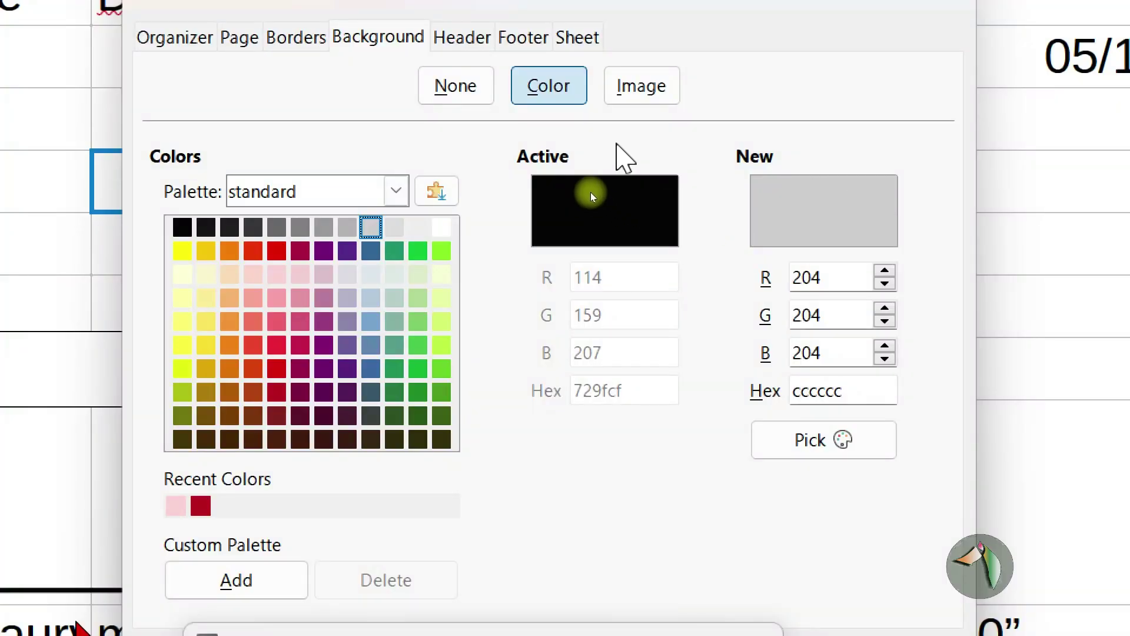
pyautogui.click(459, 36)
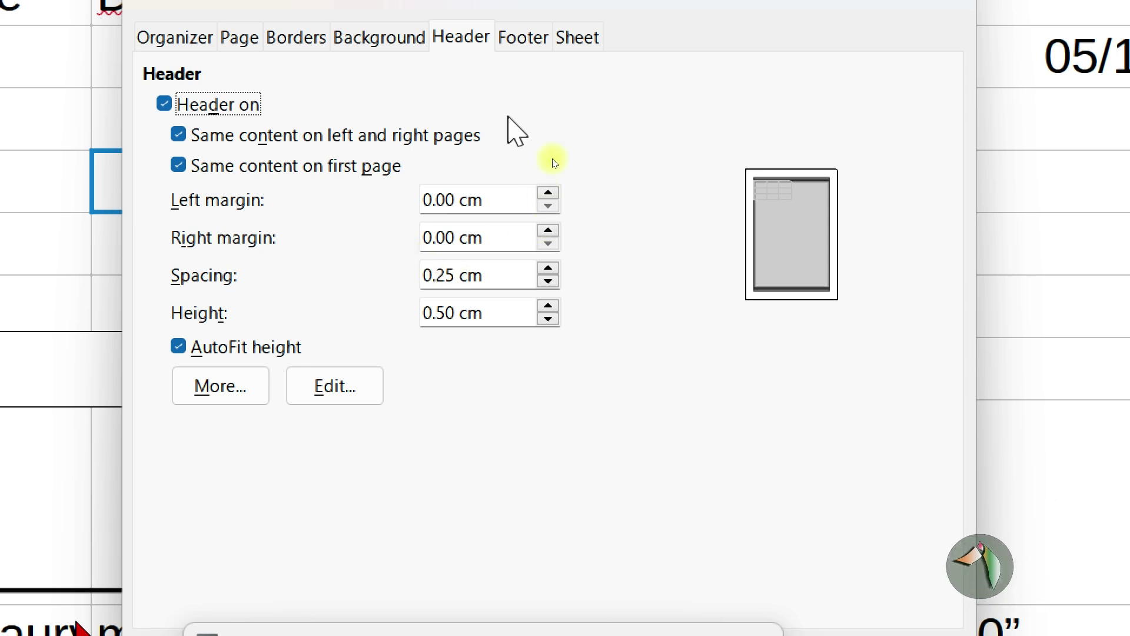
pyautogui.click(523, 37)
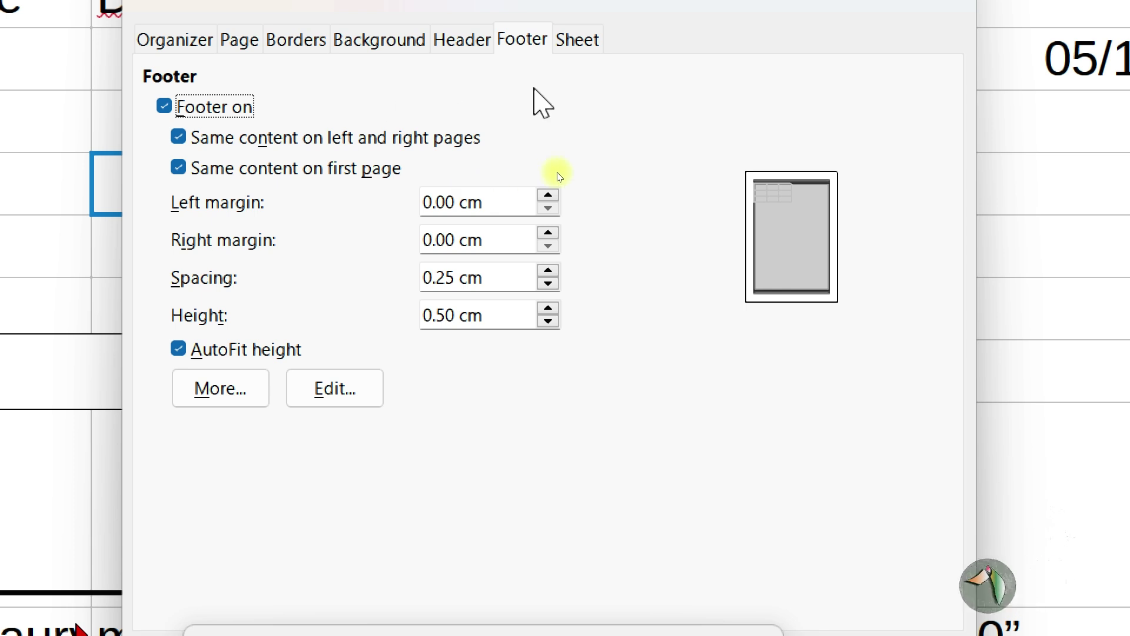
pyautogui.click(578, 39)
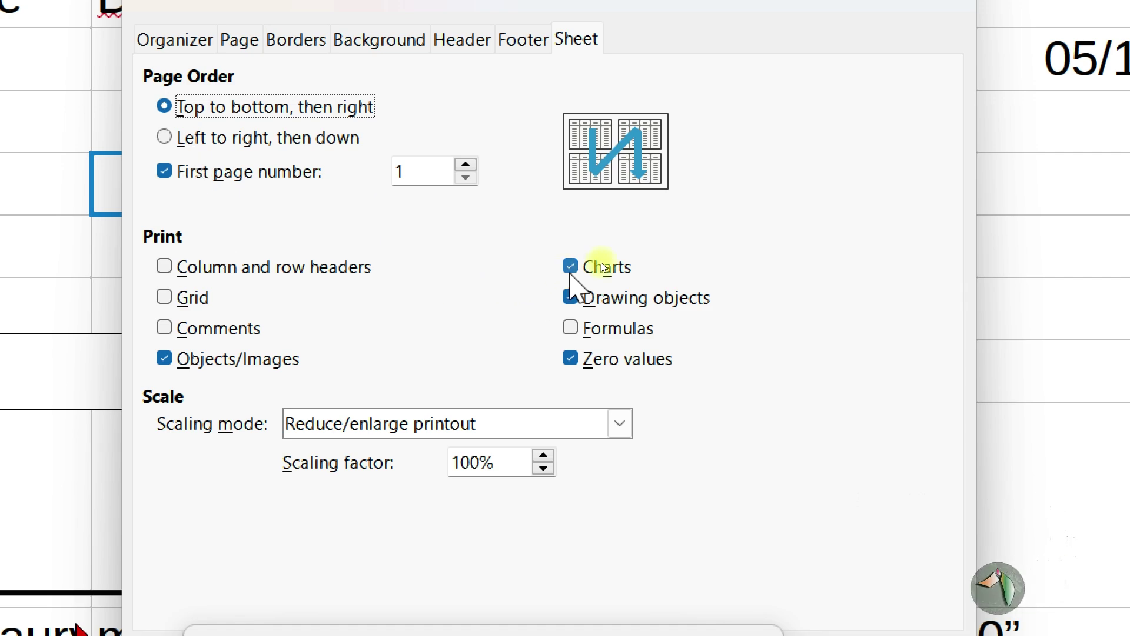
pyautogui.press('Escape')
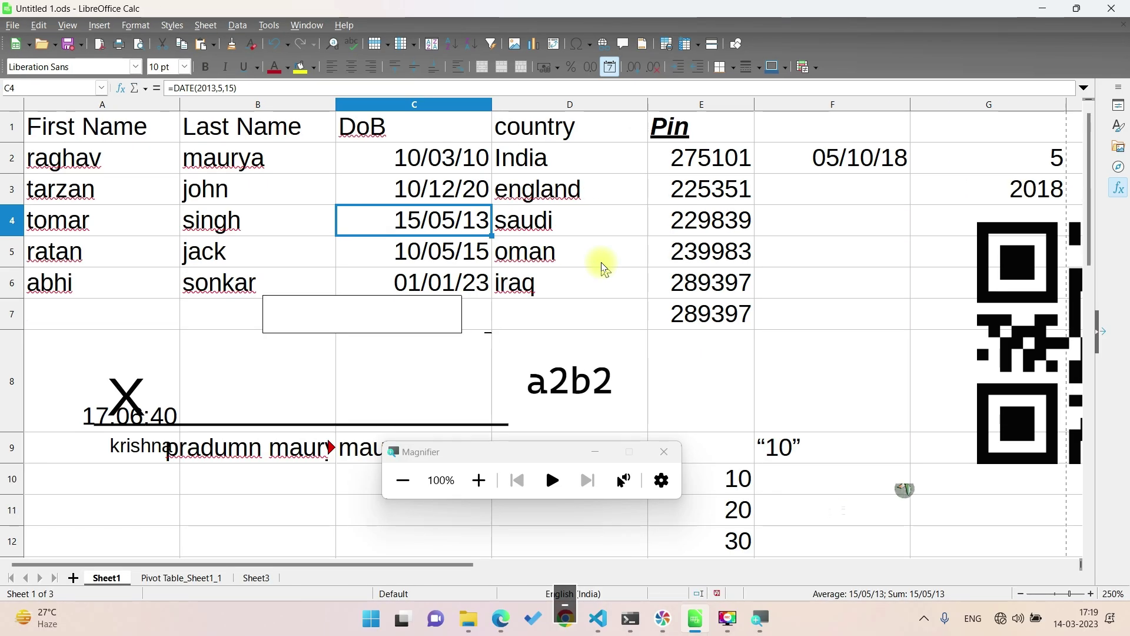
# Close the Magnifier window and select the iraq cell D6.
pyautogui.click(580, 412)
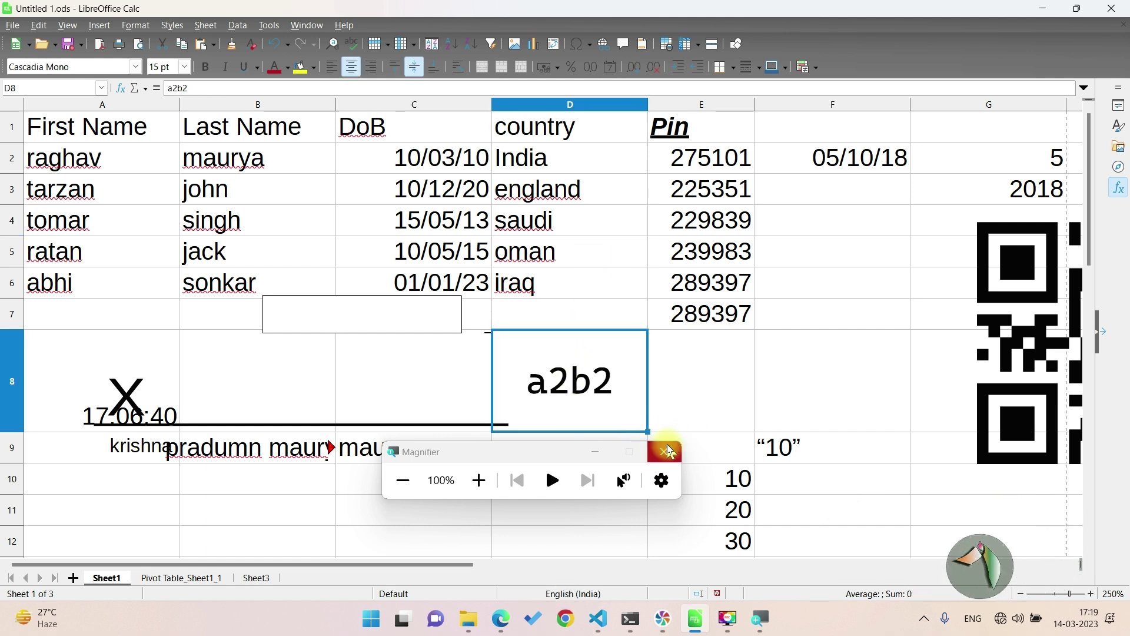
pyautogui.click(670, 451)
pyautogui.click(568, 278)
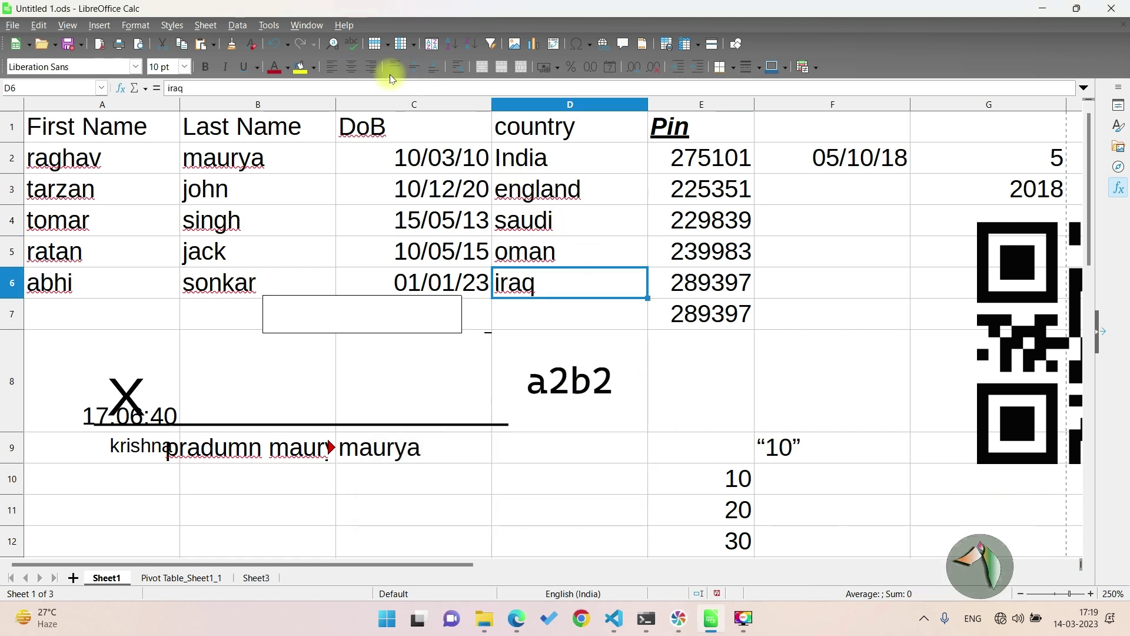
pyautogui.click(136, 25)
pyautogui.moveTo(166, 218)
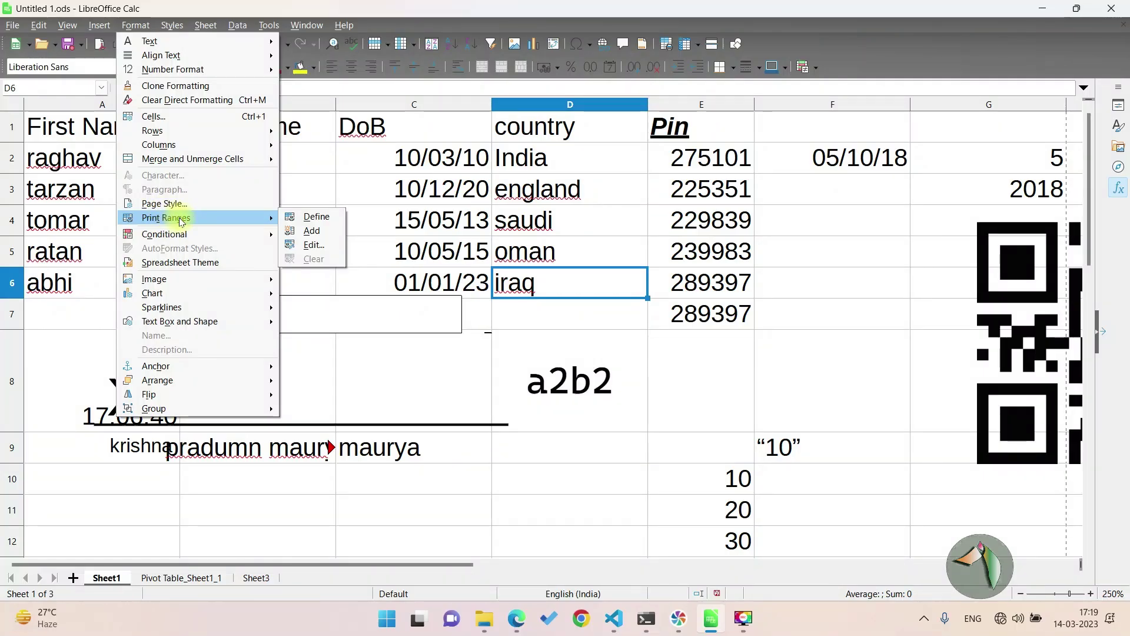
pyautogui.click(522, 206)
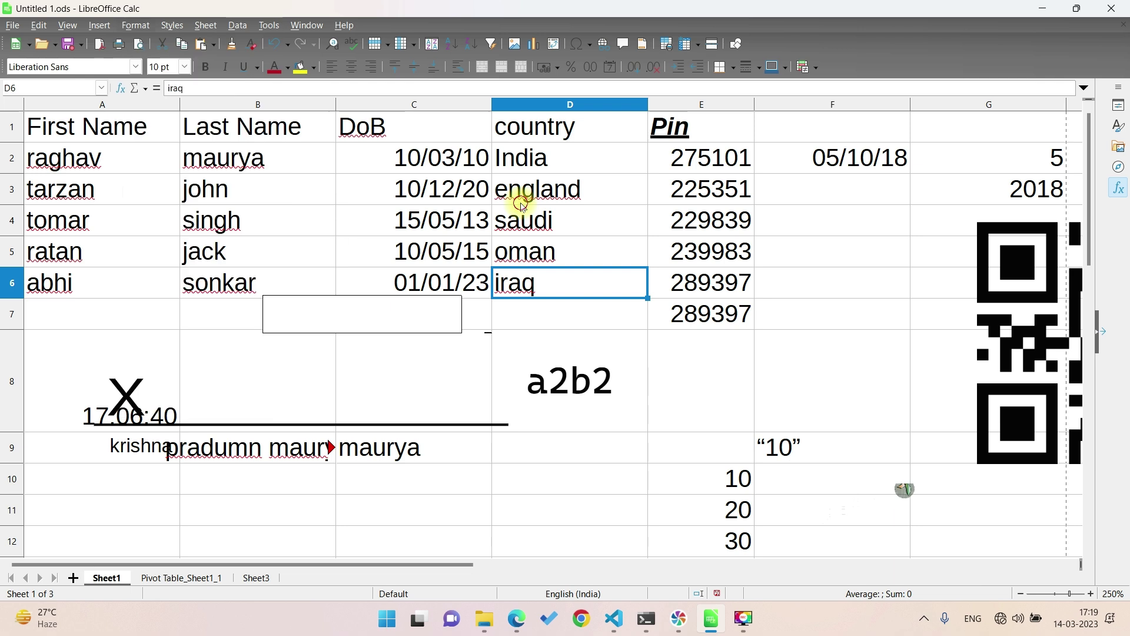
# Name the contact table range A1:E6 'newdata' through the Name Box.
pyautogui.moveTo(51, 121)
pyautogui.mouseDown()
pyautogui.moveTo(548, 276)
pyautogui.moveTo(717, 283)
pyautogui.mouseUp()
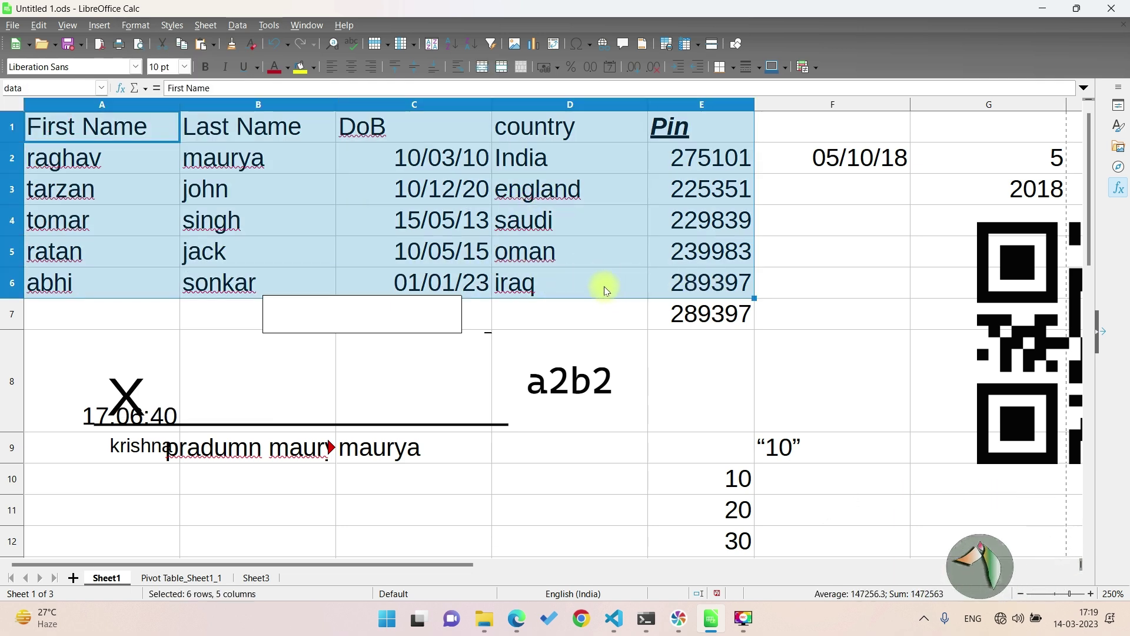
pyautogui.click(57, 90)
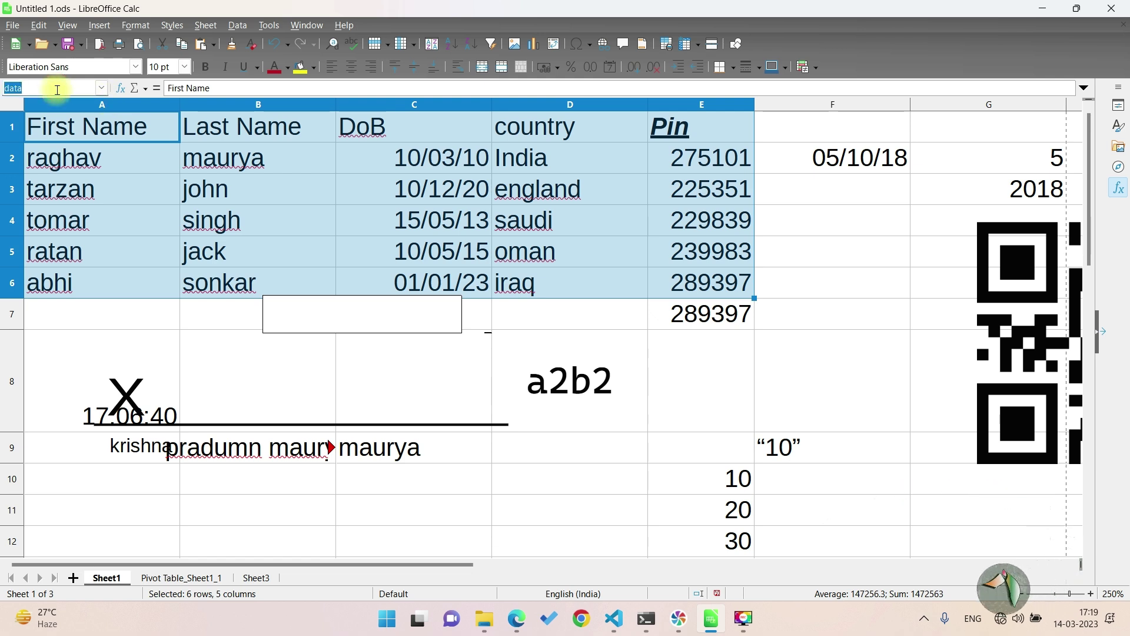
pyautogui.press('BackSpace')
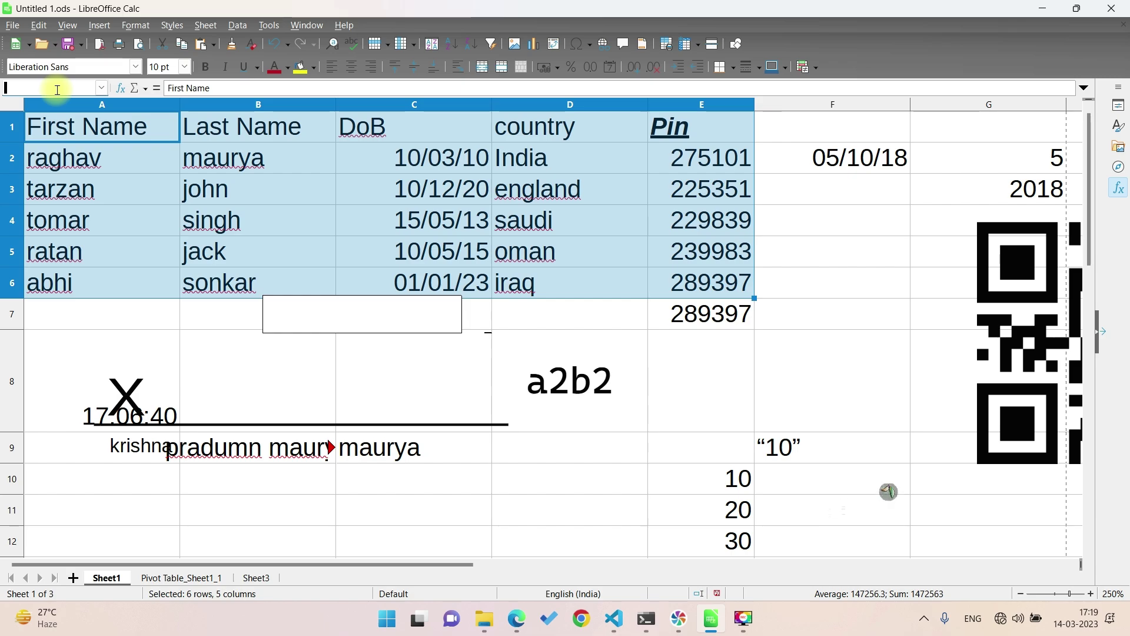
pyautogui.write('d')
pyautogui.press('BackSpace')
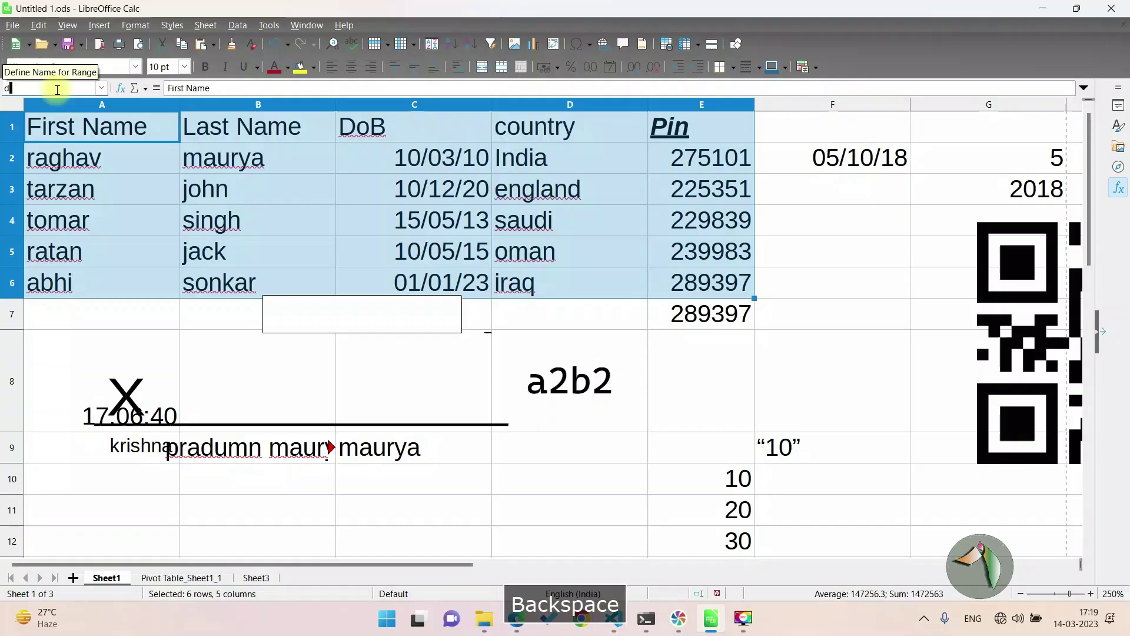
pyautogui.write('newdata')
pyautogui.press('Return')
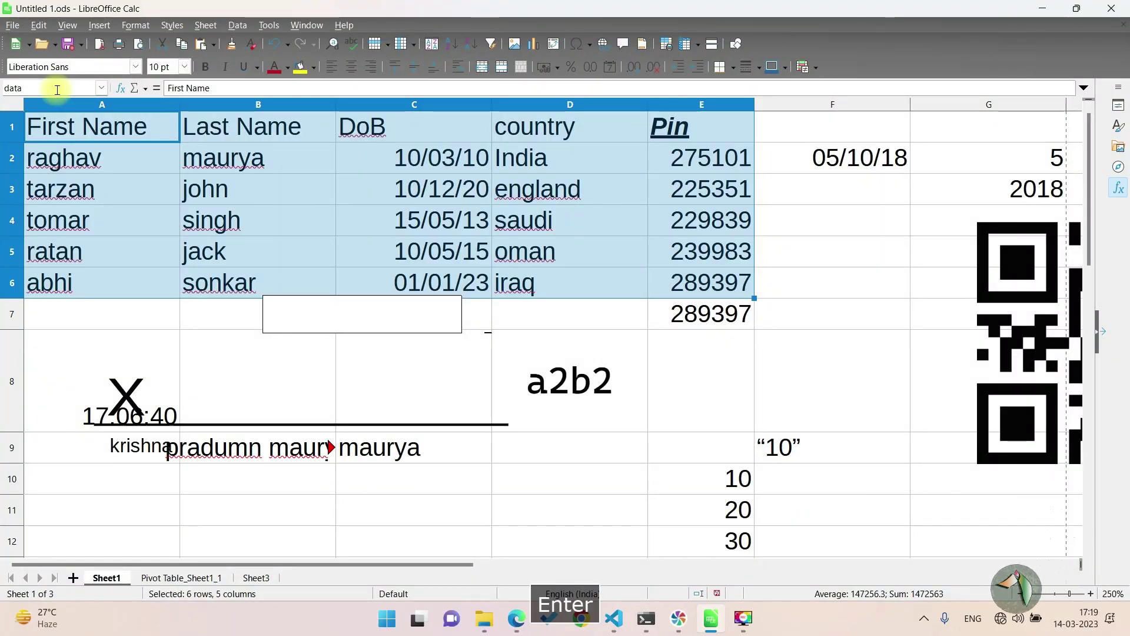
# Reselect A1:E6 and confirm the newdata range name once more.
pyautogui.click(304, 210)
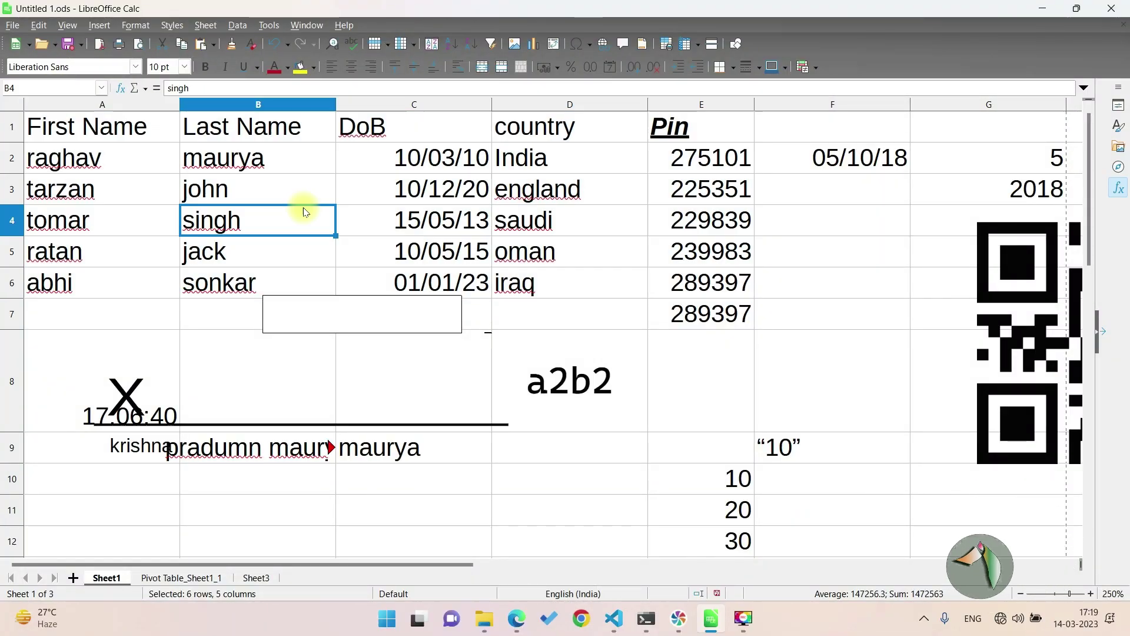
pyautogui.click(471, 209)
pyautogui.moveTo(131, 129)
pyautogui.mouseDown()
pyautogui.moveTo(316, 192)
pyautogui.moveTo(687, 263)
pyautogui.moveTo(714, 295)
pyautogui.mouseUp()
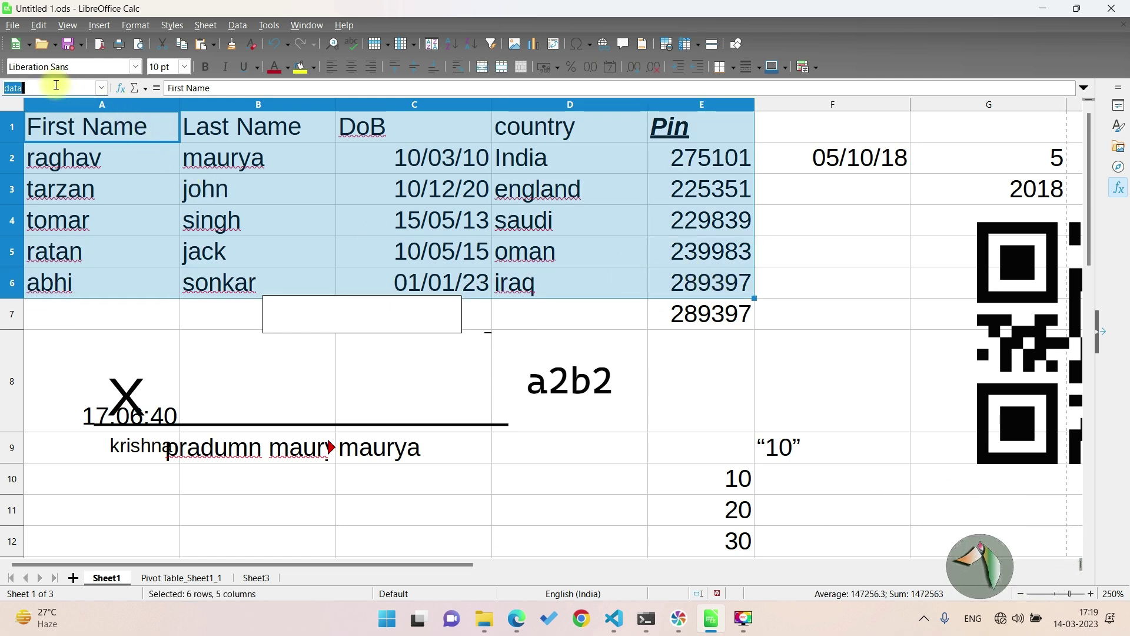
pyautogui.press('BackSpace')
pyautogui.write('new')
pyautogui.press('Return')
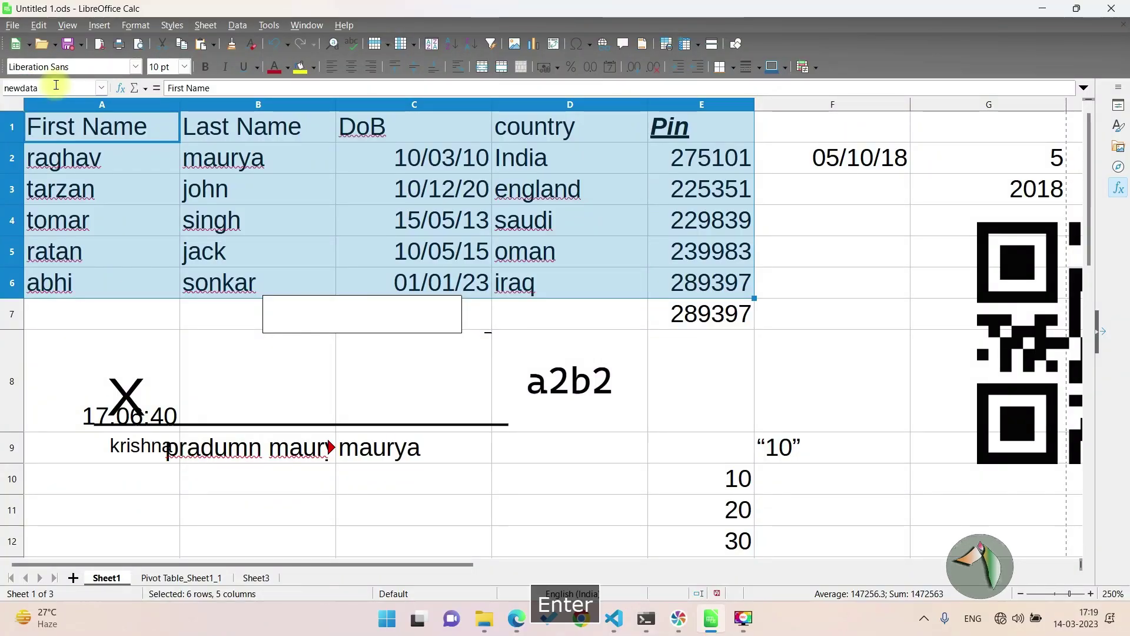
pyautogui.click(786, 279)
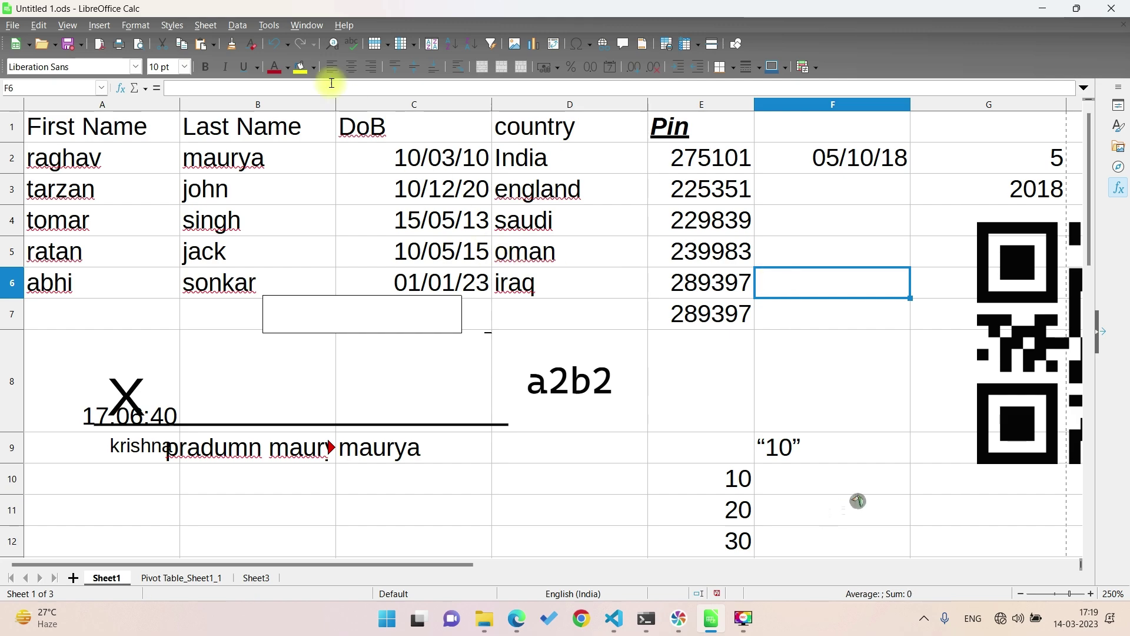
pyautogui.click(134, 25)
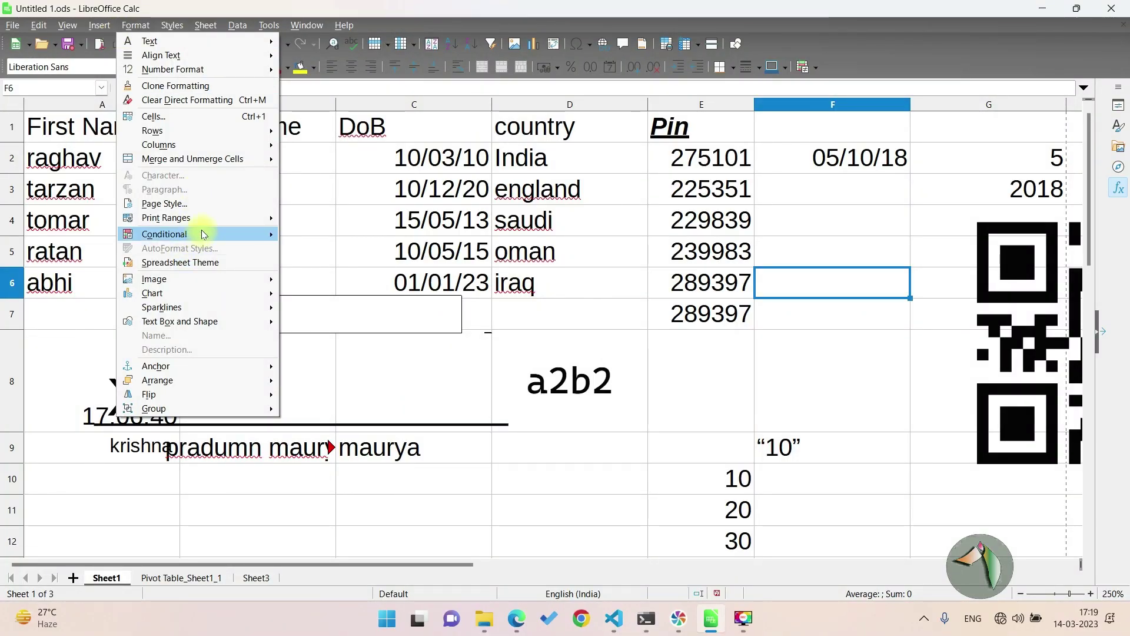
pyautogui.moveTo(166, 217)
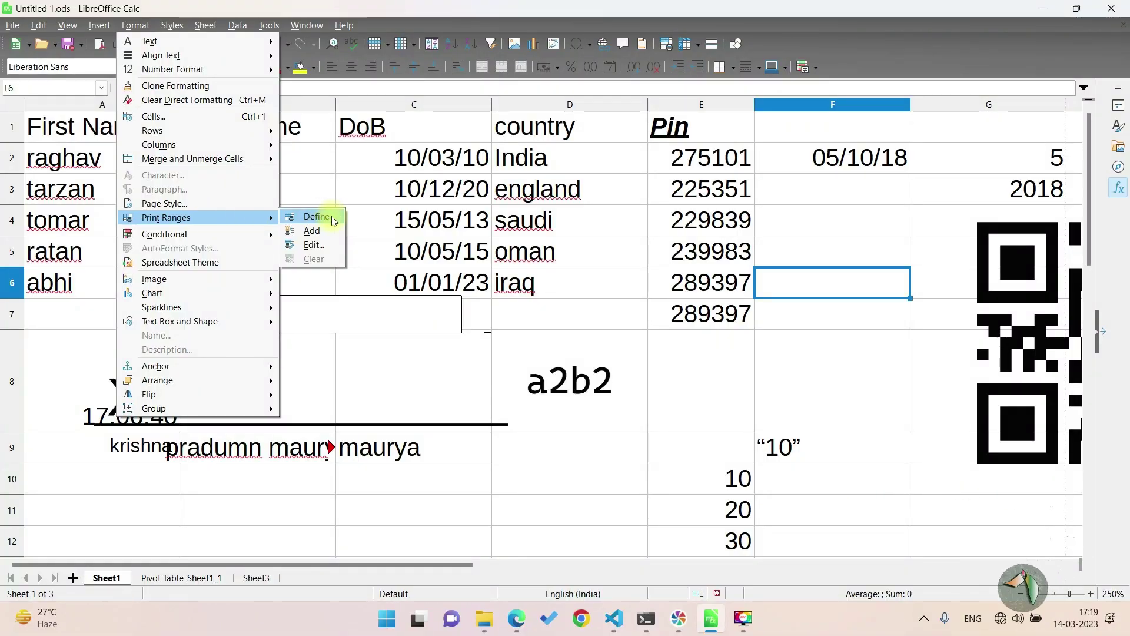
pyautogui.click(324, 246)
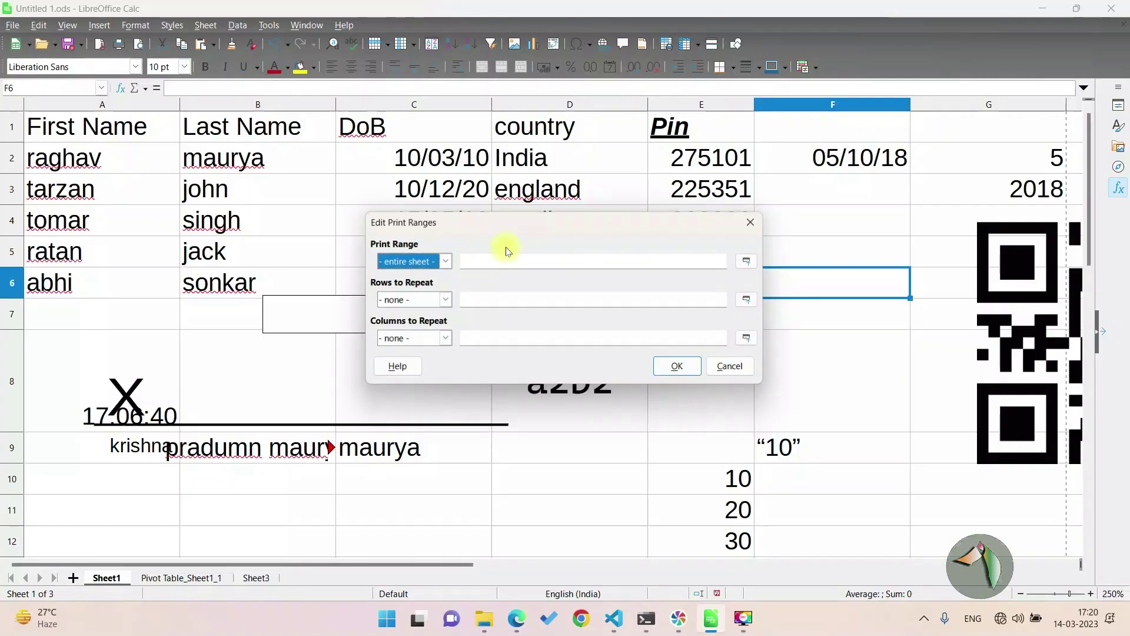
pyautogui.click(447, 268)
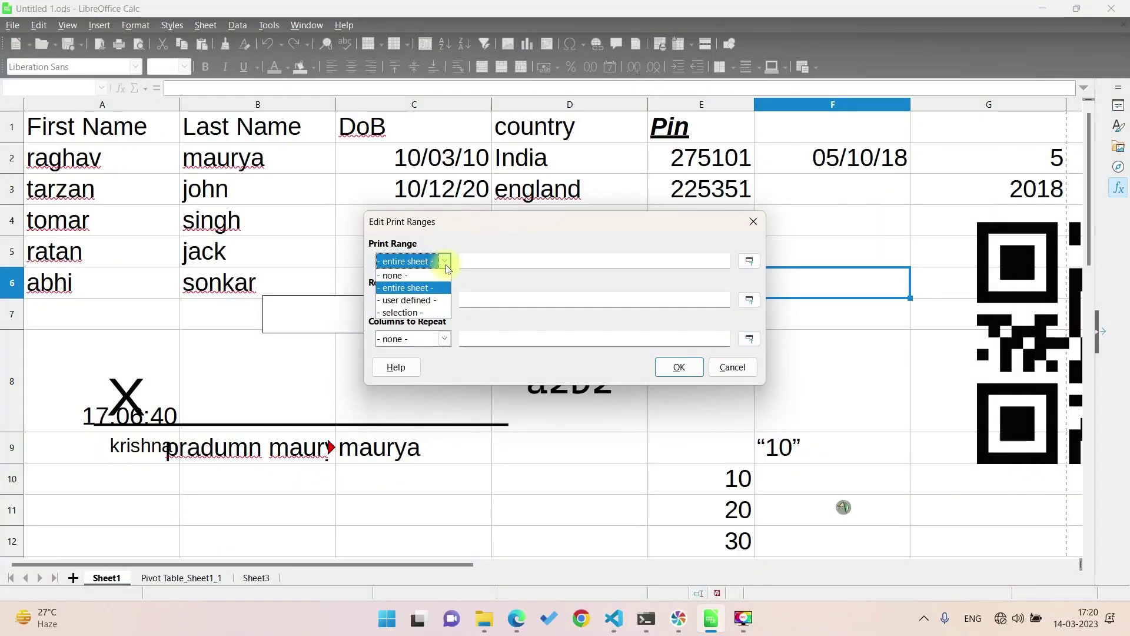
pyautogui.click(643, 253)
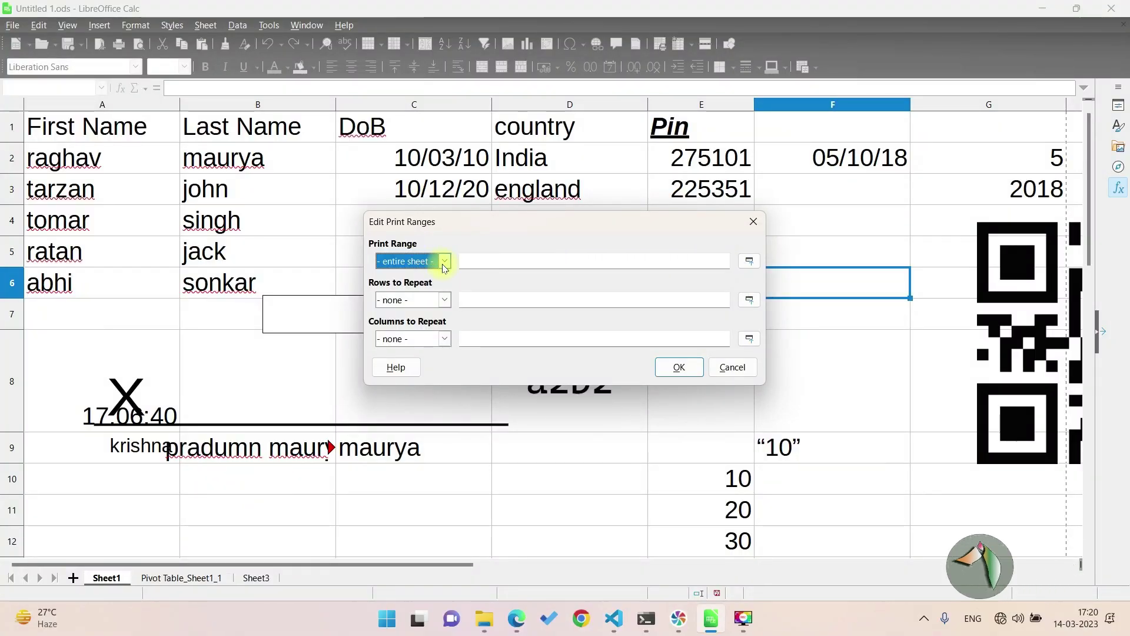
pyautogui.click(444, 261)
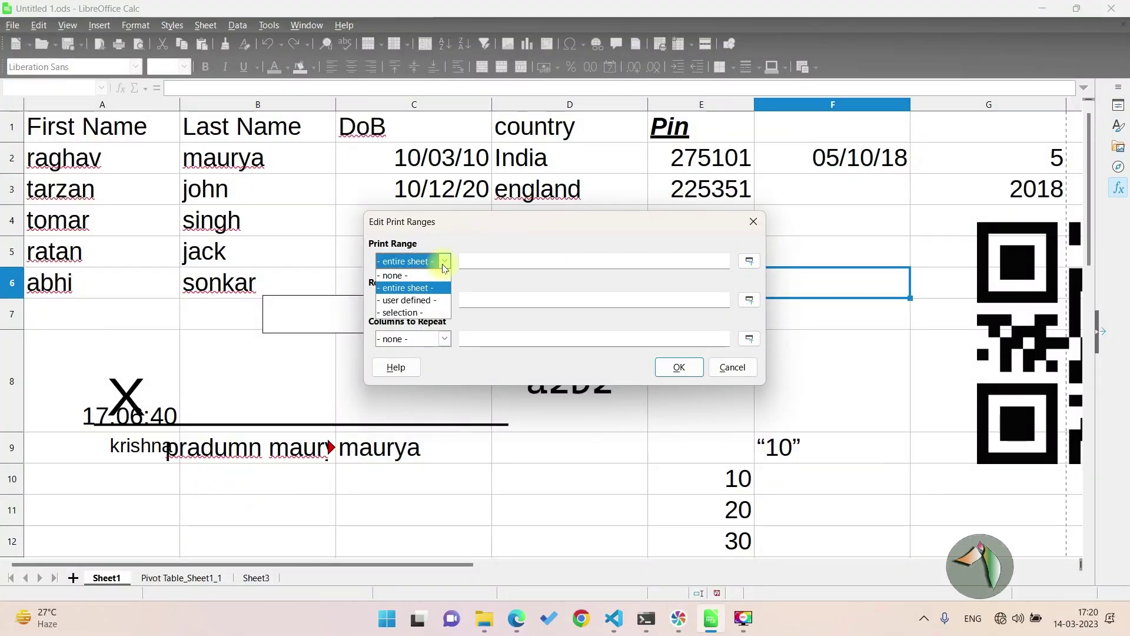
pyautogui.click(410, 303)
pyautogui.click(445, 301)
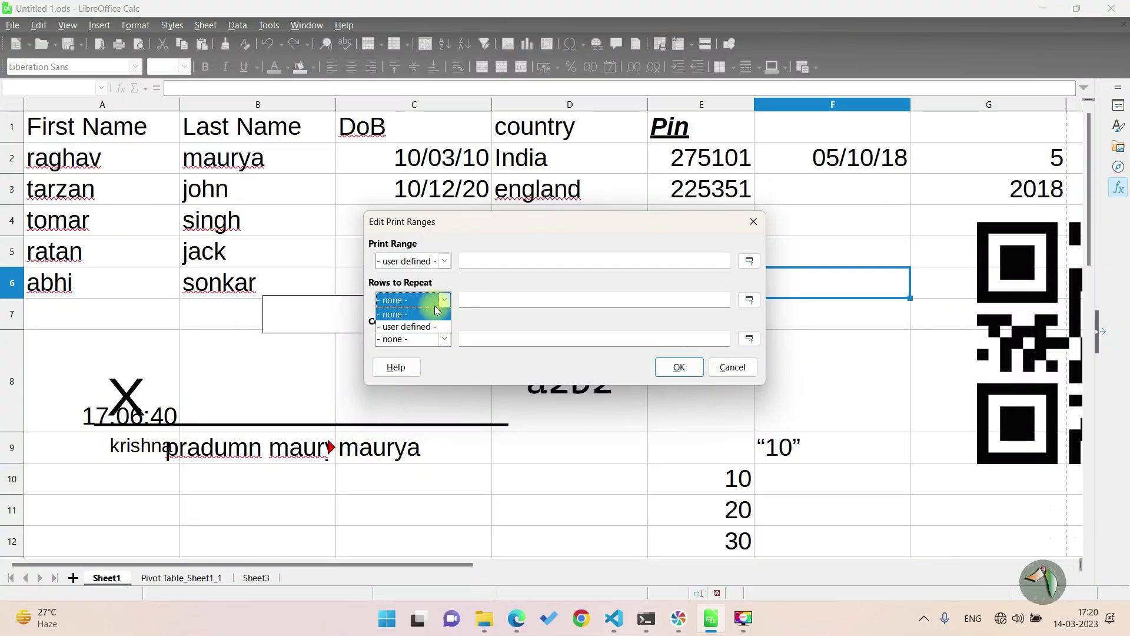
pyautogui.click(416, 328)
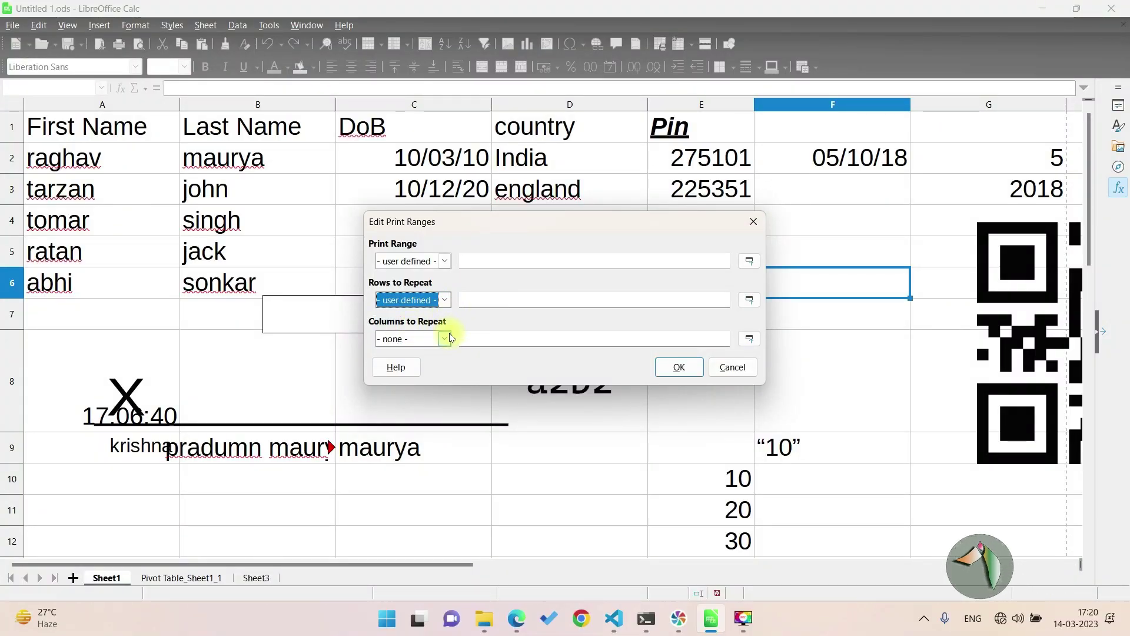
pyautogui.click(745, 368)
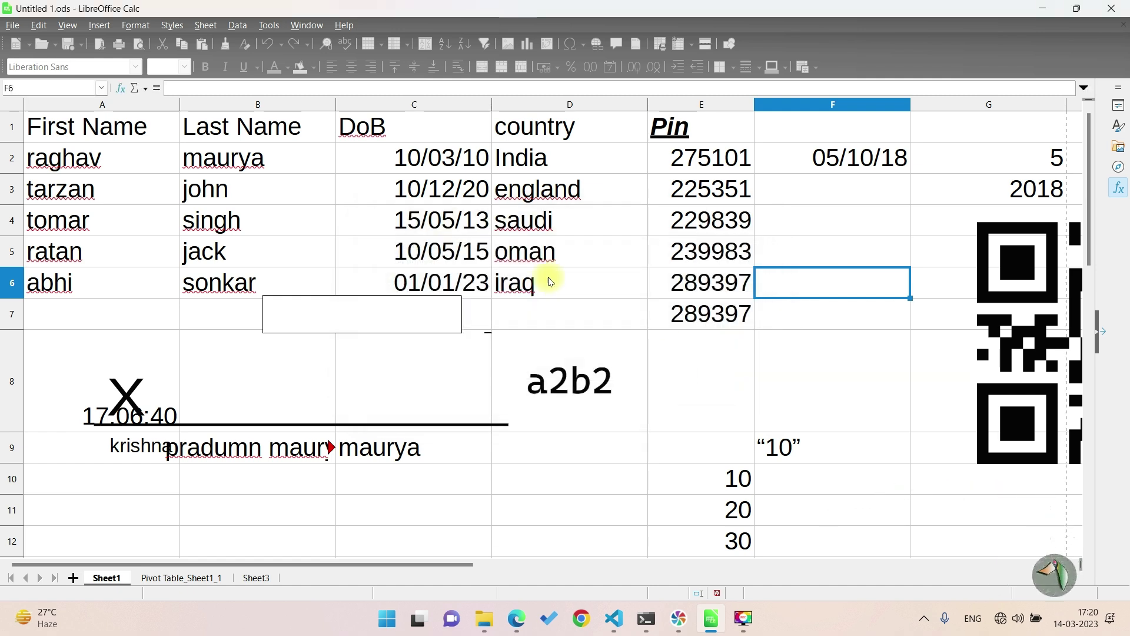
# Select the six Pin values E2:E7, 275101 to 289397, for conditional formatting.
pyautogui.click(146, 28)
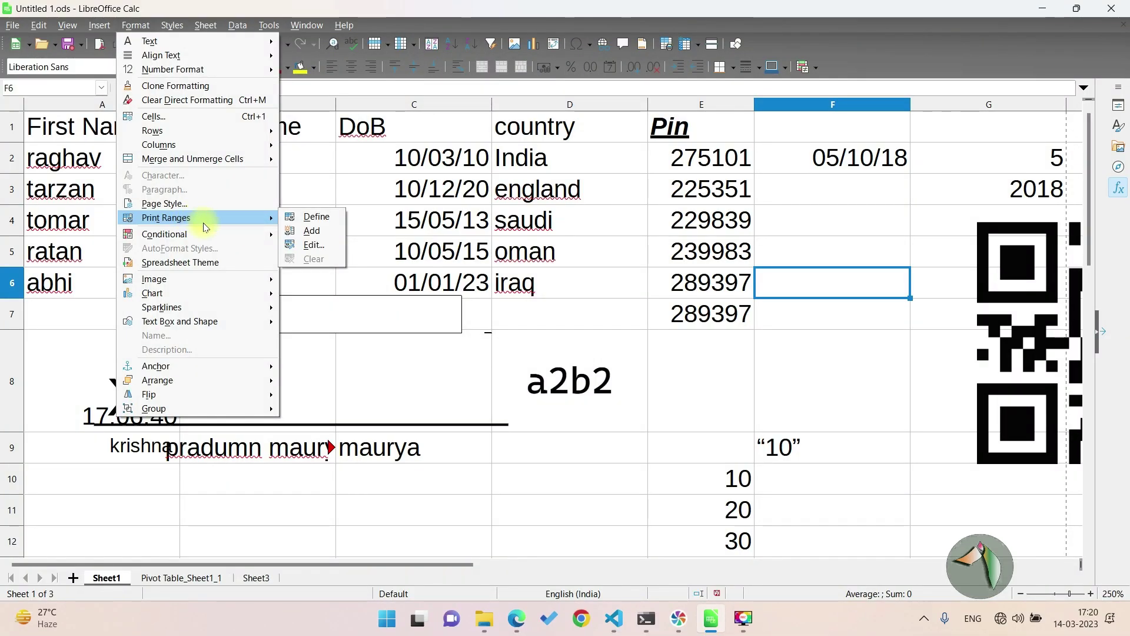
pyautogui.moveTo(164, 234)
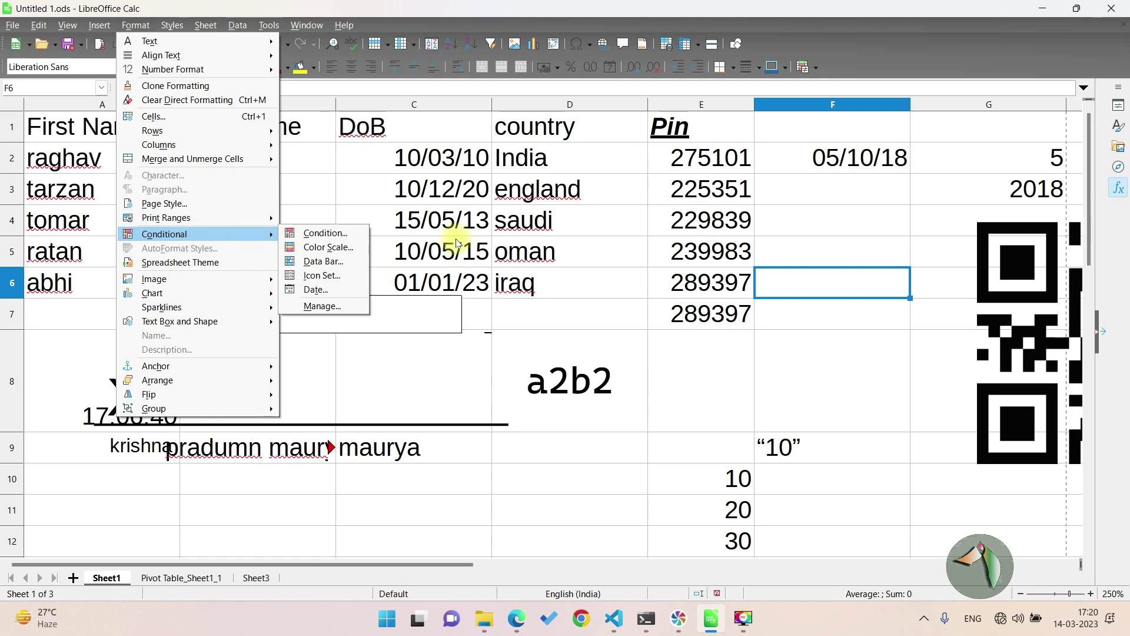
pyautogui.click(582, 238)
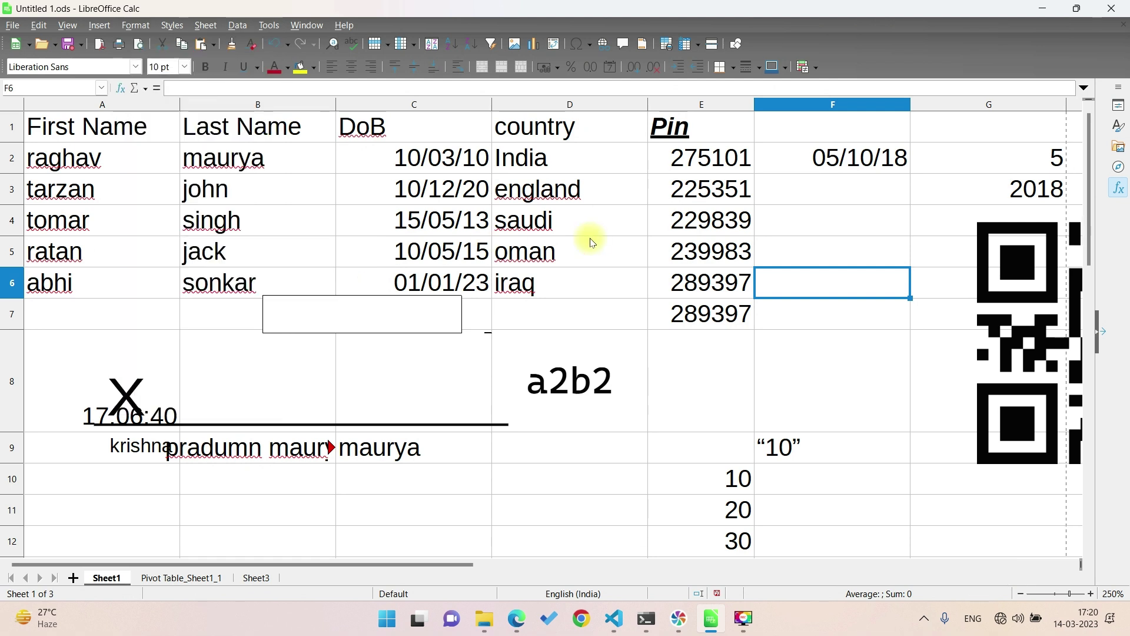
pyautogui.click(573, 241)
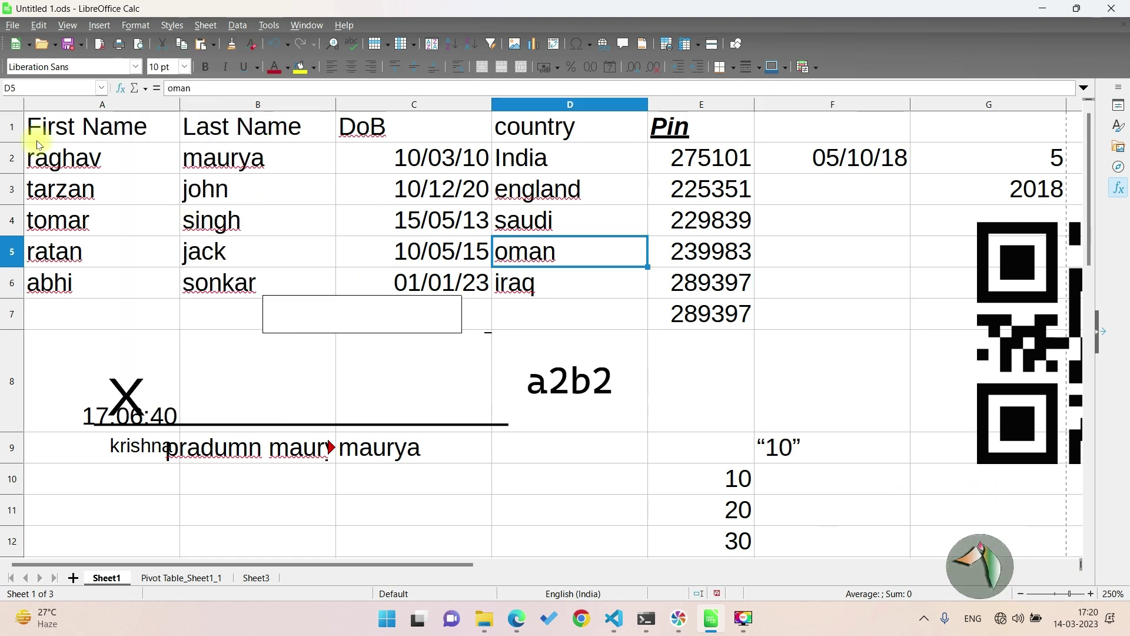
pyautogui.click(724, 187)
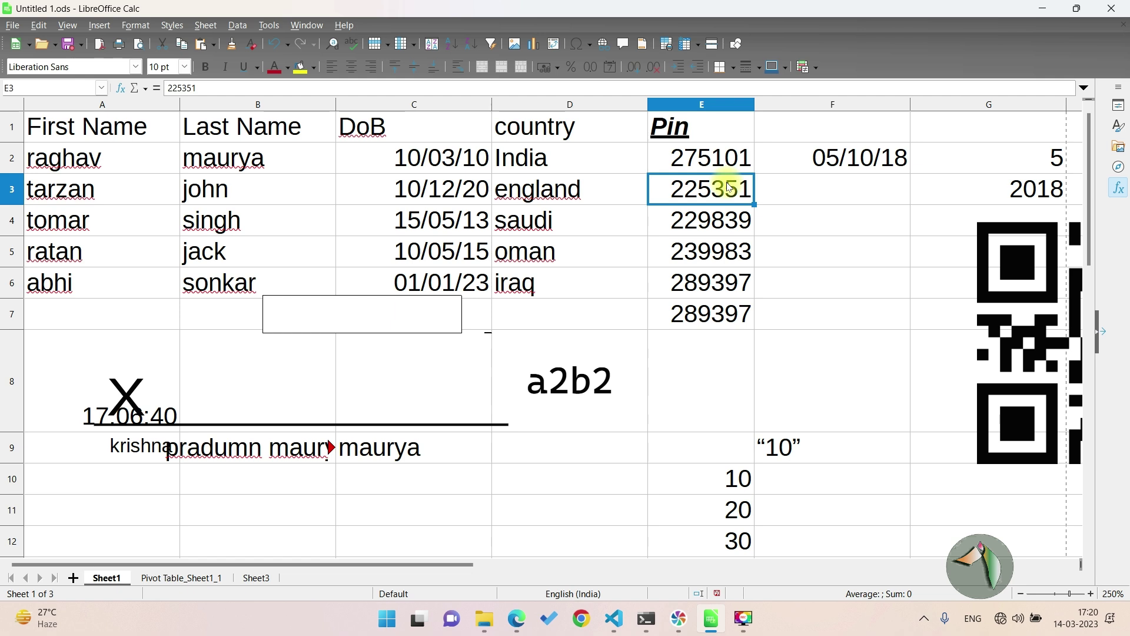
pyautogui.click(721, 159)
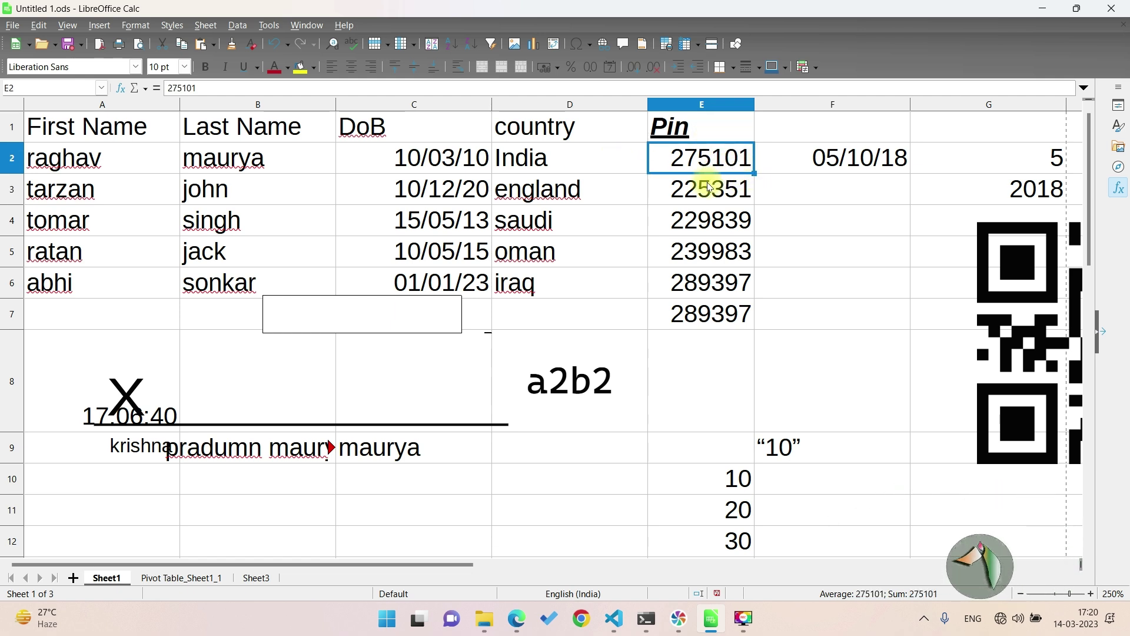
pyautogui.hotkey('shift', 'Down')
pyautogui.hotkey('shift', 'Down')
pyautogui.hotkey('shift', 'Down')
pyautogui.hotkey('shift', 'Down')
pyautogui.hotkey('shift', 'Down')
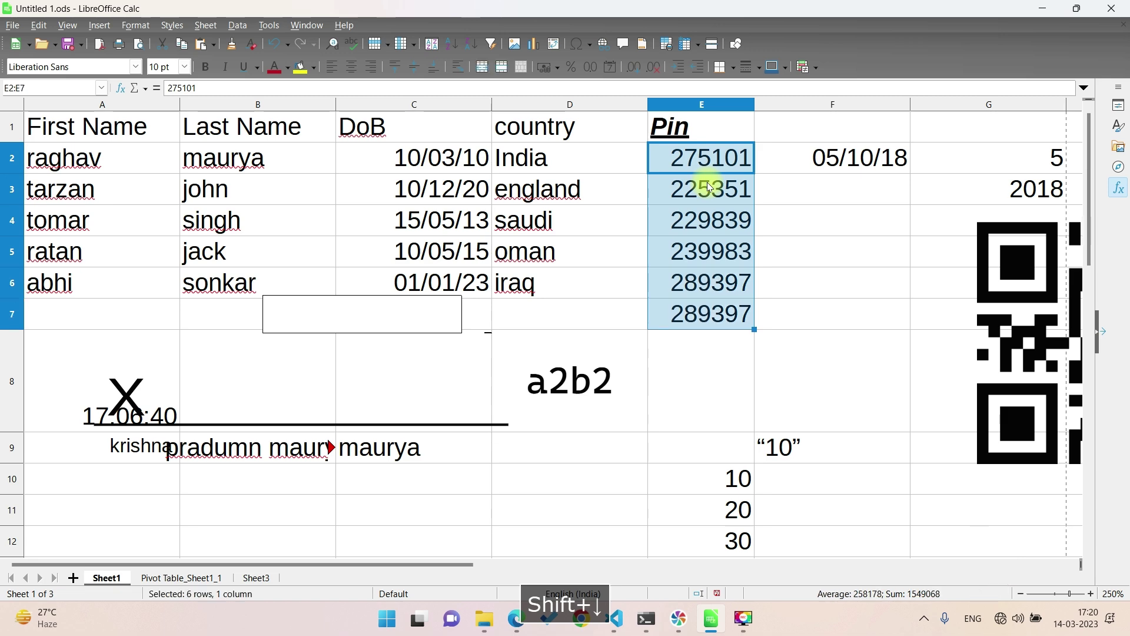
pyautogui.click(135, 26)
pyautogui.moveTo(164, 234)
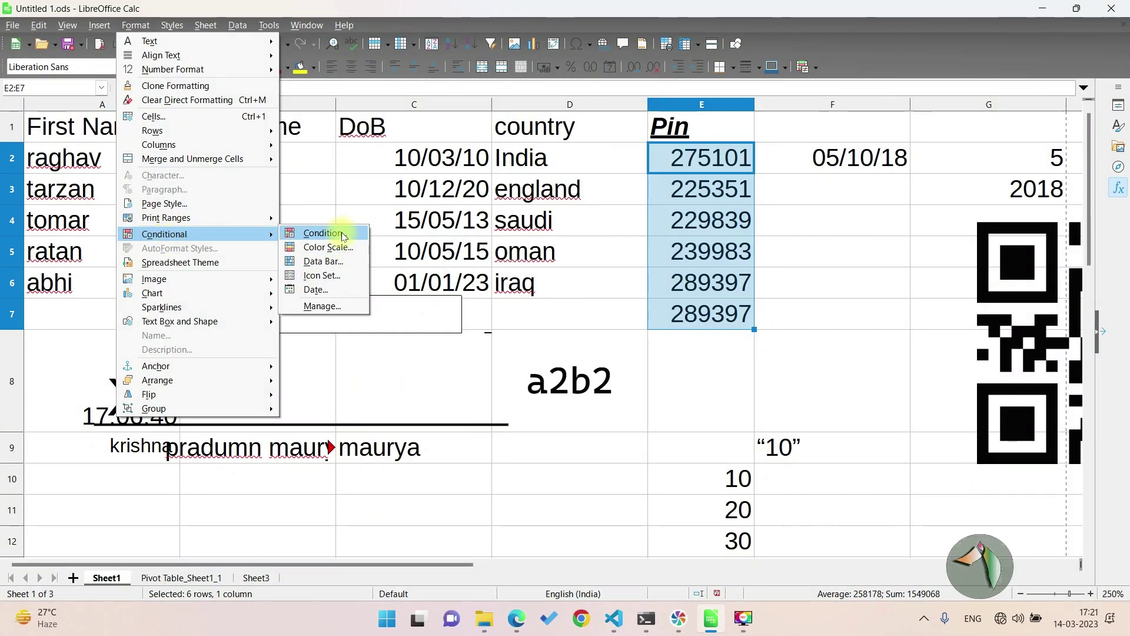
# Start a conditional format on E2:E7 with the condition cell value equal to 10.
pyautogui.click(343, 236)
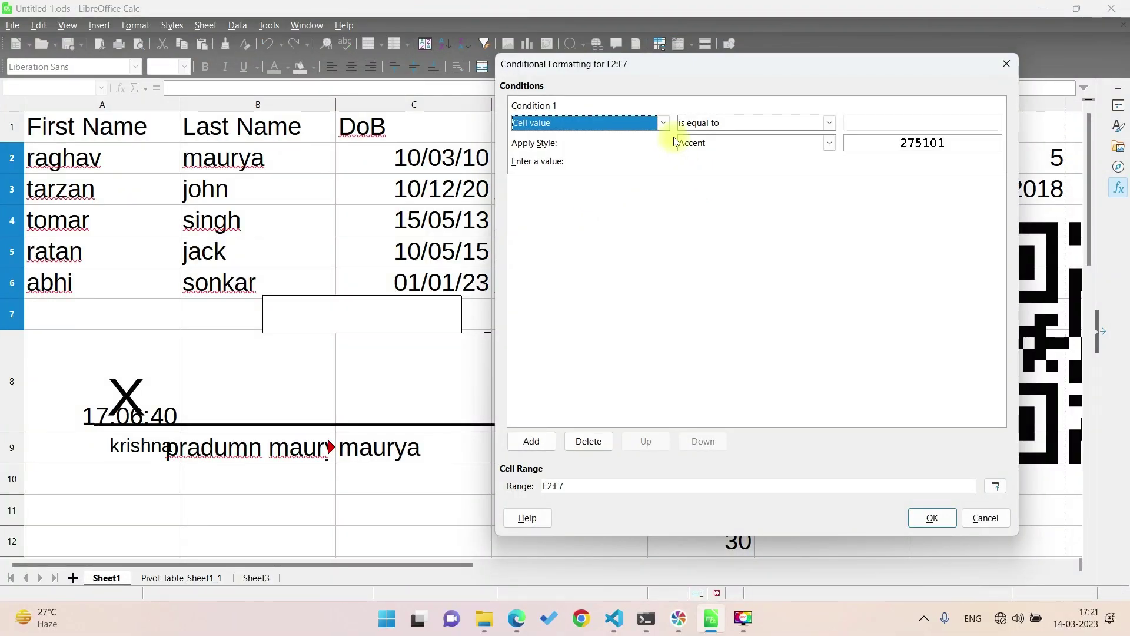
pyautogui.click(663, 124)
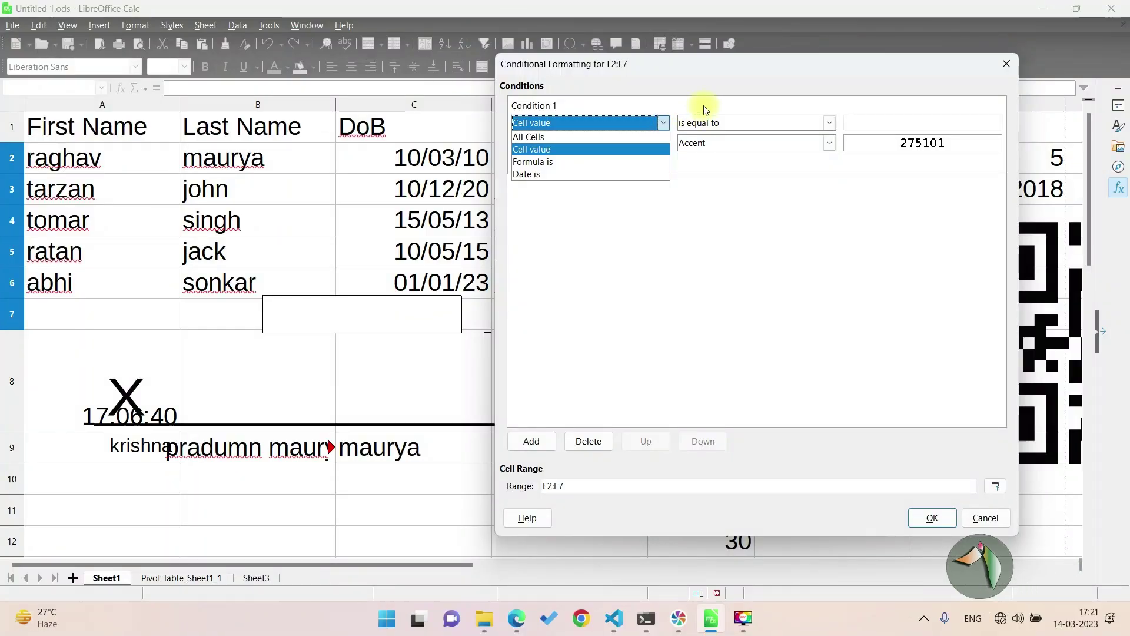
pyautogui.click(722, 86)
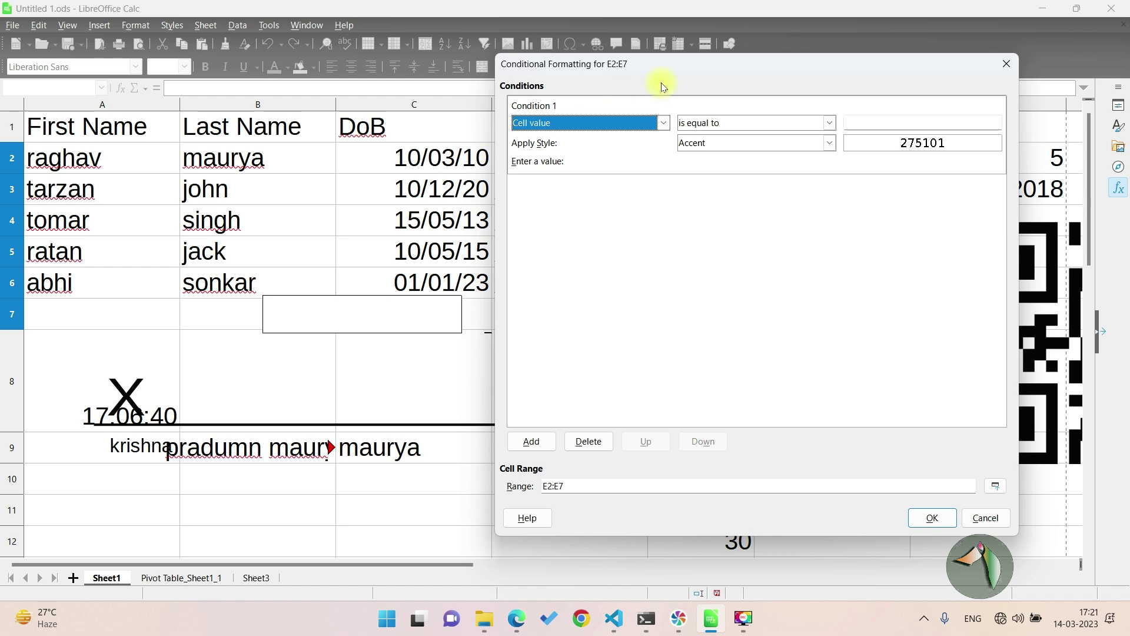
pyautogui.moveTo(664, 60); pyautogui.dragTo(271, 94)
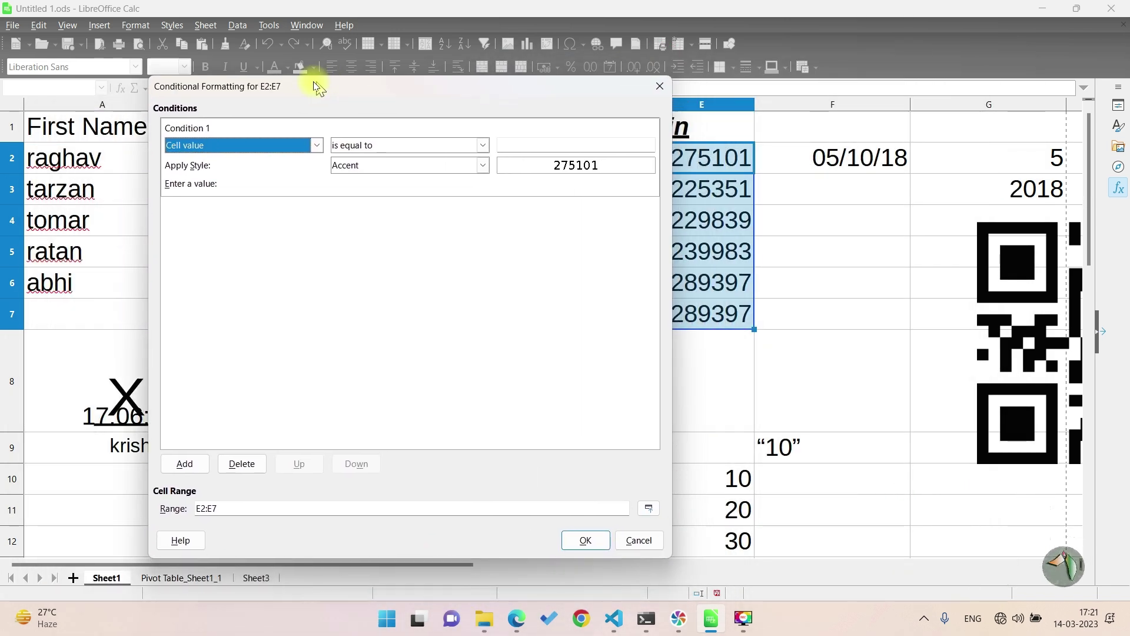
pyautogui.click(506, 150)
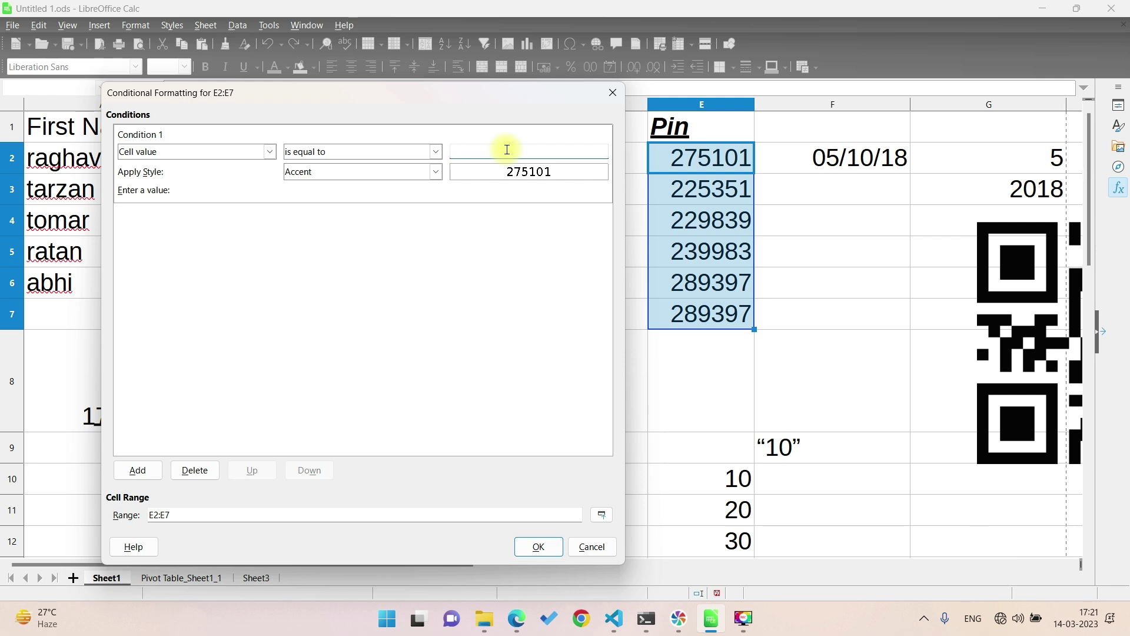
pyautogui.write('10')
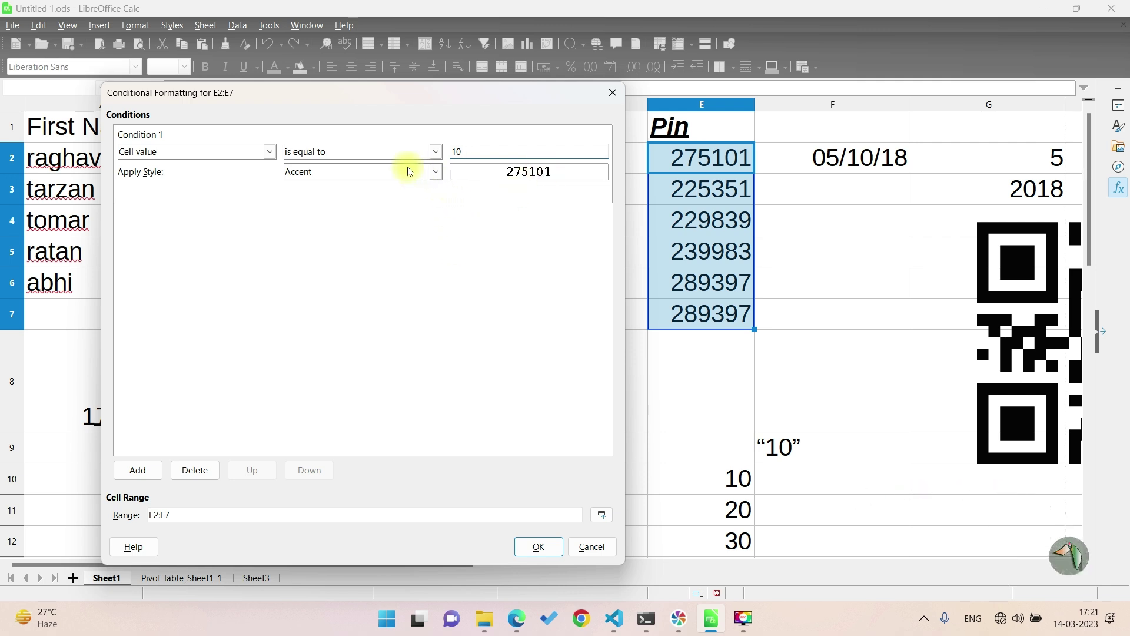
pyautogui.click(368, 153)
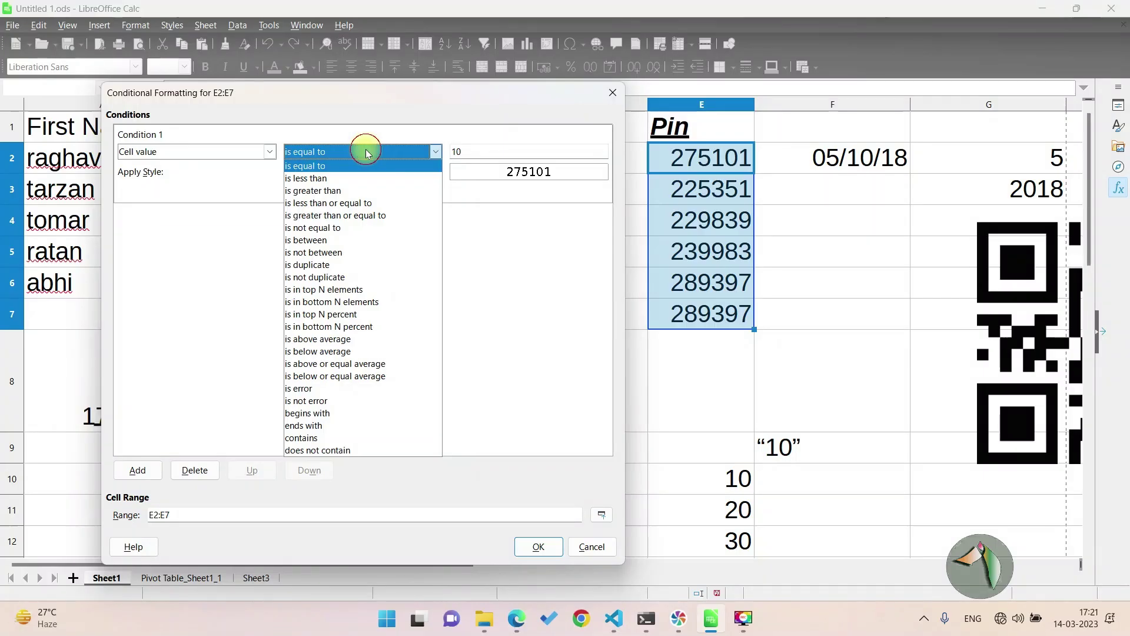
pyautogui.click(378, 152)
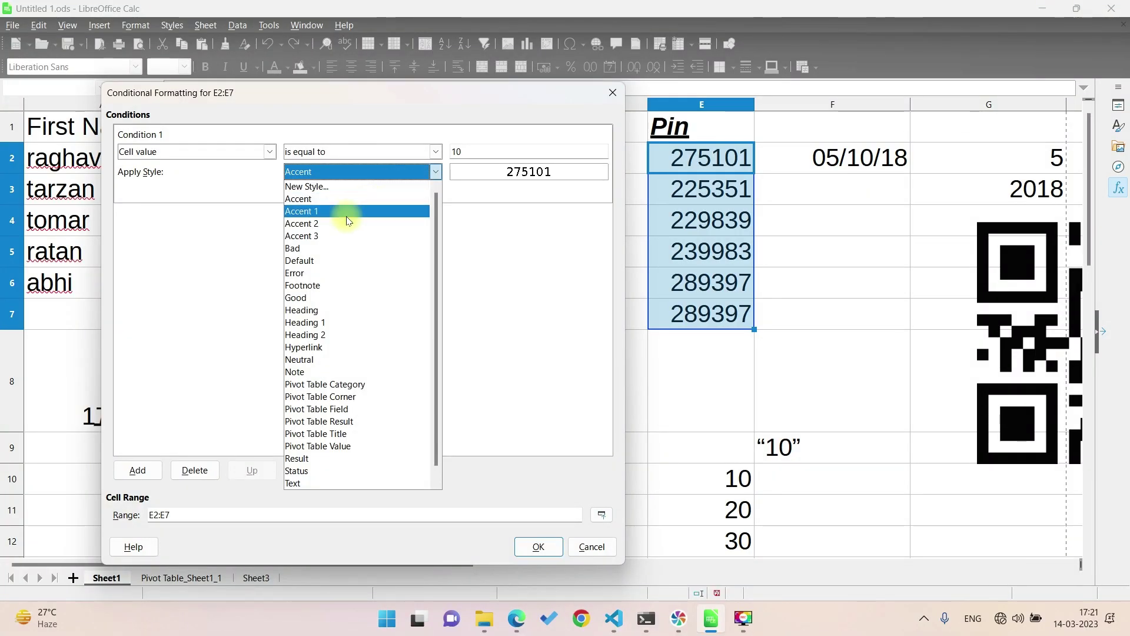
# Set the matching style to Result, confirm the rule, then select cell E3.
pyautogui.click(328, 231)
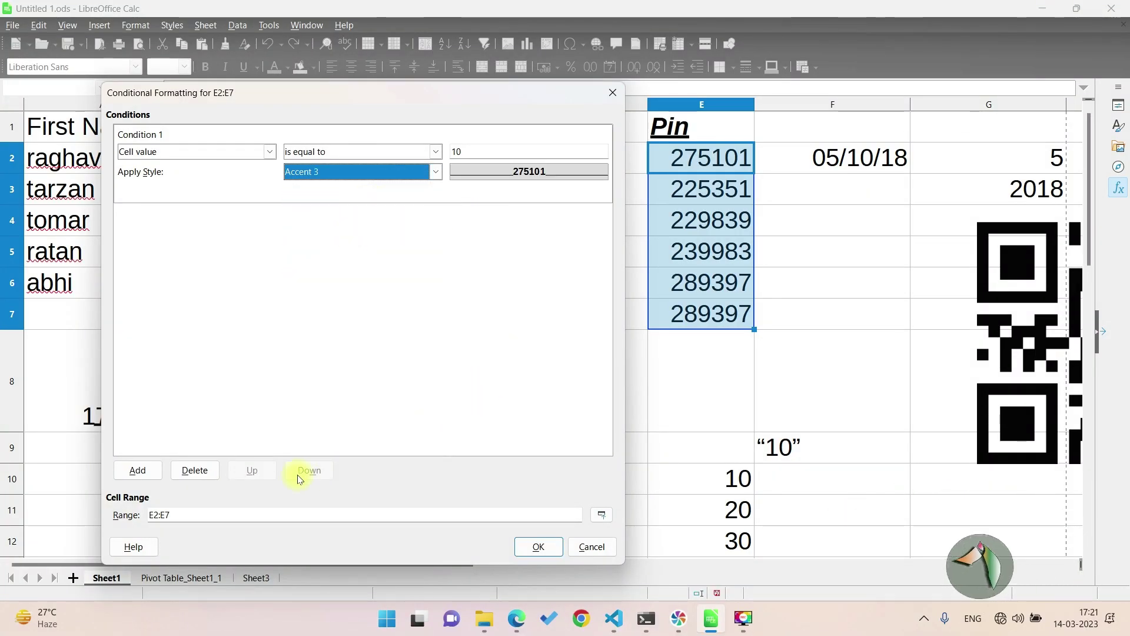
pyautogui.click(418, 172)
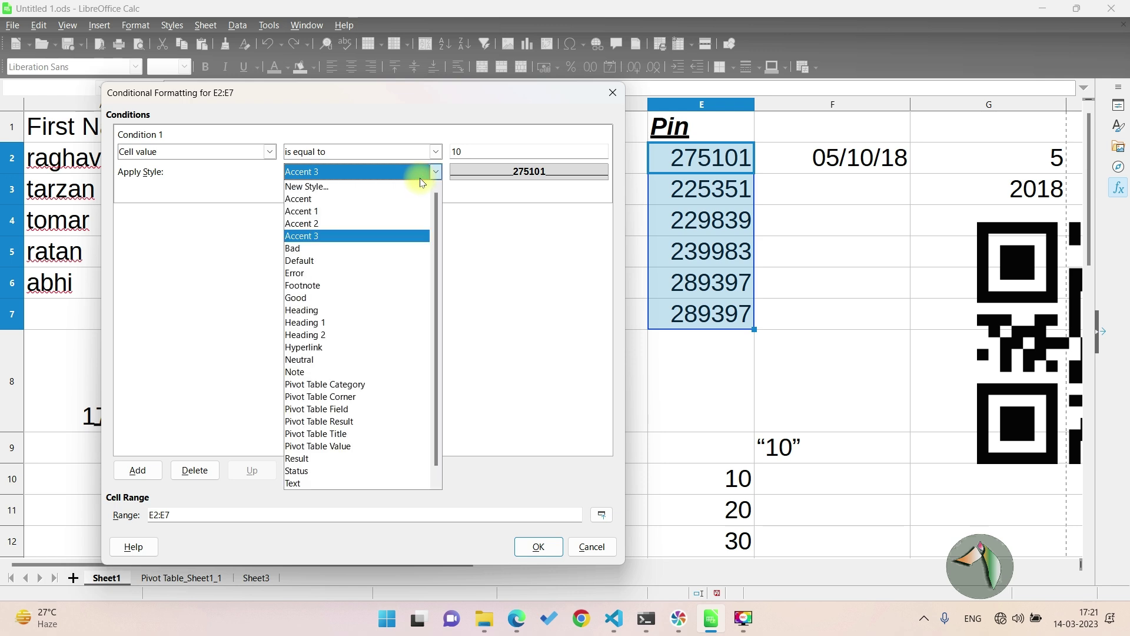
pyautogui.click(329, 323)
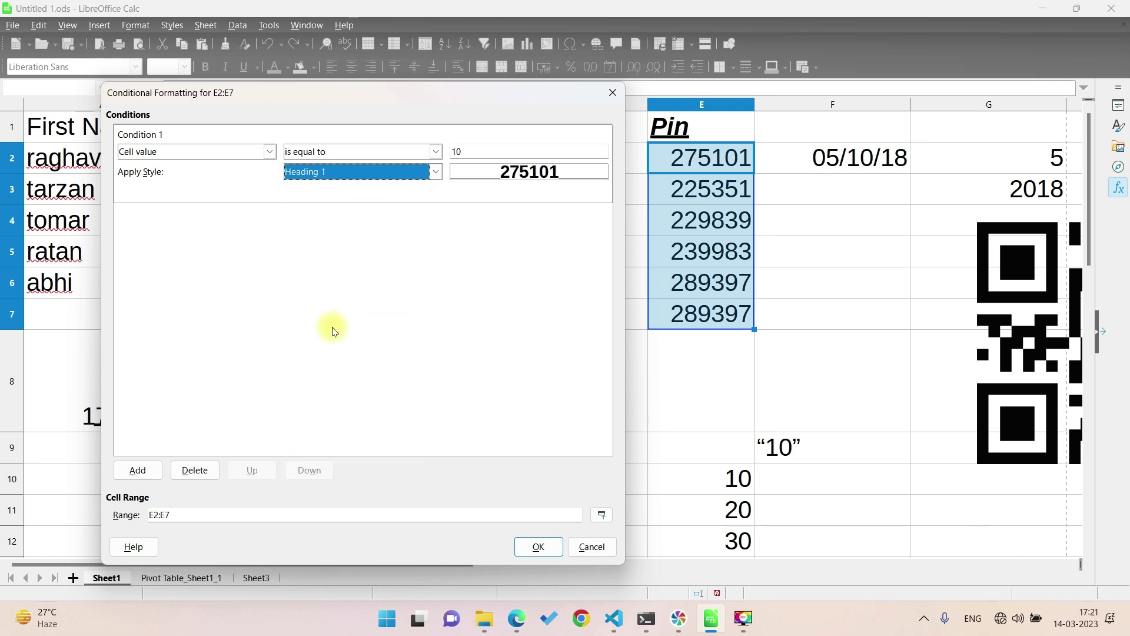
pyautogui.click(435, 172)
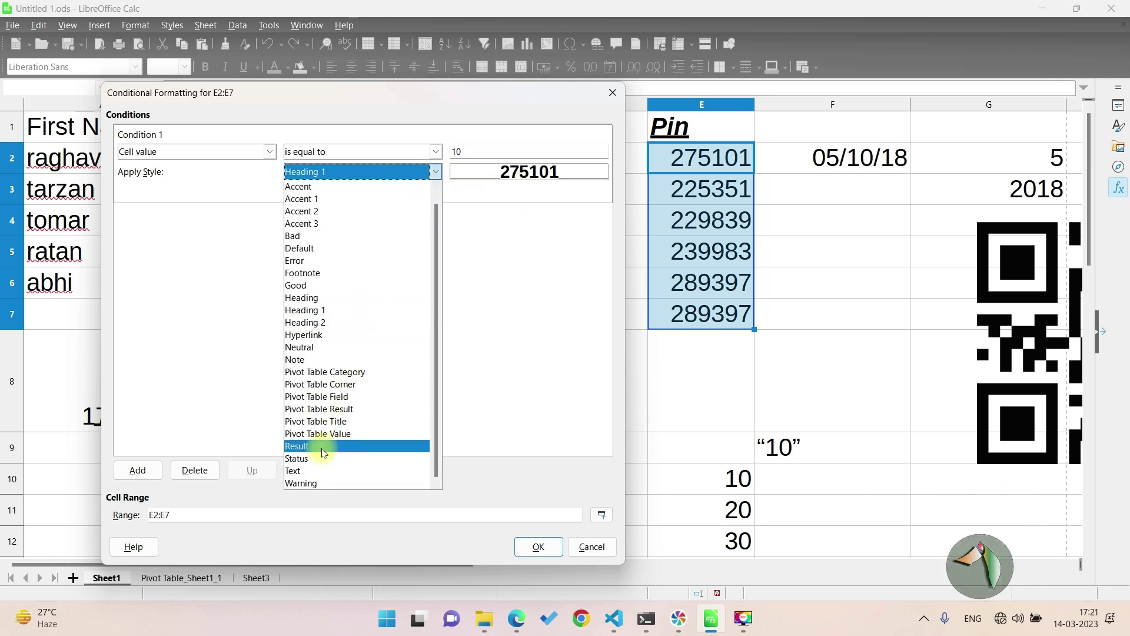
pyautogui.click(320, 447)
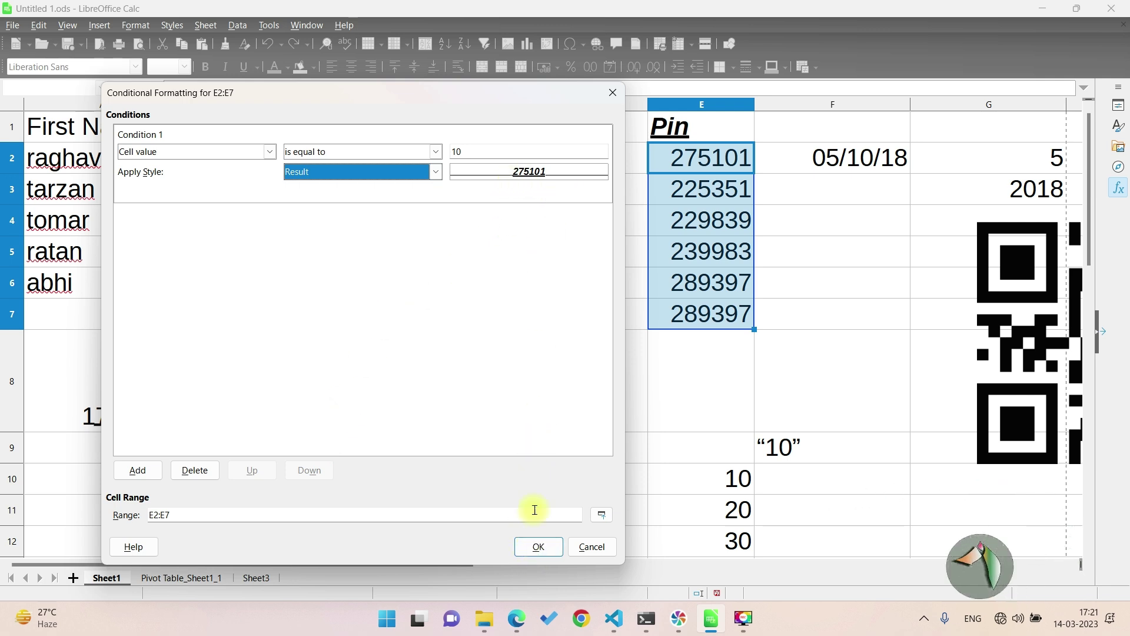
pyautogui.click(473, 155)
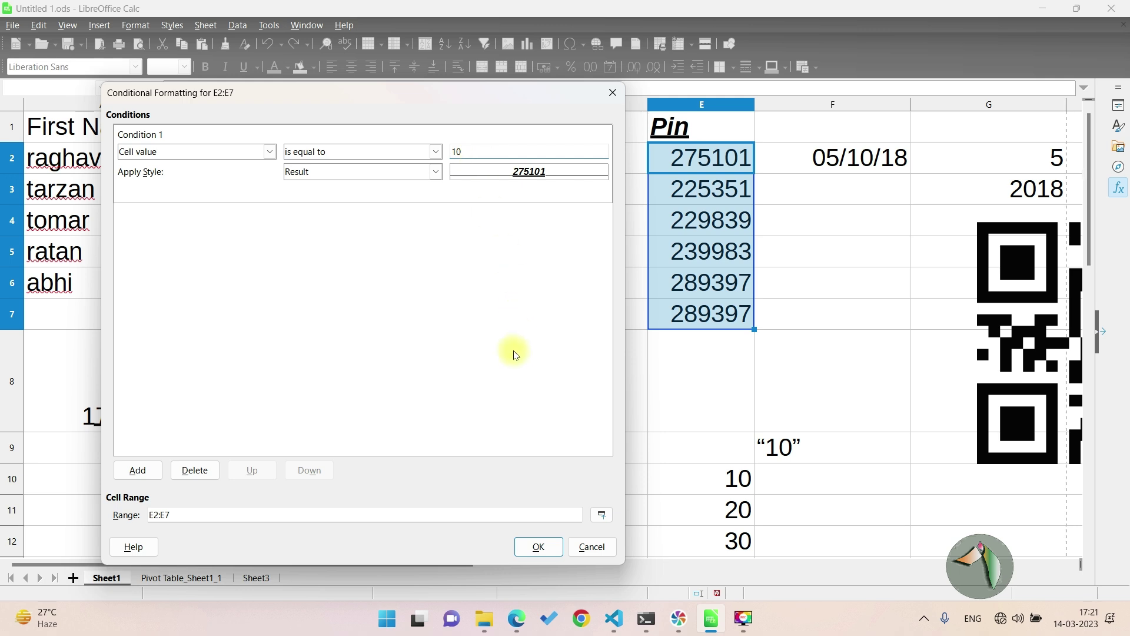
pyautogui.click(537, 545)
pyautogui.click(816, 245)
pyautogui.click(681, 199)
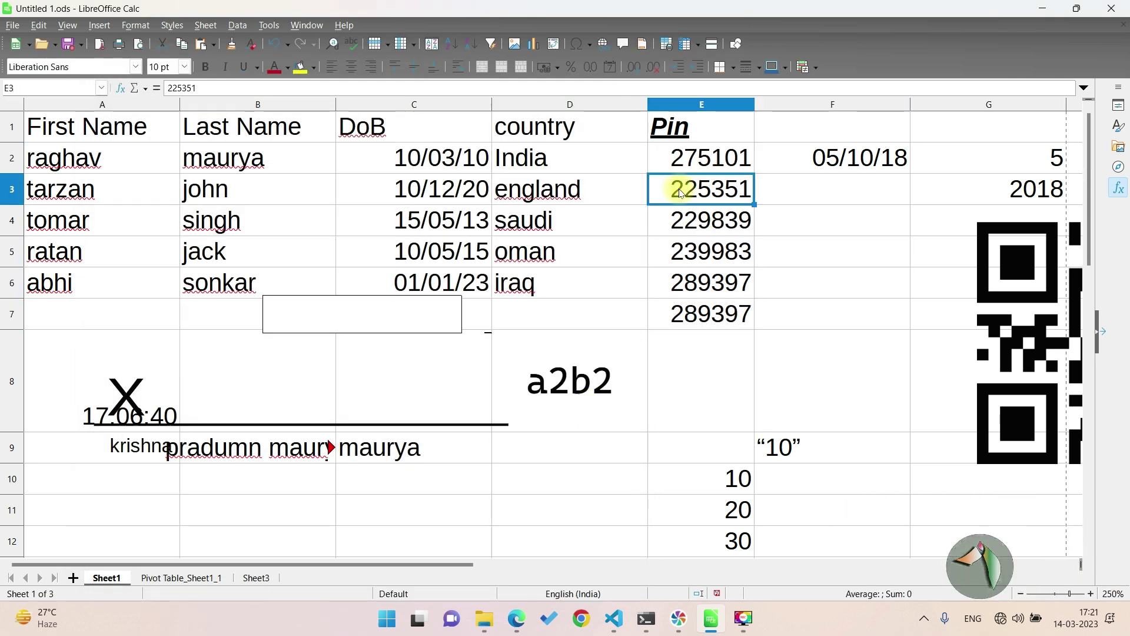
# Enter 10 in E3 and compare its Result formatting with E2 and the header.
pyautogui.write('10')
pyautogui.press('Return')
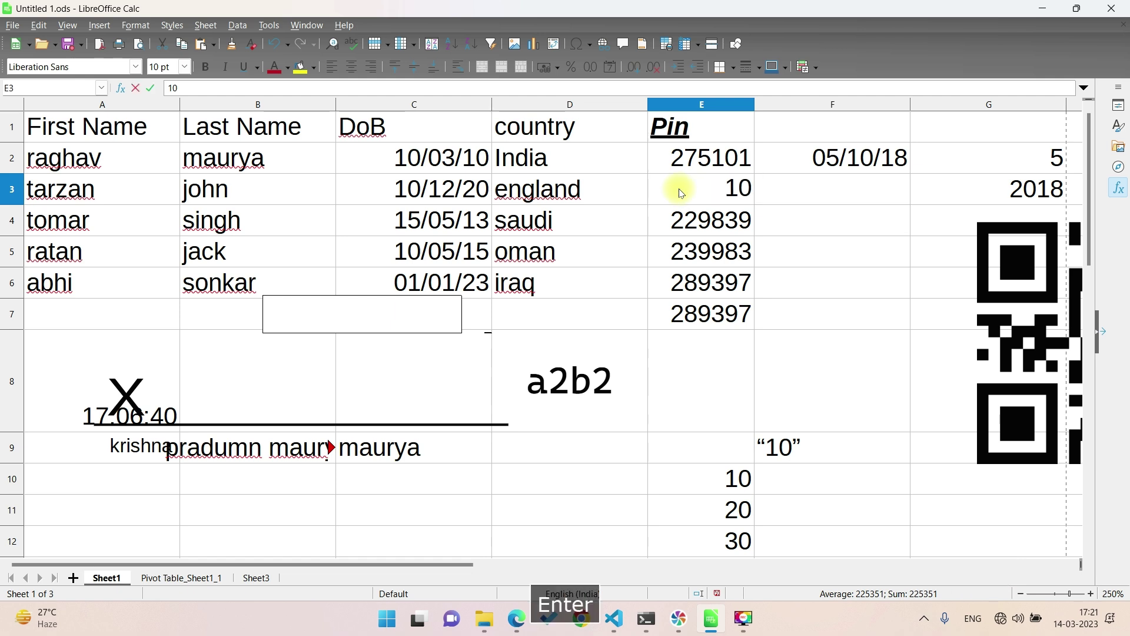
pyautogui.click(743, 182)
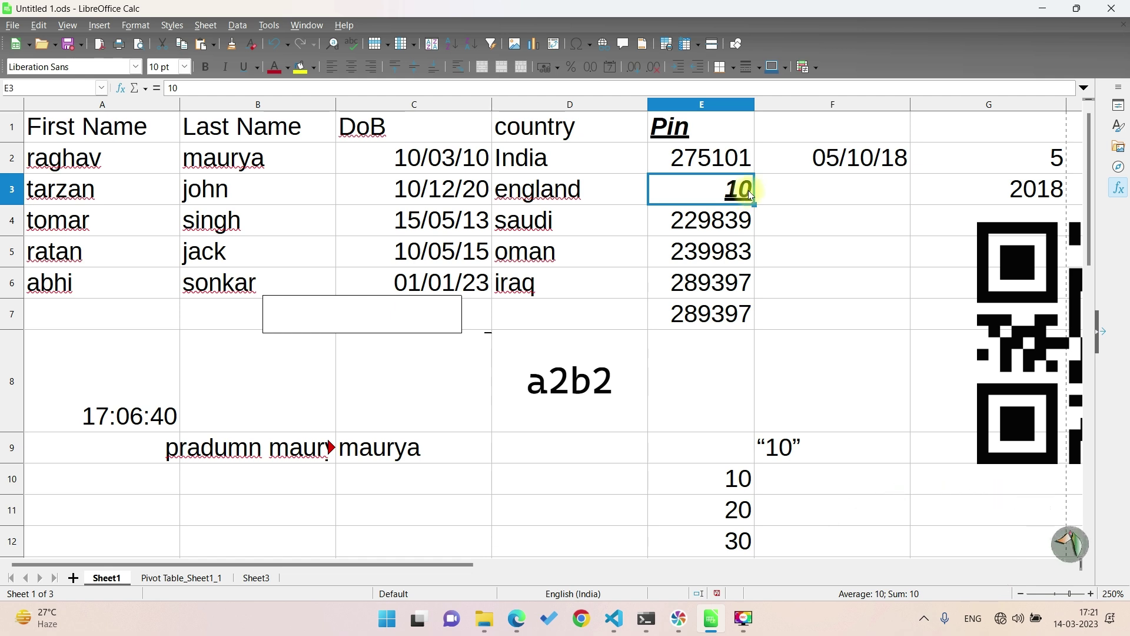
pyautogui.click(723, 143)
pyautogui.click(723, 141)
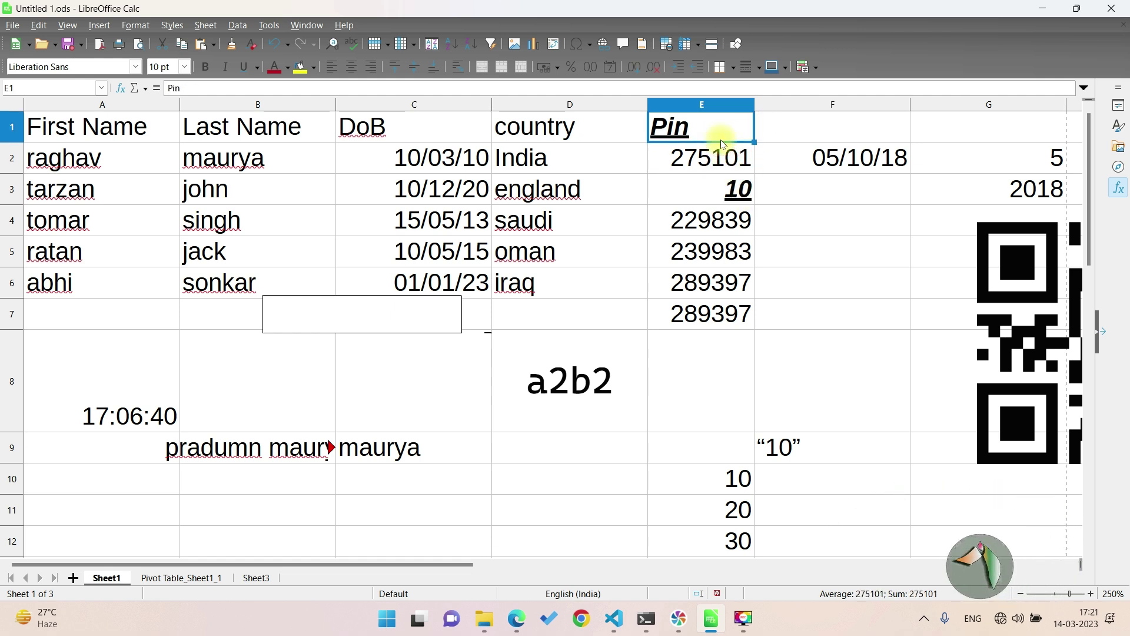
# Enter 10 in E4 and 11 in E5.
pyautogui.click(725, 231)
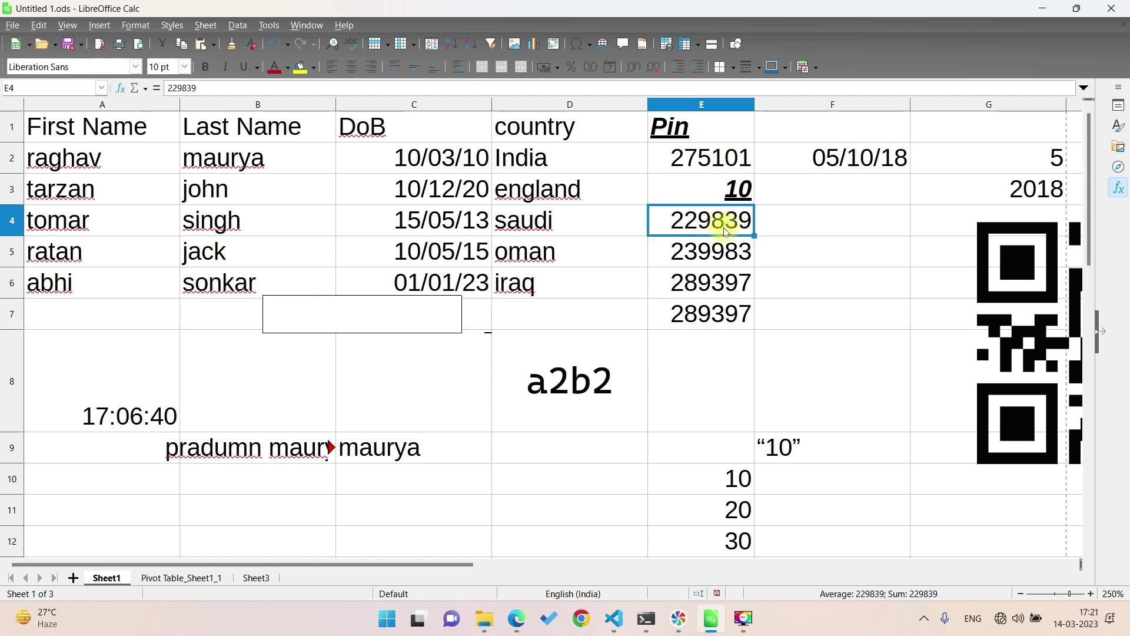
pyautogui.write('10')
pyautogui.press('Return')
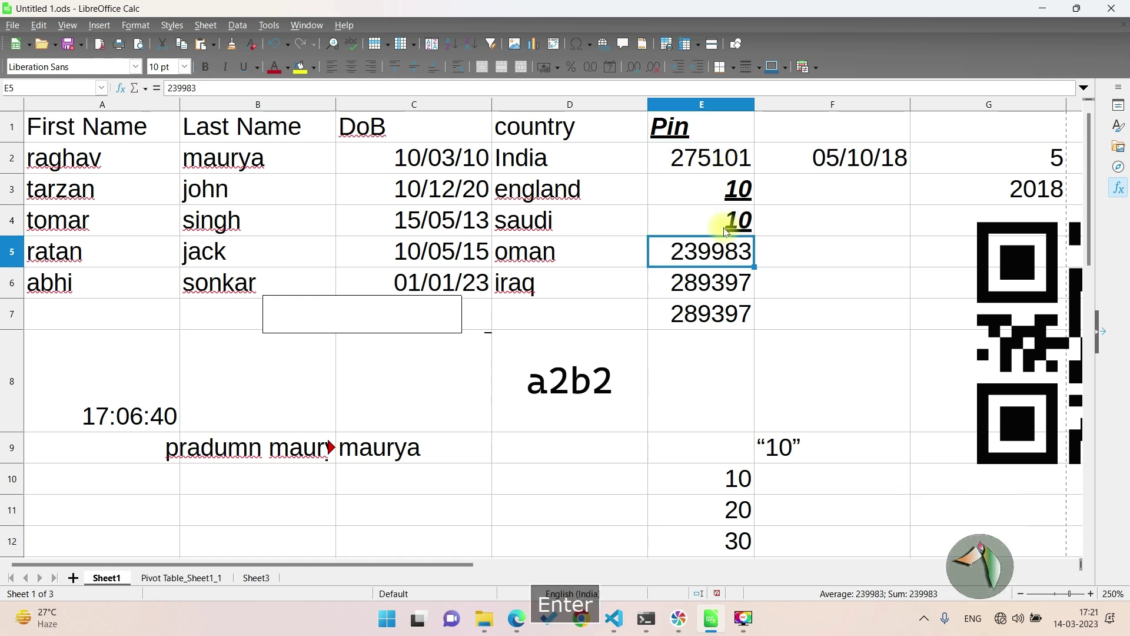
pyautogui.write('11')
pyautogui.press('Return')
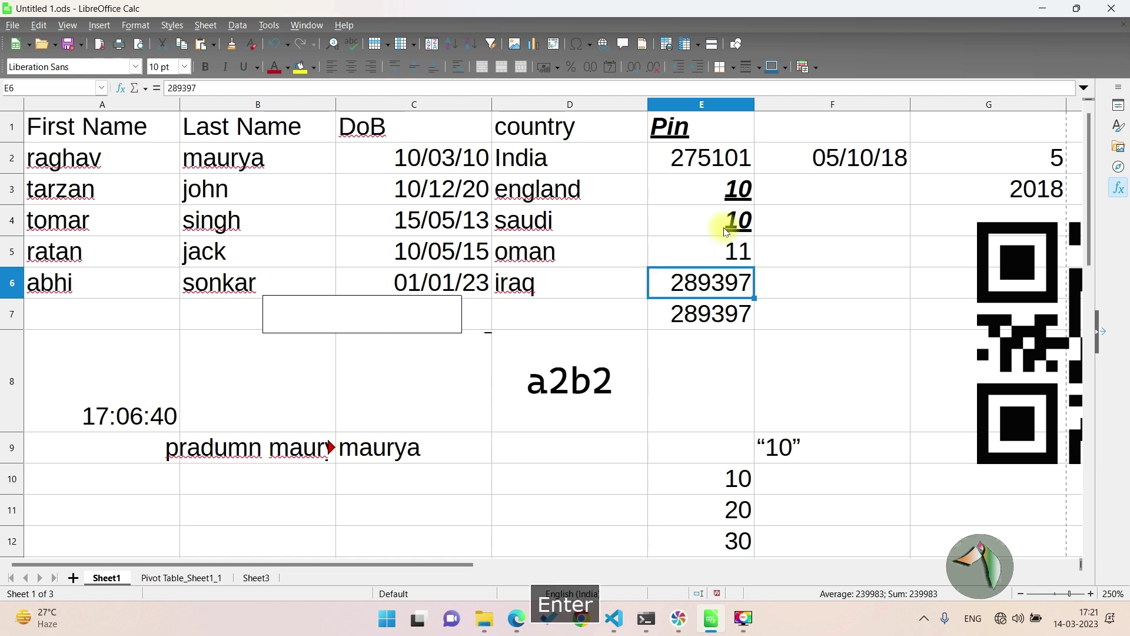
# Reselect the Pin range E2:E7 and open the Format menu.
pyautogui.click(725, 230)
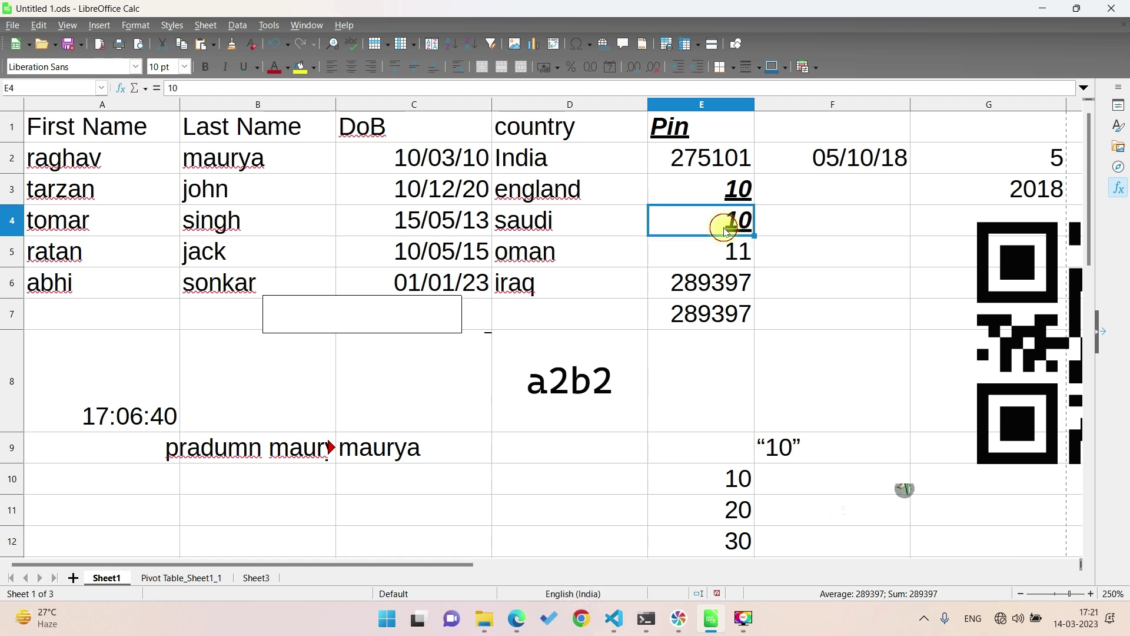
pyautogui.click(717, 166)
pyautogui.hotkey('shift', 'Down')
pyautogui.hotkey('shift', 'Down')
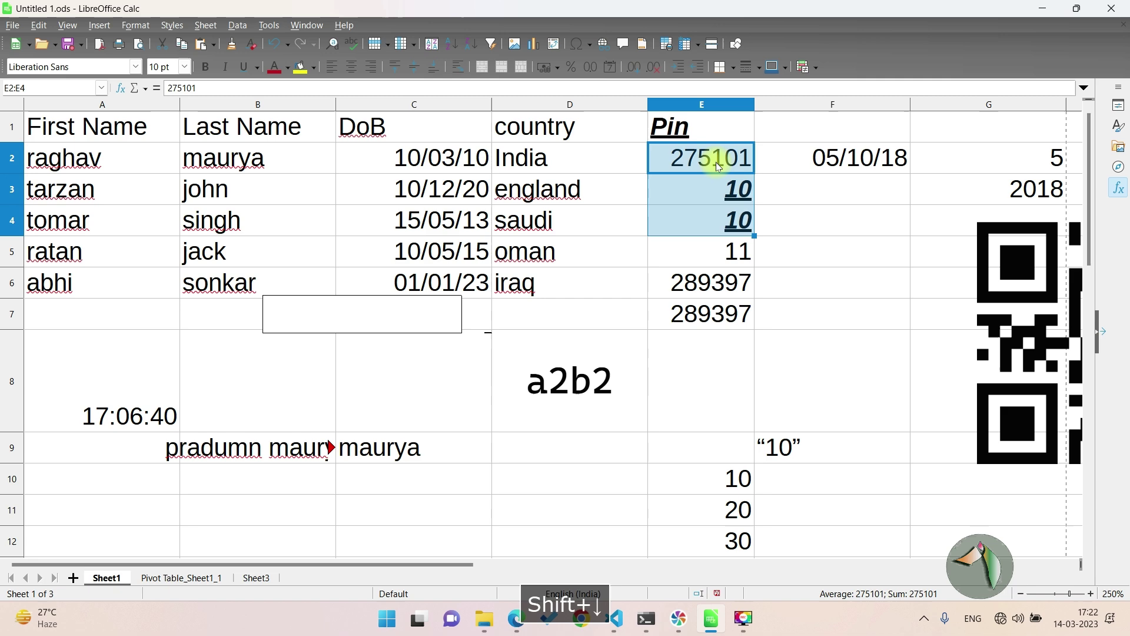
pyautogui.hotkey('shift', 'Down')
pyautogui.hotkey('shift', 'Down')
pyautogui.hotkey('shift', 'Down')
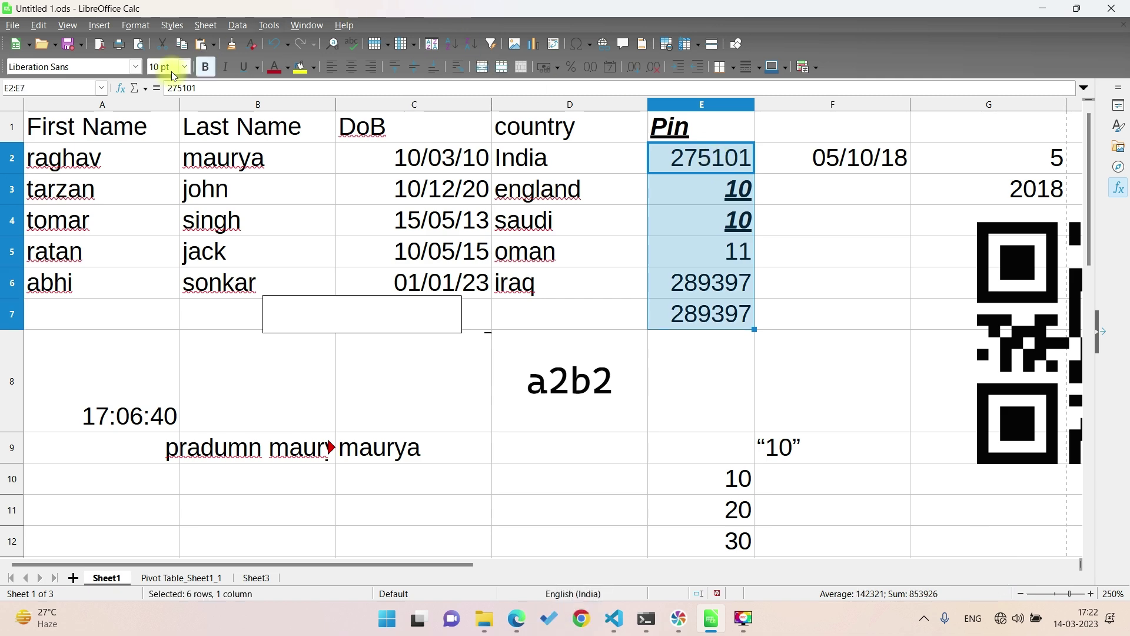
pyautogui.click(135, 24)
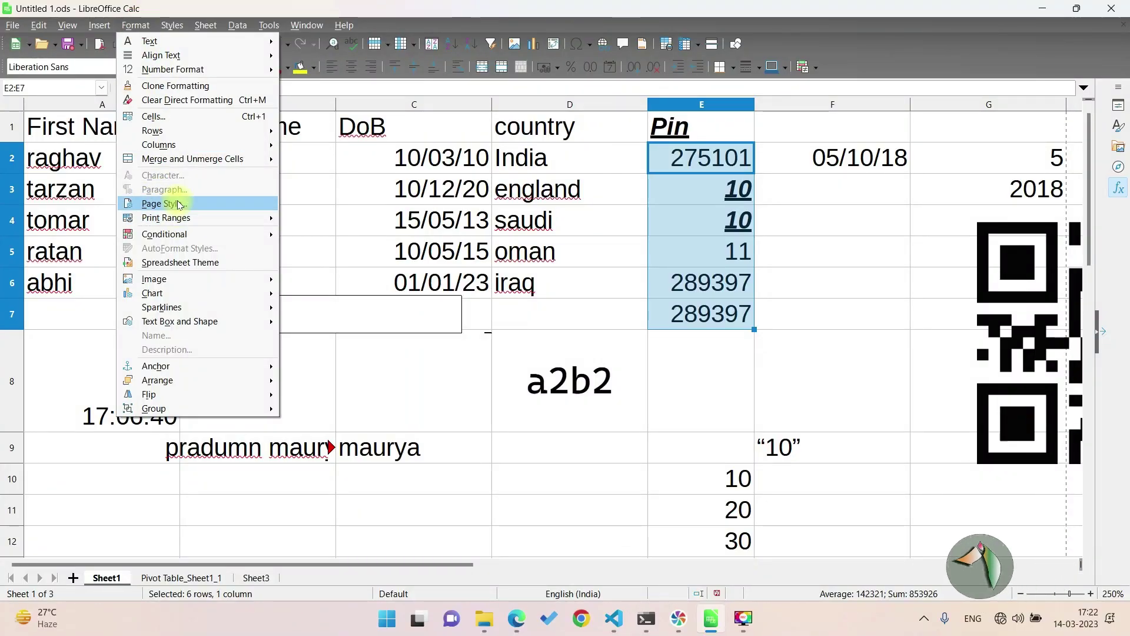
pyautogui.moveTo(164, 235)
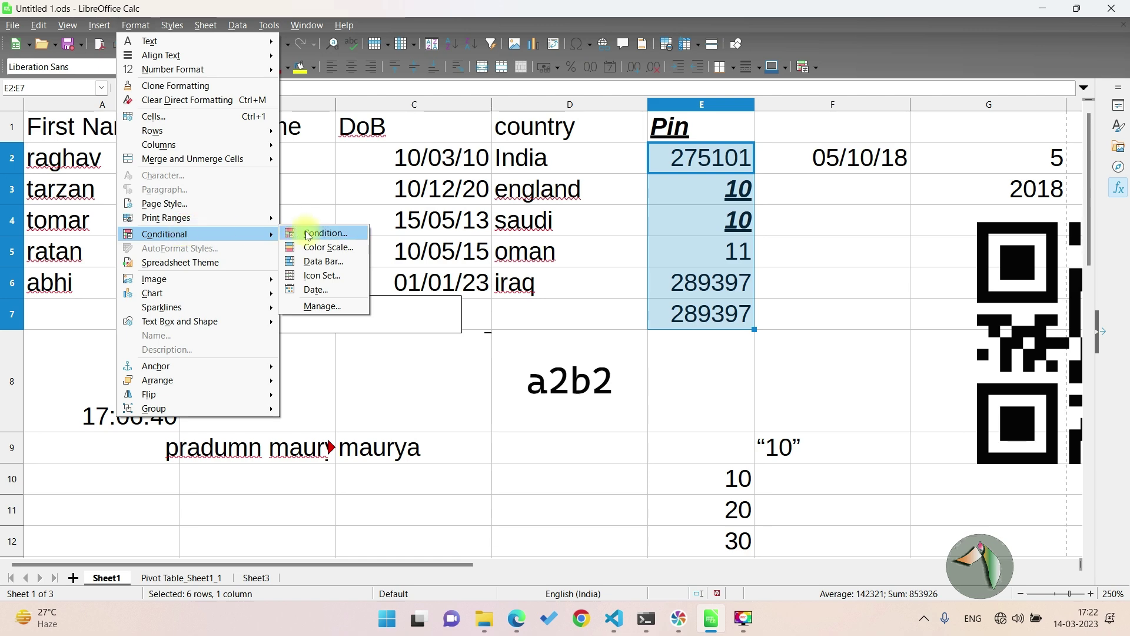
# Edit the existing E2:E7 conditional rule to match values greater than 10.
pyautogui.click(340, 307)
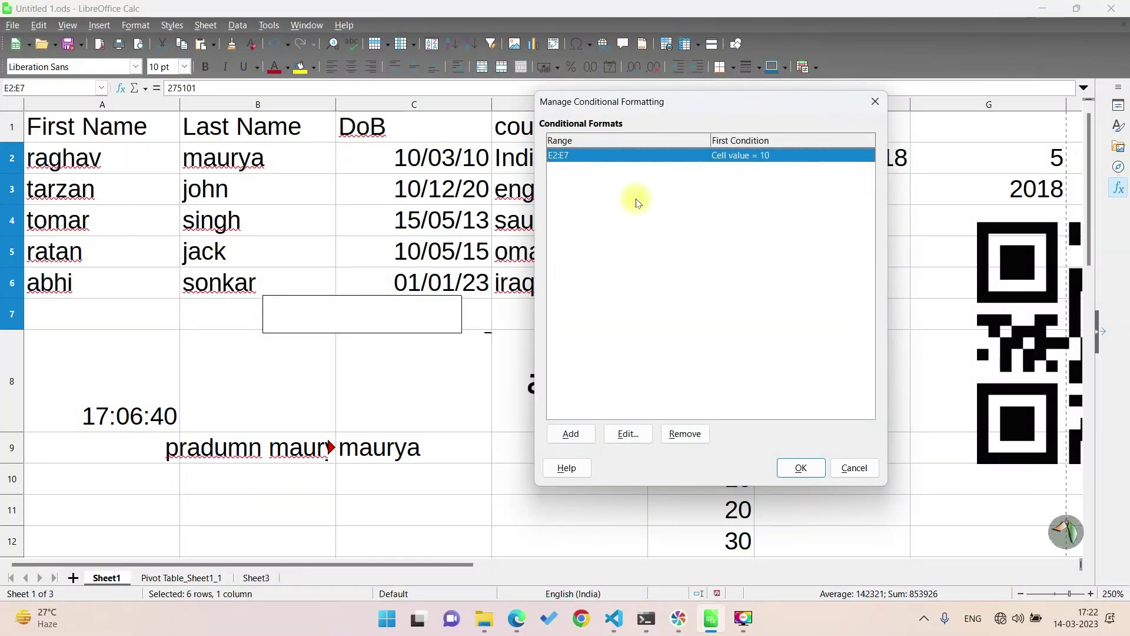
pyautogui.click(626, 434)
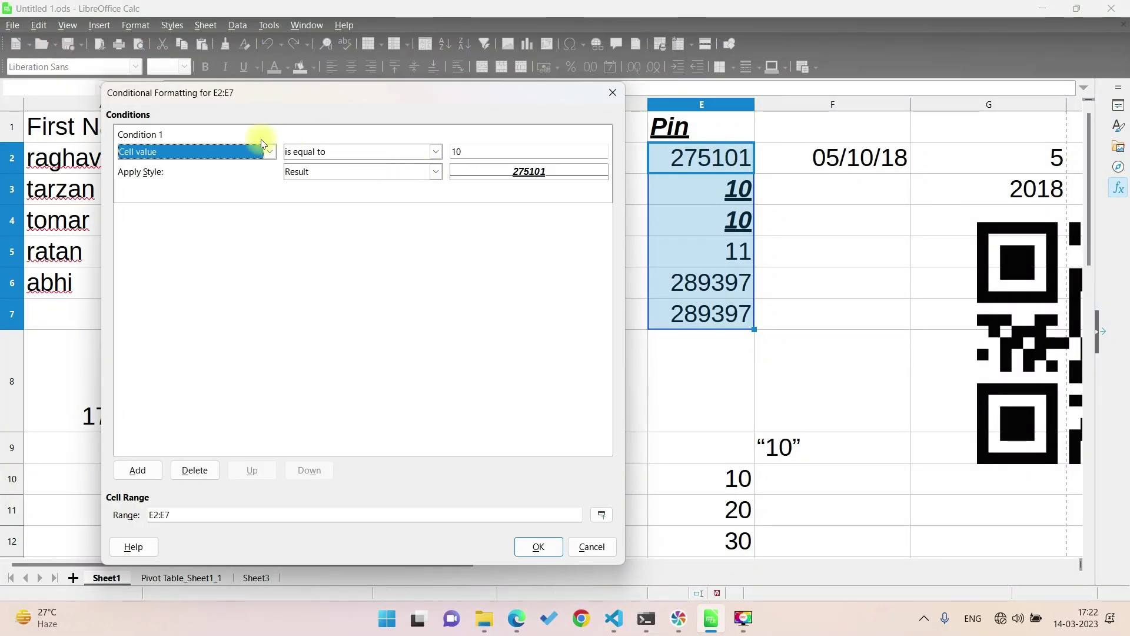
pyautogui.click(412, 152)
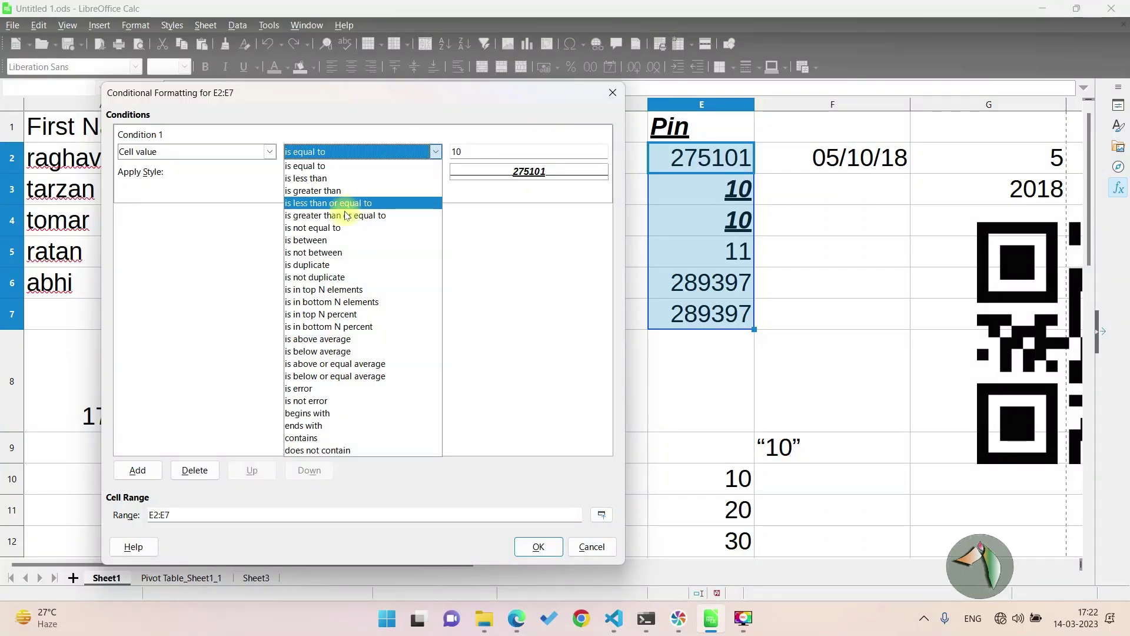
pyautogui.click(334, 192)
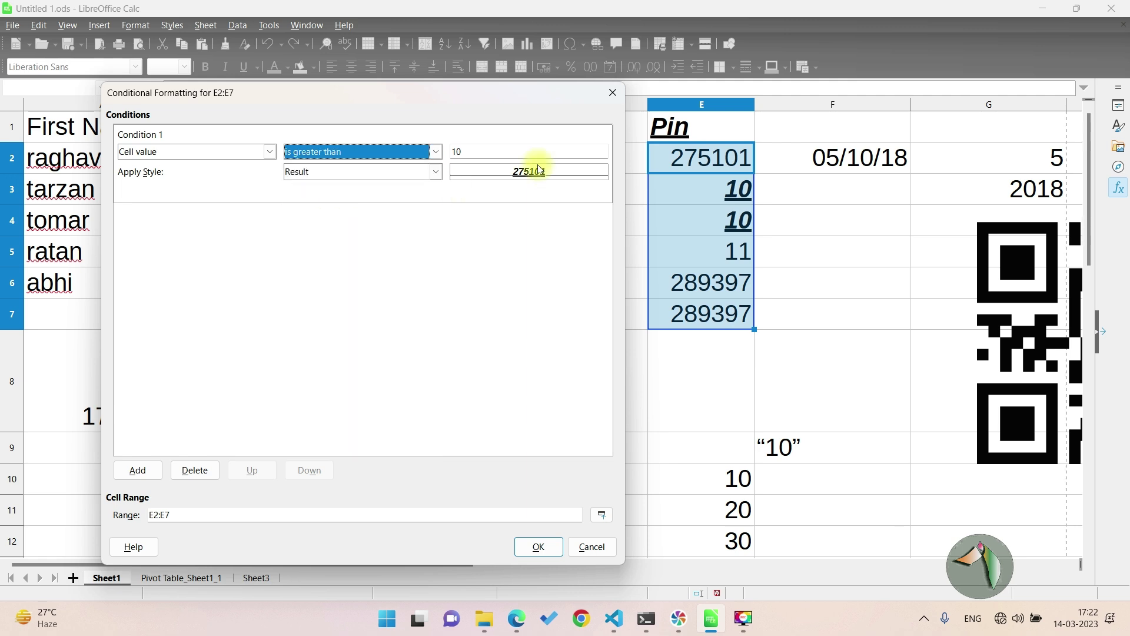
pyautogui.click(525, 153)
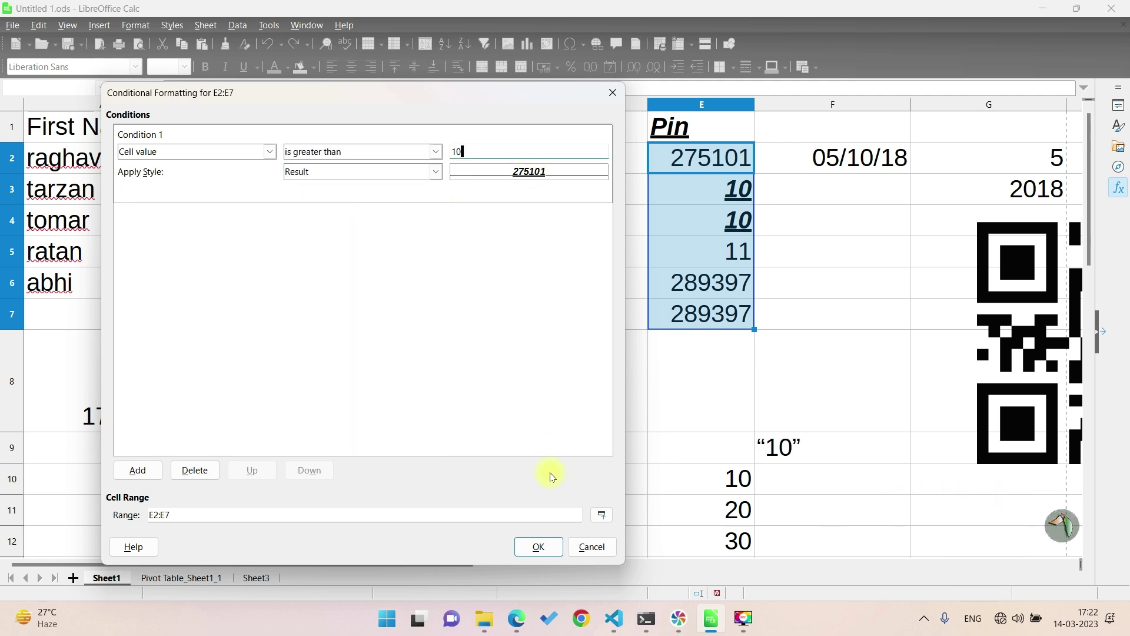
# Create a new cell style with a magenta background for the rule and apply it.
pyautogui.click(437, 171)
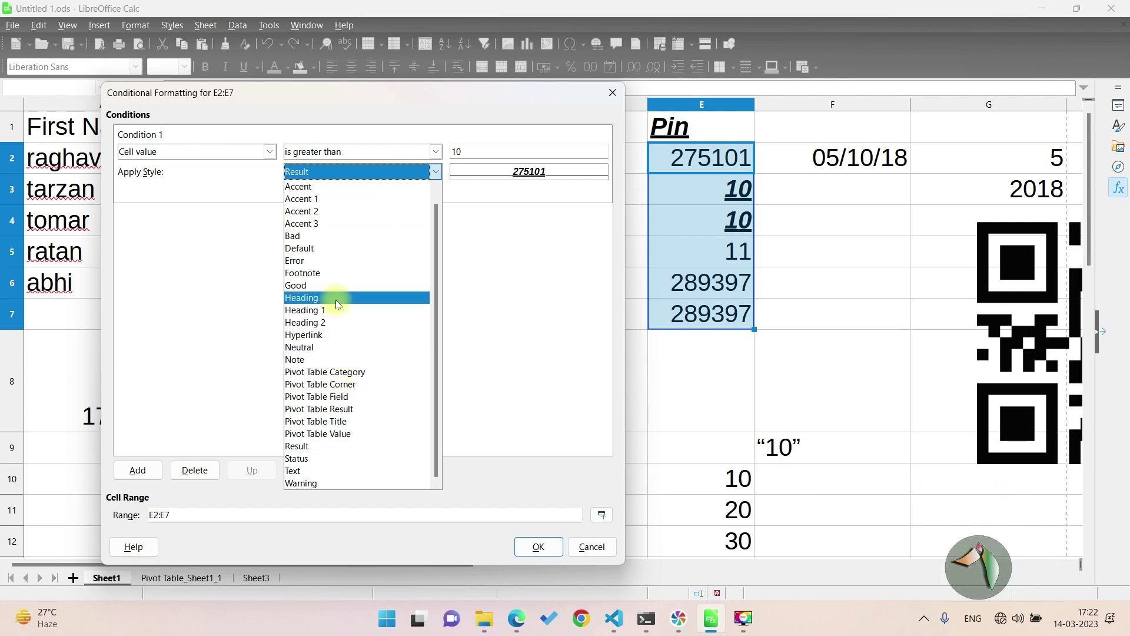
pyautogui.scroll(1, 338, 303)
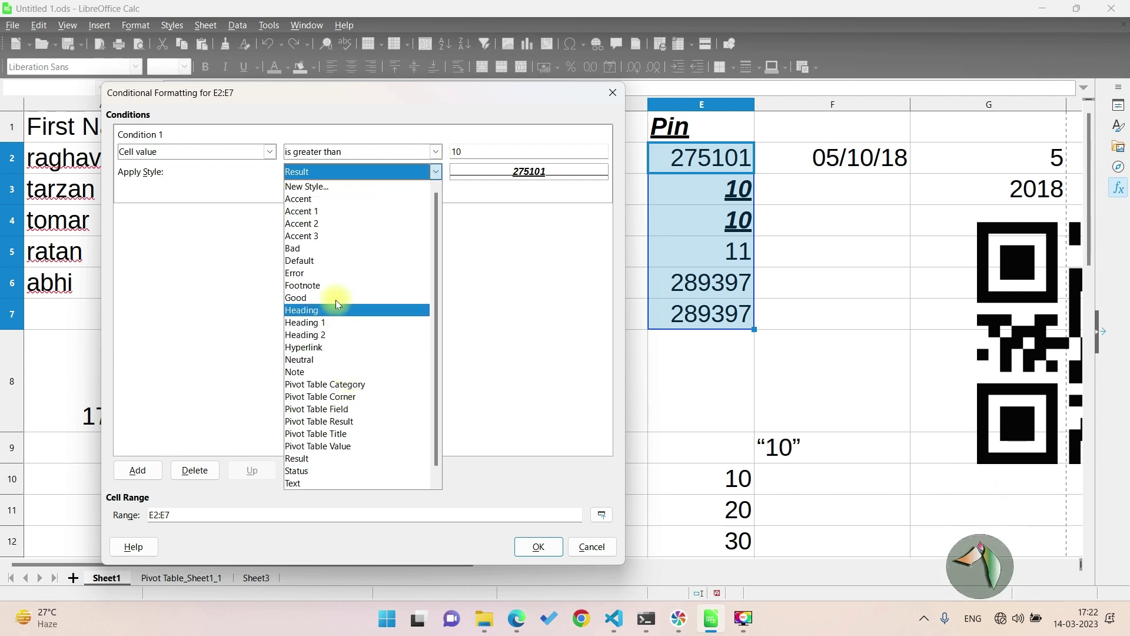
pyautogui.click(346, 187)
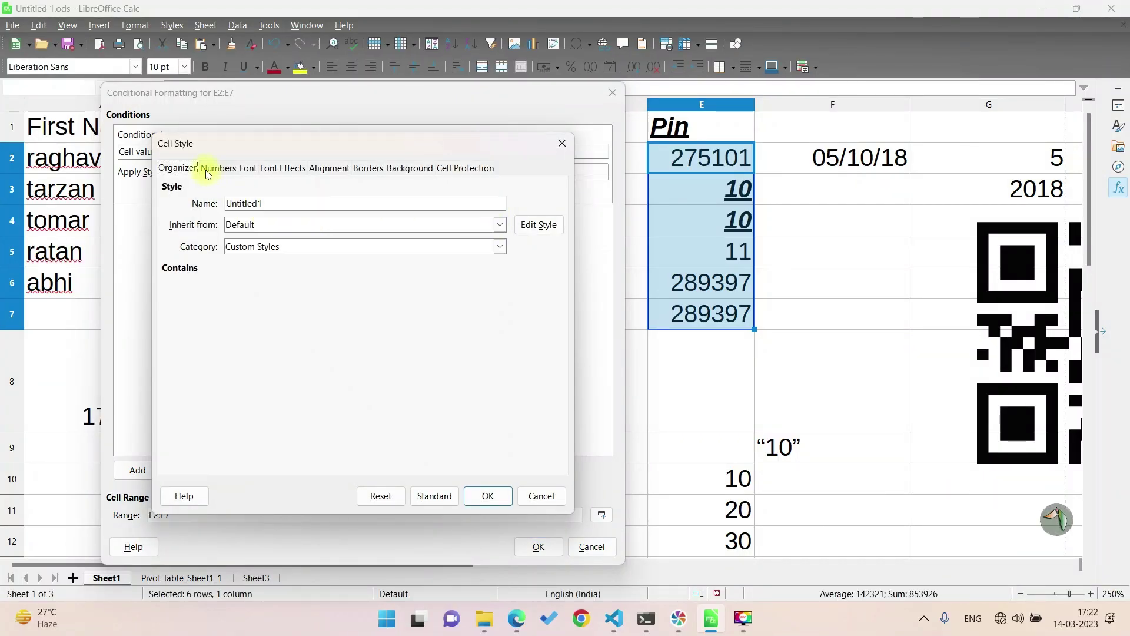
pyautogui.click(218, 168)
pyautogui.click(256, 171)
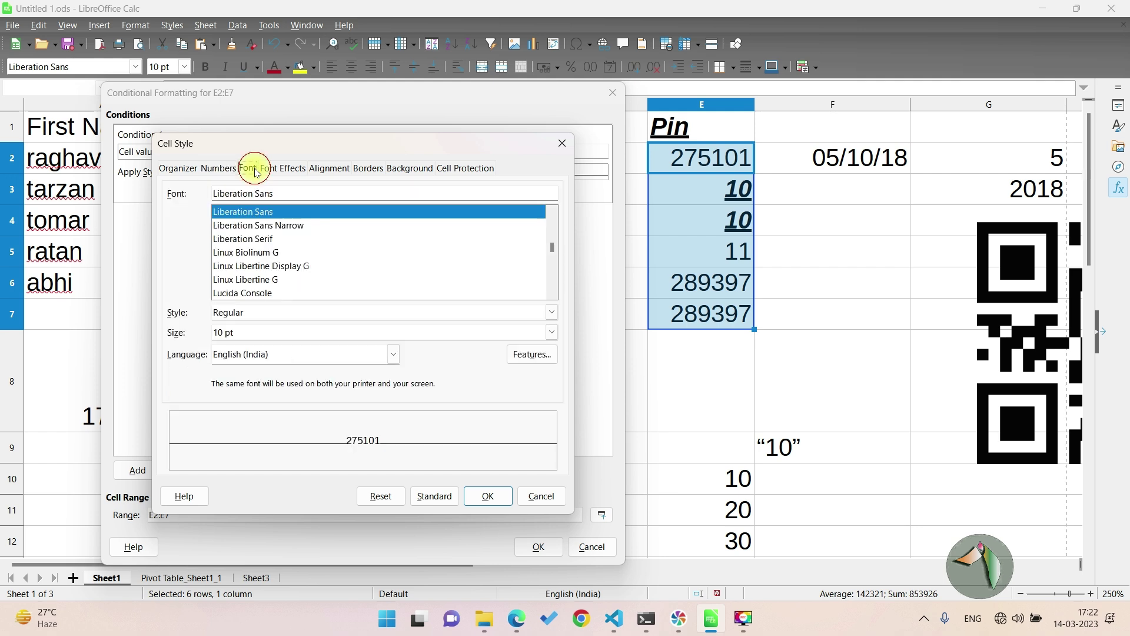
pyautogui.click(267, 170)
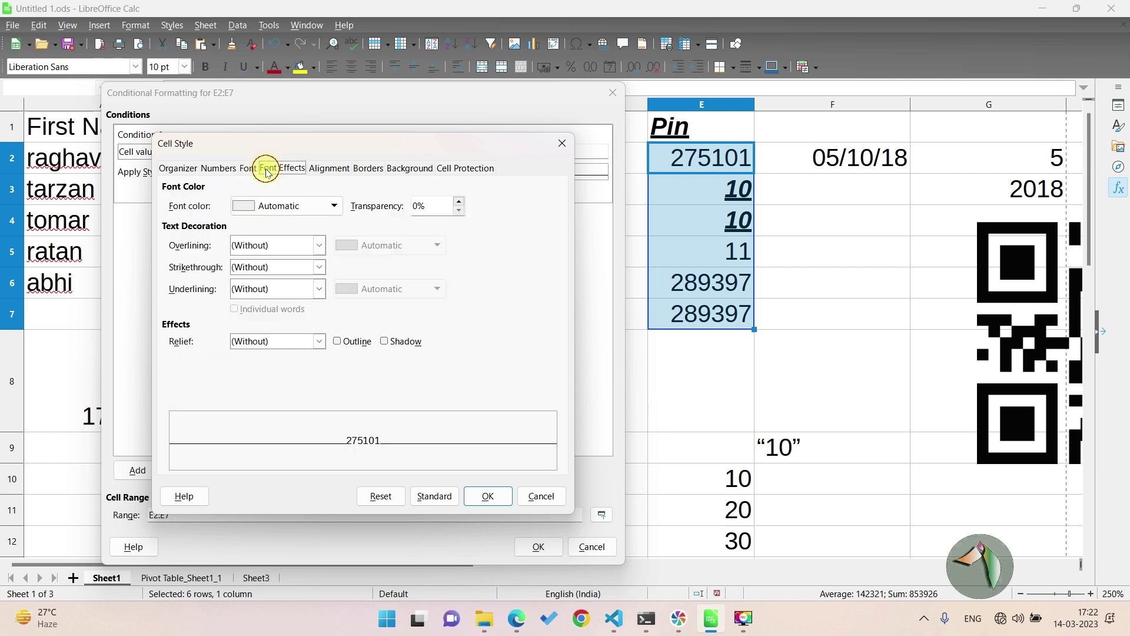
pyautogui.click(409, 169)
pyautogui.click(384, 192)
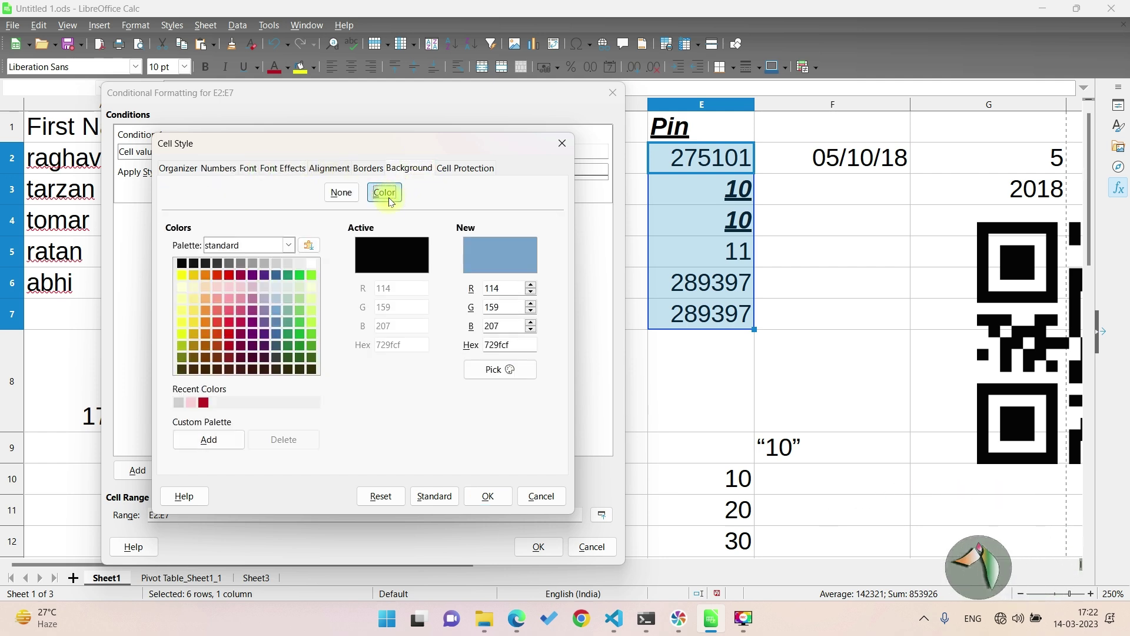
pyautogui.click(240, 275)
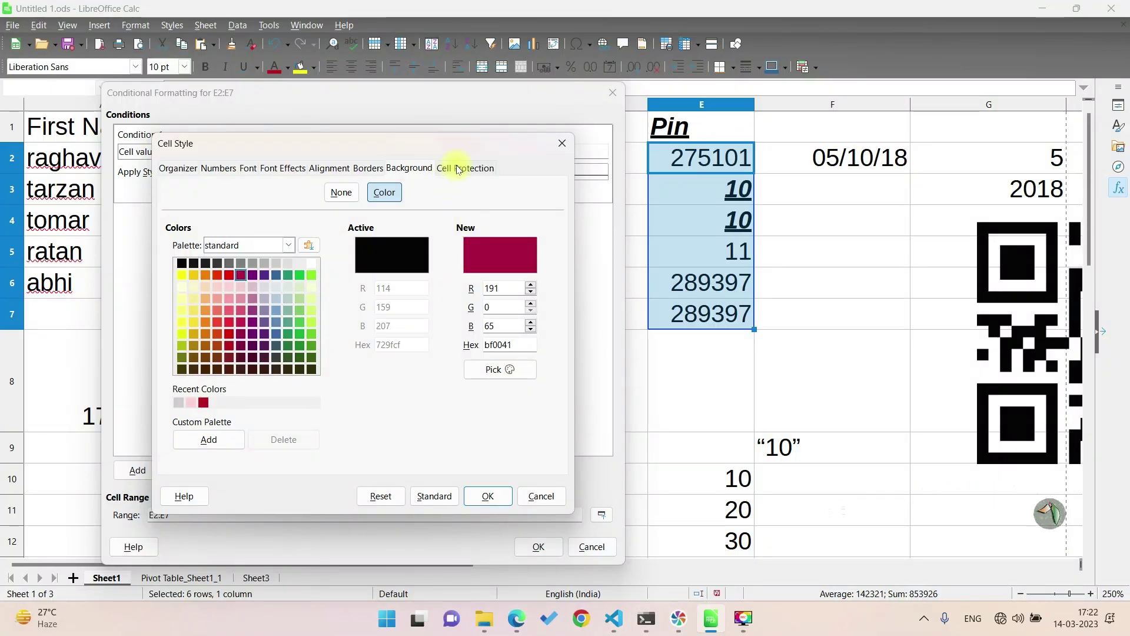
pyautogui.click(489, 498)
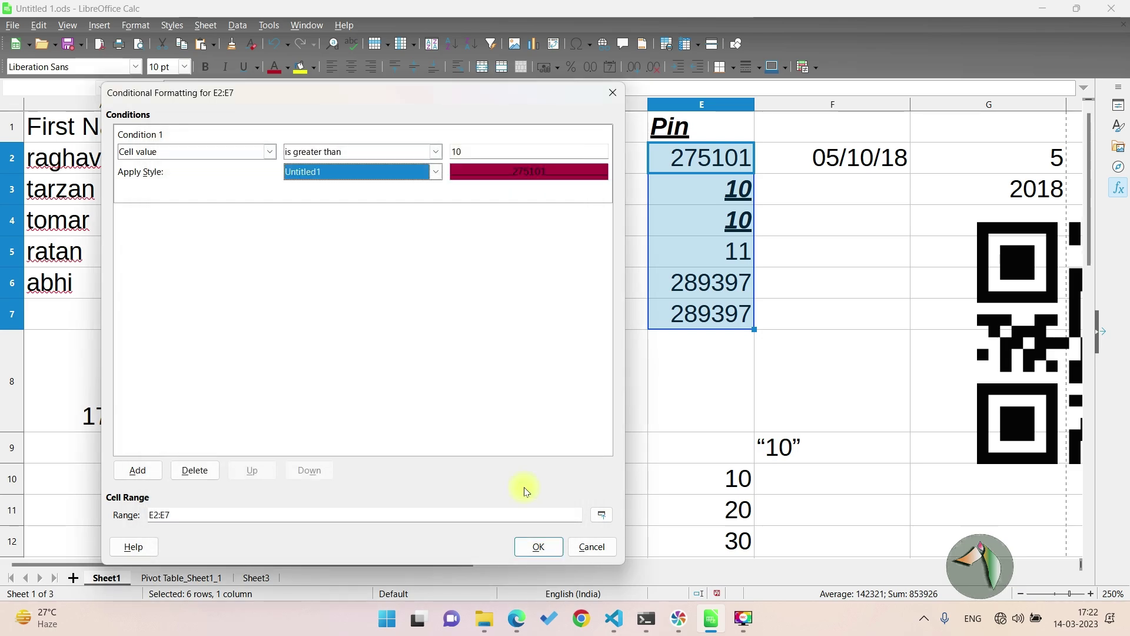
pyautogui.click(533, 545)
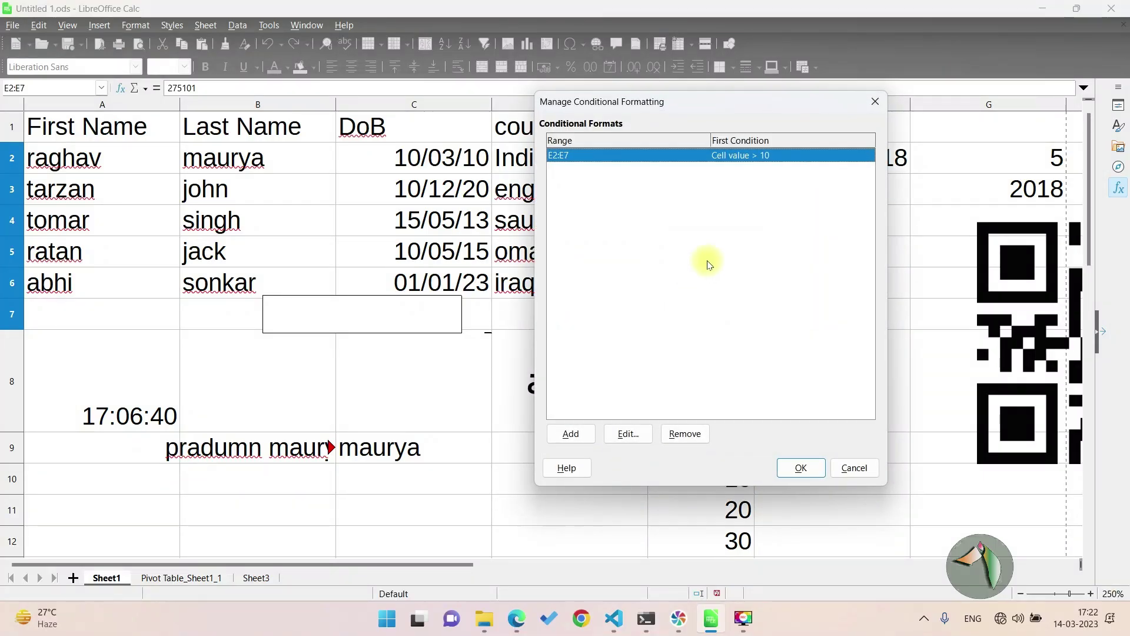
# Close the conditional formats list and change E3 from 10 to 9.
pyautogui.click(800, 467)
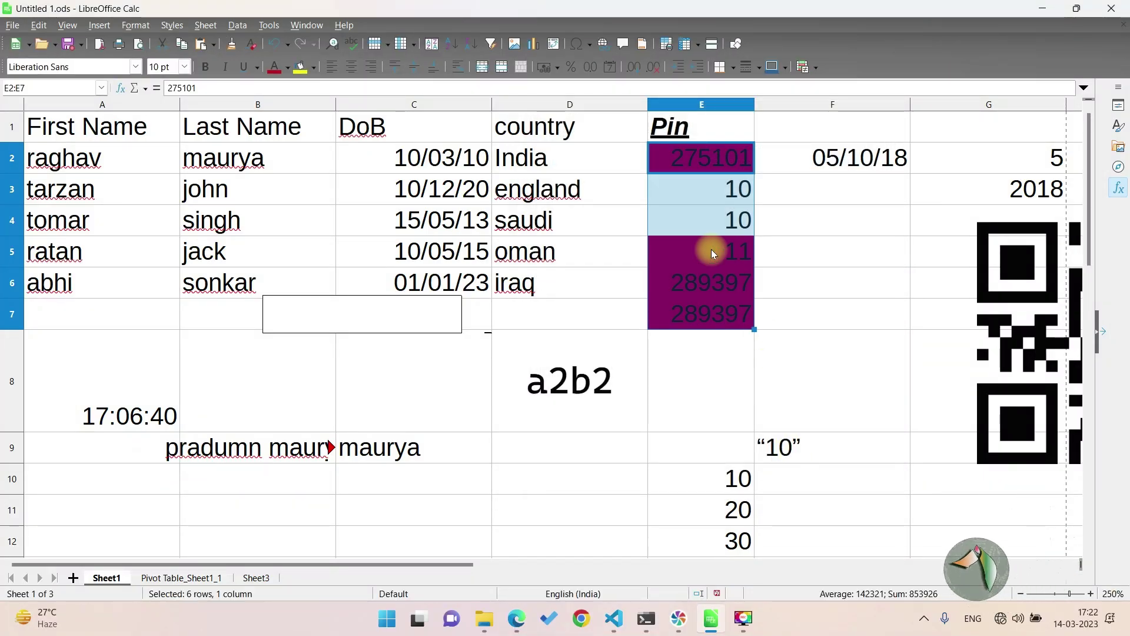
pyautogui.click(719, 189)
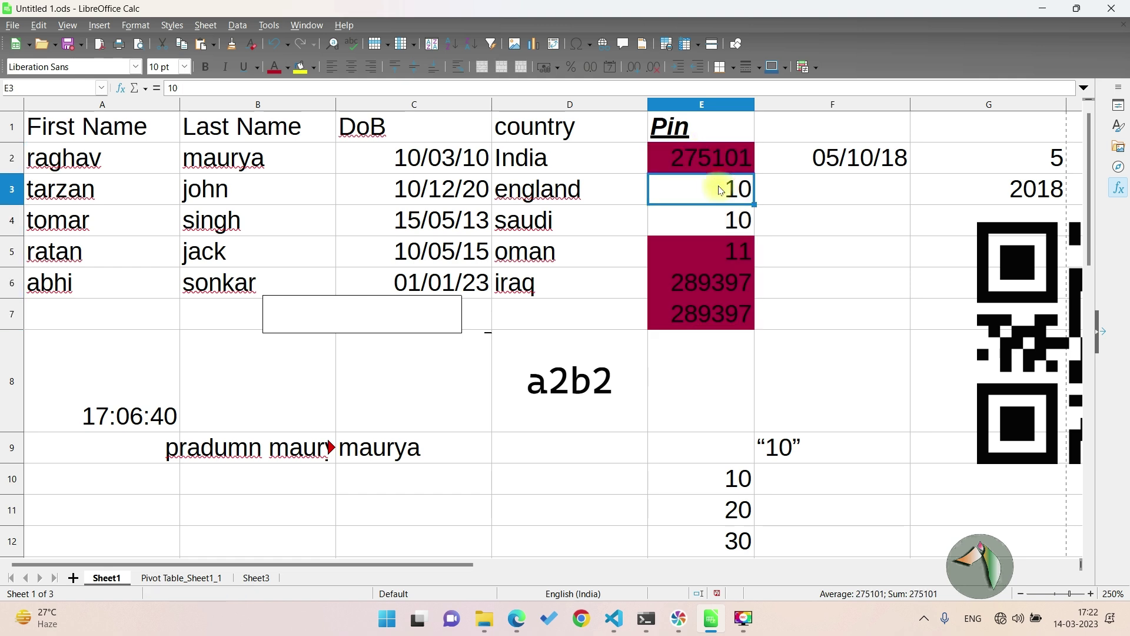
pyautogui.doubleClick(720, 191)
pyautogui.press('BackSpace')
pyautogui.press('BackSpace')
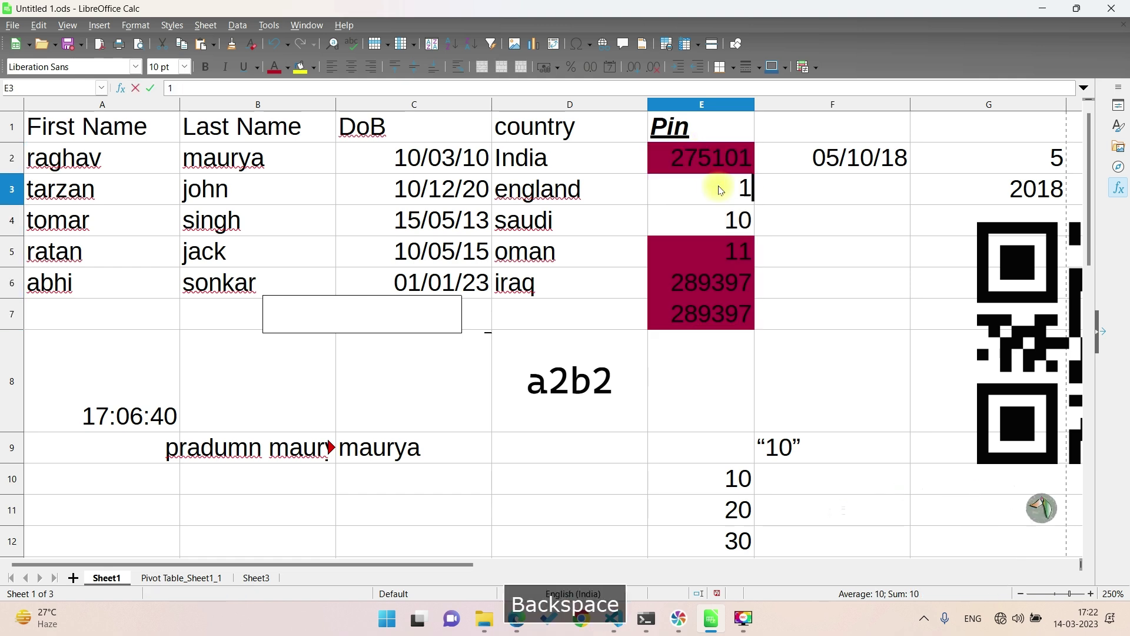
pyautogui.write('9')
pyautogui.press('Return')
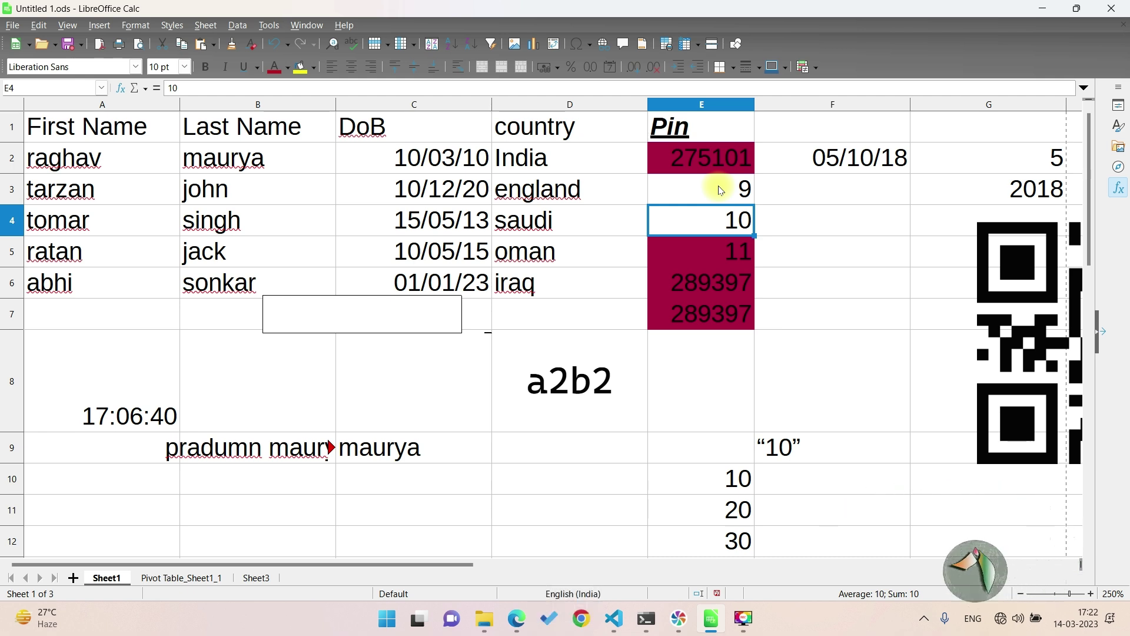
# Reselect the Pin values in E2:E7 and open the Format menu.
pyautogui.press('Up')
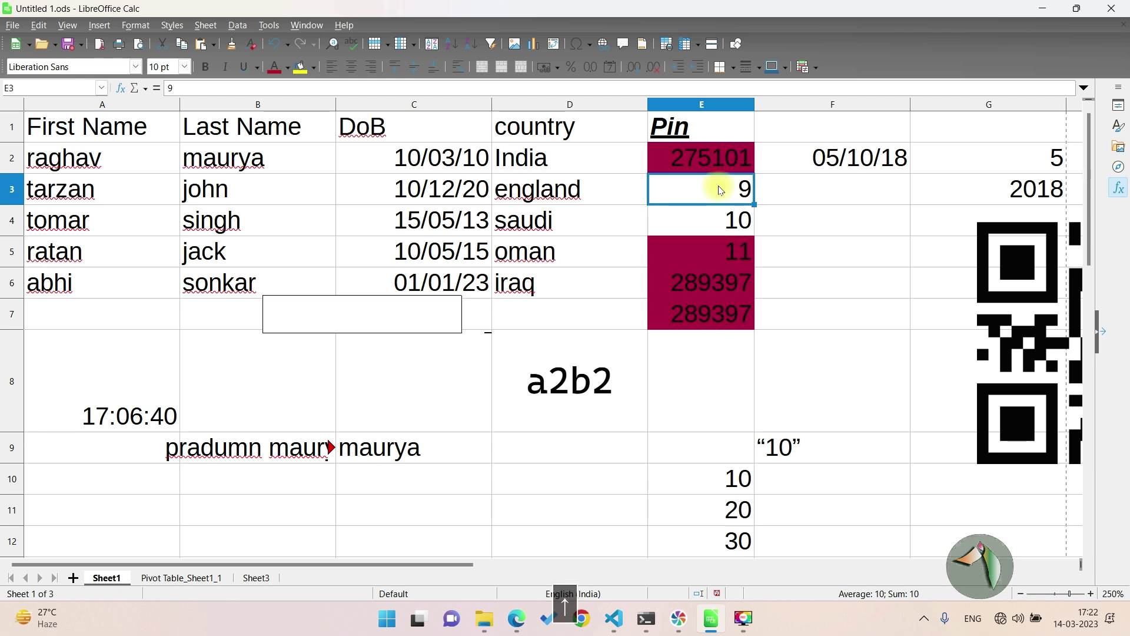
pyautogui.press('Up')
pyautogui.hotkey('shift', 'Down')
pyautogui.hotkey('shift', 'Down')
pyautogui.hotkey('shift', 'Down')
pyautogui.hotkey('shift', 'Down')
pyautogui.hotkey('shift', 'Down')
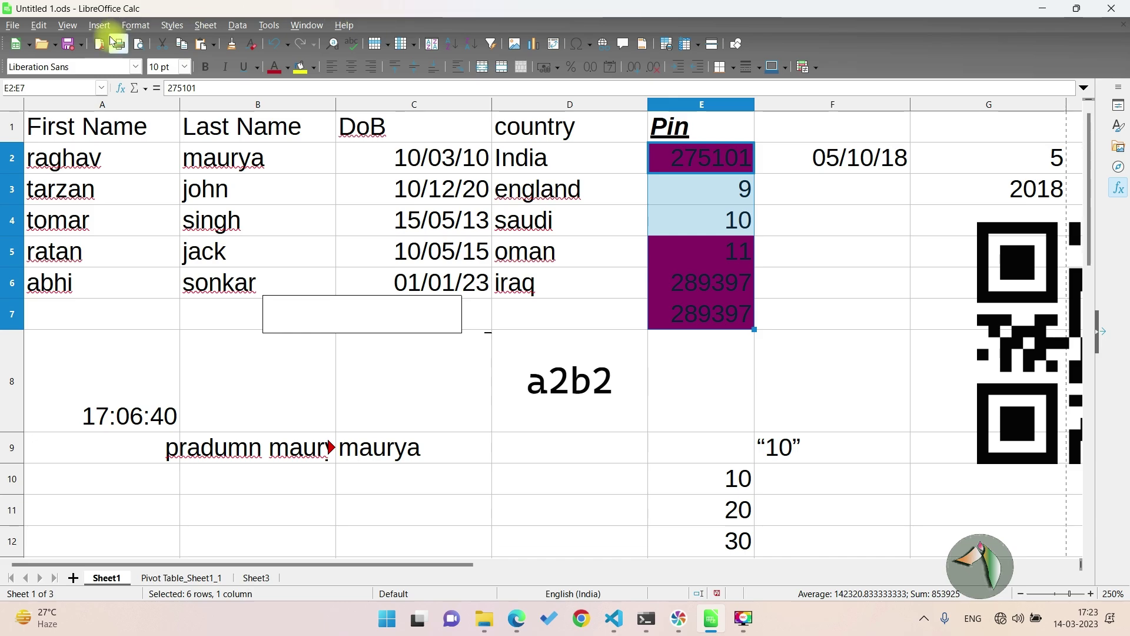
pyautogui.click(128, 26)
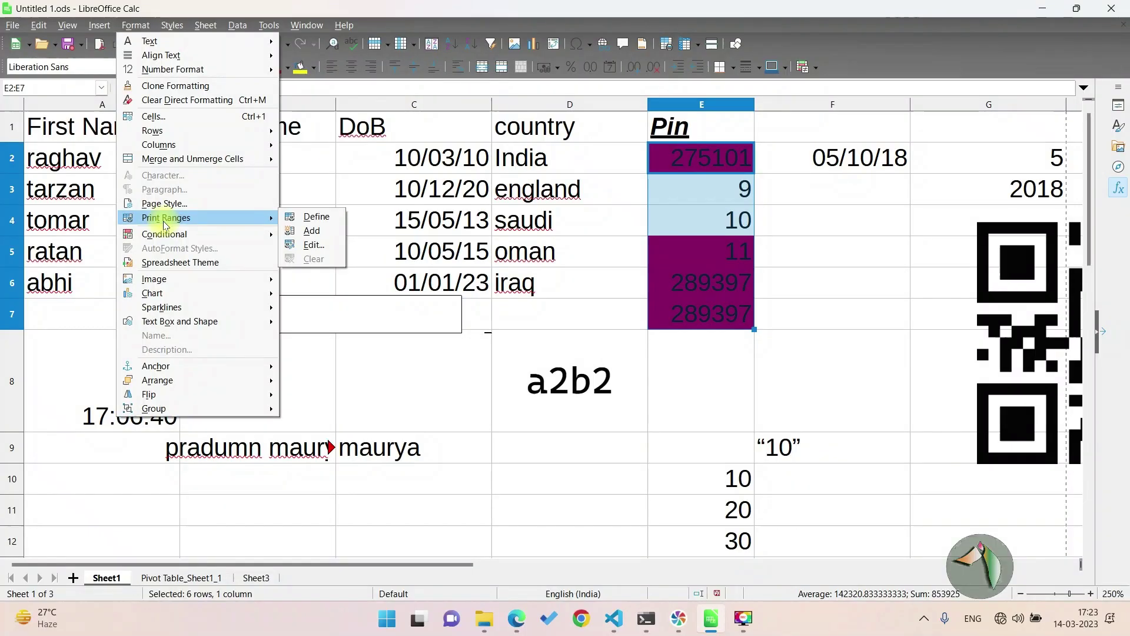
# Add a second condition to the E2:E7 rule matching cell values less than 10.
pyautogui.moveTo(164, 234)
pyautogui.click(333, 239)
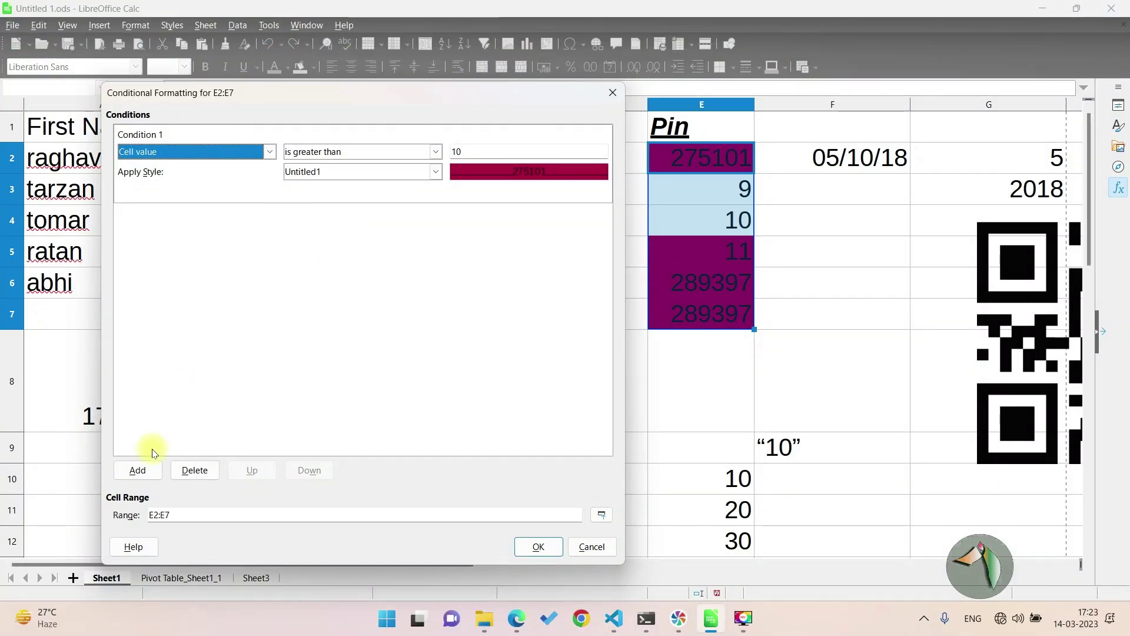
pyautogui.click(141, 469)
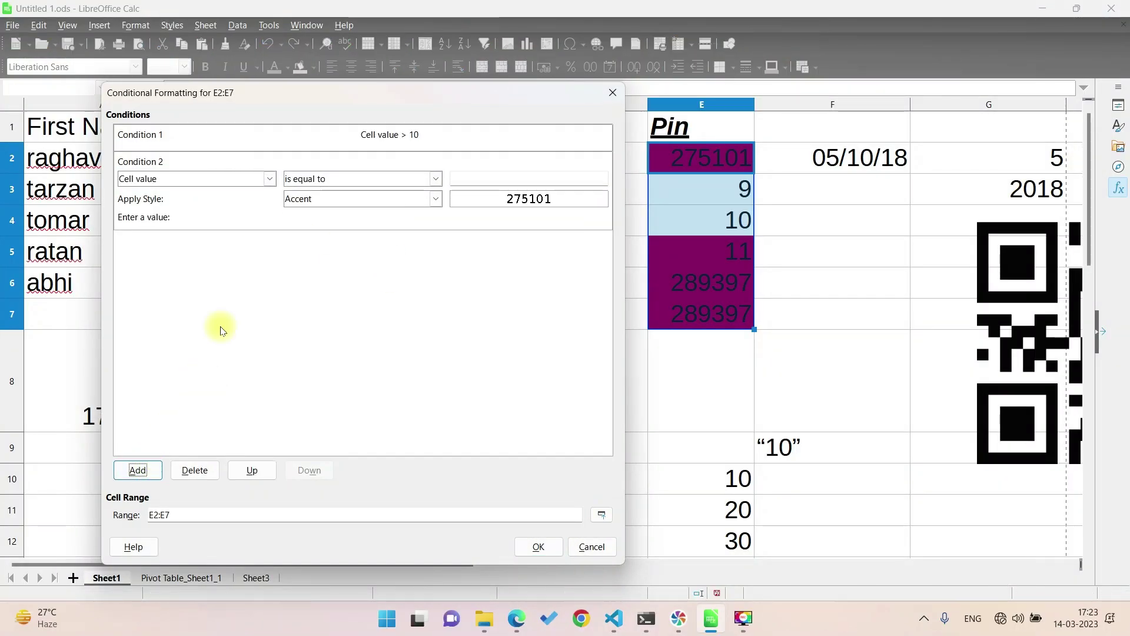
pyautogui.click(228, 179)
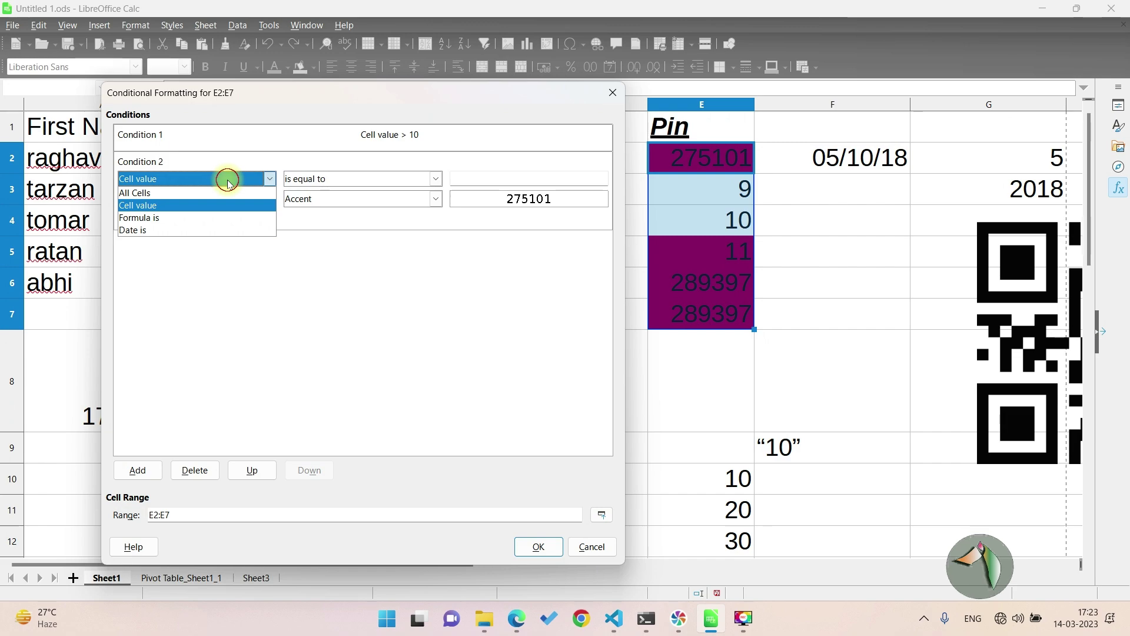
pyautogui.click(228, 180)
pyautogui.click(410, 179)
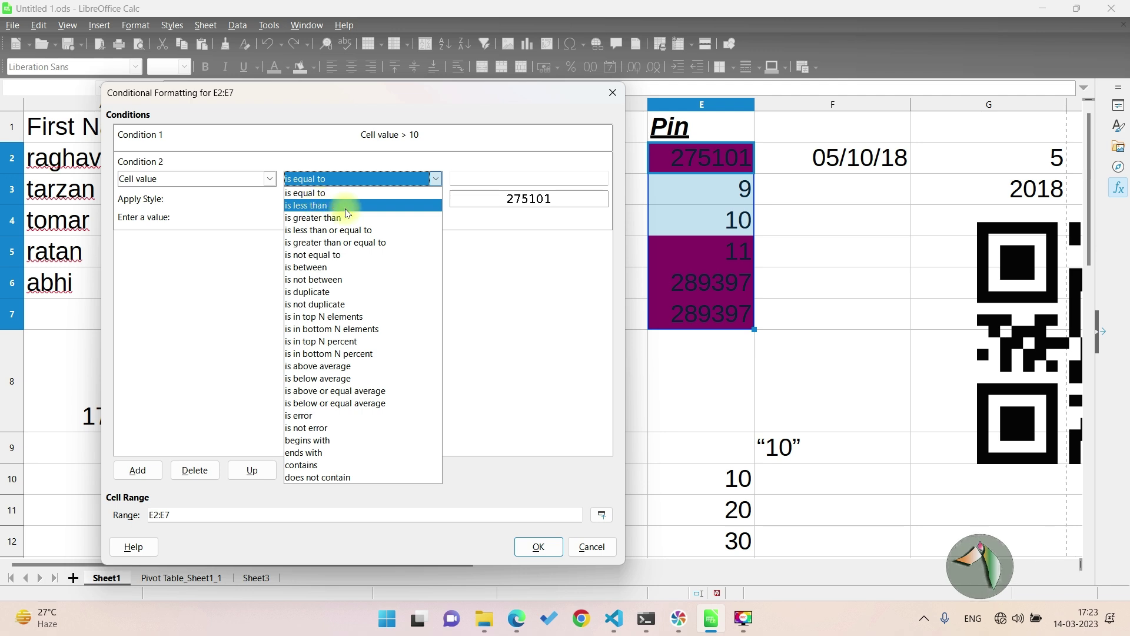
pyautogui.click(346, 206)
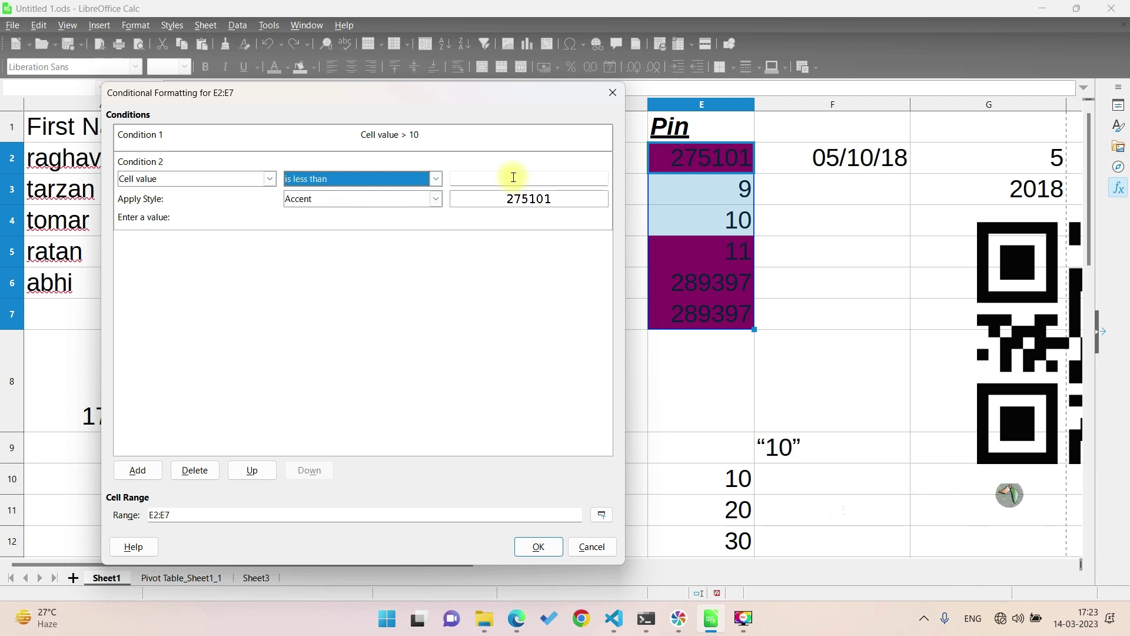
pyautogui.click(513, 177)
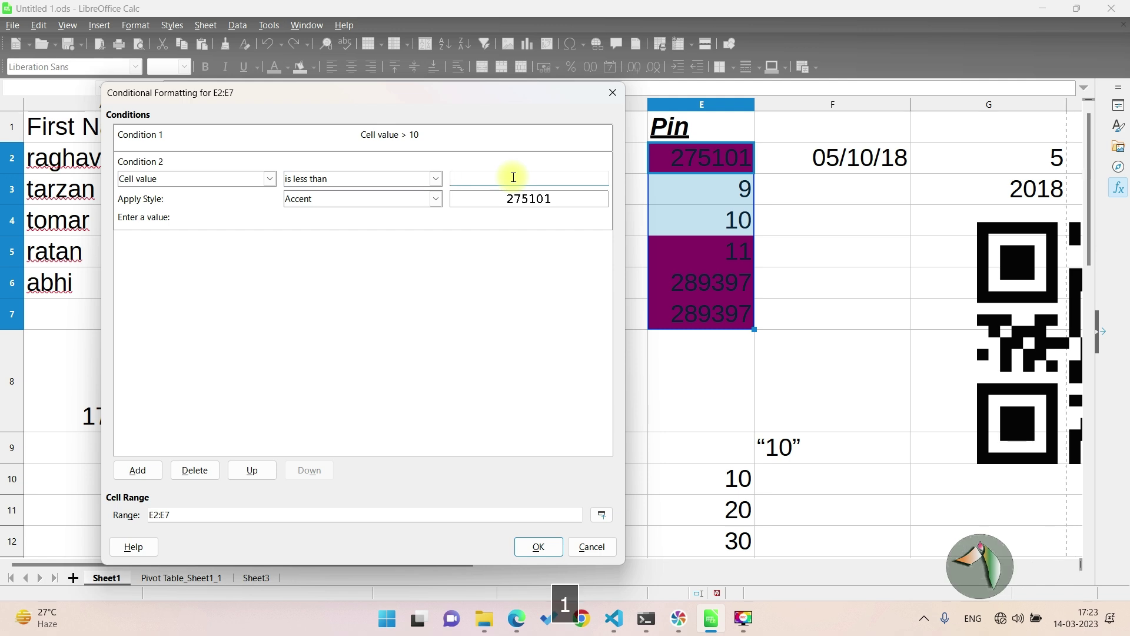
# Give the second condition a new style with a green background and apply both rules.
pyautogui.click(394, 192)
pyautogui.click(347, 213)
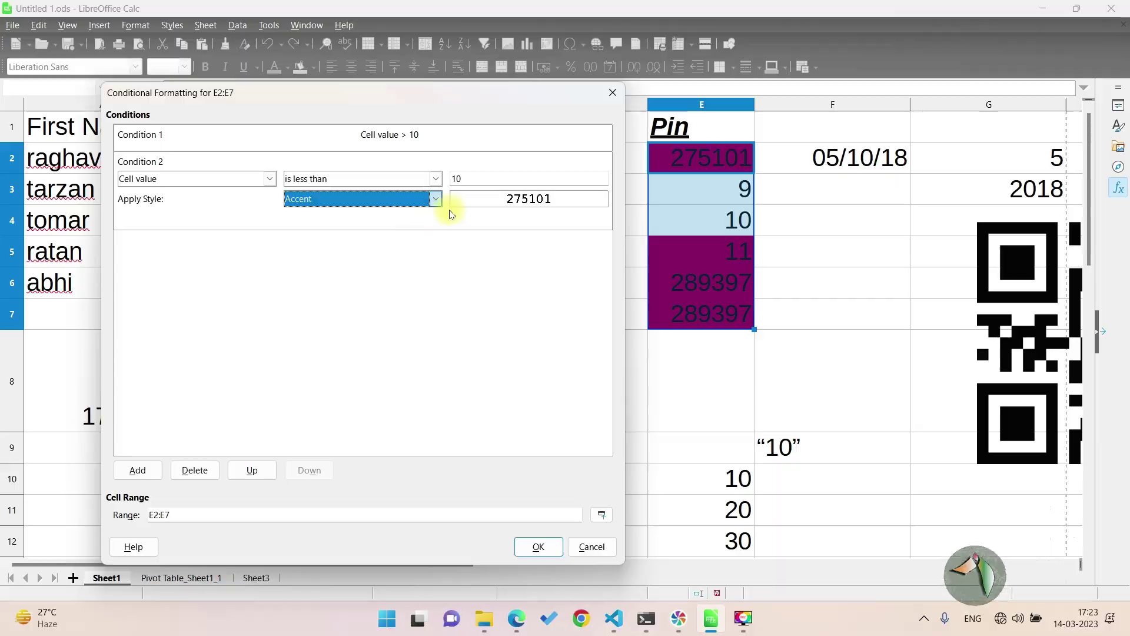
pyautogui.click(409, 168)
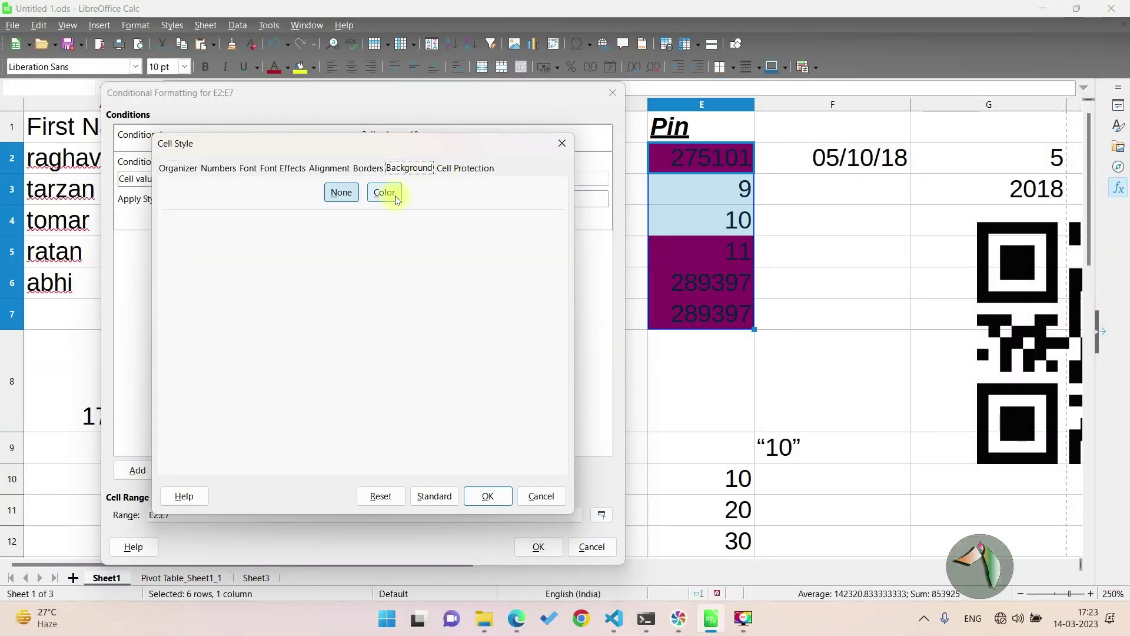
pyautogui.click(395, 195)
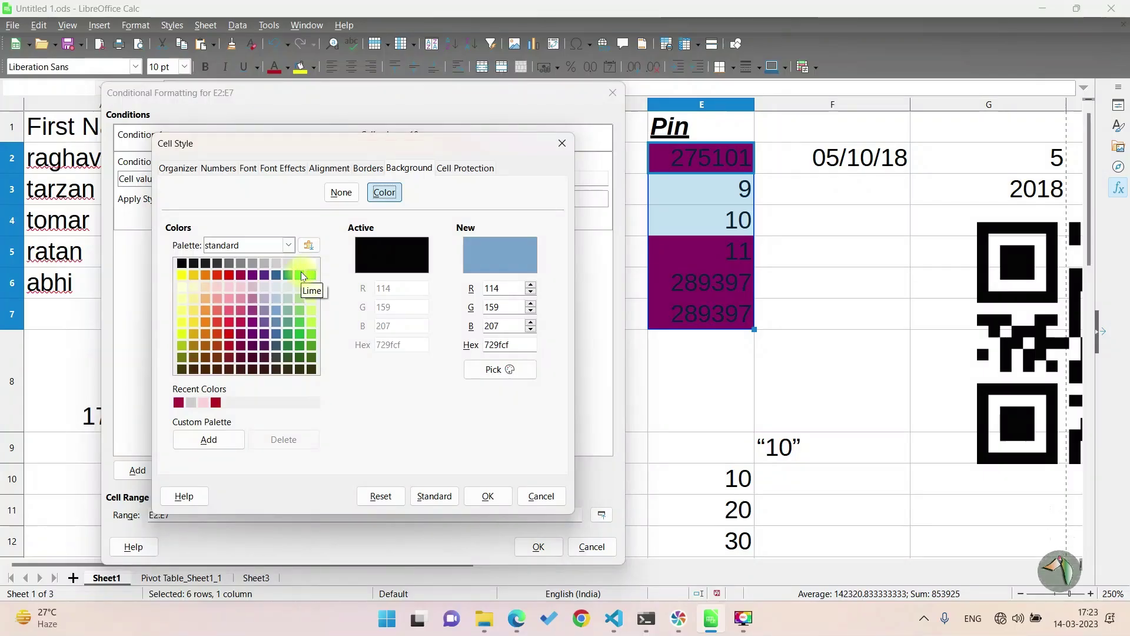
pyautogui.click(300, 275)
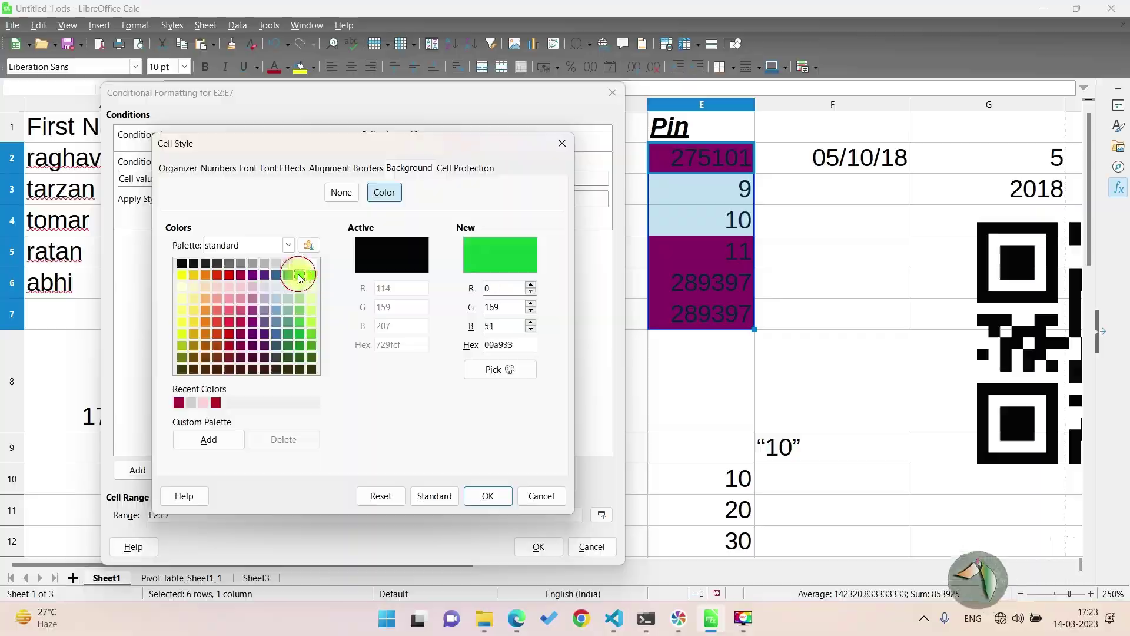
pyautogui.click(446, 171)
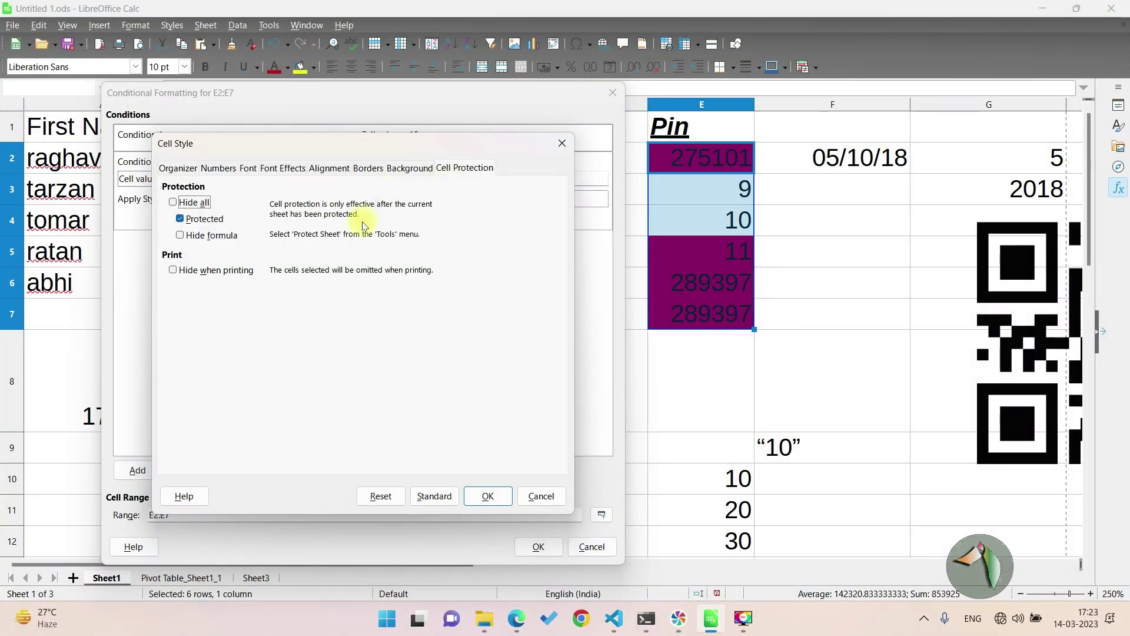
pyautogui.click(488, 496)
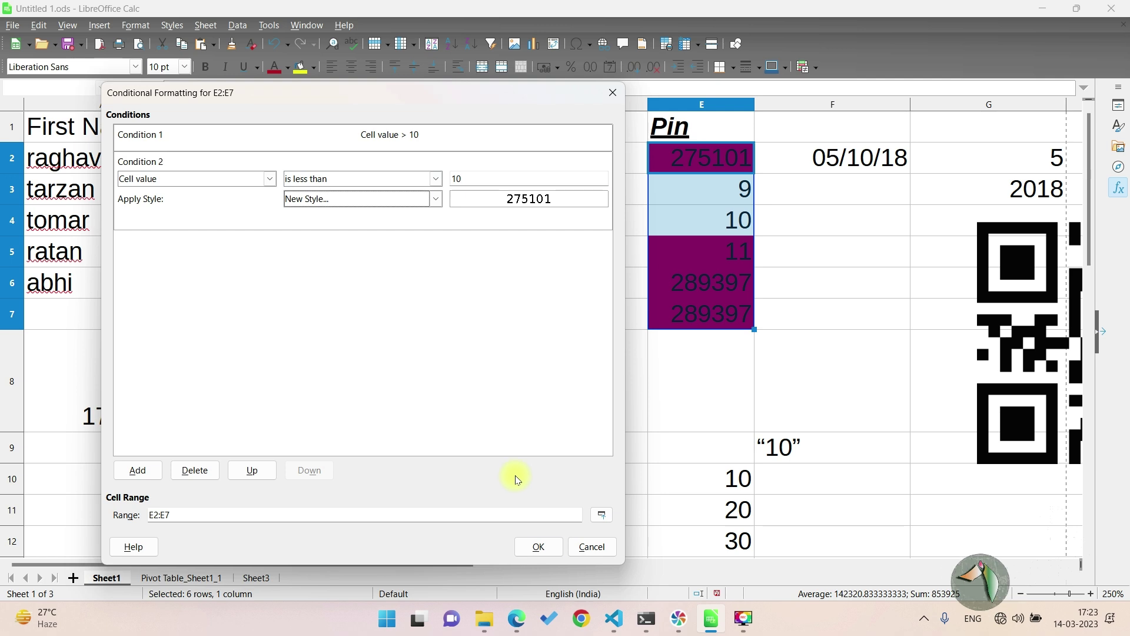
pyautogui.click(536, 546)
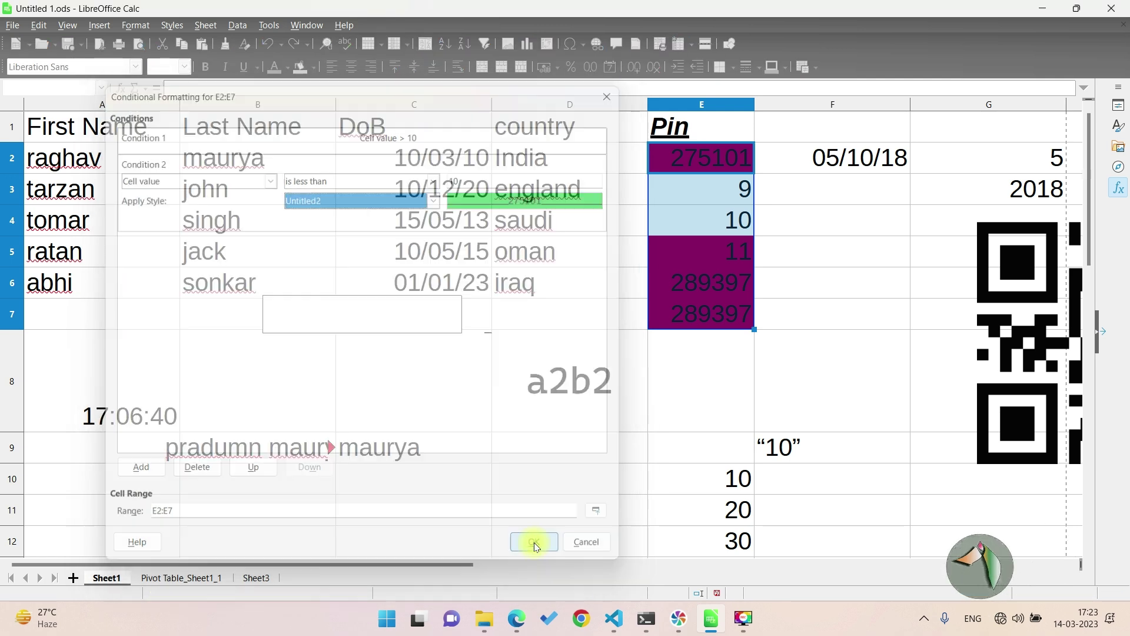
pyautogui.click(799, 238)
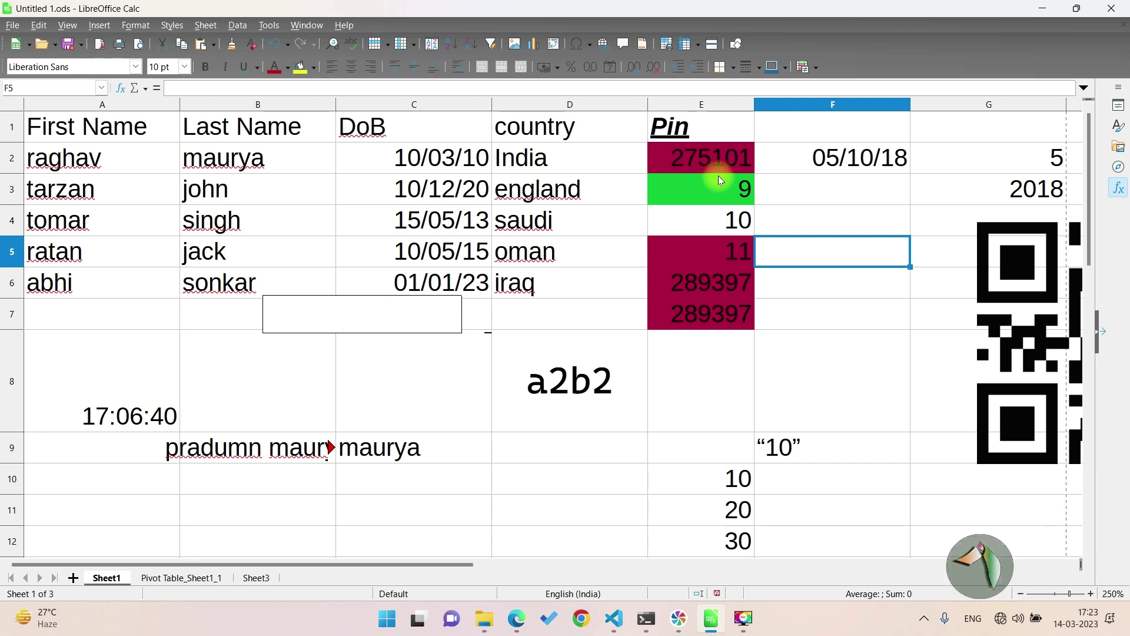
# Select E5, which holds 11, and open the Format menu.
pyautogui.click(731, 239)
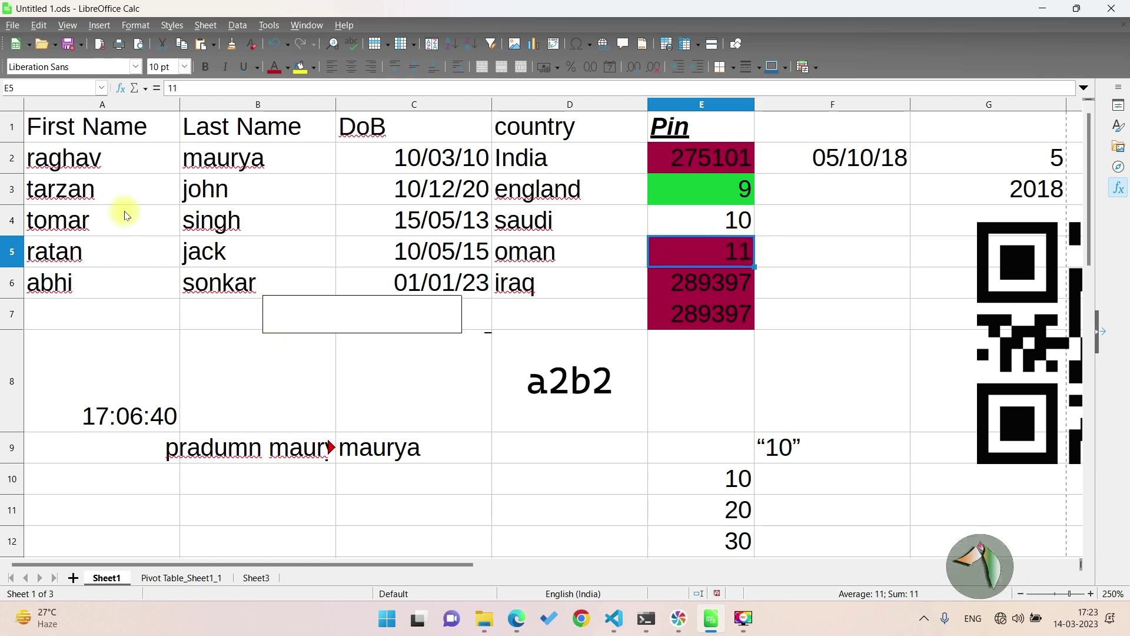
pyautogui.click(148, 26)
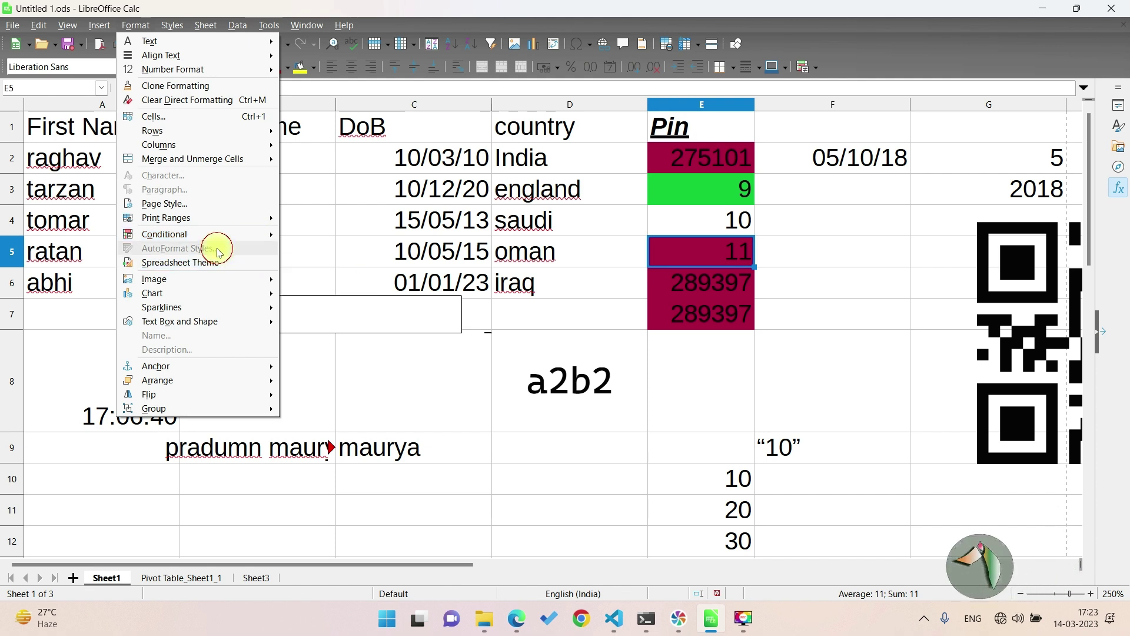
# Apply the Box List Green AutoFormat style to the contact table A1:E6.
pyautogui.click(593, 274)
pyautogui.moveTo(69, 134); pyautogui.dragTo(732, 297)
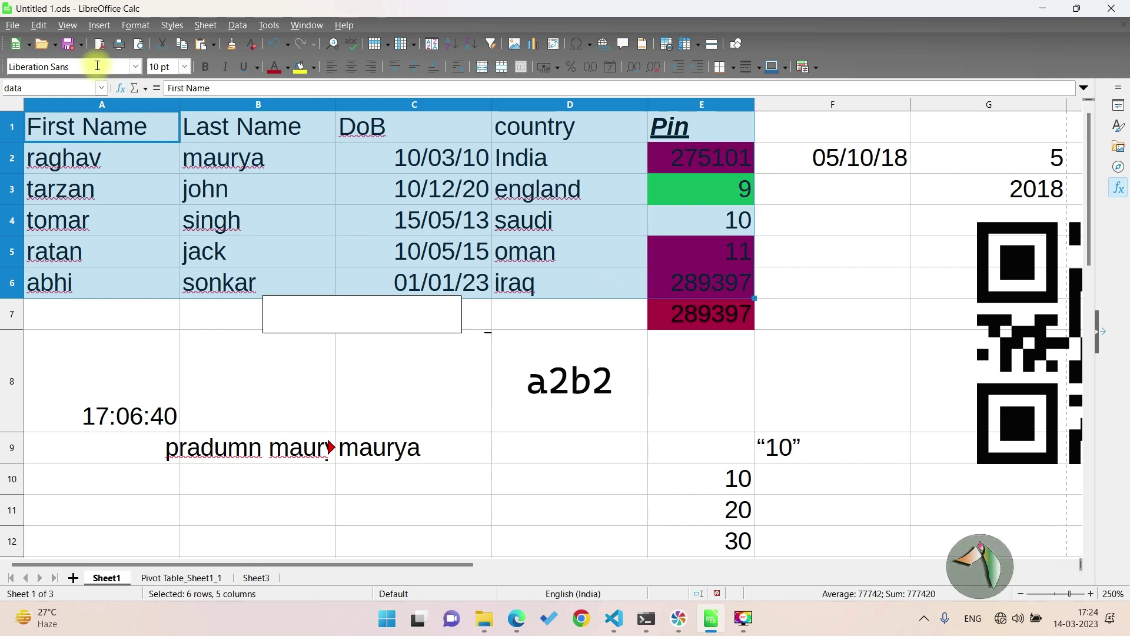
pyautogui.click(142, 25)
pyautogui.moveTo(164, 234)
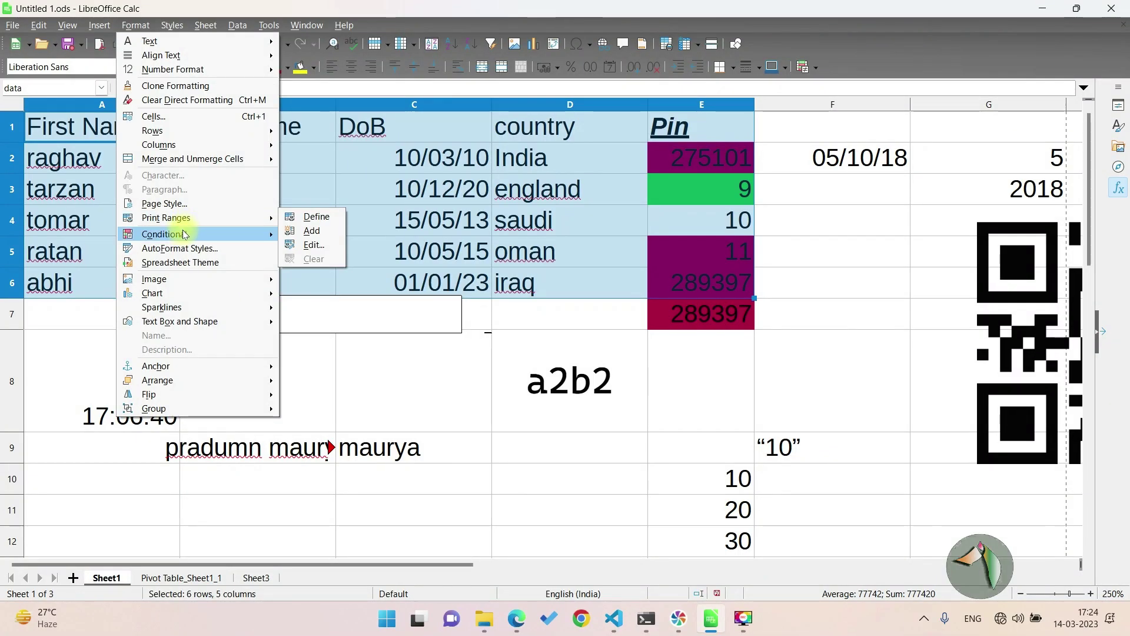
pyautogui.click(228, 250)
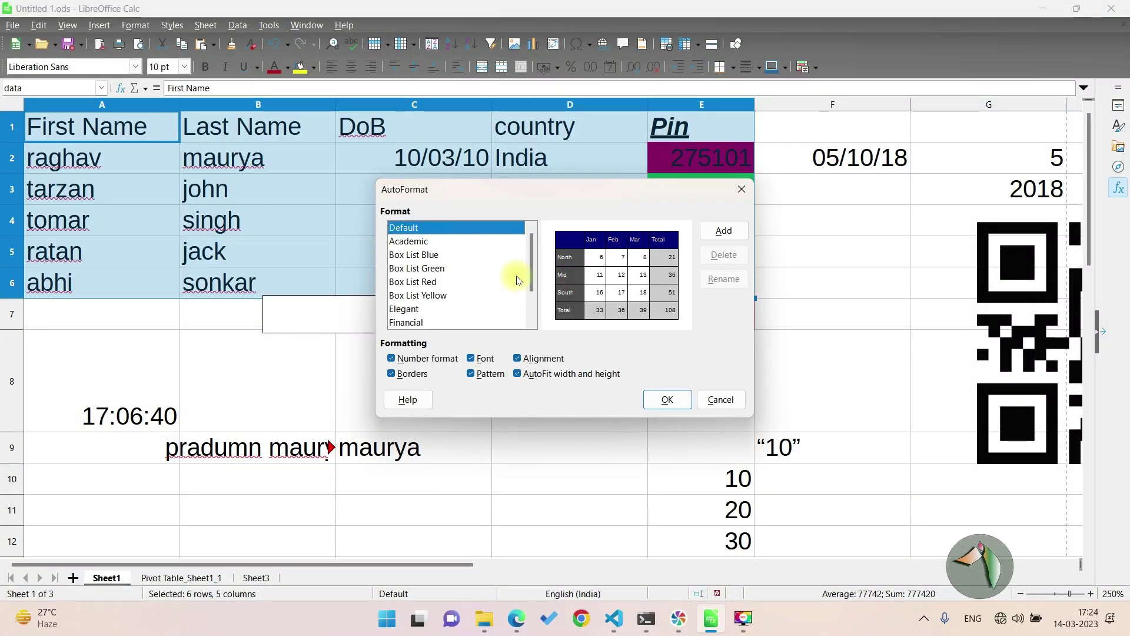
pyautogui.click(446, 269)
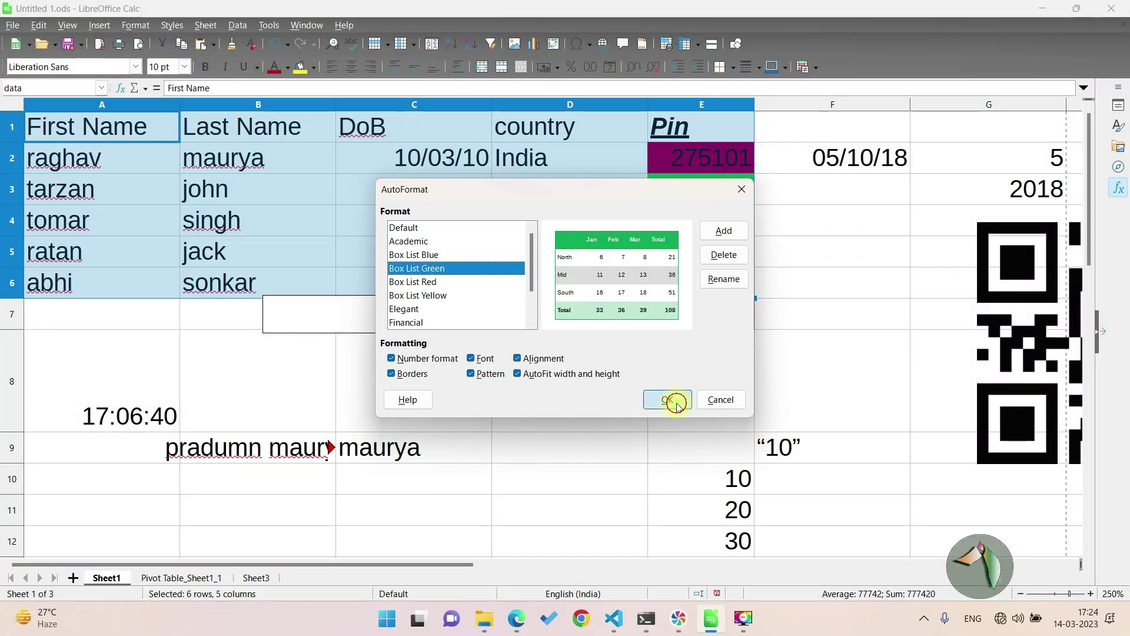
pyautogui.click(677, 405)
pyautogui.click(581, 404)
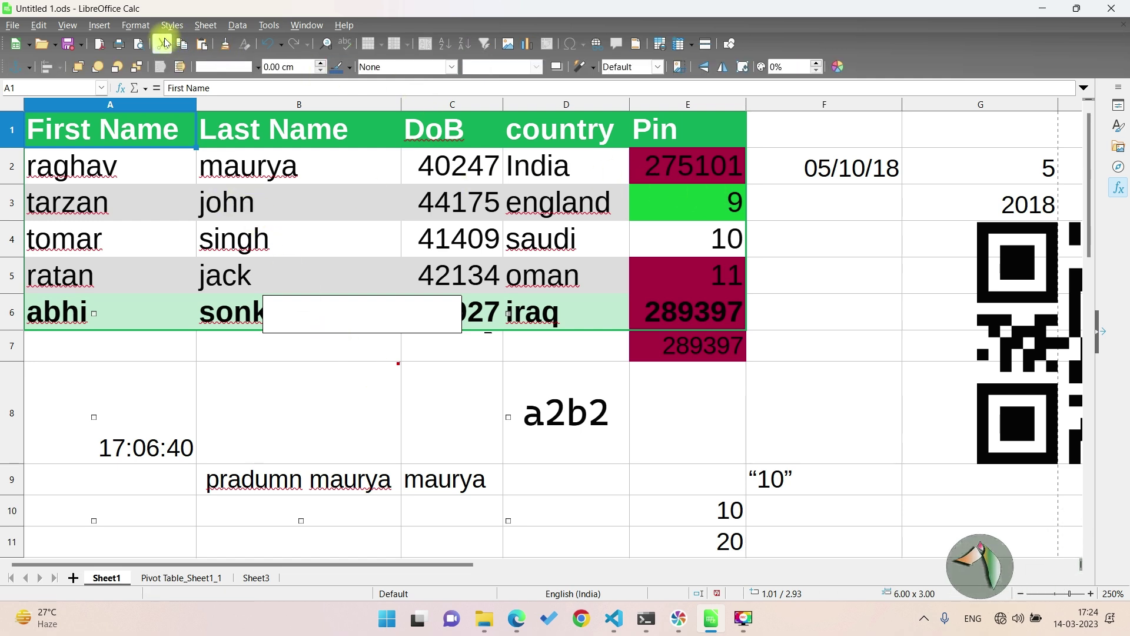
pyautogui.click(135, 25)
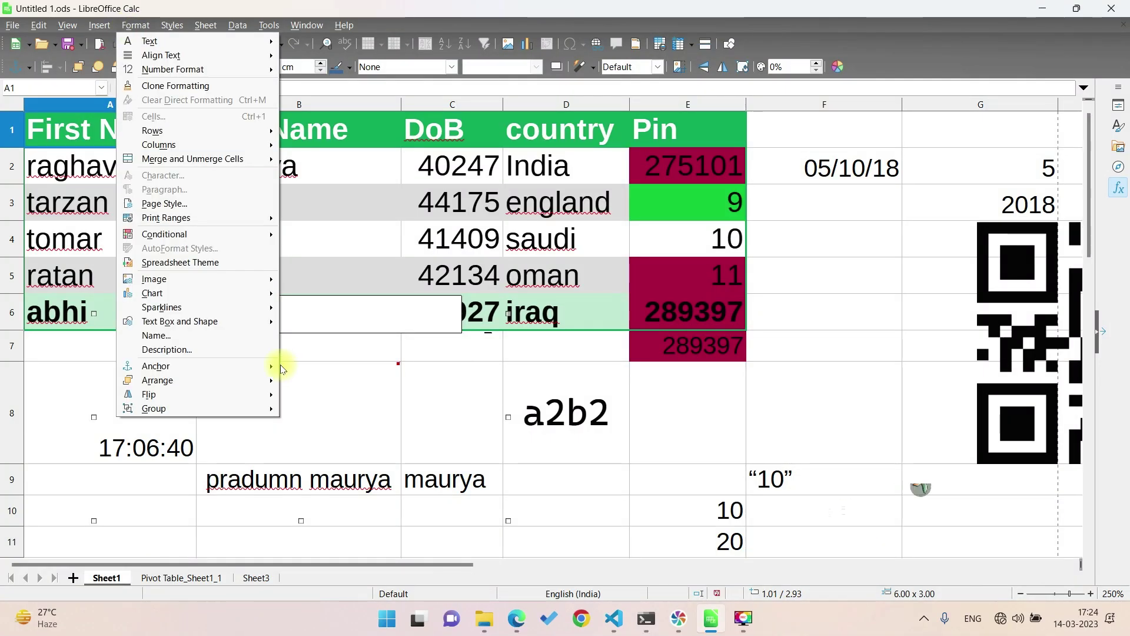
pyautogui.click(207, 263)
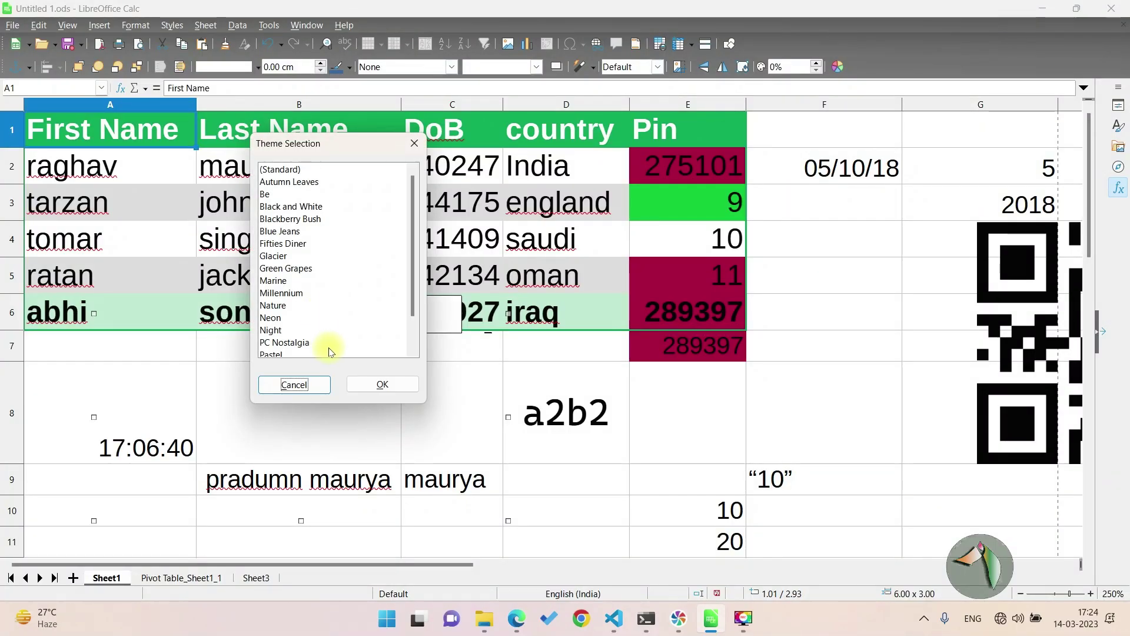
pyautogui.click(310, 231)
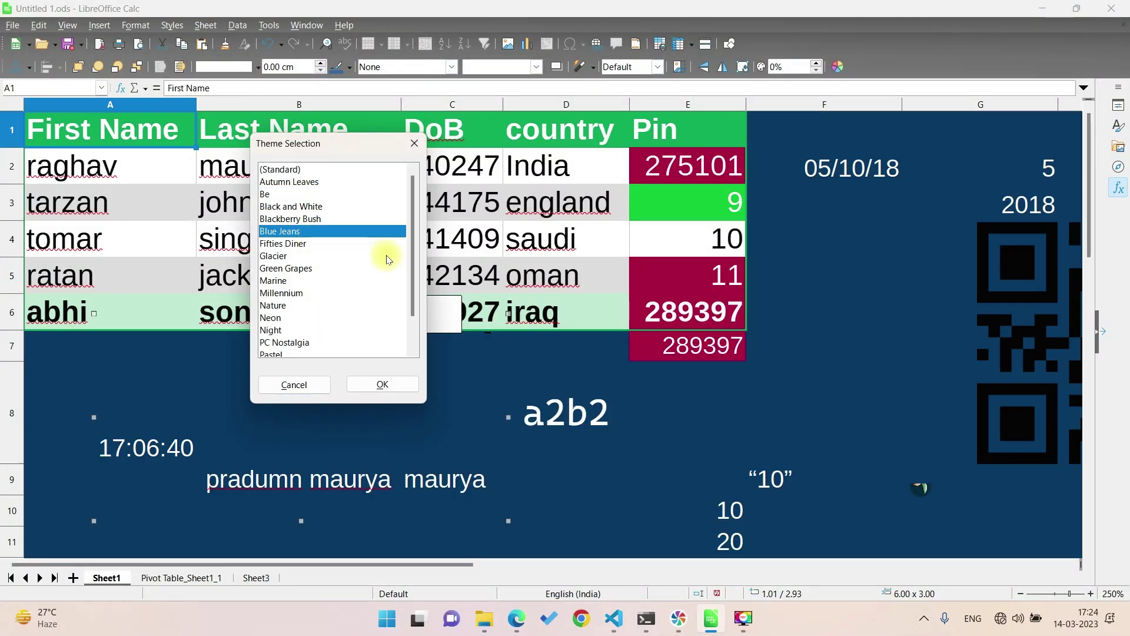
pyautogui.click(299, 256)
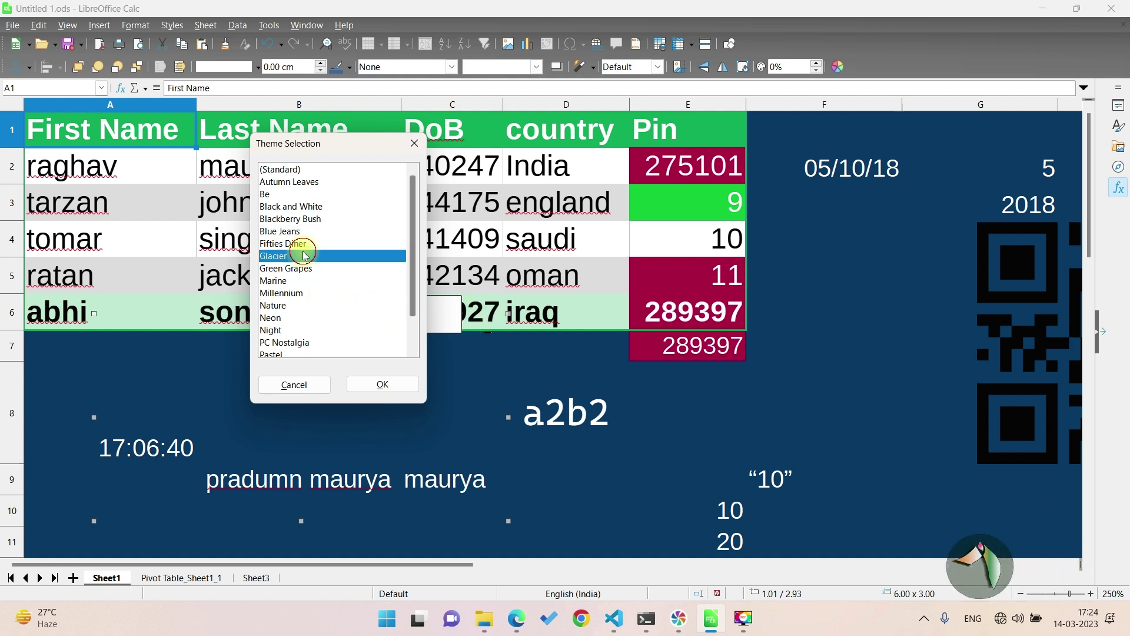
pyautogui.click(301, 270)
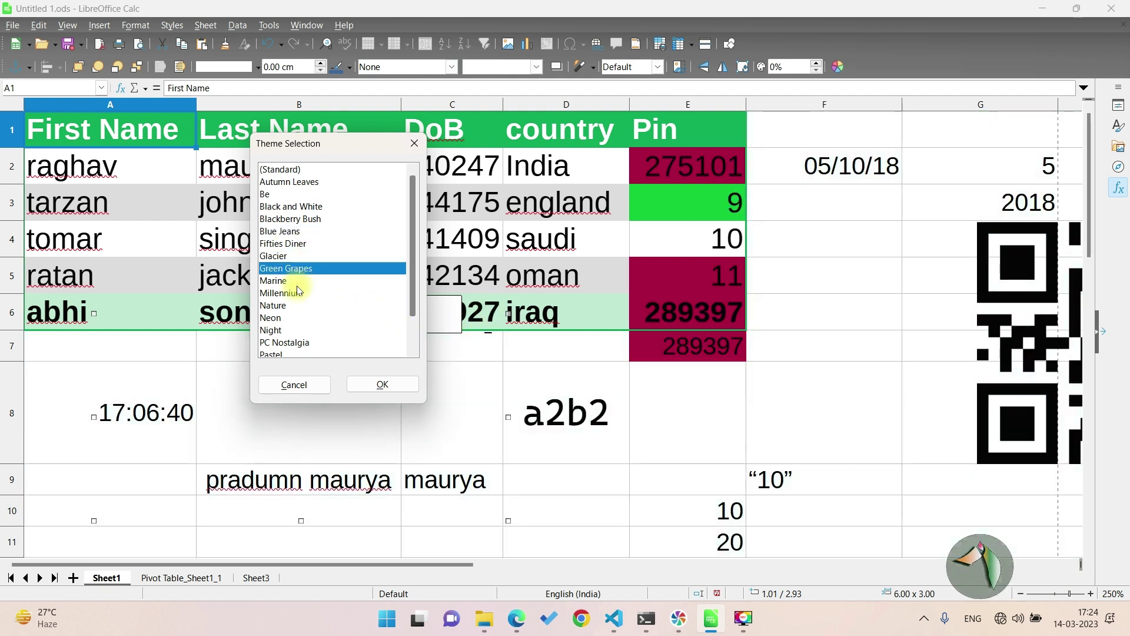
pyautogui.click(297, 283)
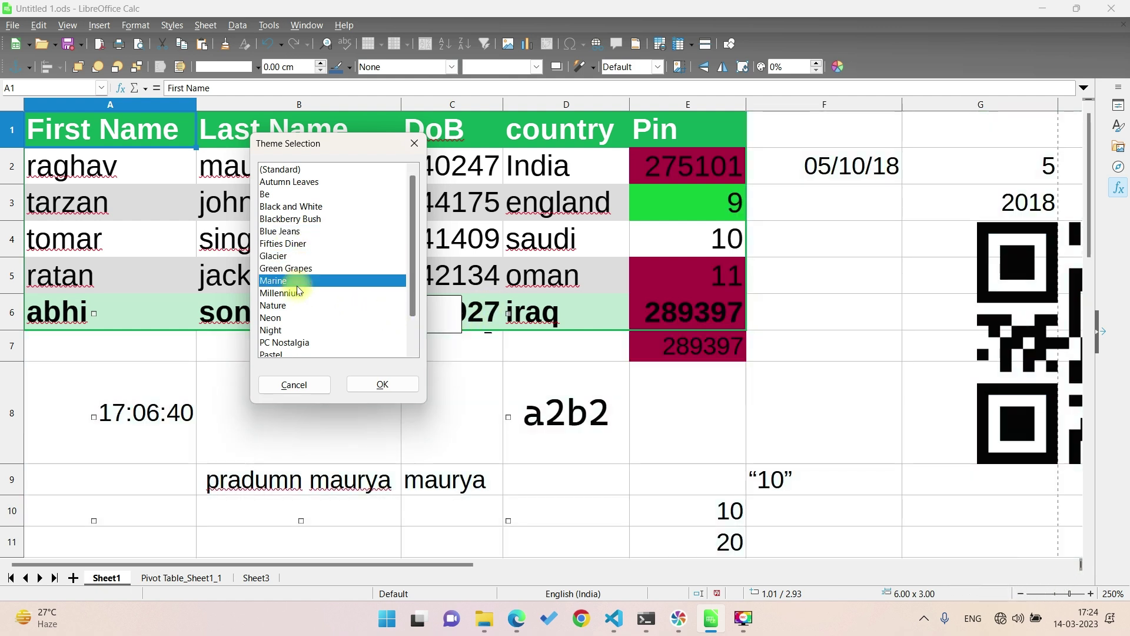
pyautogui.click(294, 170)
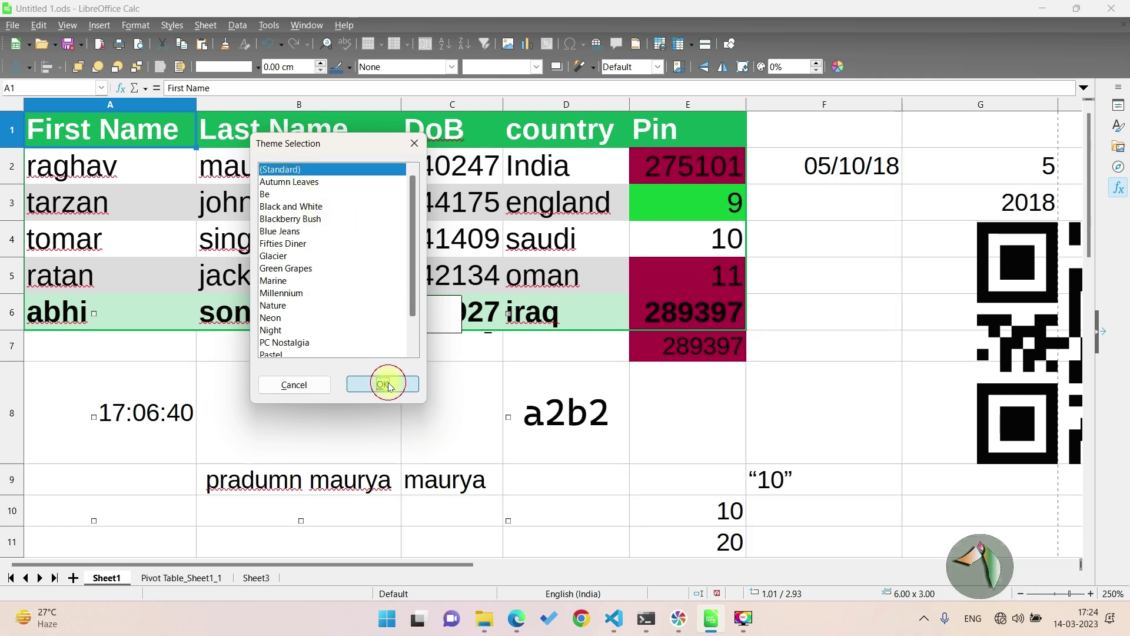
pyautogui.click(388, 385)
pyautogui.click(434, 371)
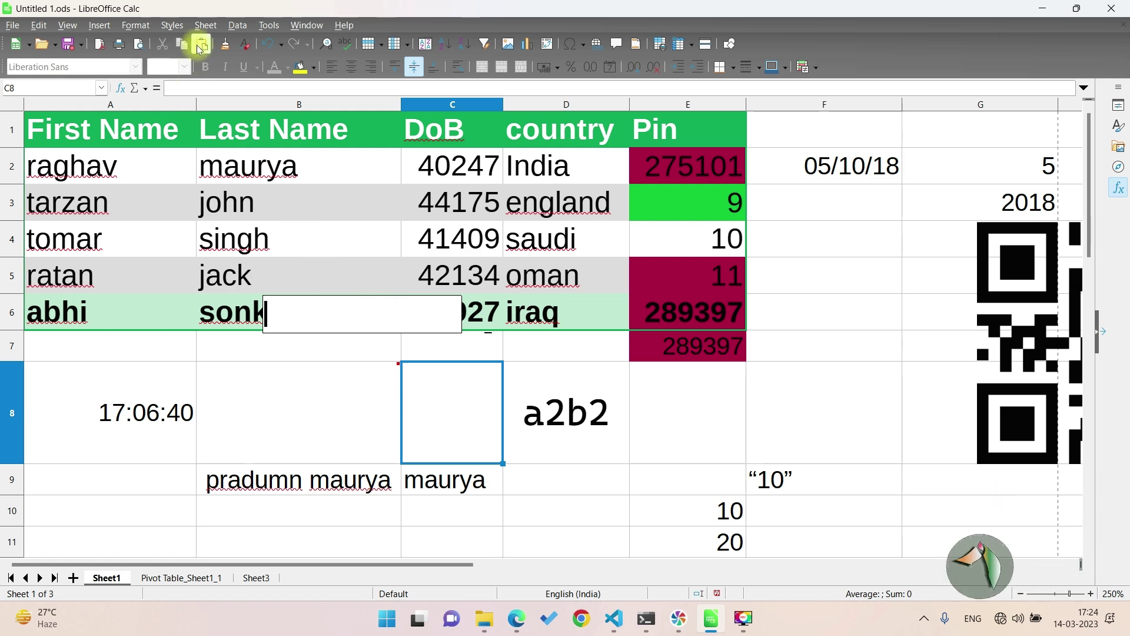
# Insert the RRR poster image OIP (4) from Downloads at cell F8.
pyautogui.click(131, 30)
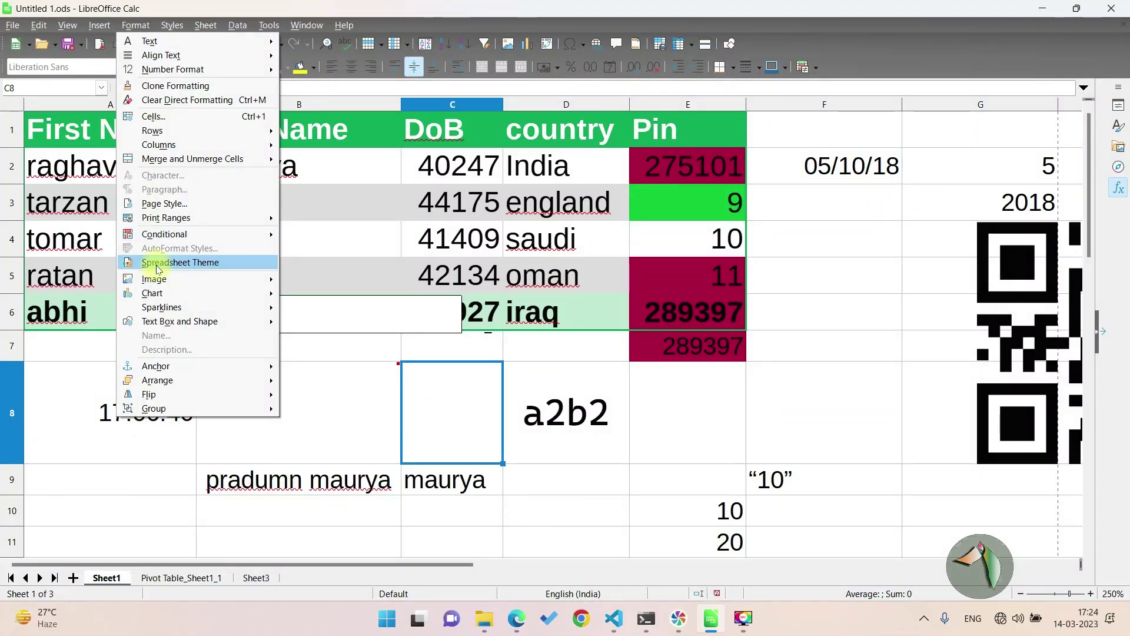
pyautogui.moveTo(154, 278)
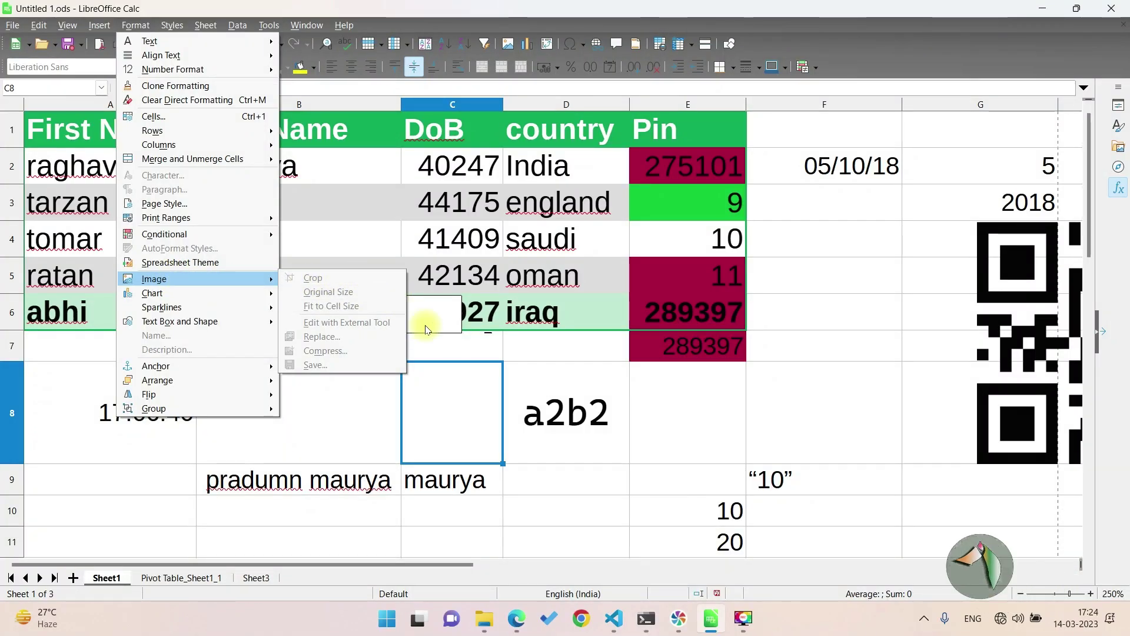
pyautogui.click(547, 397)
pyautogui.click(759, 395)
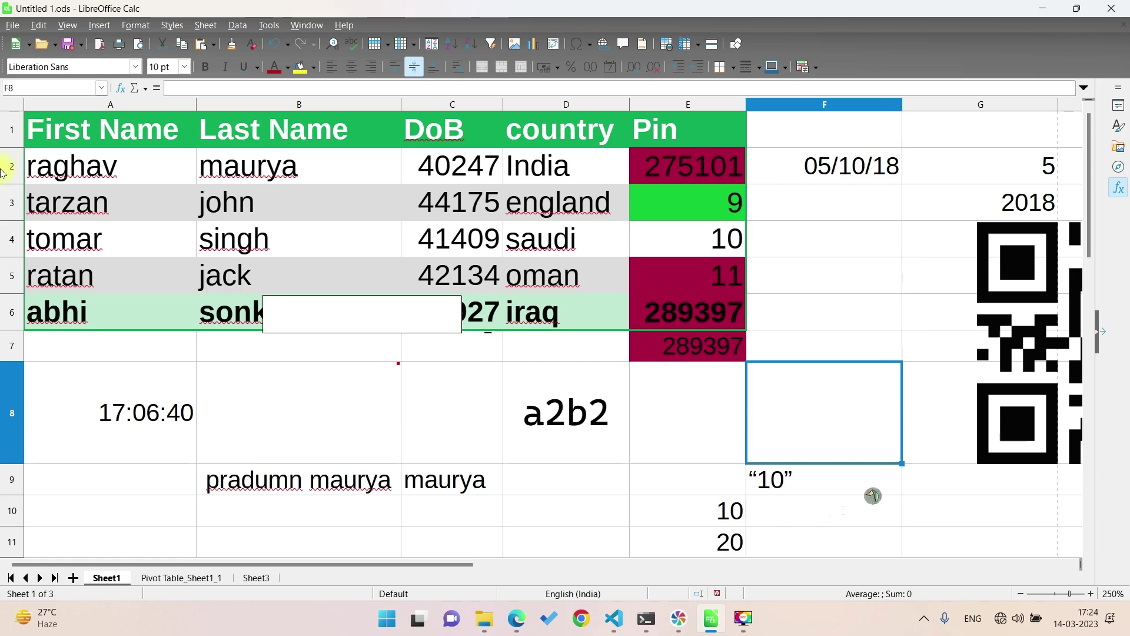
pyautogui.click(99, 25)
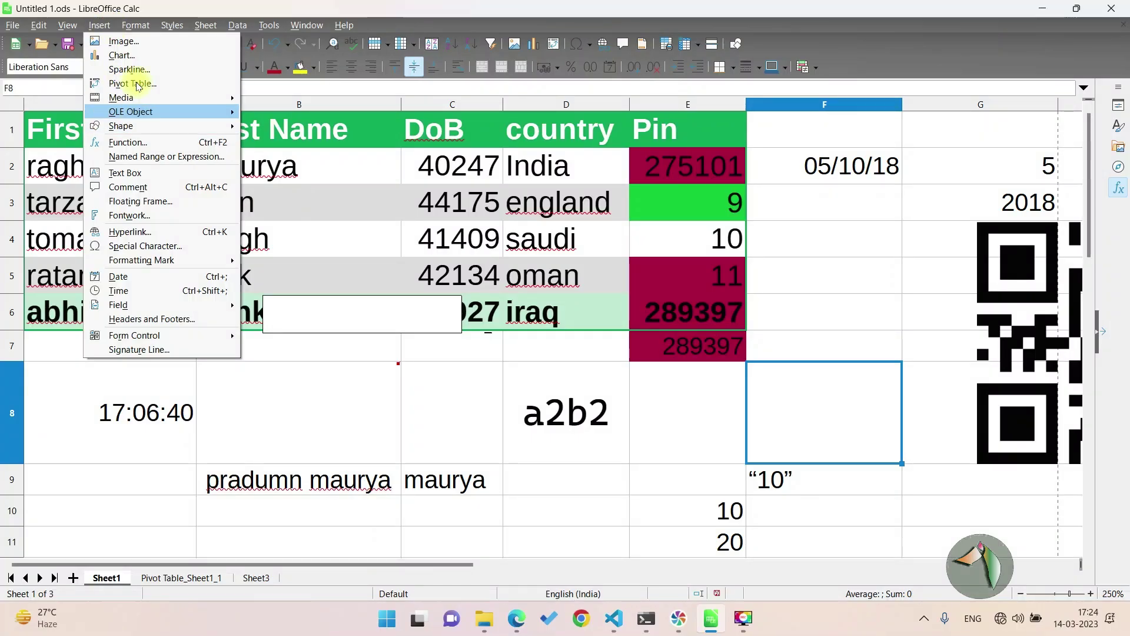
pyautogui.click(135, 44)
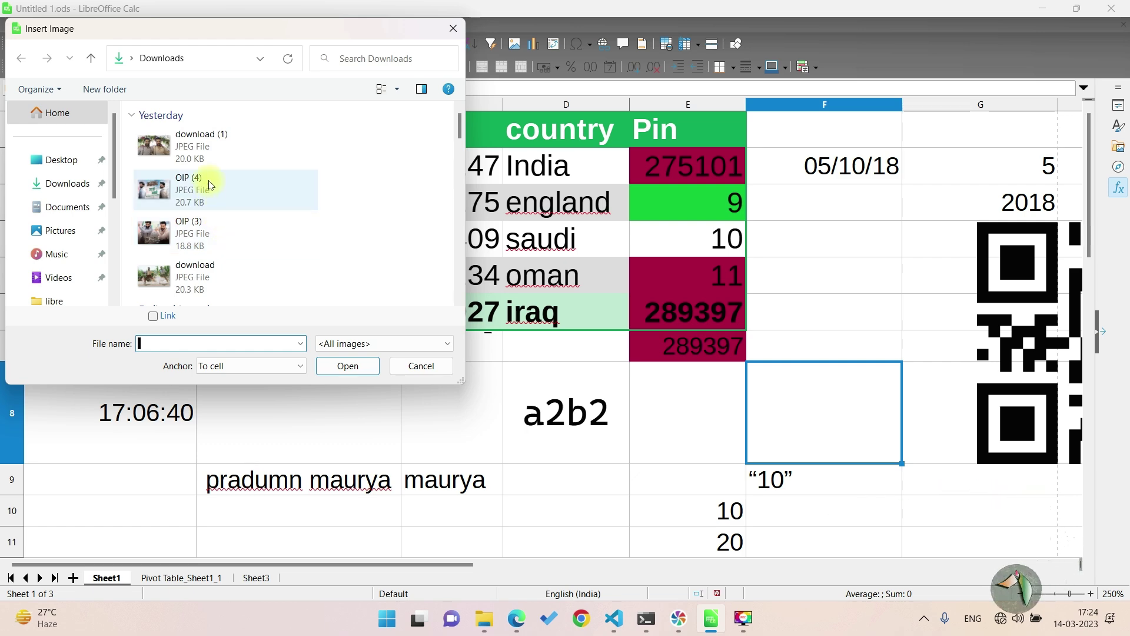
pyautogui.click(209, 184)
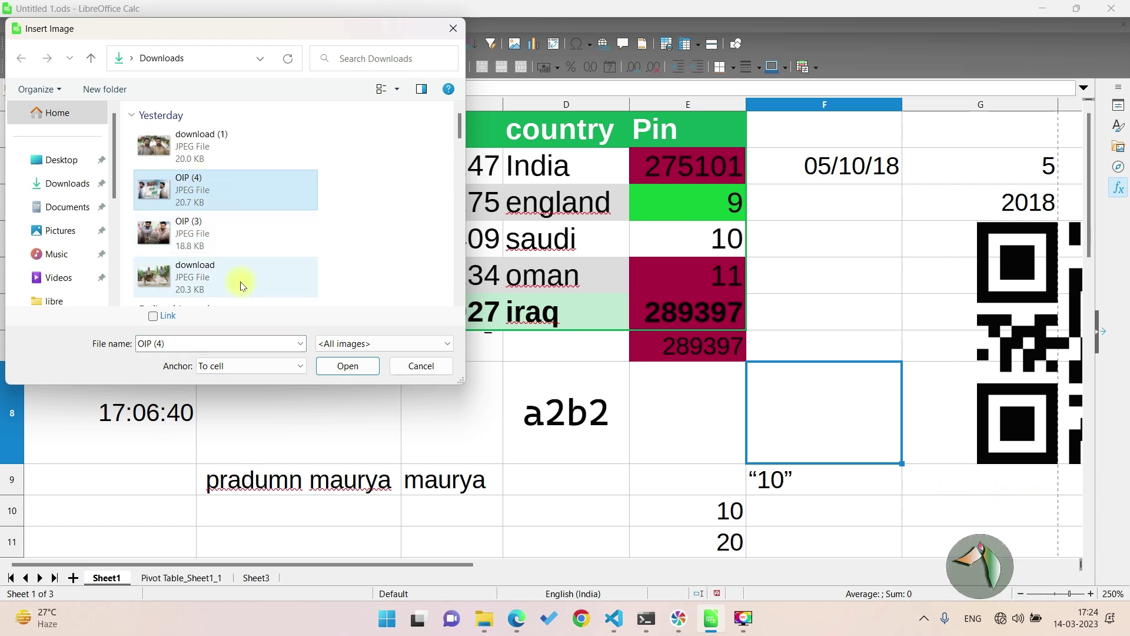
pyautogui.click(352, 373)
# Crop the RRR poster's right and bottom edges, then move it down and right.
pyautogui.moveTo(824, 433)
pyautogui.mouseDown()
pyautogui.moveTo(533, 380)
pyautogui.moveTo(353, 224)
pyautogui.mouseUp()
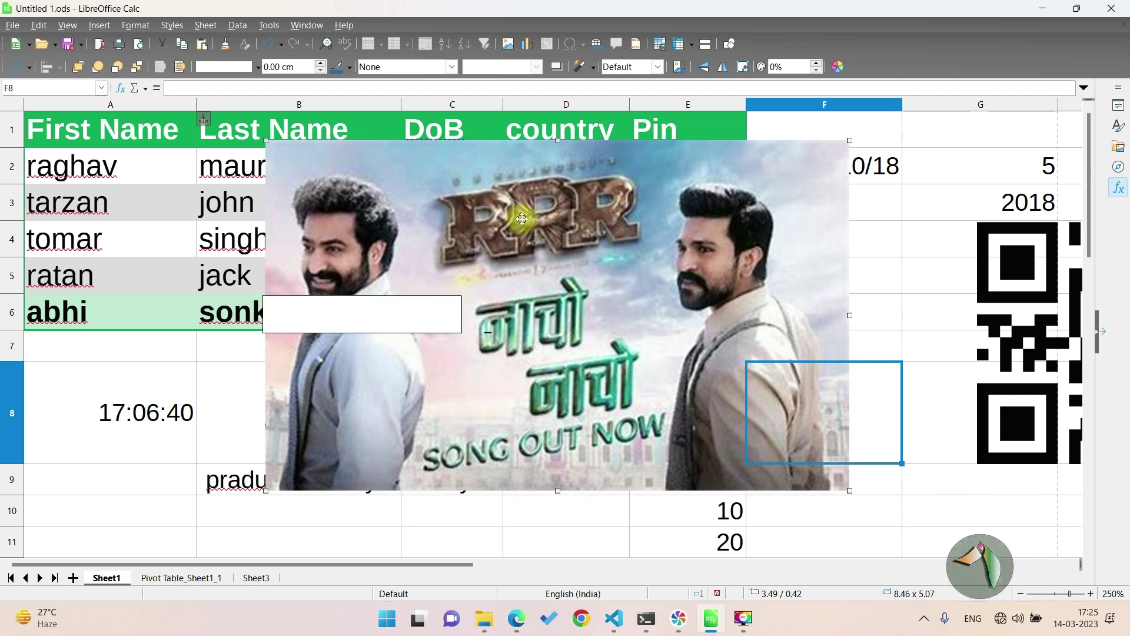
pyautogui.click(136, 24)
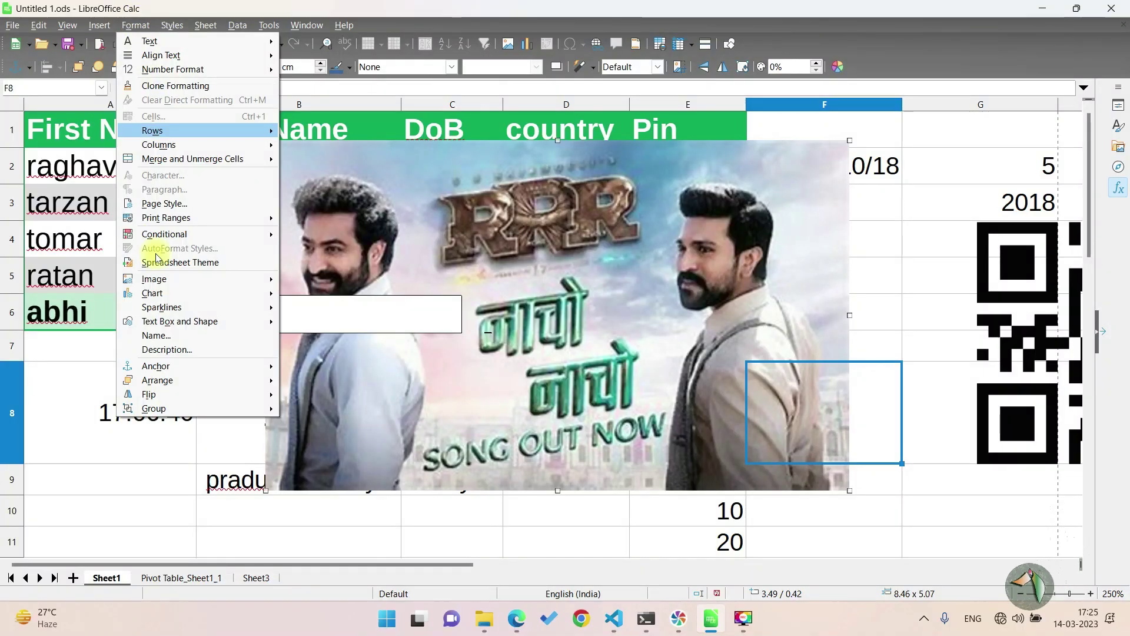
pyautogui.moveTo(153, 278)
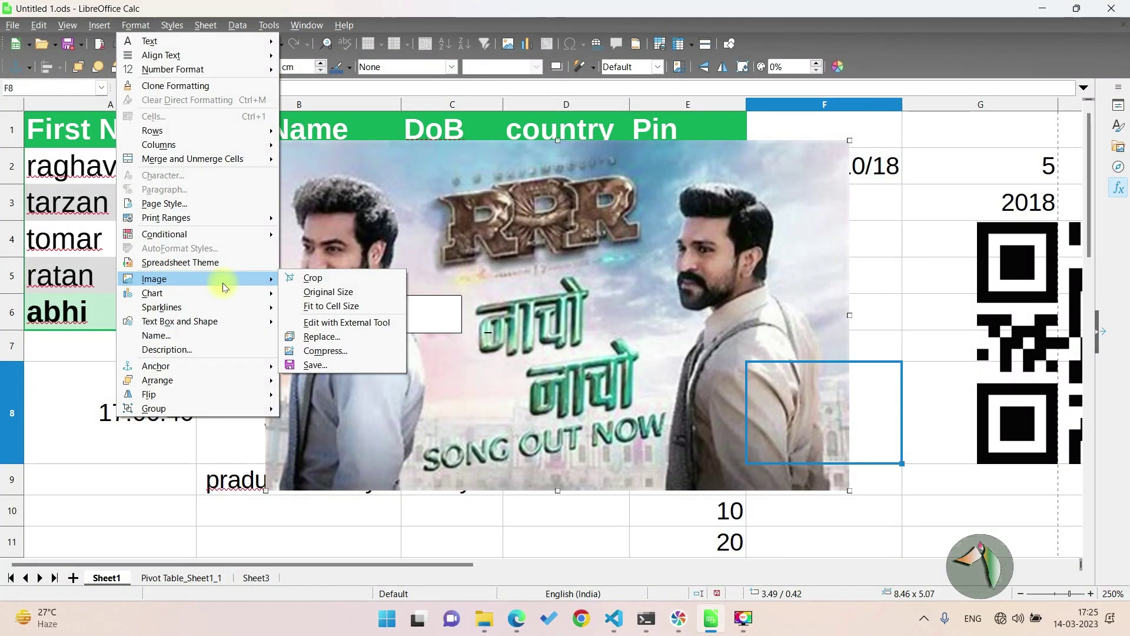
pyautogui.click(301, 278)
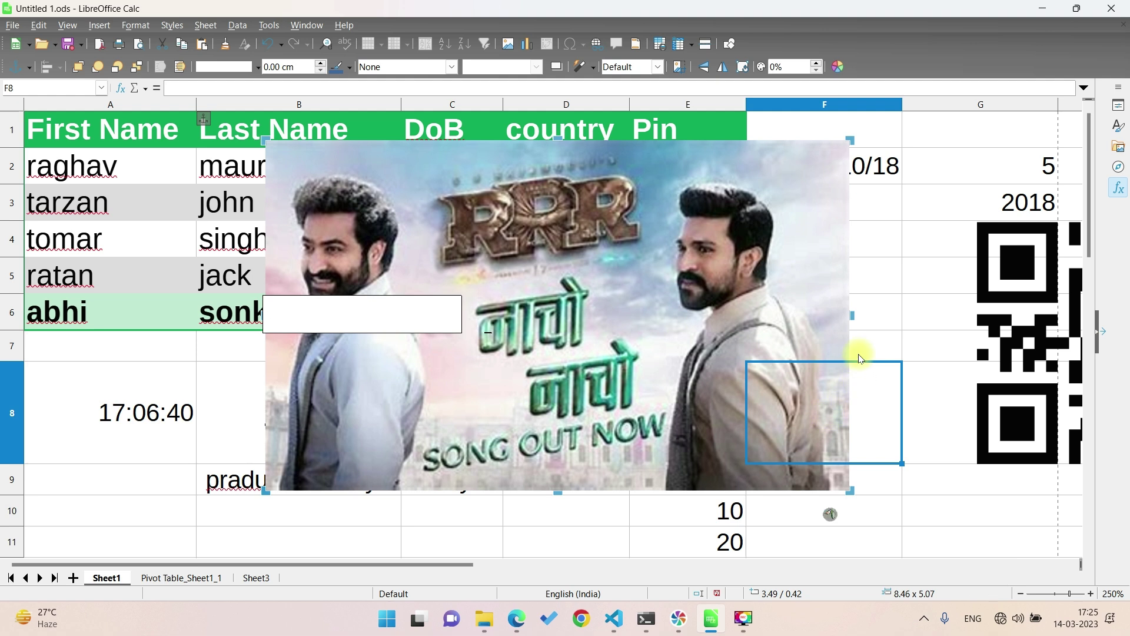
pyautogui.moveTo(852, 318); pyautogui.dragTo(744, 317)
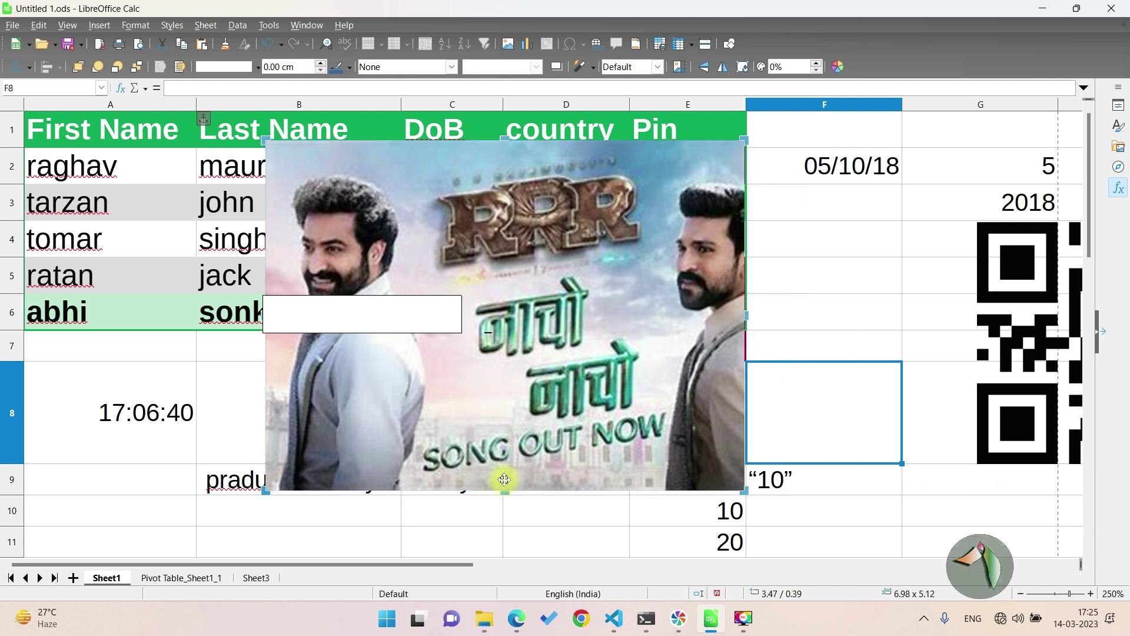
pyautogui.moveTo(505, 493); pyautogui.dragTo(504, 399)
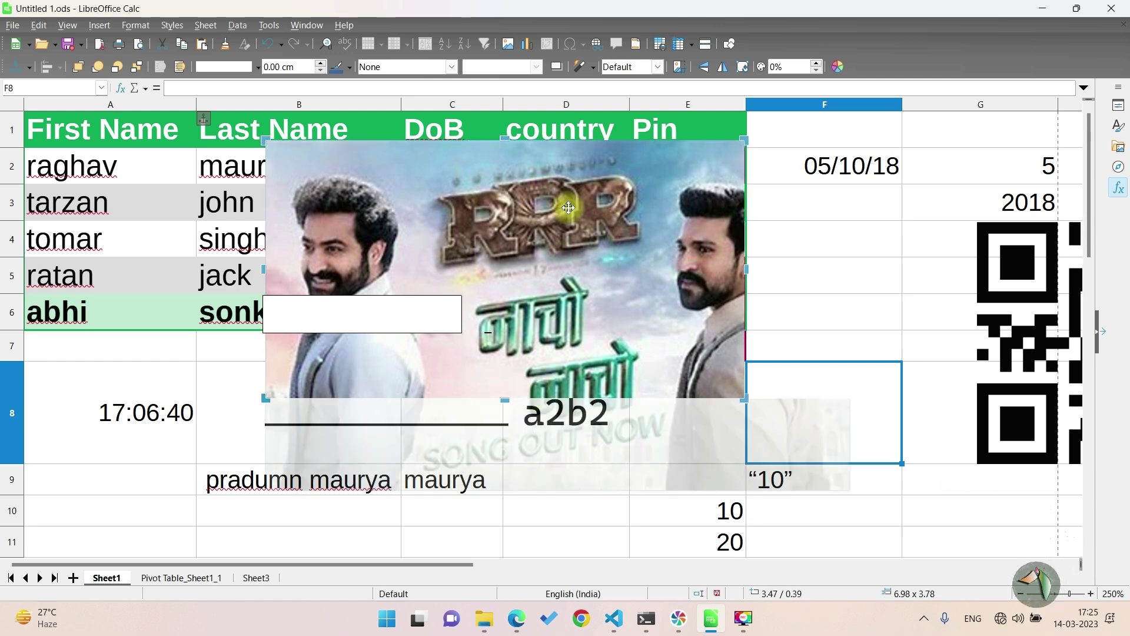
pyautogui.click(514, 203)
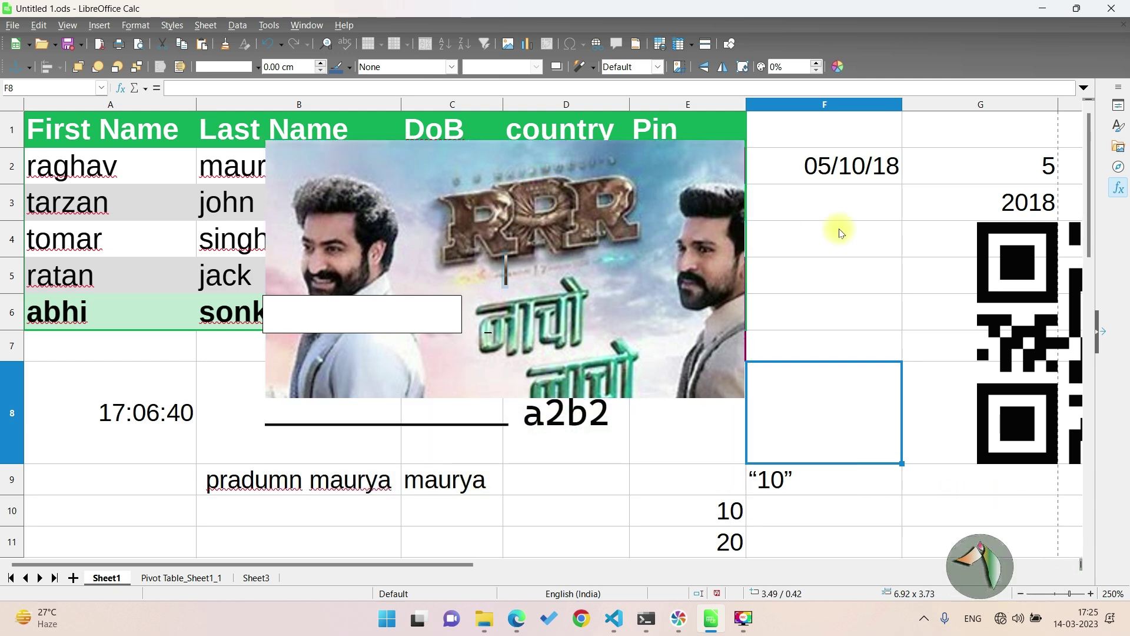
pyautogui.moveTo(717, 264); pyautogui.dragTo(748, 358)
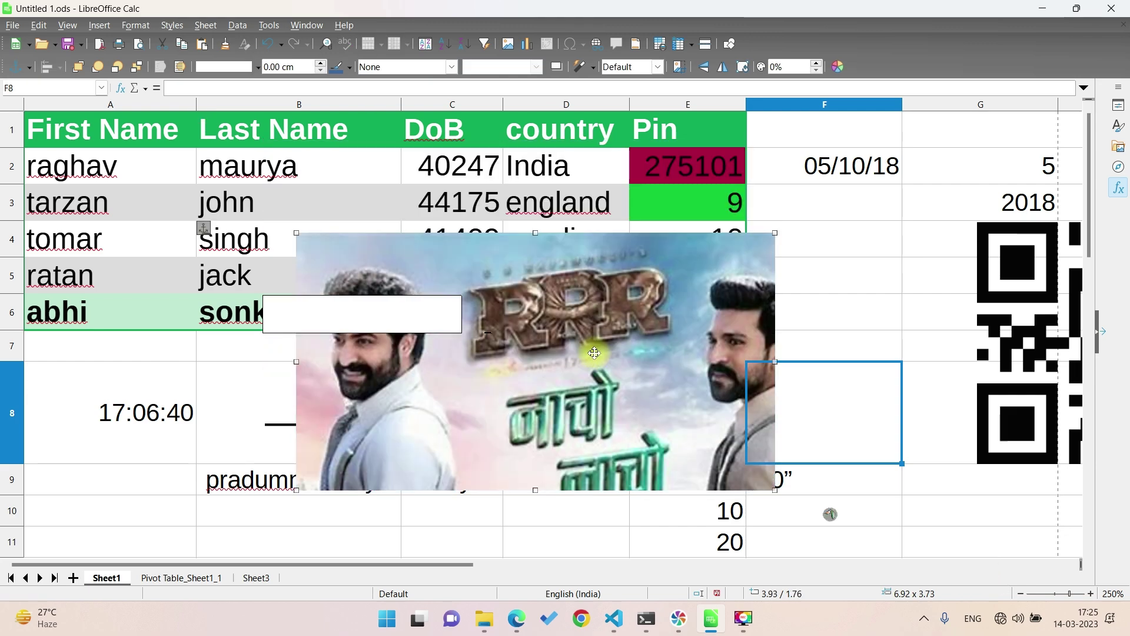
pyautogui.click(135, 24)
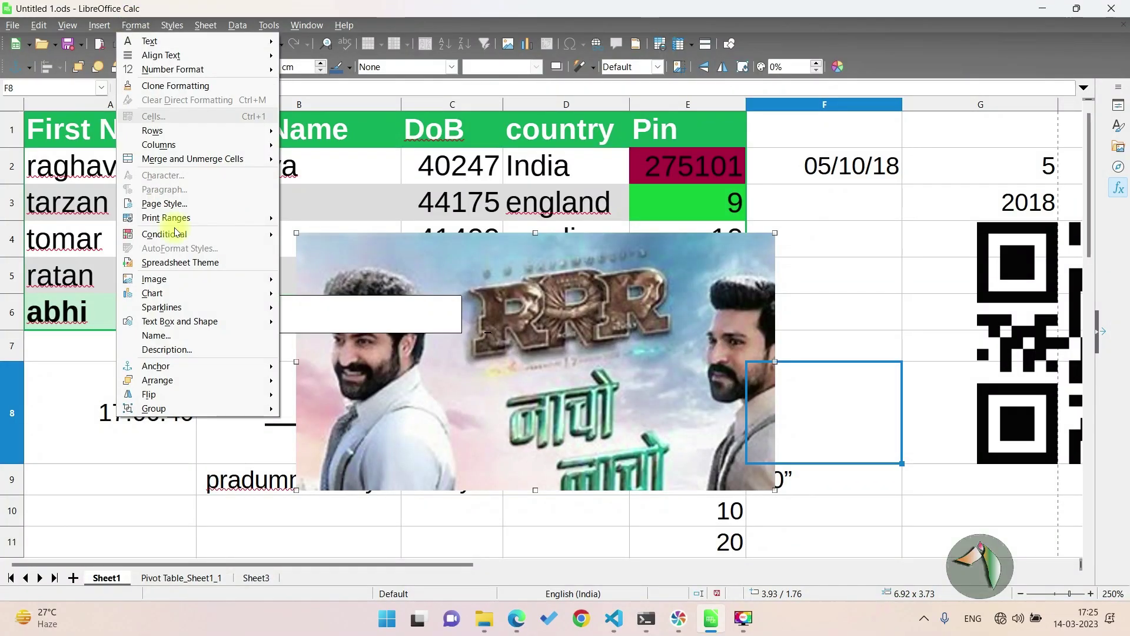
pyautogui.moveTo(154, 277)
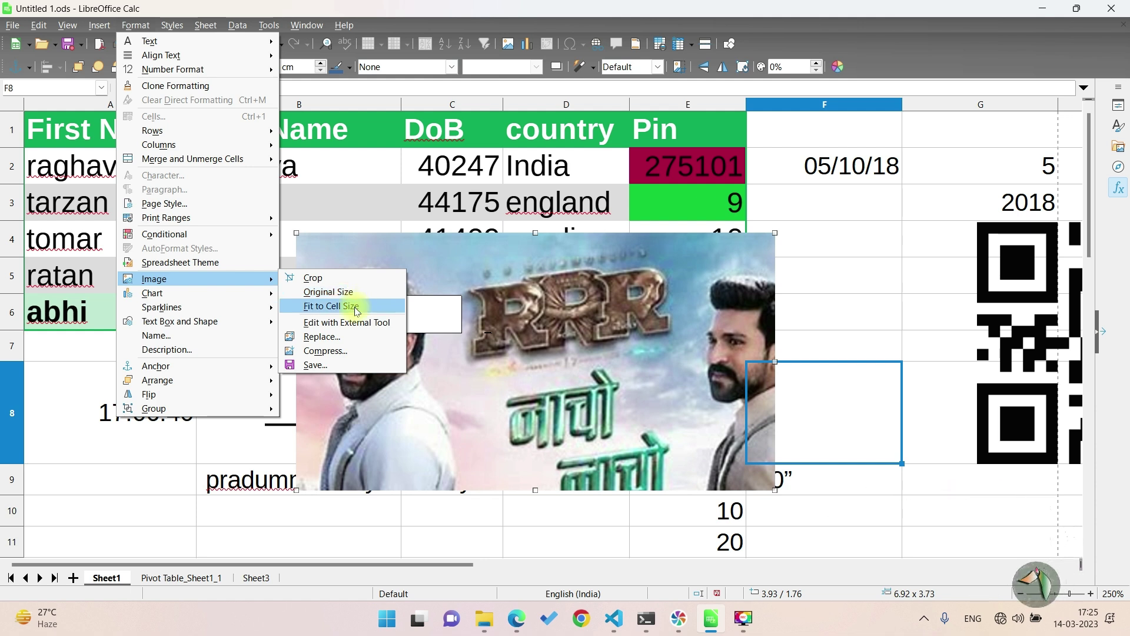
# Check the image compression settings without changes, then insert a new chart.
pyautogui.click(348, 350)
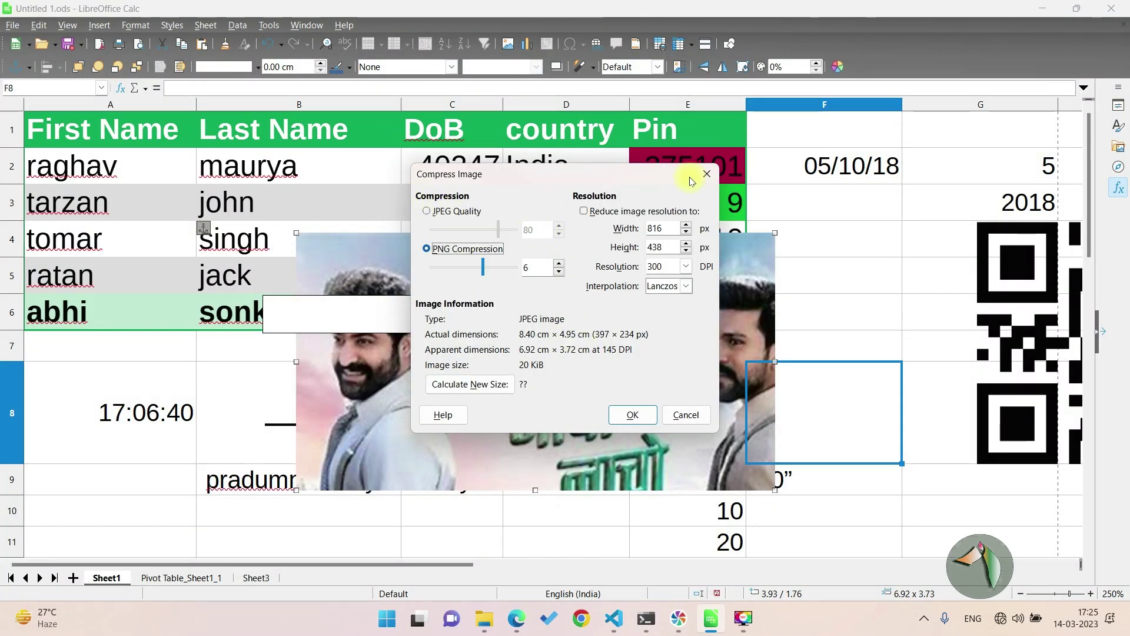
pyautogui.click(708, 173)
pyautogui.click(135, 25)
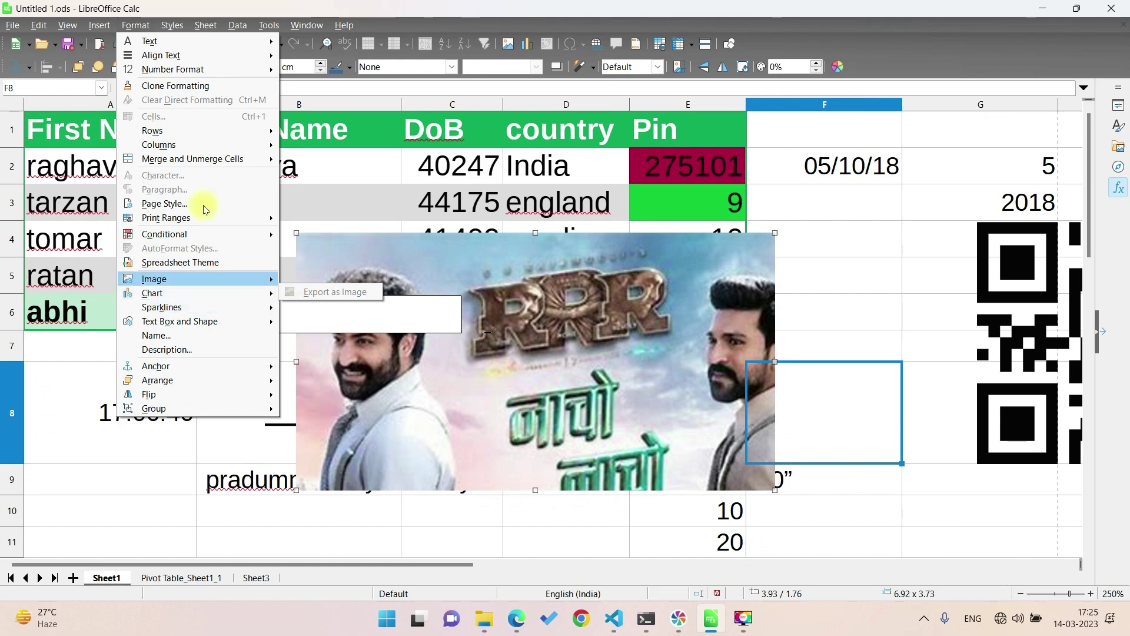
pyautogui.click(117, 55)
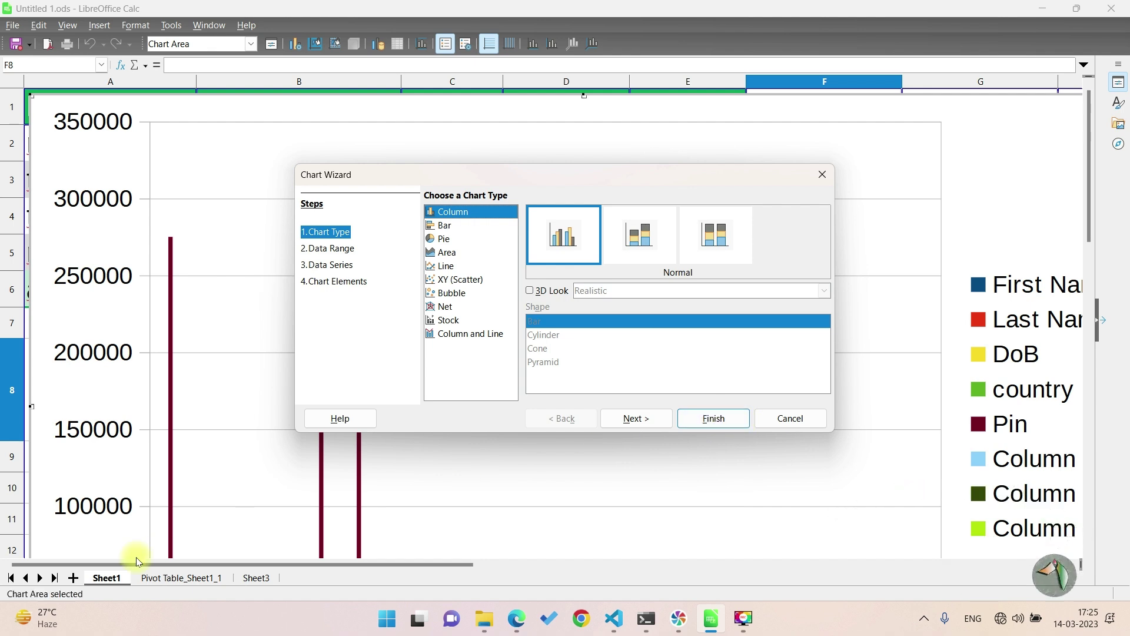
# Discard the chart started on Sheet1 and select cell B34 on Sheet3.
pyautogui.click(816, 174)
pyautogui.click(179, 579)
pyautogui.click(181, 578)
pyautogui.click(259, 577)
pyautogui.click(157, 373)
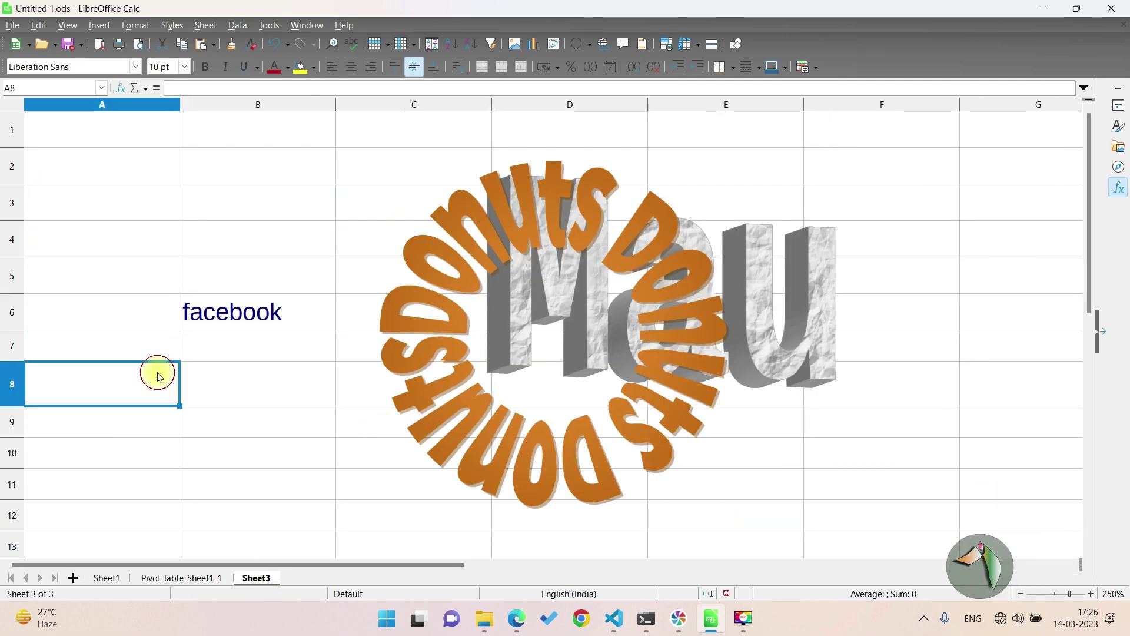
pyautogui.scroll(-10, 246, 371)
pyautogui.click(225, 238)
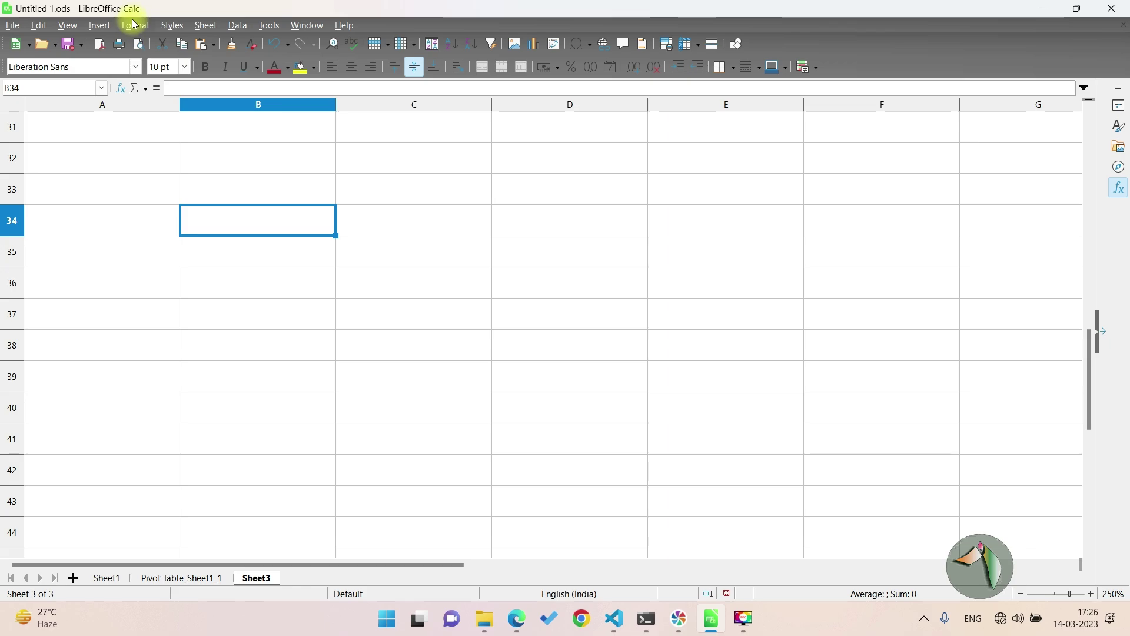
# Insert a percent-stacked column chart and move it over columns C–J, rows 33–53.
pyautogui.click(110, 28)
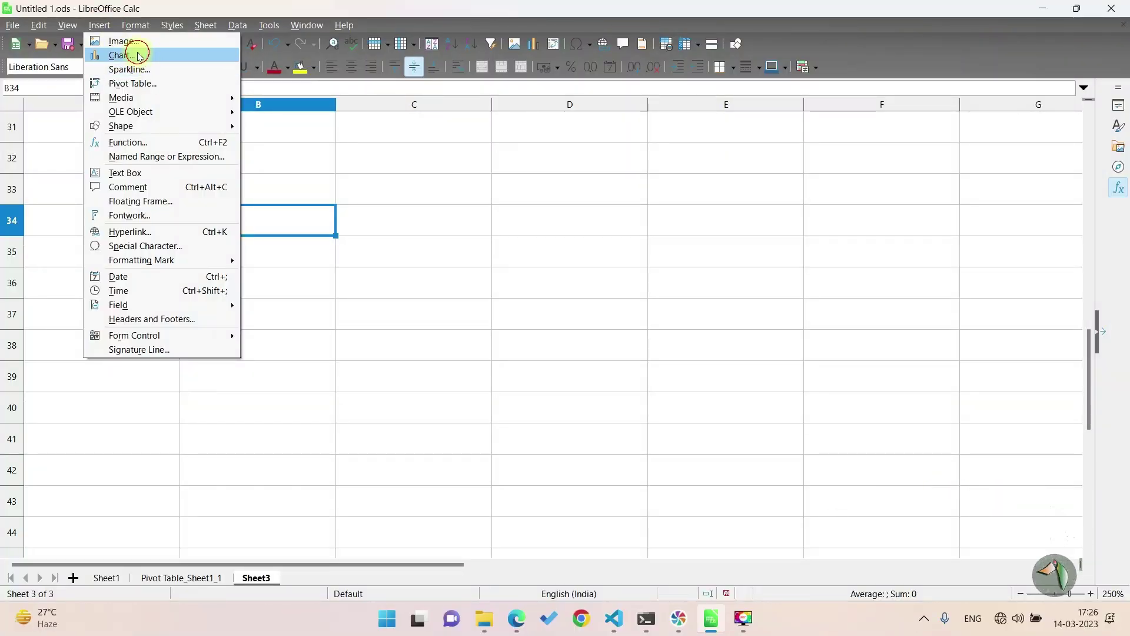
pyautogui.click(139, 53)
pyautogui.click(664, 237)
pyautogui.click(714, 235)
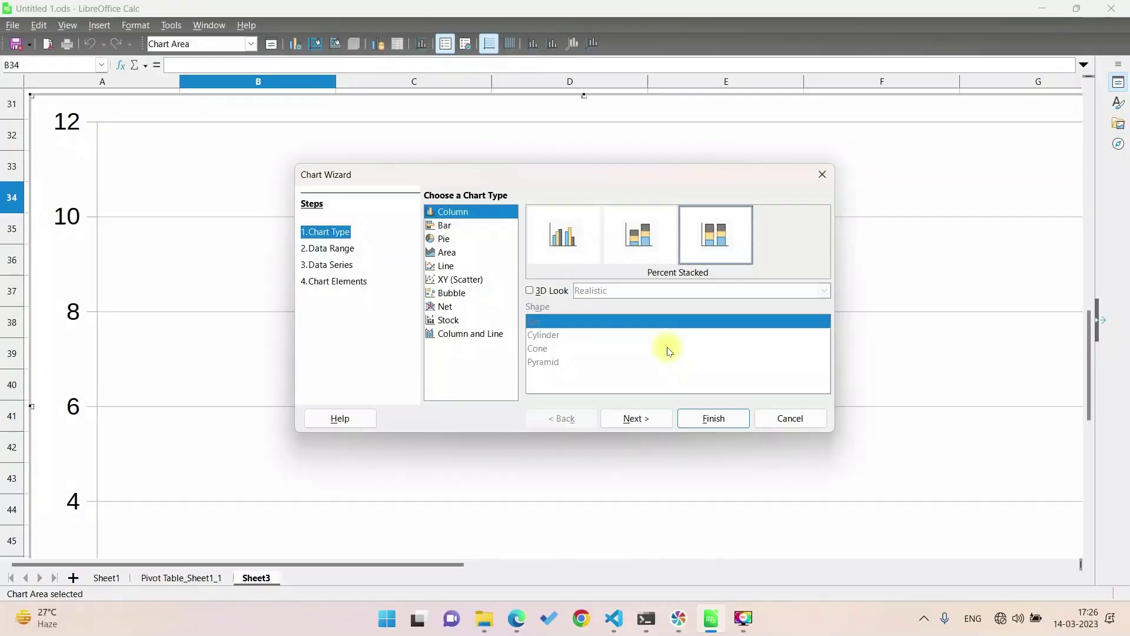
pyautogui.click(722, 418)
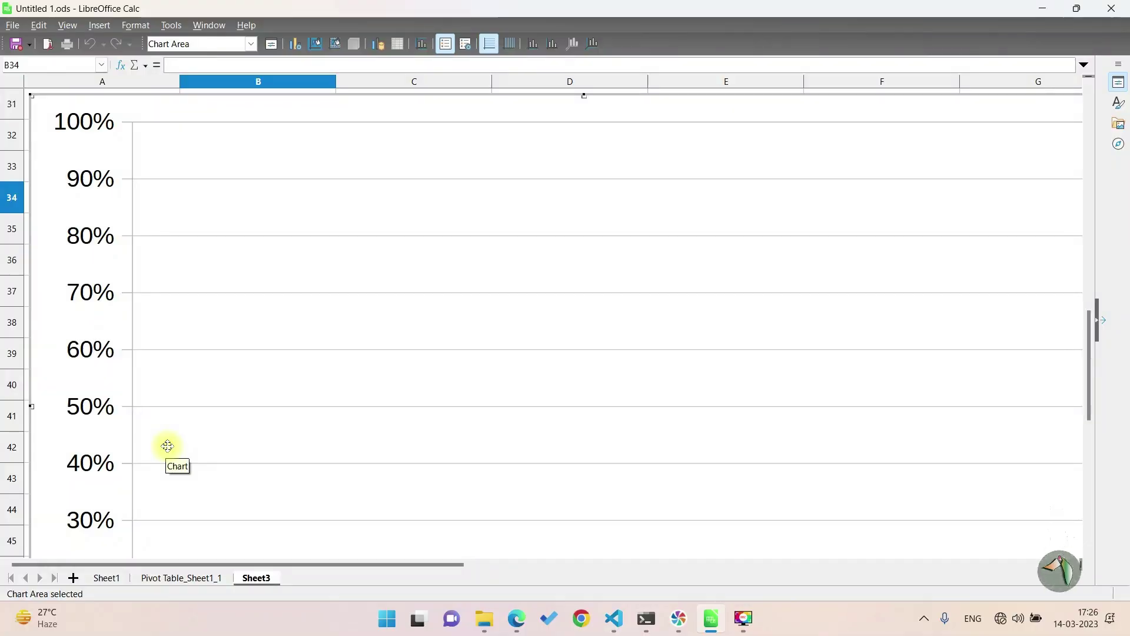
pyautogui.press('Escape')
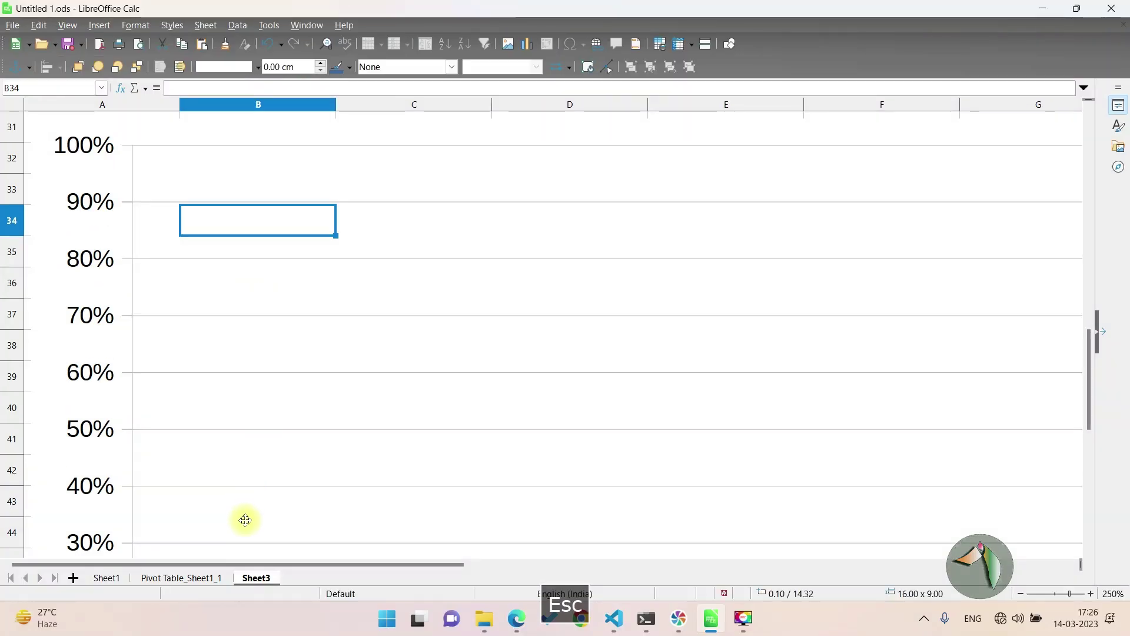
pyautogui.keyDown('ctrl'); pyautogui.scroll(-1, 301, 386); pyautogui.keyUp('ctrl')
pyautogui.keyDown('ctrl'); pyautogui.scroll(-4, 302, 377); pyautogui.keyUp('ctrl')
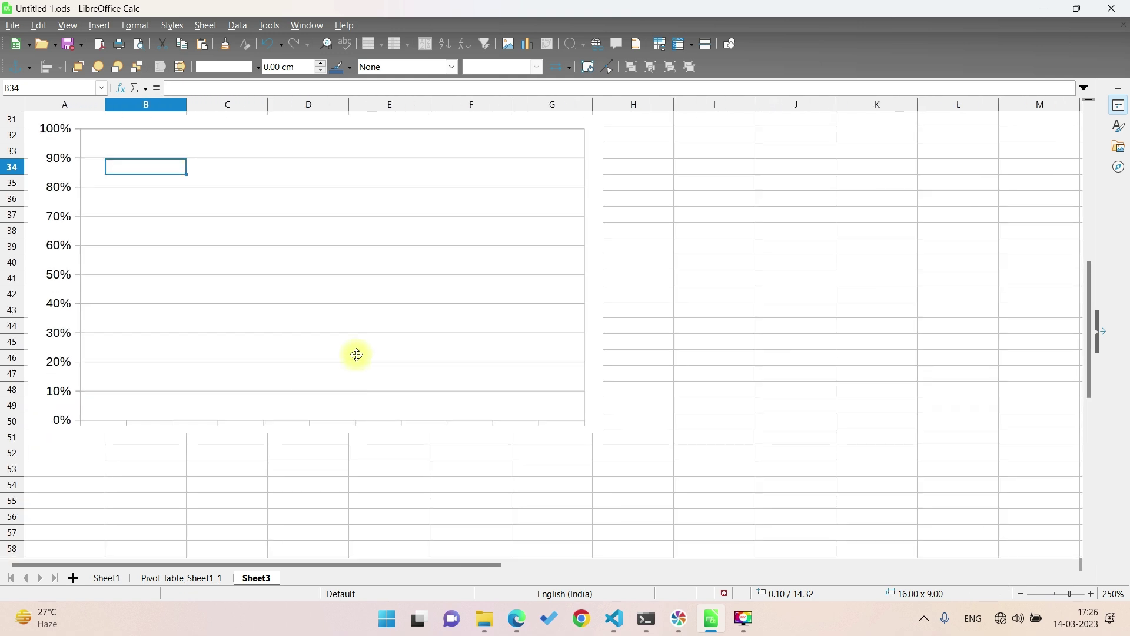
pyautogui.moveTo(207, 278); pyautogui.dragTo(381, 310)
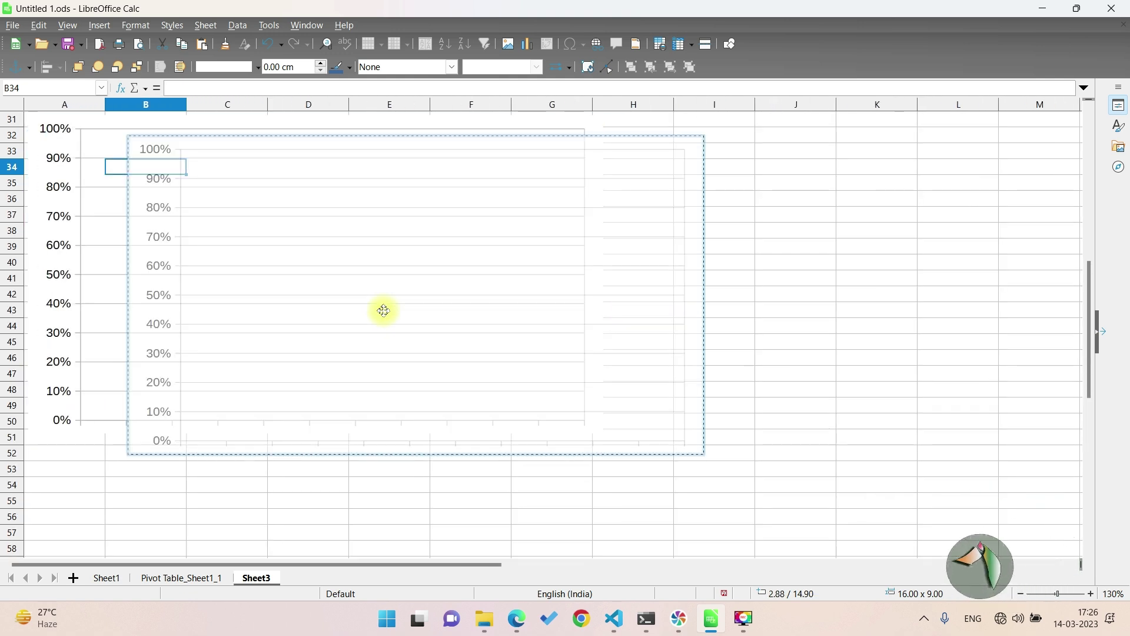
# Export the Sheet3 chart as the PNG image Untitled, overwriting the existing file.
pyautogui.click(136, 25)
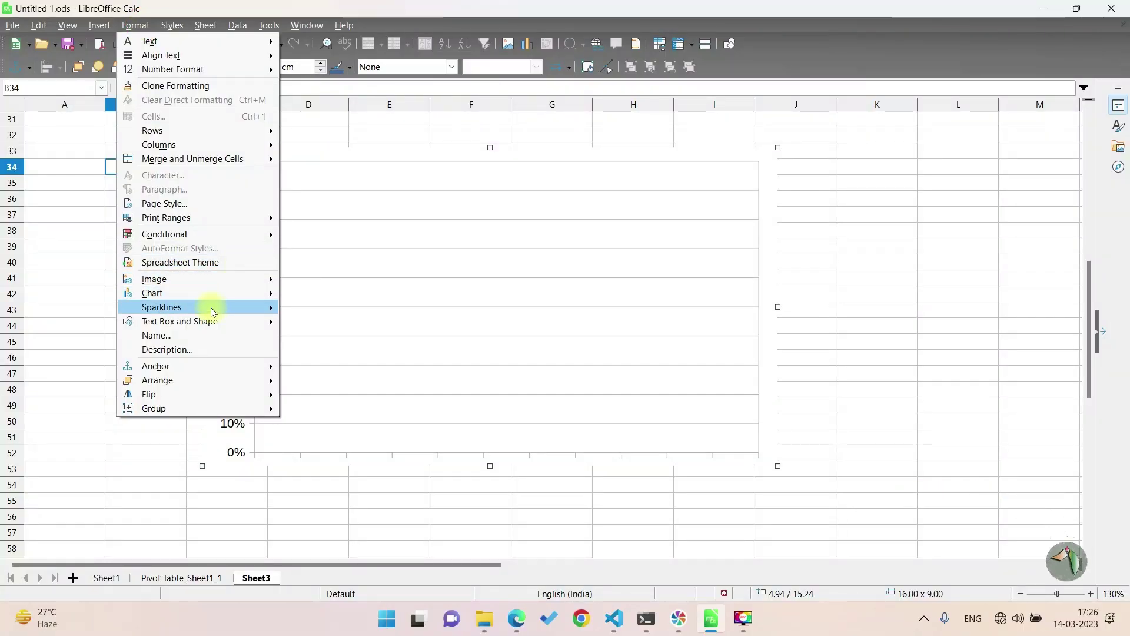
pyautogui.moveTo(154, 292)
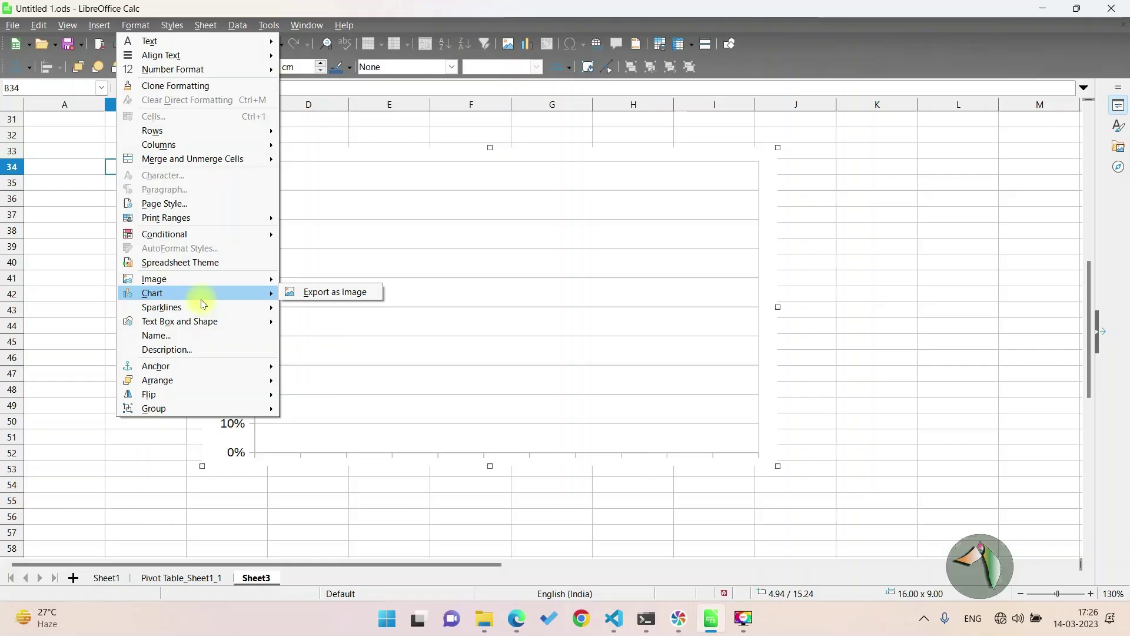
pyautogui.click(330, 293)
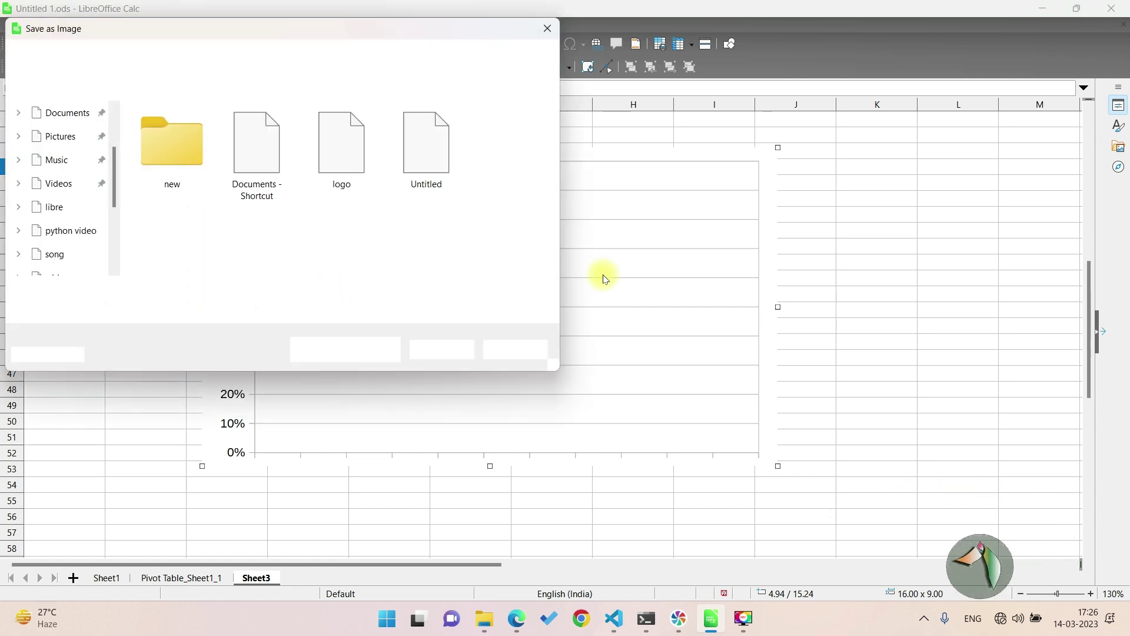
pyautogui.click(422, 168)
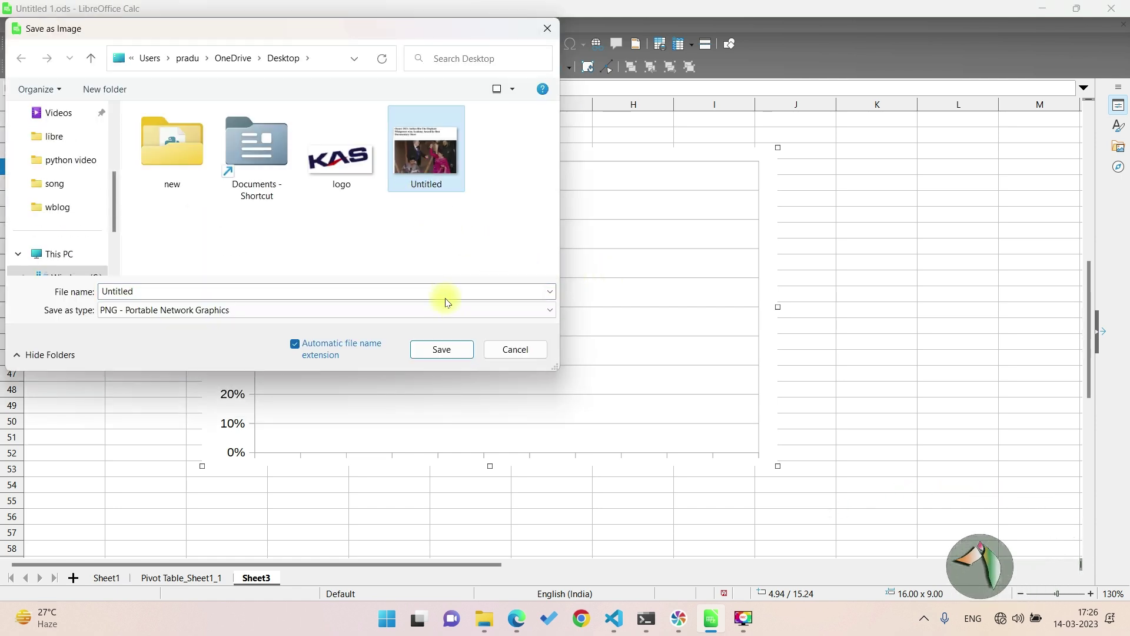
pyautogui.click(450, 351)
pyautogui.click(591, 311)
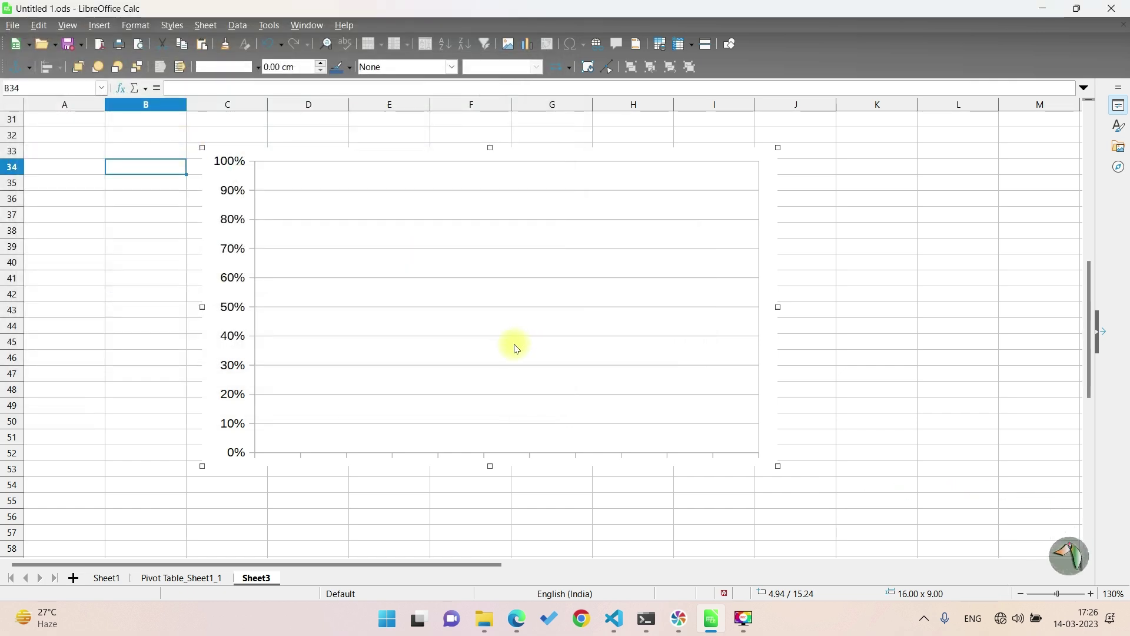
# Review the chart's Description dialog without changes, then bring up its anchoring options.
pyautogui.click(136, 25)
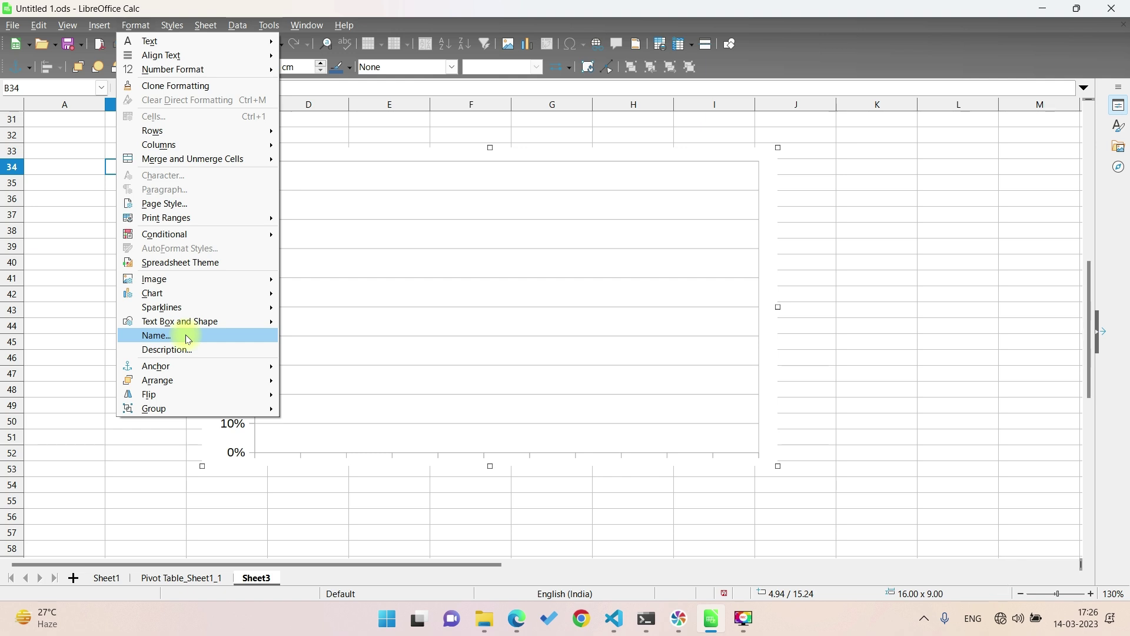
pyautogui.click(429, 343)
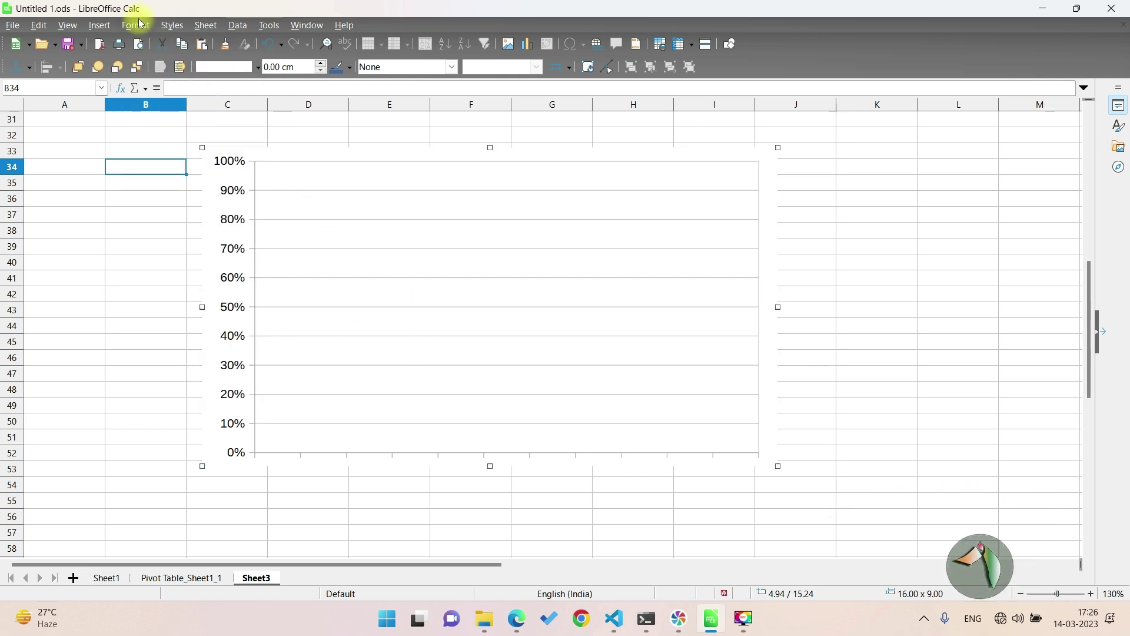
pyautogui.click(136, 25)
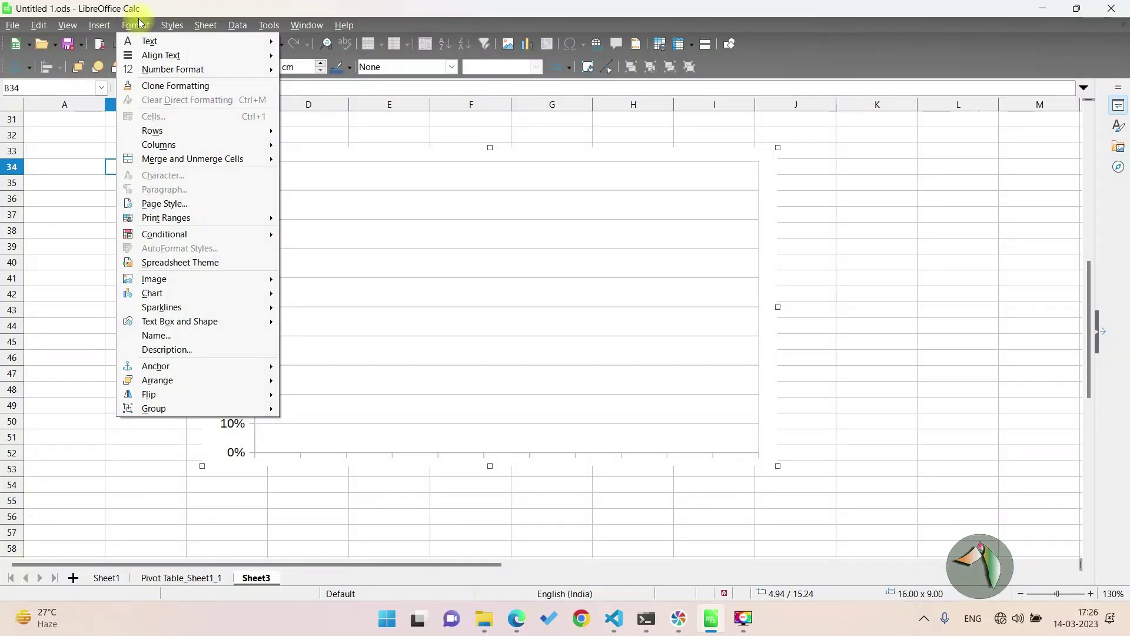
pyautogui.click(189, 351)
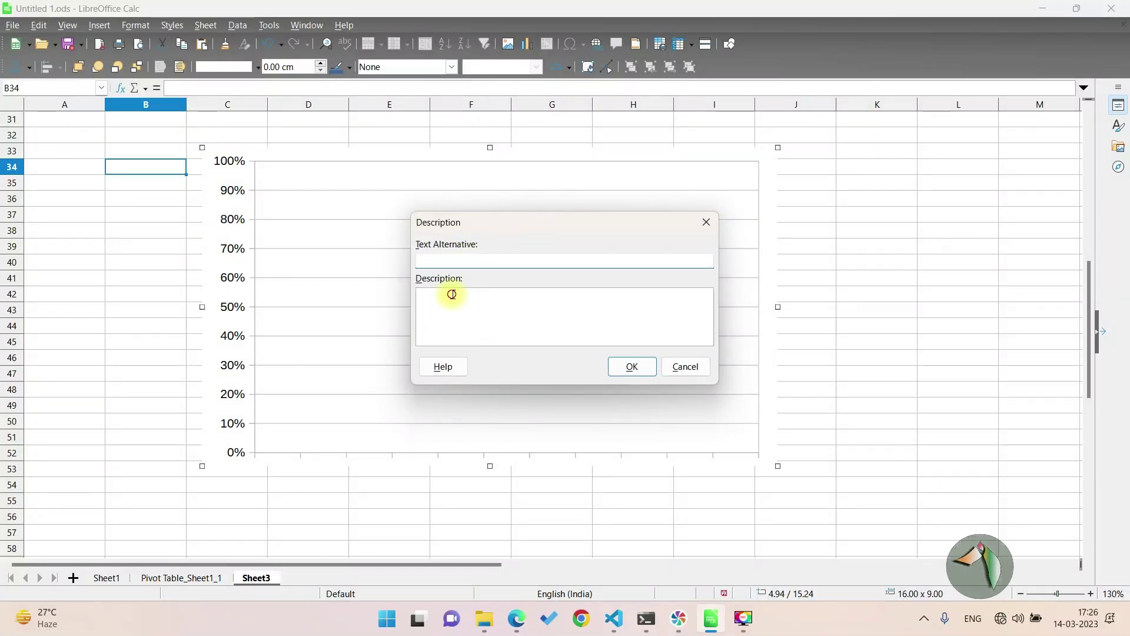
pyautogui.click(690, 374)
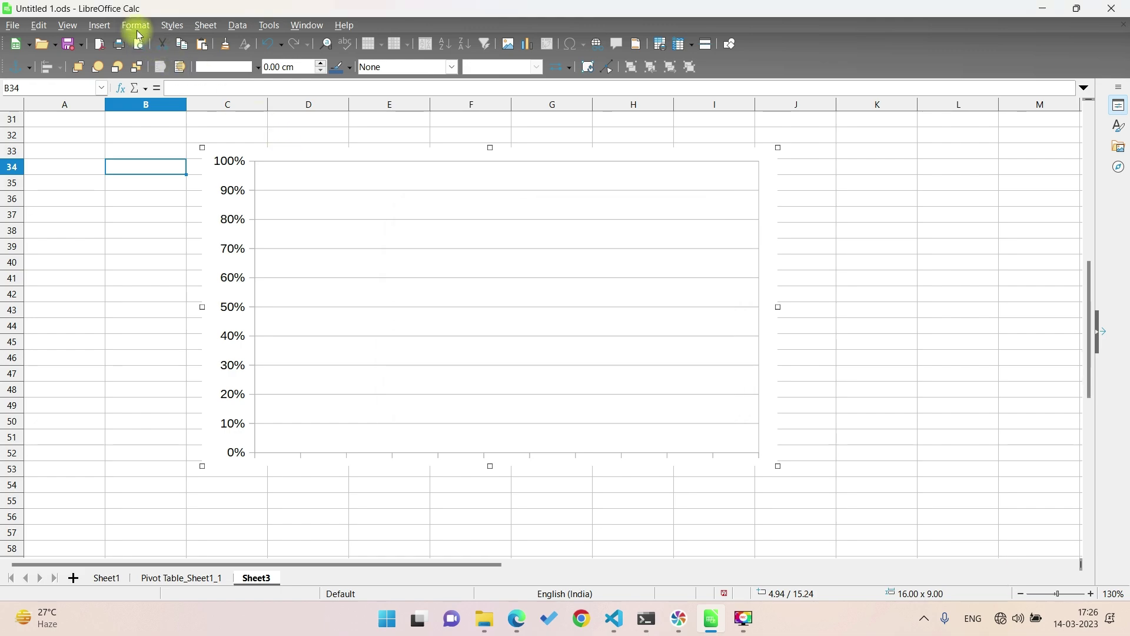
pyautogui.click(135, 25)
pyautogui.moveTo(155, 365)
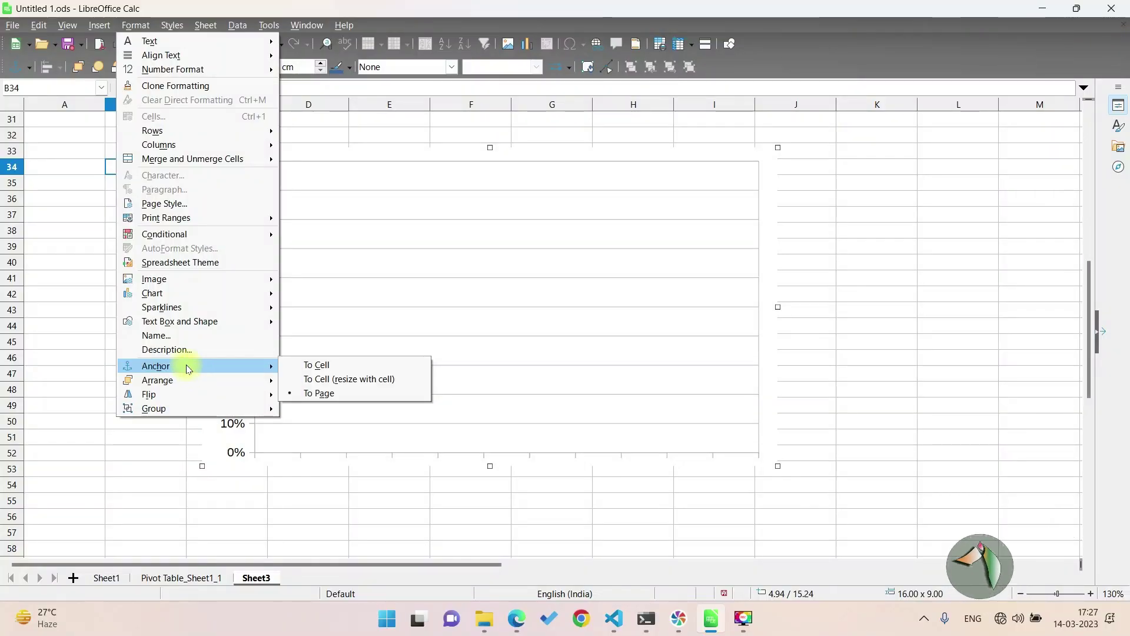
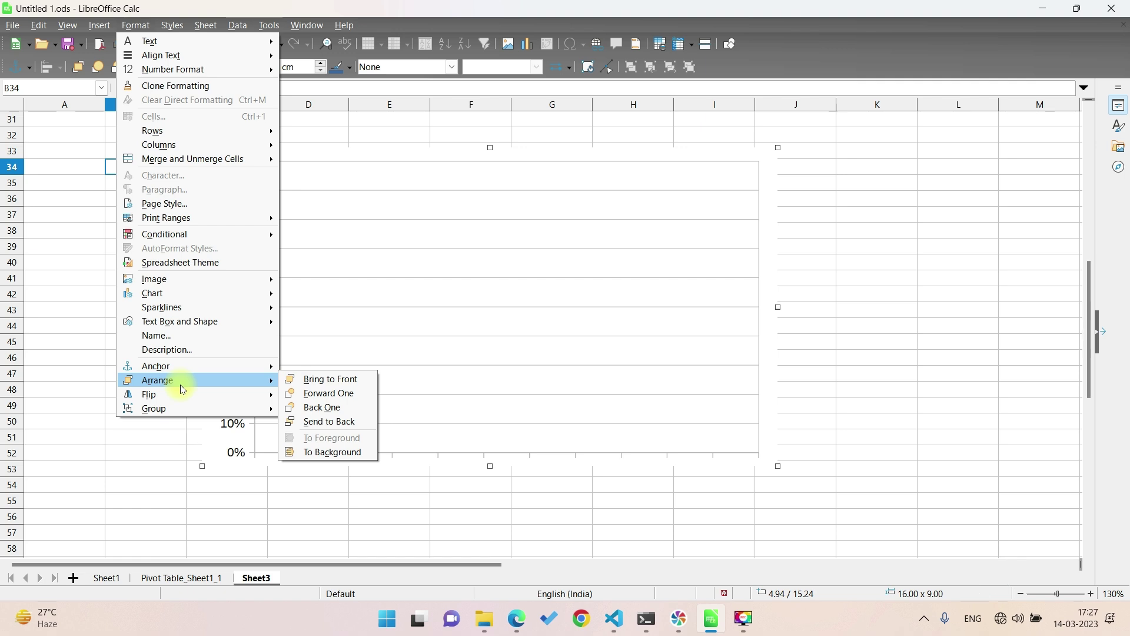
# Close the Format > Arrange menu and return to Sheet1.
pyautogui.press('Escape')
pyautogui.press('Escape')
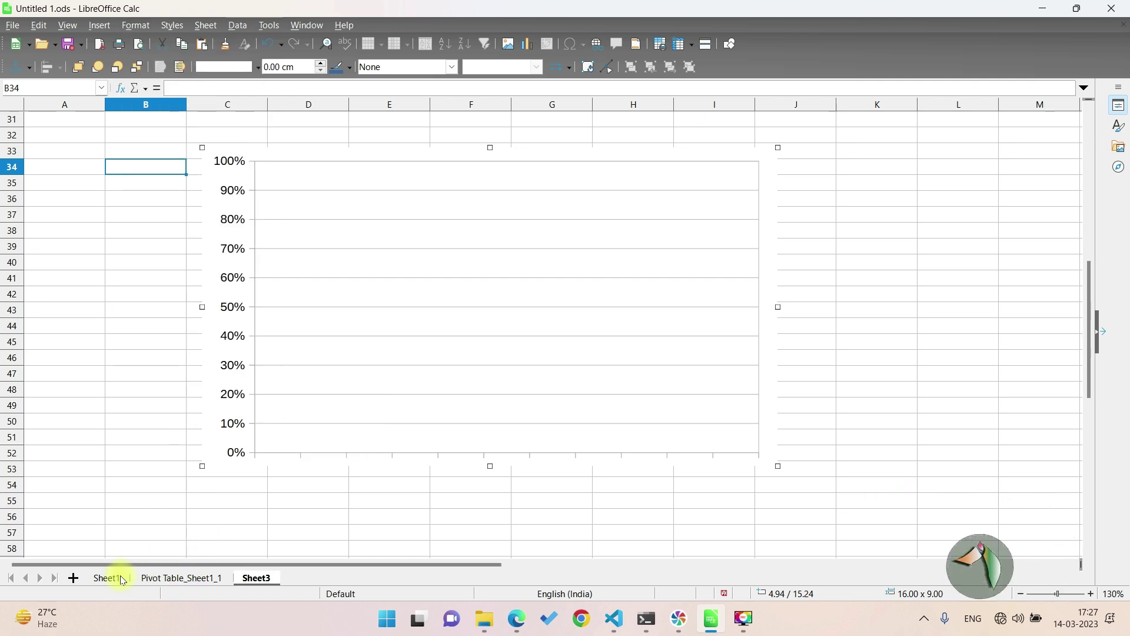
pyautogui.click(107, 578)
# Flip the RRR picture horizontally and widen it leftward to about 7.58 × 3.79.
pyautogui.click(262, 257)
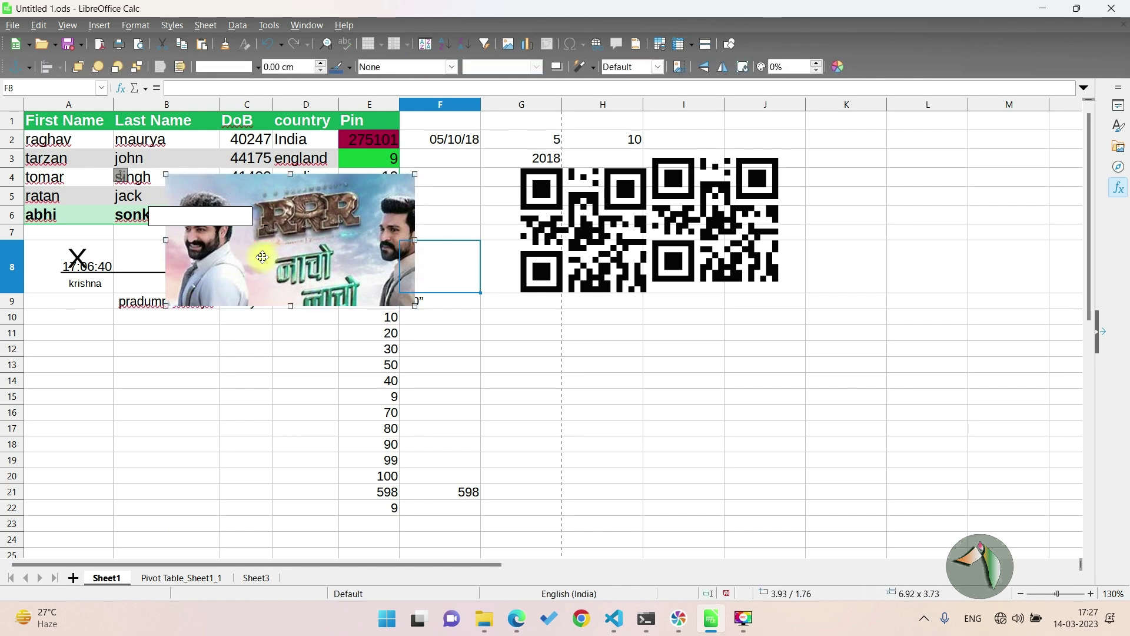
pyautogui.keyDown('ctrl'); pyautogui.scroll(2, 262, 257); pyautogui.keyUp('ctrl')
pyautogui.keyDown('ctrl'); pyautogui.scroll(3, 262, 257); pyautogui.keyUp('ctrl')
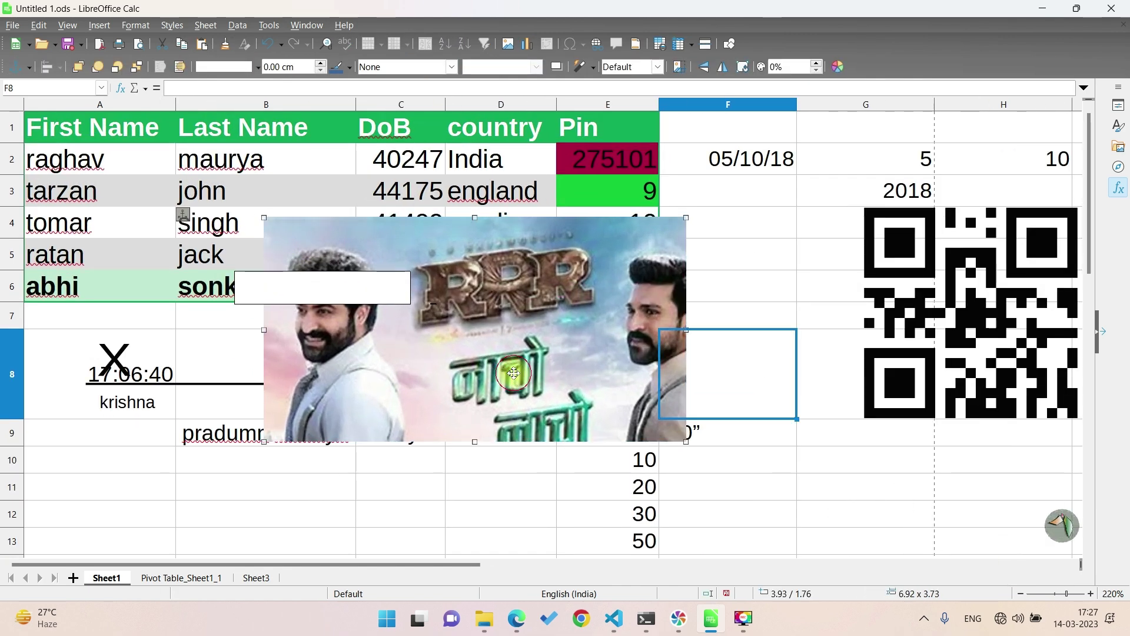
pyautogui.click(135, 25)
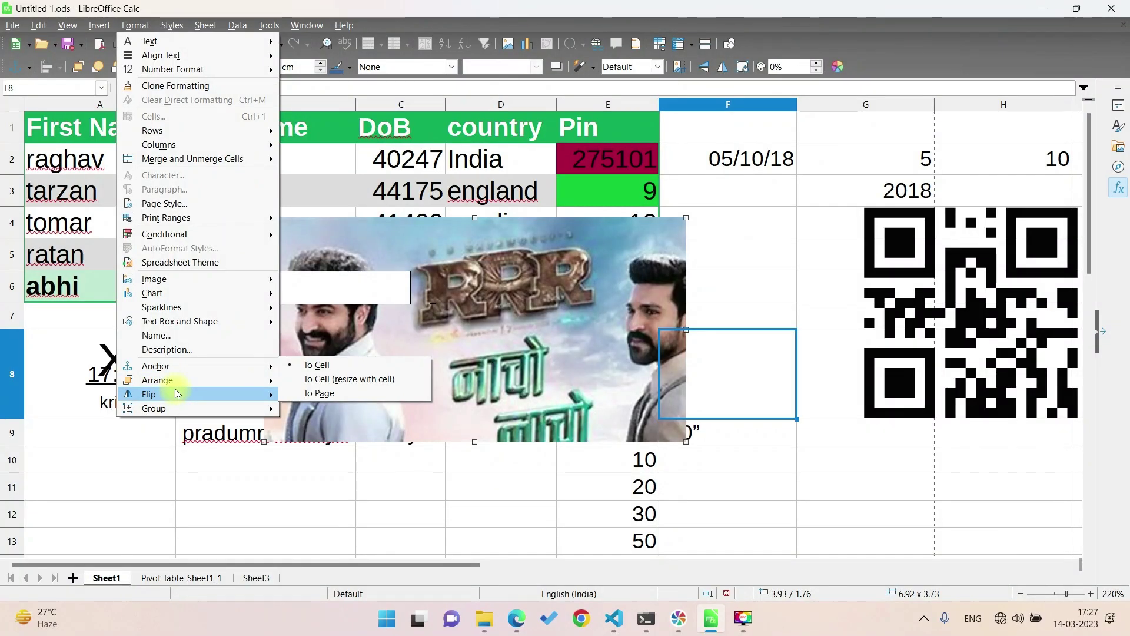
pyautogui.moveTo(148, 394)
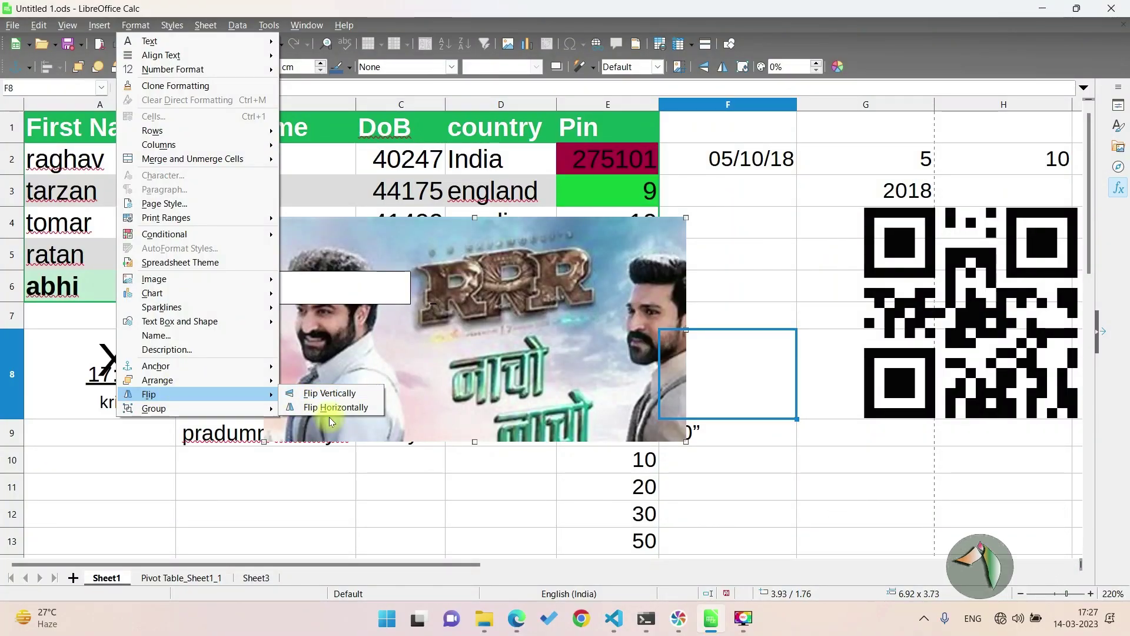
pyautogui.click(331, 407)
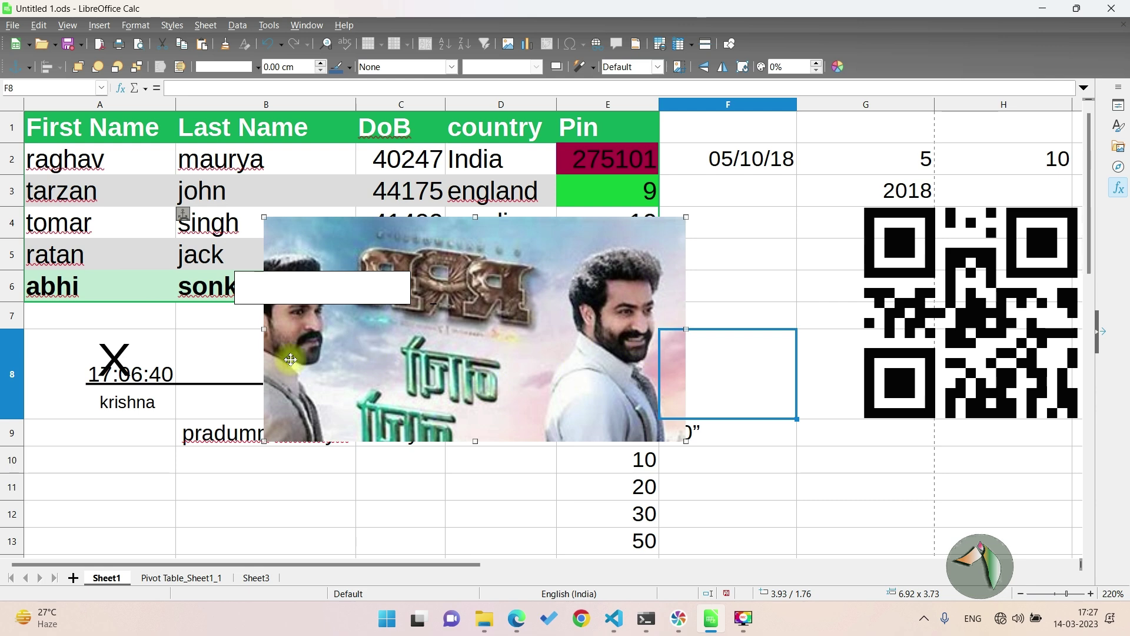
pyautogui.moveTo(263, 330); pyautogui.dragTo(227, 330)
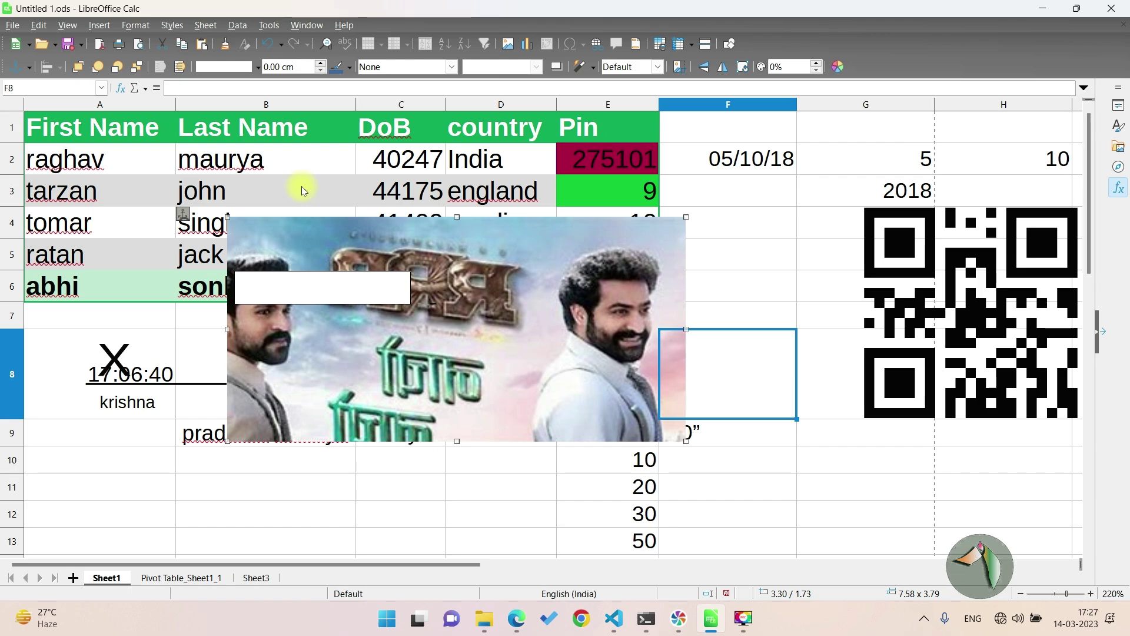
# Browse the Insert and Format menus, then close them without changing anything.
pyautogui.click(99, 25)
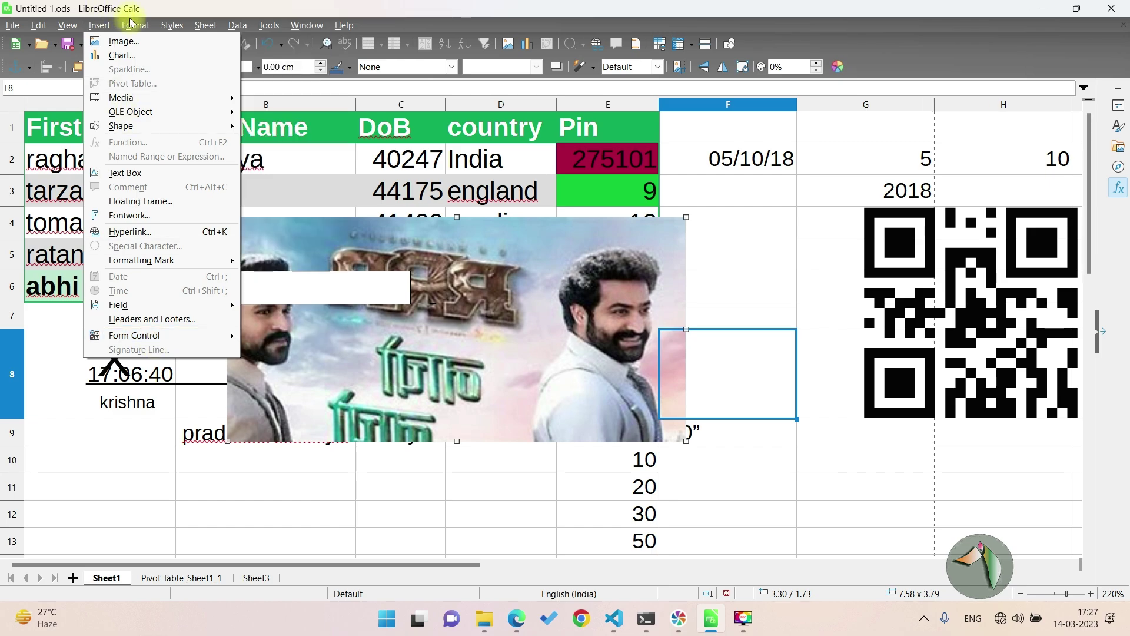
pyautogui.click(135, 26)
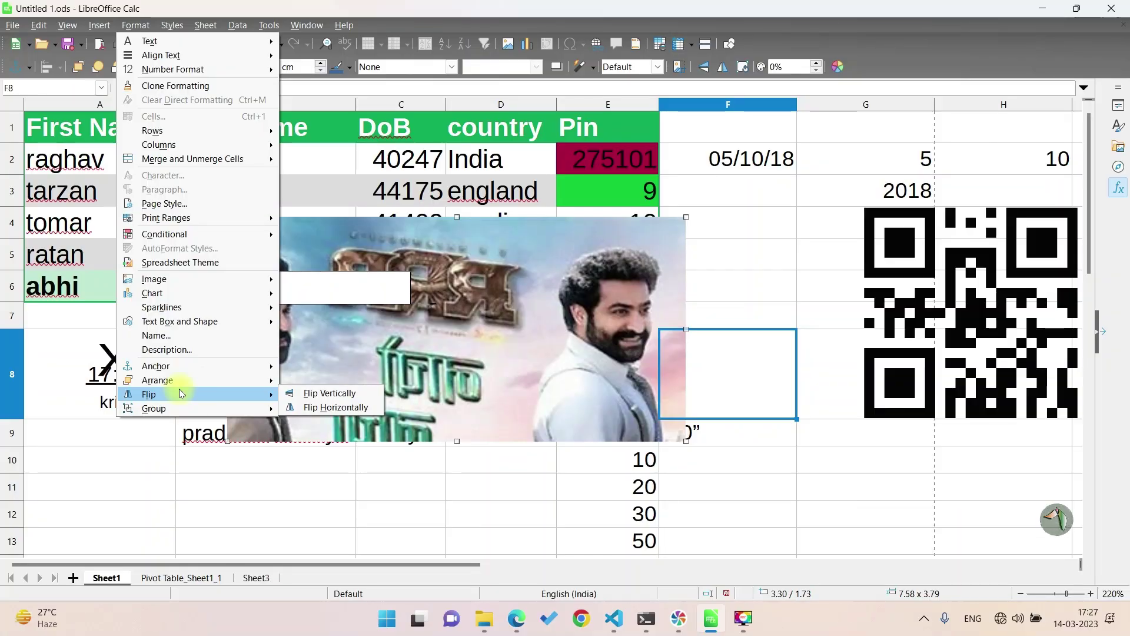
pyautogui.moveTo(154, 408)
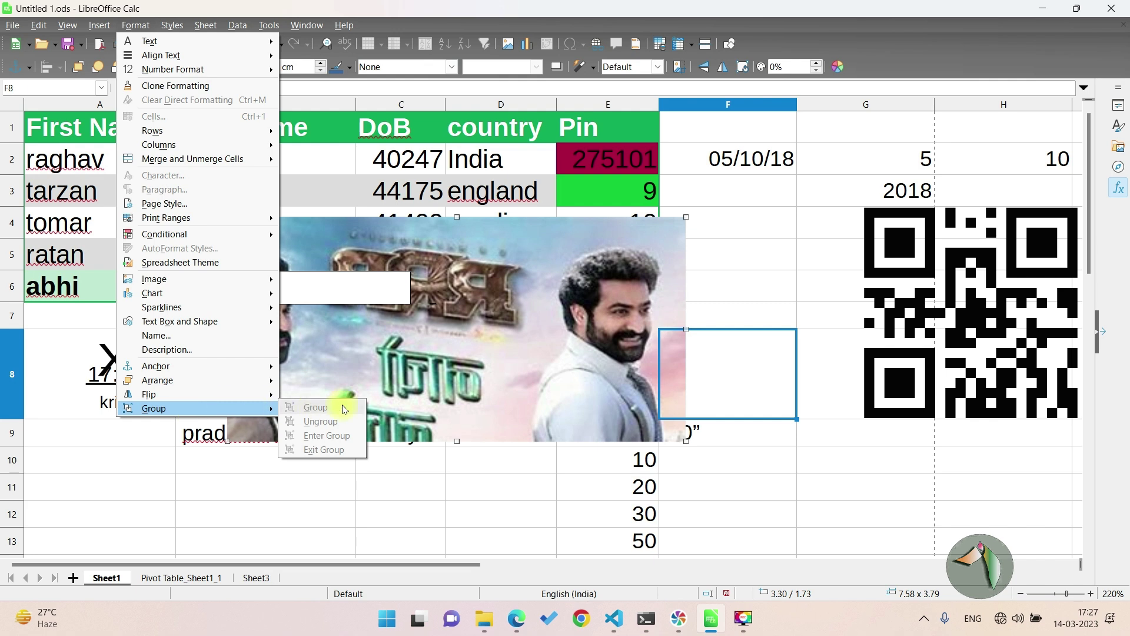
pyautogui.click(725, 394)
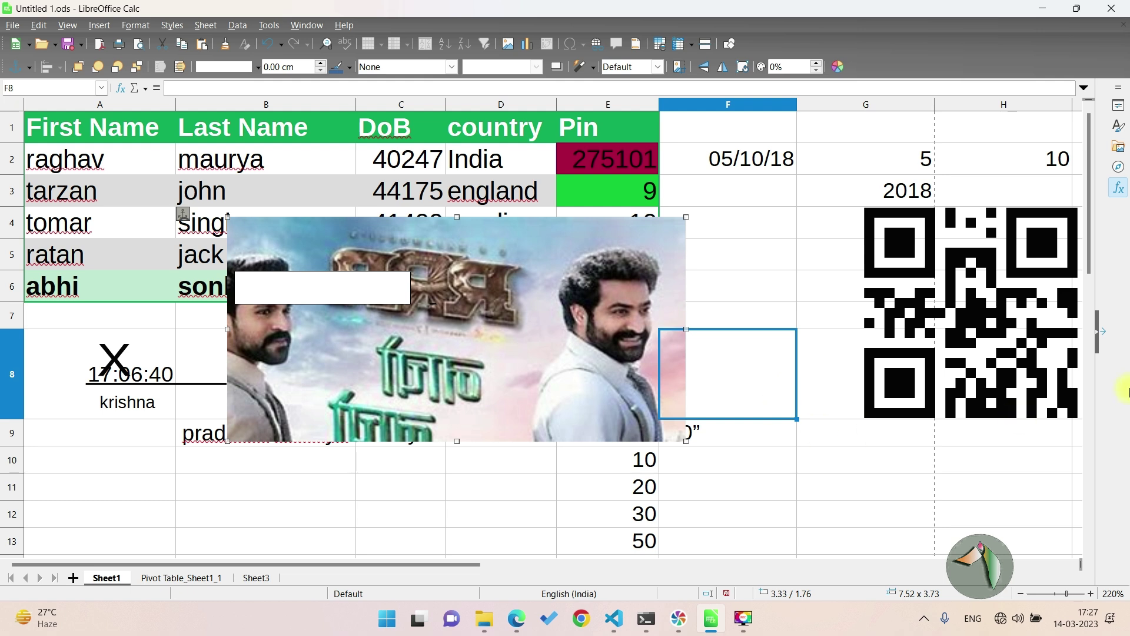
# Deselect the picture by selecting cell G9, then bring up the Format menu.
pyautogui.click(818, 431)
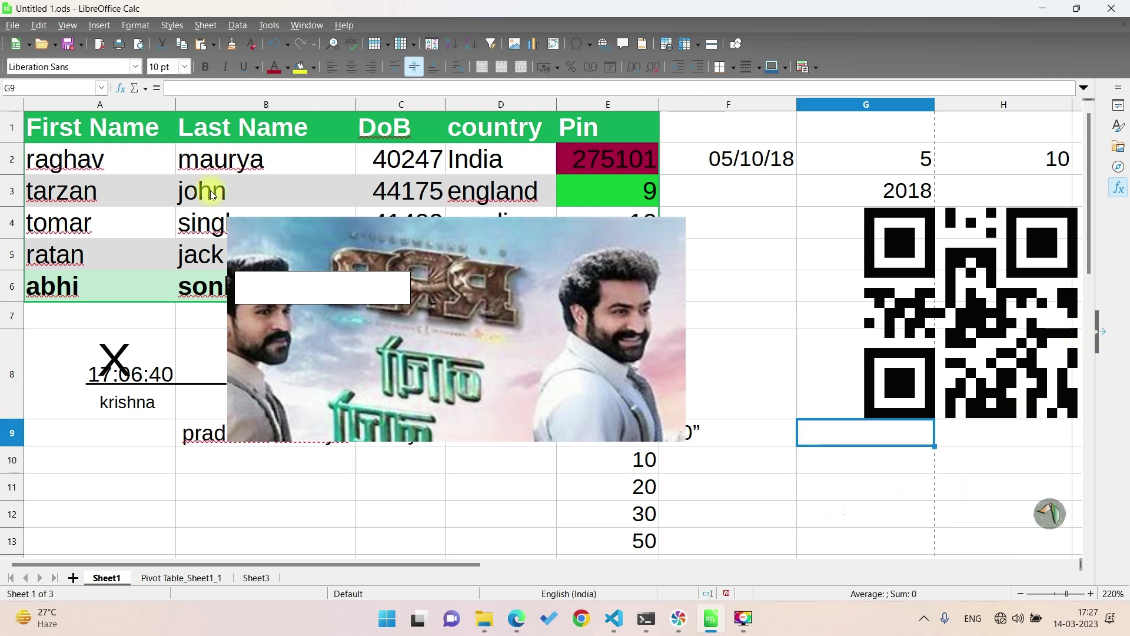
pyautogui.click(136, 25)
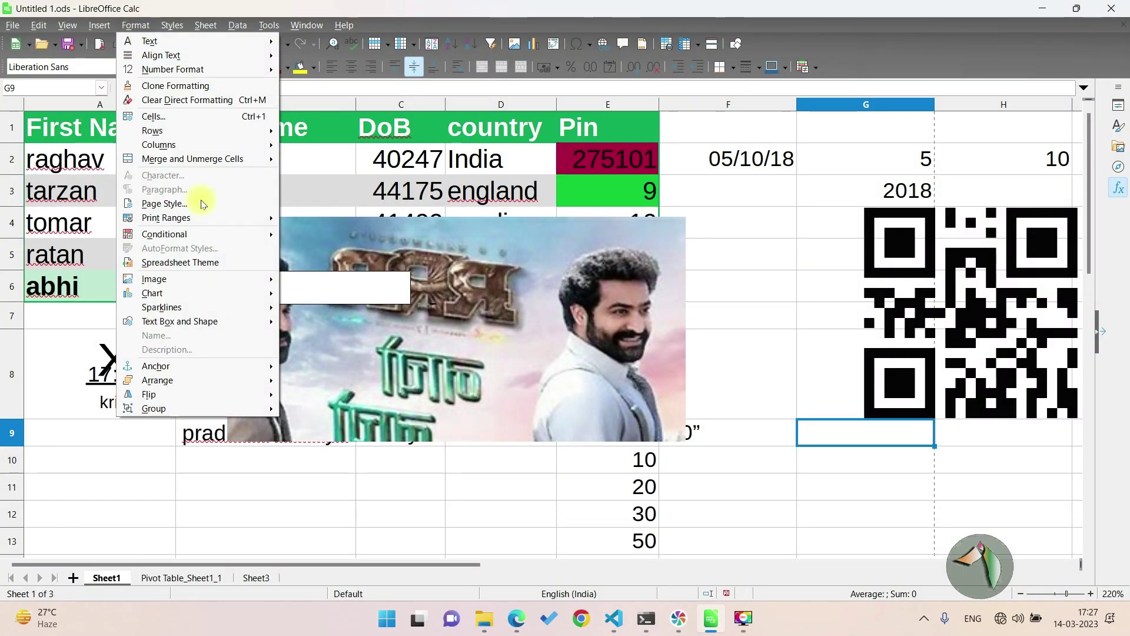